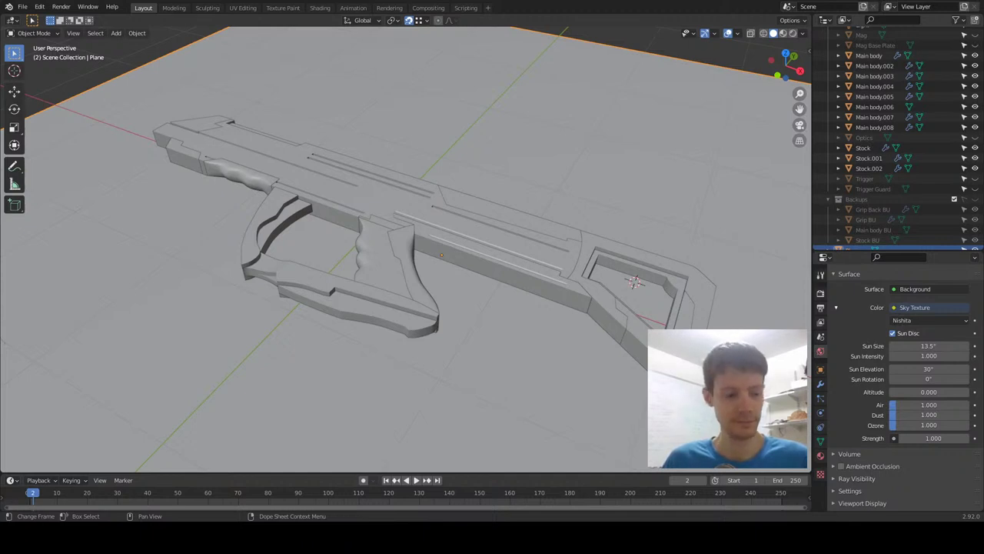
View the rifle from directly above in wireframe so the reference sketch shows behind the mesh.
middle_click_drag(416, 363, 457, 387)
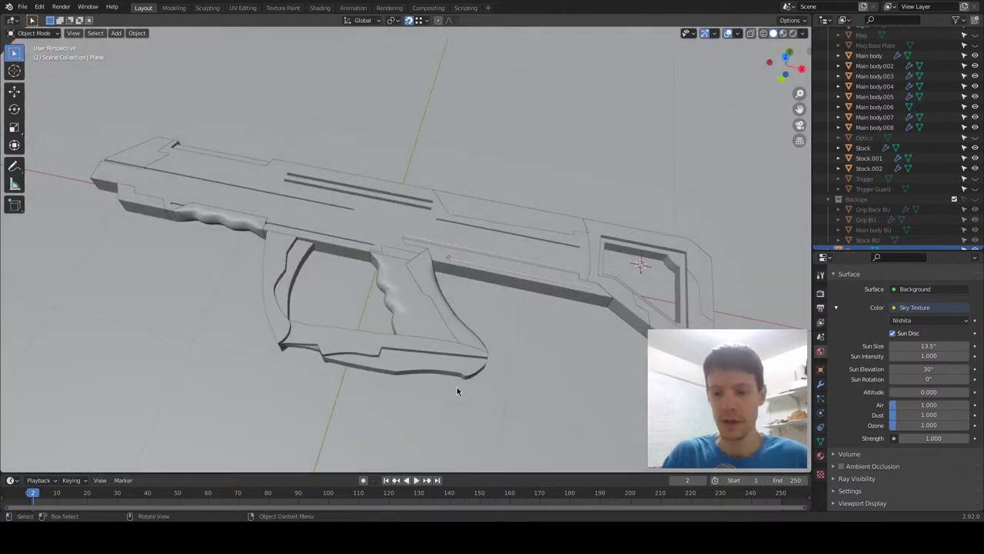
key("KP_7")
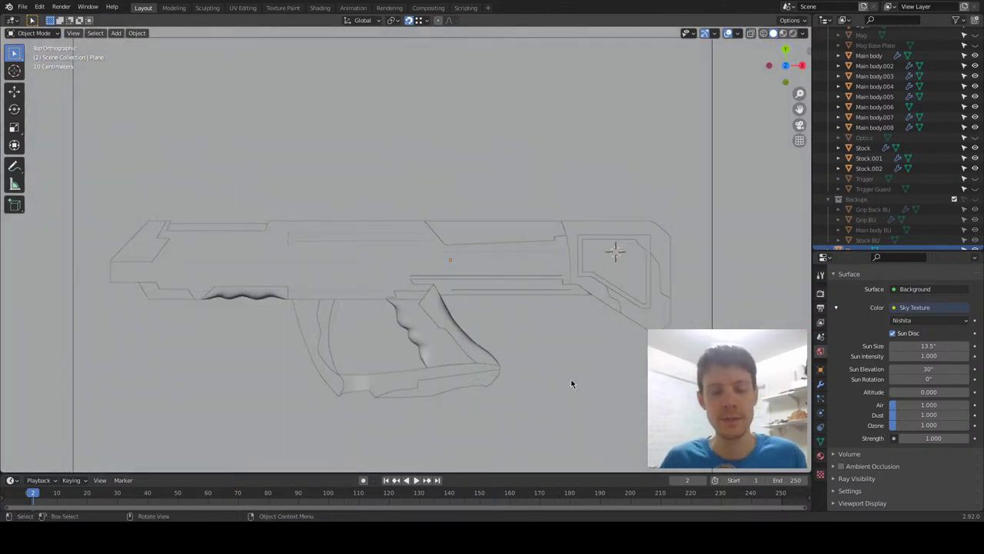
middle_click_drag(546, 389, 562, 355, "shift")
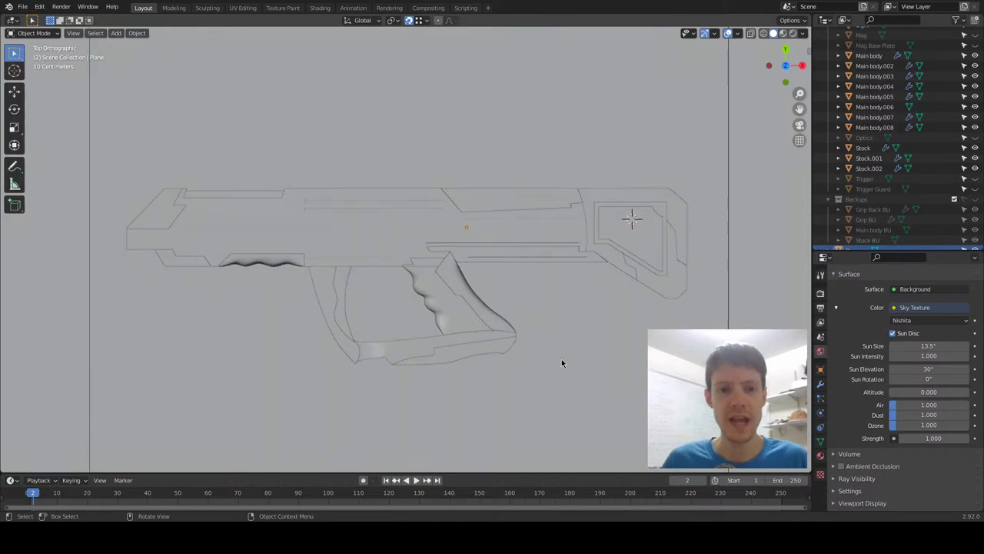
scroll(562, 358, "down", 1)
left_click(763, 33)
scroll(531, 303, "up", 6)
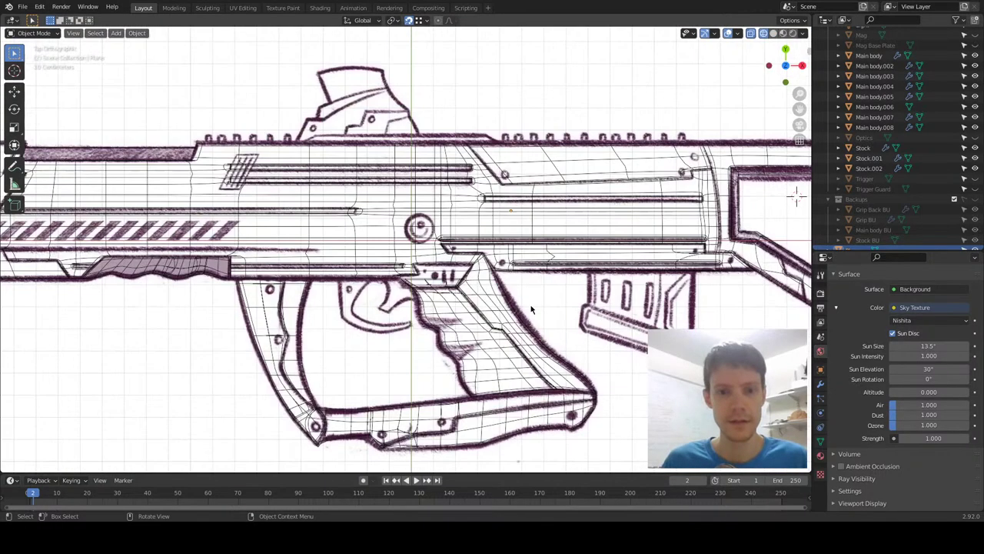
Examine the modelled grip, grip guards and front of the main body against the reference sketch.
middle_click_drag(586, 345, 568, 305, "shift")
middle_click_drag(422, 360, 512, 352, "shift")
middle_click_drag(375, 310, 505, 408, "shift")
middle_click_drag(385, 378, 14, 403, "shift")
middle_click_drag(245, 229, 407, 310, "shift")
middle_click_drag(518, 399, 380, 254, "shift")
middle_click_drag(482, 321, 648, 363, "shift")
middle_click_drag(152, 281, 275, 334, "shift")
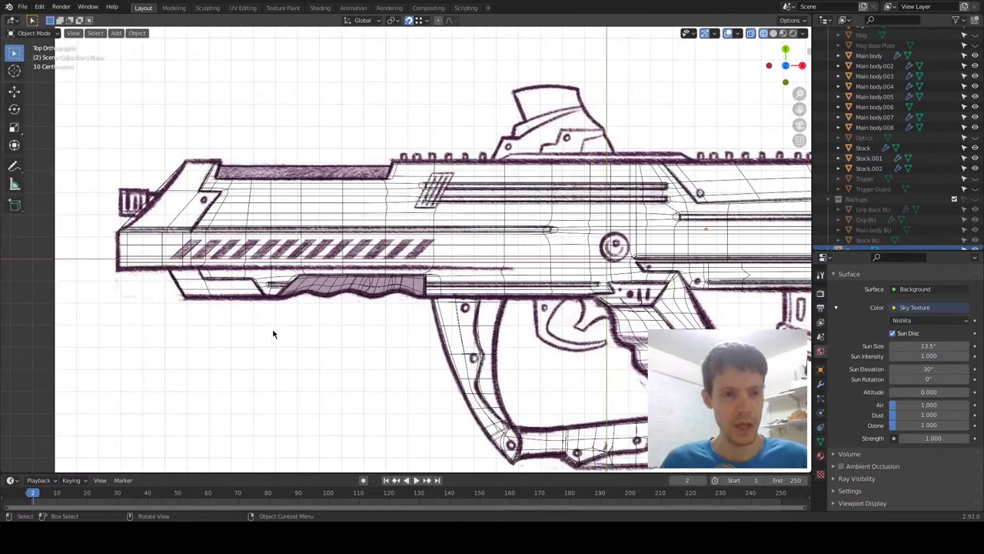
scroll(141, 198, "down", 1)
scroll(256, 341, "down", 2)
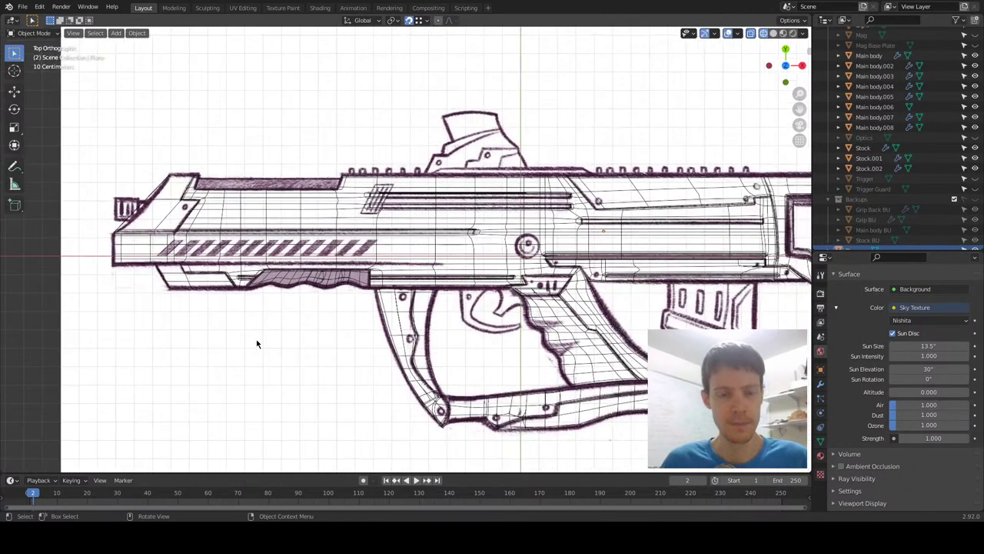
middle_click_drag(233, 334, 211, 316, "shift")
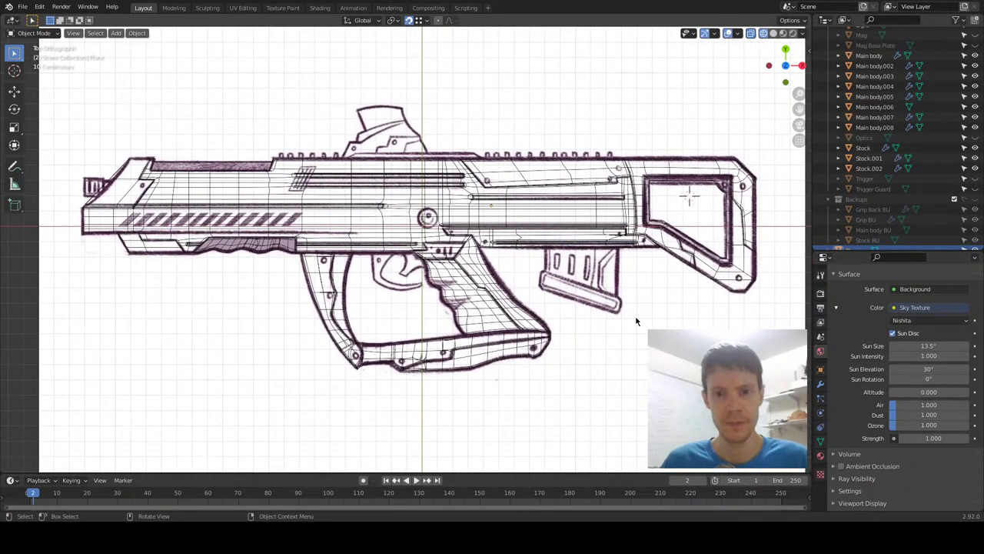
Examine the trigger, magazine, stock and remaining body details of the sketch to identify the parts still lacking geometry.
scroll(642, 329, "up", 3)
middle_click_drag(730, 359, 573, 279, "shift")
key("KP_7")
middle_click_drag(485, 271, 449, 283, "shift")
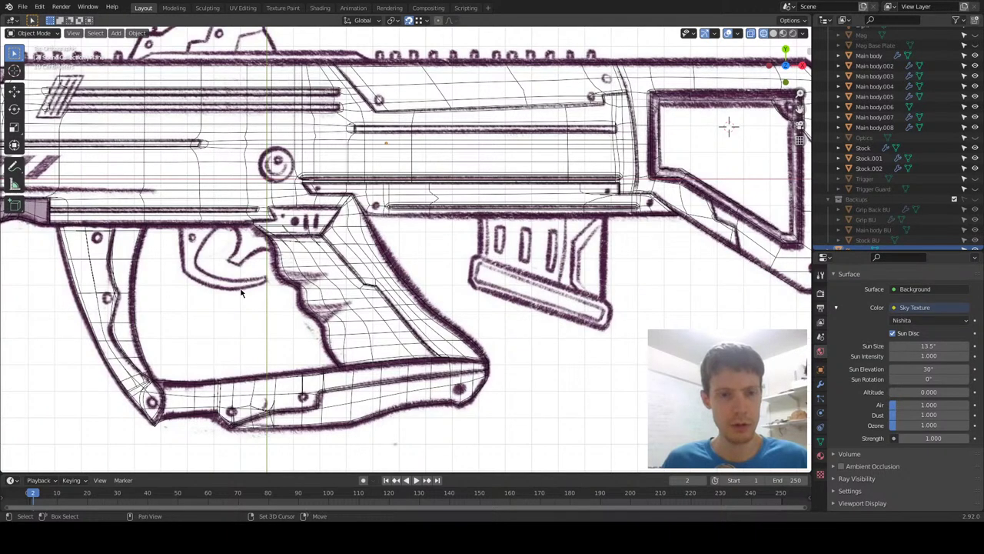
middle_click_drag(287, 256, 475, 324, "shift")
scroll(495, 328, "down", 2)
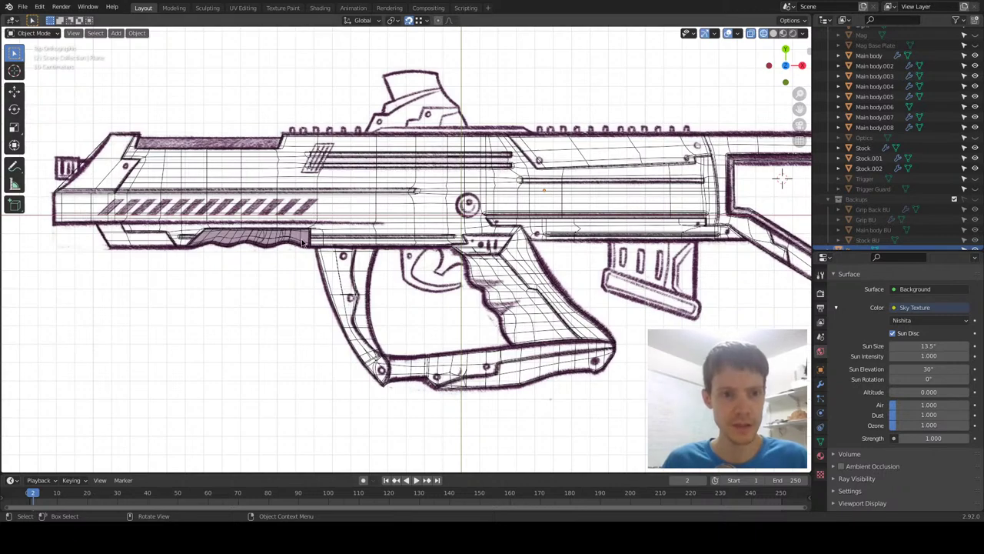
middle_click_drag(272, 289, 244, 323, "shift")
middle_click_drag(298, 197, 366, 229, "shift")
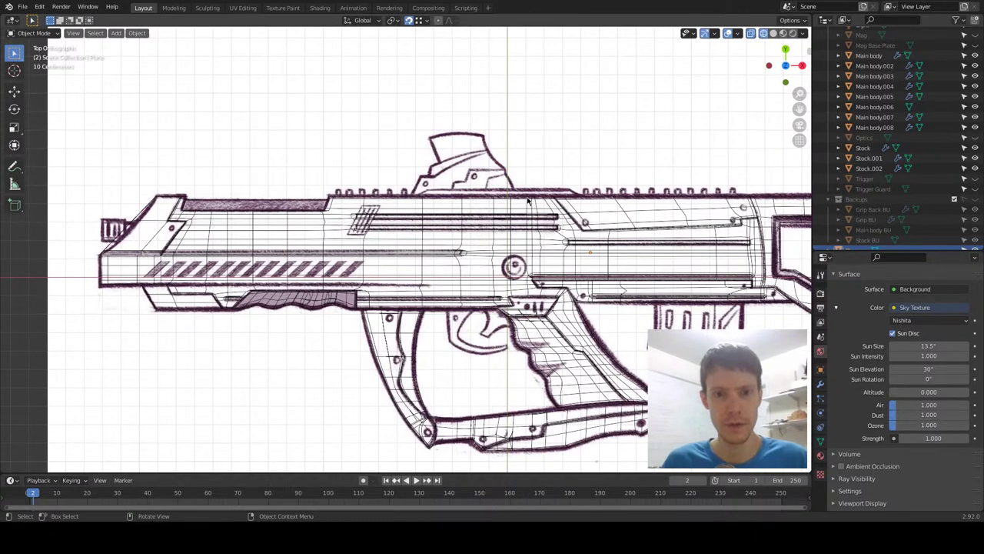
middle_click_drag(688, 251, 454, 262, "shift")
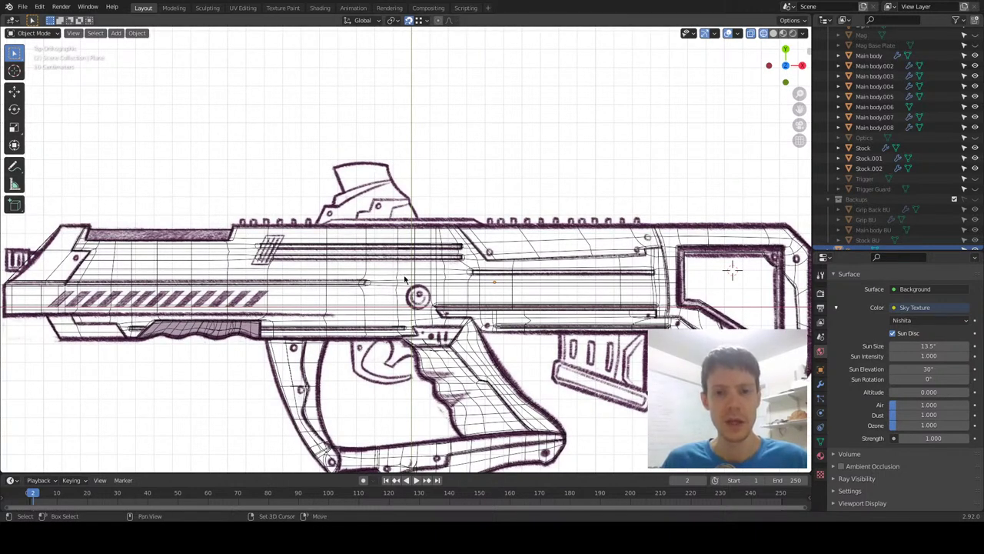
middle_click_drag(435, 333, 537, 230, "shift")
middle_click_drag(459, 329, 395, 344, "shift")
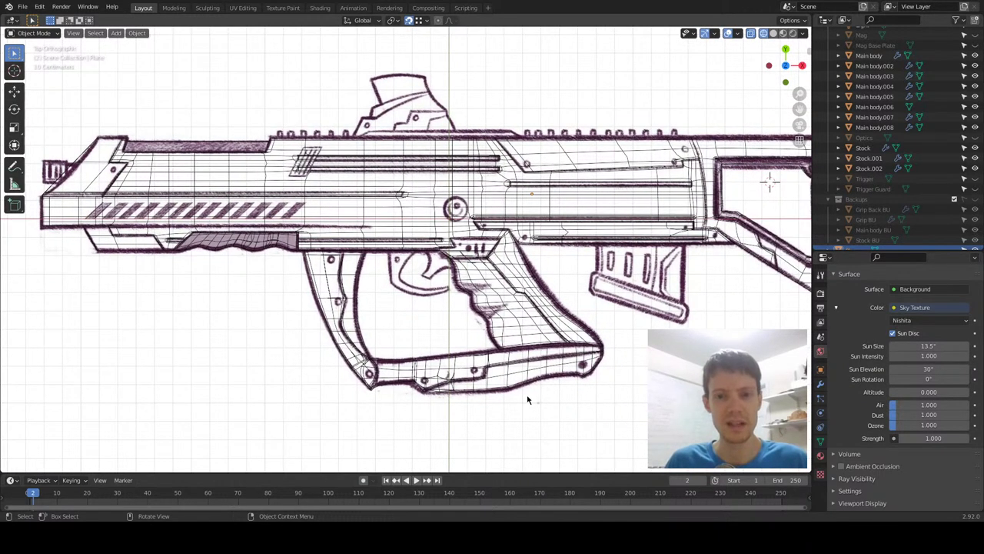
middle_click_drag(502, 409, 408, 422, "shift")
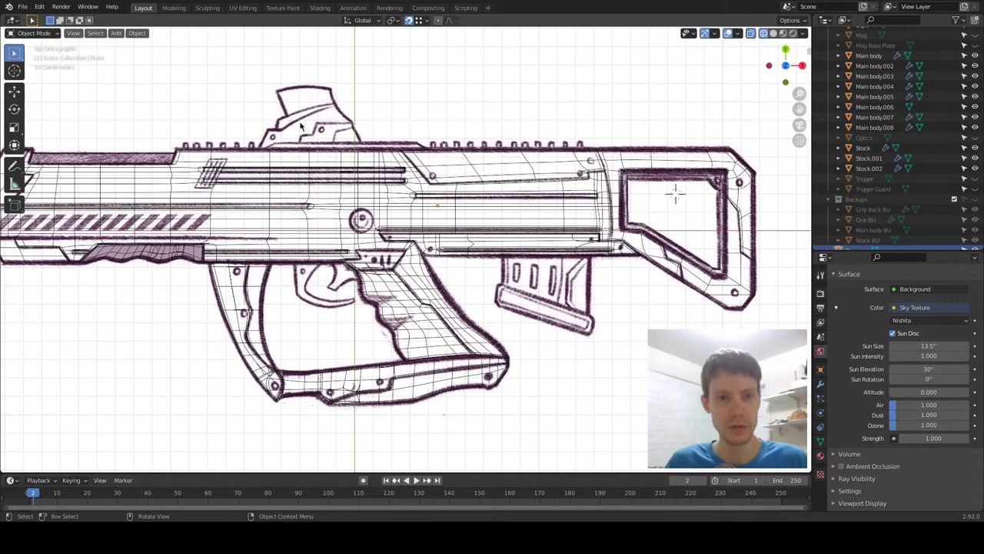
middle_click_drag(311, 271, 481, 275, "shift")
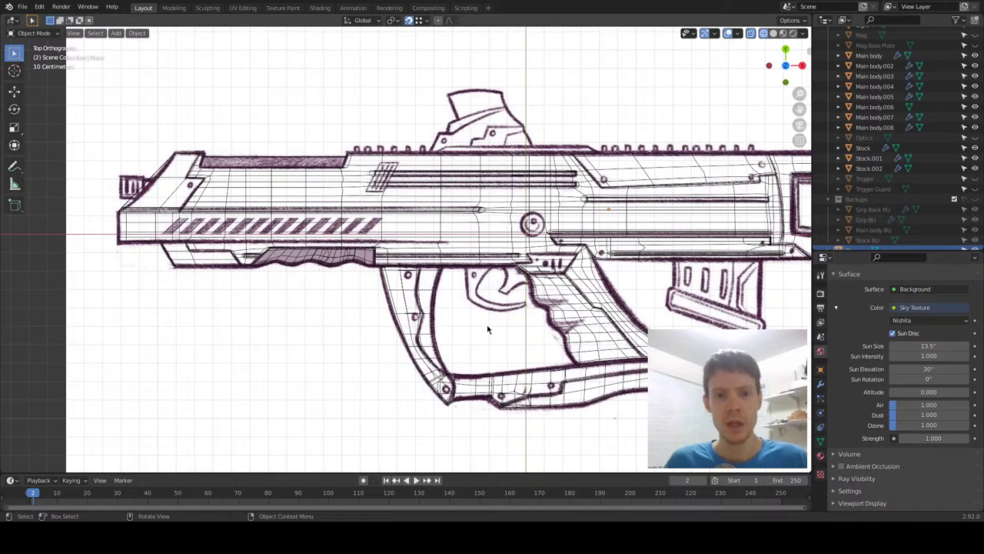
scroll(489, 327, "up", 4)
middle_click_drag(518, 370, 238, 268, "shift")
scroll(255, 284, "down", 4)
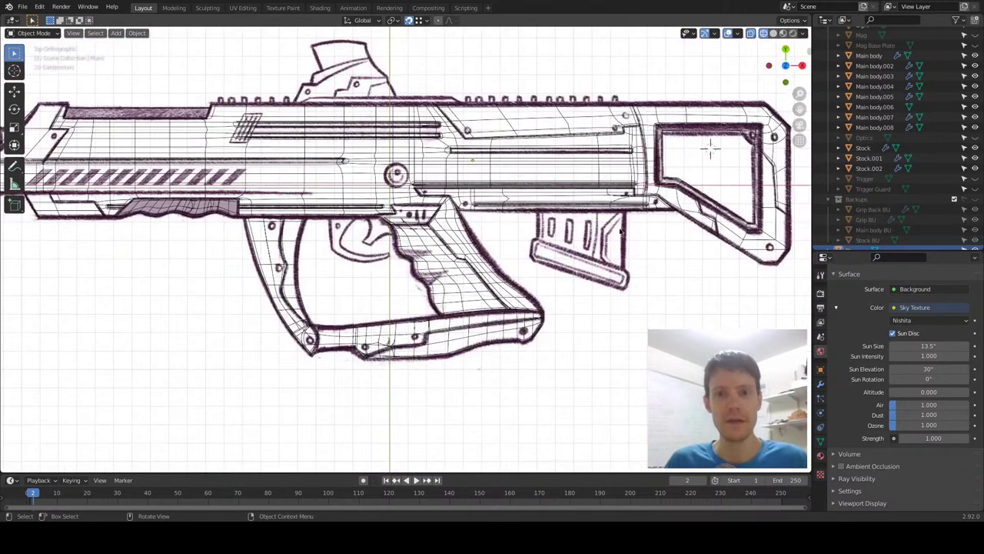
middle_click_drag(541, 325, 559, 280, "shift")
key("KP_7")
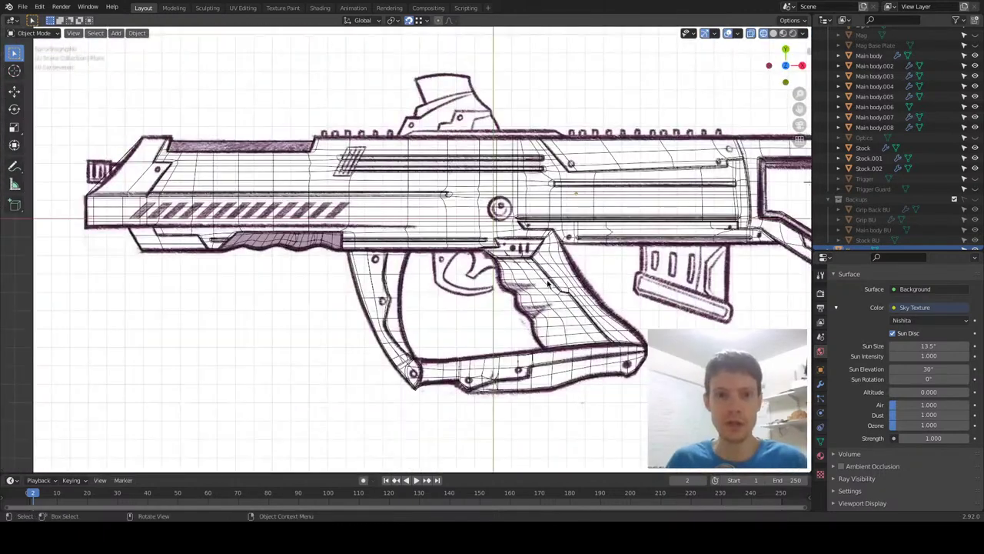
Examine the sight and the top rail in the reference sketch up close and in relation to the whole rifle.
scroll(547, 147, "up", 4)
middle_click_drag(546, 147, 472, 281, "shift")
scroll(472, 152, "down", 2)
middle_click_drag(465, 148, 445, 190, "shift")
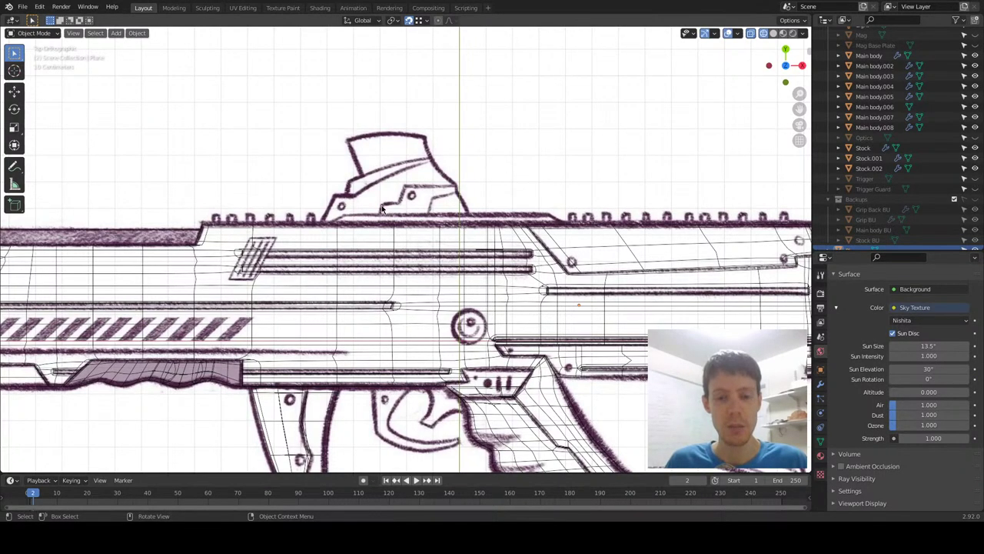
scroll(382, 208, "down", 4)
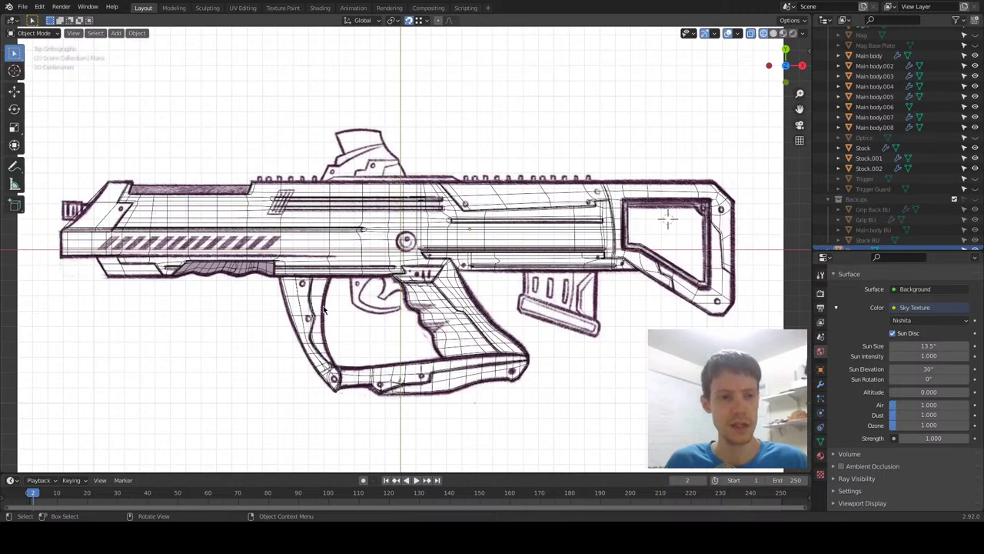
scroll(239, 360, "up", 5)
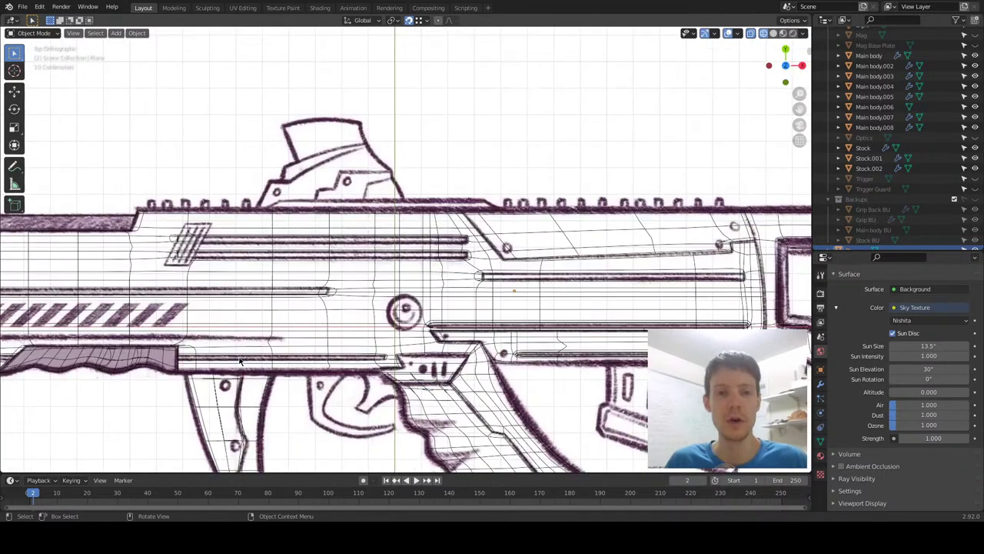
scroll(239, 361, "down", 5)
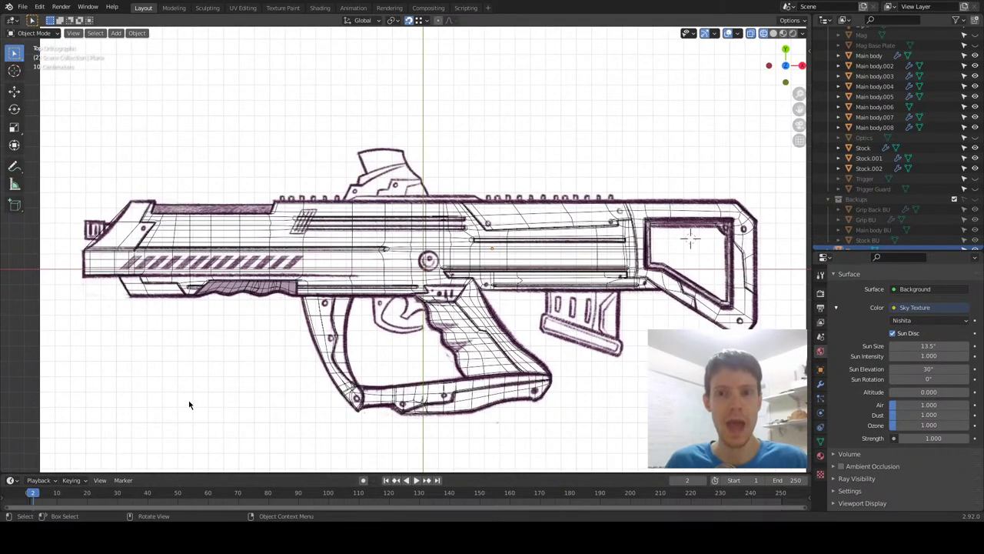
Unhide the Optics object and select it above the main body.
scroll(892, 154, "up", 5)
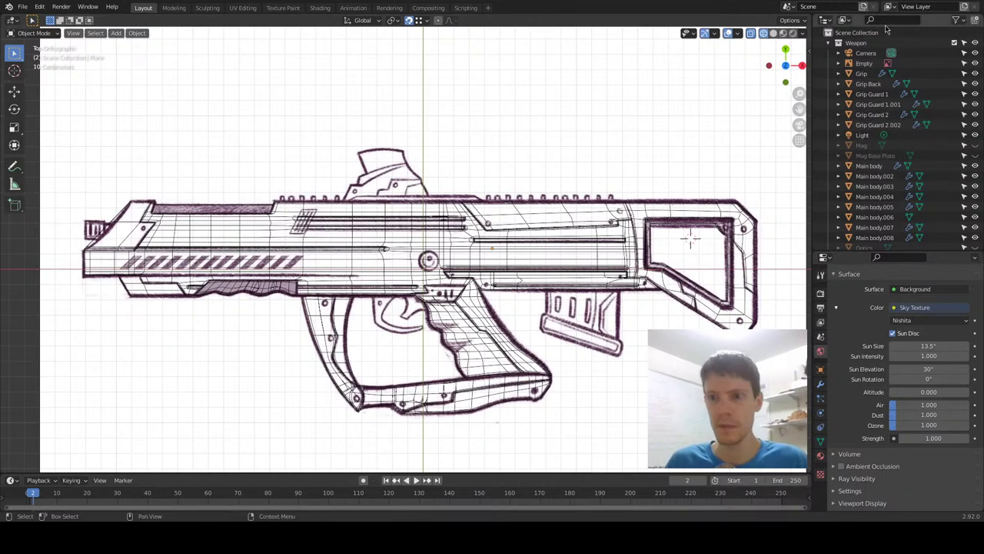
scroll(885, 125, "down", 5)
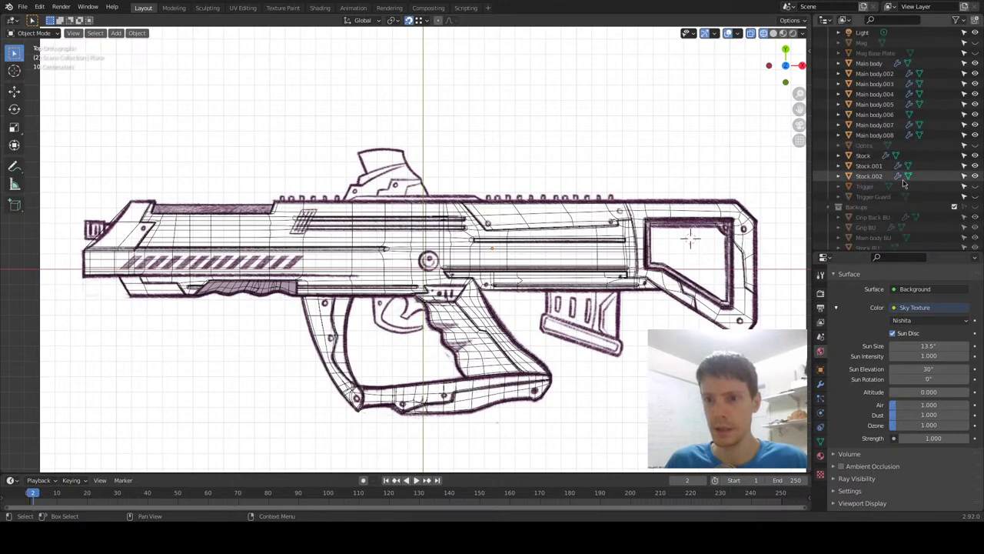
left_click(978, 146)
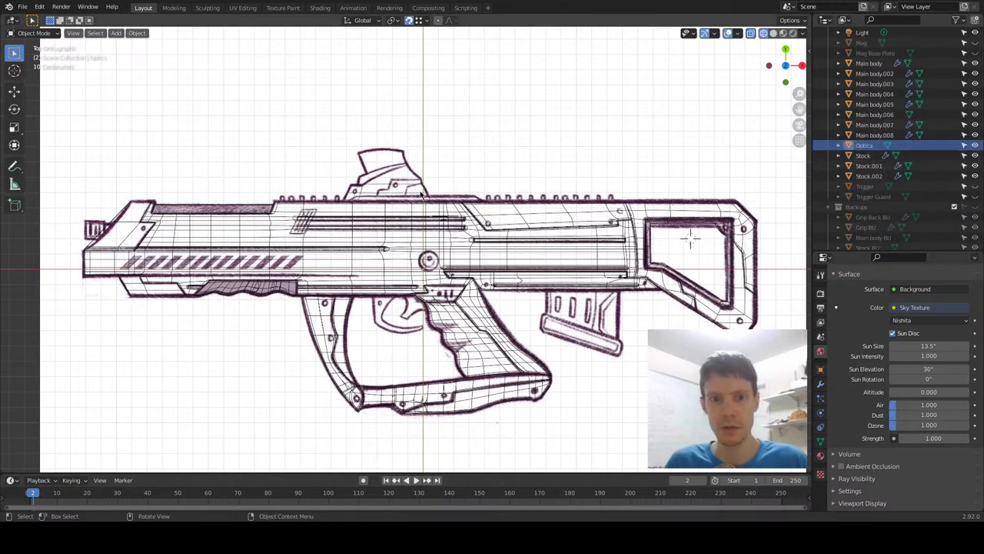
left_click(367, 182)
scroll(959, 61, "up", 5)
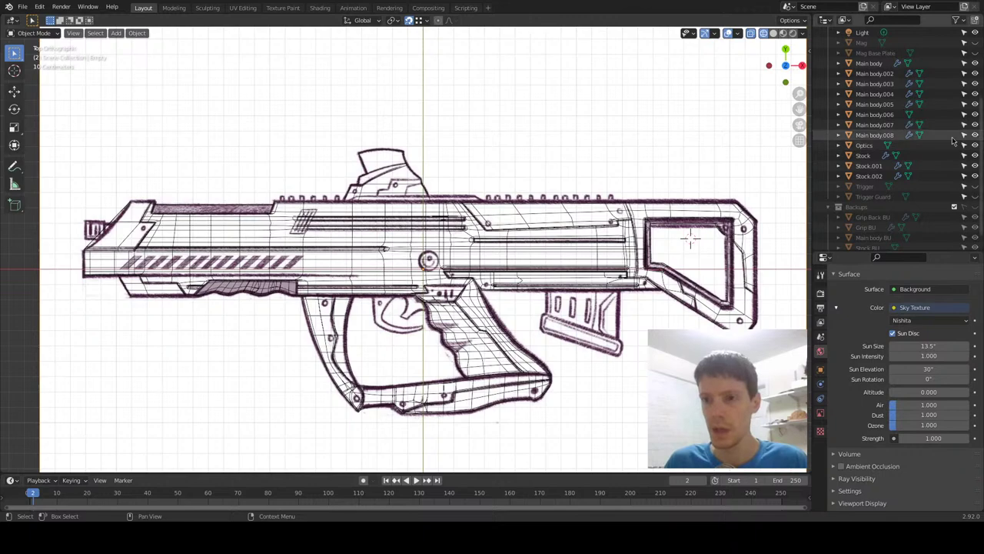
scroll(959, 61, "down", 5)
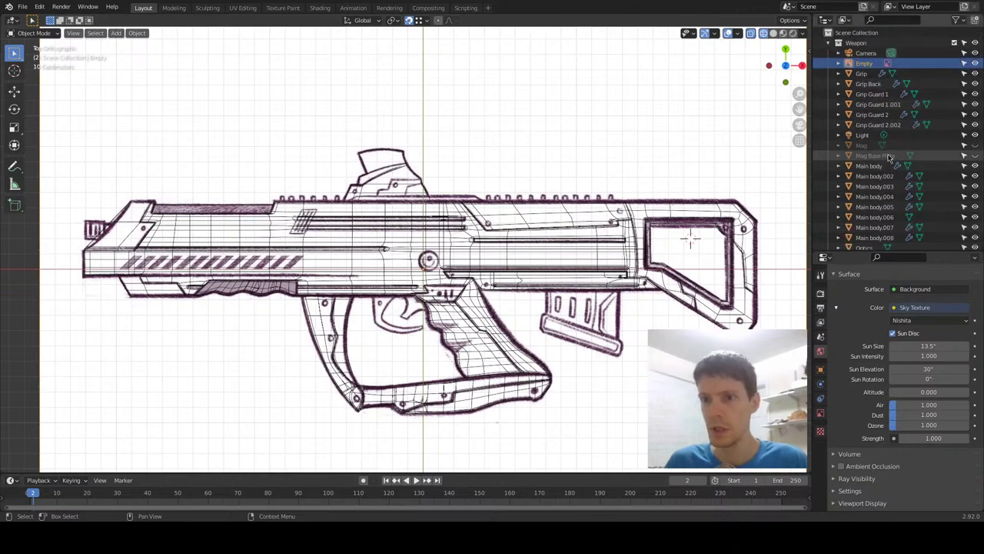
middle_click_drag(362, 177, 413, 162)
left_click(416, 145)
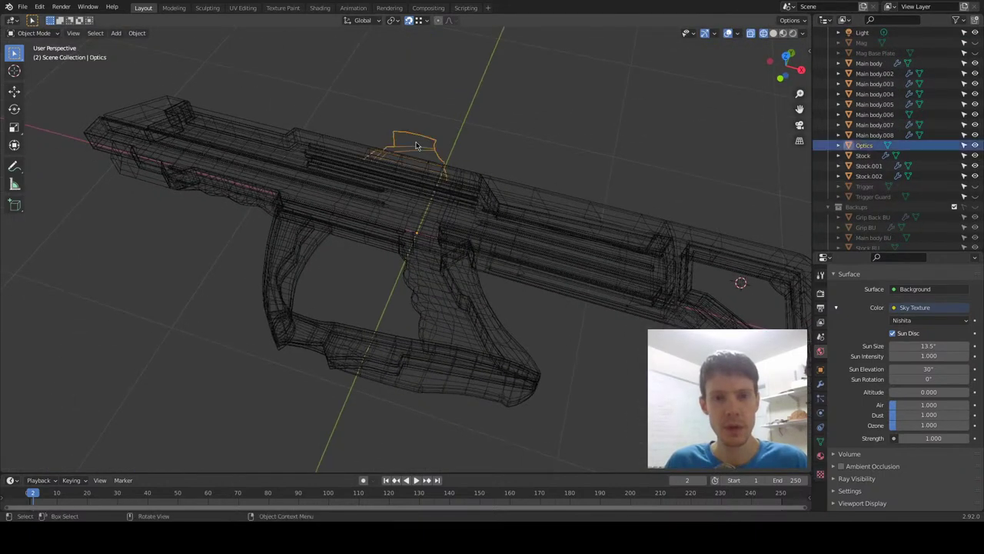
Examine the flat Optics outline against the sight in the sketch from the top and from the side.
key("KP_7")
scroll(441, 156, "up", 7)
middle_click_drag(479, 159, 454, 335, "shift")
middle_click_drag(453, 335, 443, 399)
key("KP_3")
mouse_move(556, 205)
middle_mouse_down()
mouse_move(486, 215)
mouse_move(422, 189)
mouse_move(502, 208)
mouse_move(425, 160)
mouse_move(461, 190)
mouse_move(459, 226)
mouse_move(420, 185)
mouse_move(457, 230)
mouse_move(433, 204)
mouse_move(451, 202)
mouse_move(446, 248)
mouse_move(397, 229)
mouse_move(482, 215)
middle_mouse_up()
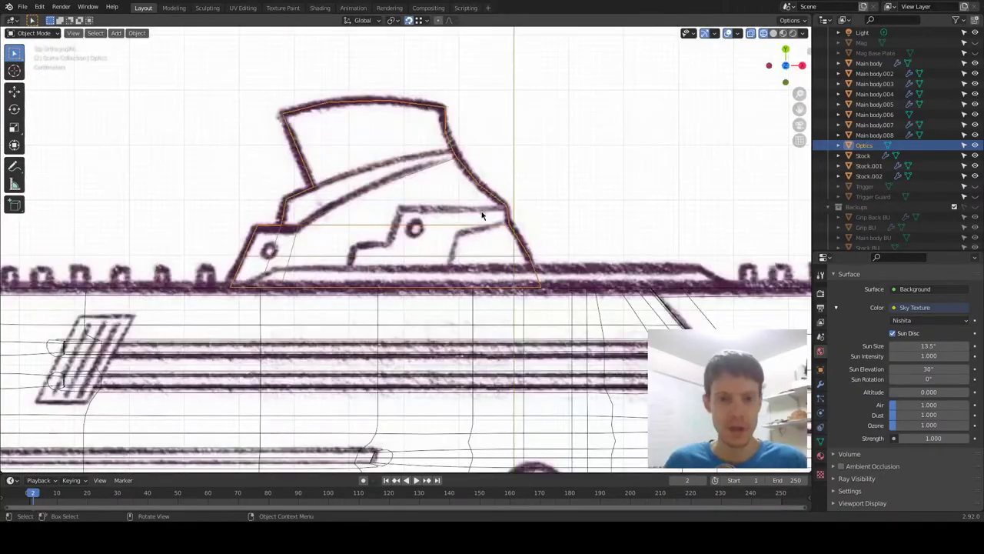
middle_click_drag(458, 265, 419, 284, "shift")
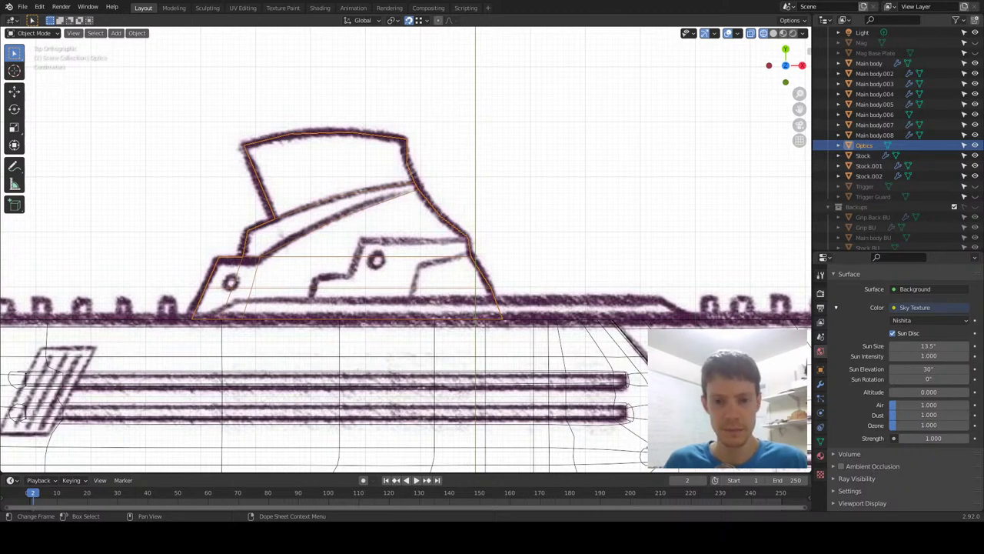
middle_click_drag(525, 263, 579, 220, "shift")
Extrude all faces of the Optics mesh upward to roughly the thickness of the rifle's main body.
mouse_move(459, 268)
middle_mouse_down()
mouse_move(362, 197)
mouse_move(338, 197)
middle_mouse_up()
key("Tab")
key("a")
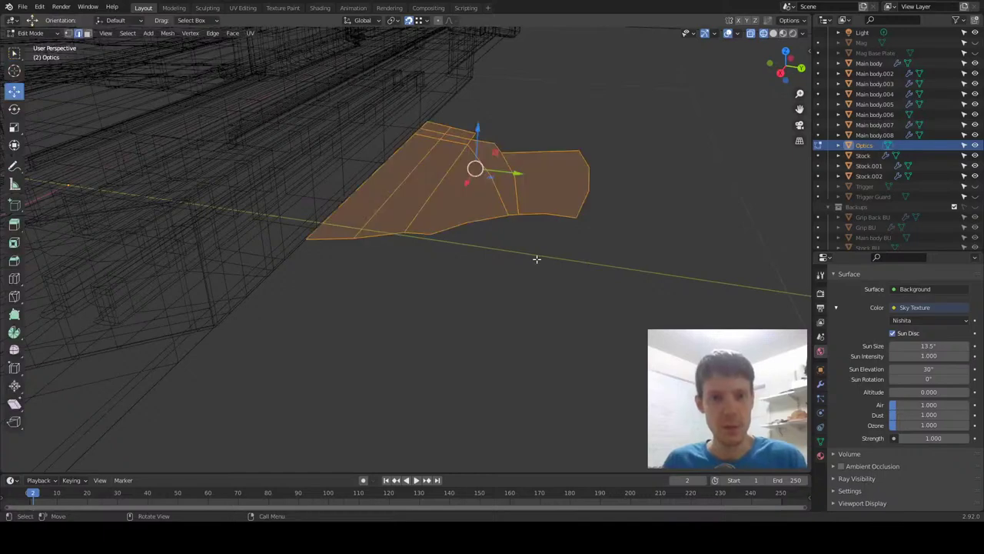
key("e")
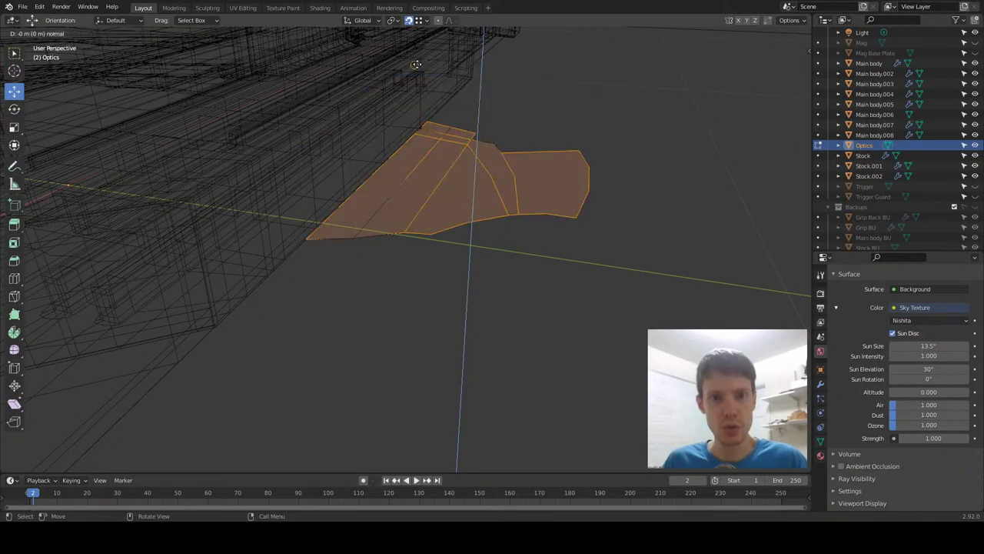
left_click(420, 65)
In the right side view, raise the extruded top of the Optics by 0.01033 m to the top of the main body.
key("Tab")
middle_click_drag(436, 204, 417, 331)
scroll(388, 206, "down", 3)
scroll(413, 315, "up", 2)
key("KP_1")
key("KP_3")
scroll(495, 345, "up", 4)
key("Tab")
key("g")
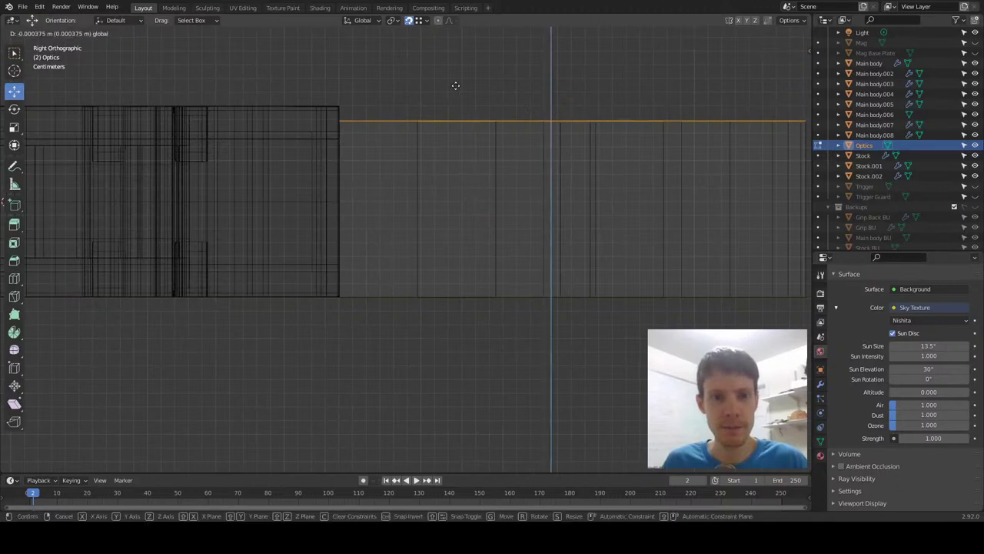
left_click(340, 99)
Check up close how the top of the Optics lines up with the rifle's upper corner, and leave mesh editing.
scroll(344, 127, "up", 4)
middle_click_drag(318, 126, 446, 323, "shift")
scroll(446, 323, "up", 4)
middle_click_drag(364, 125, 371, 332, "shift")
scroll(371, 341, "up", 7)
scroll(370, 342, "up", 5)
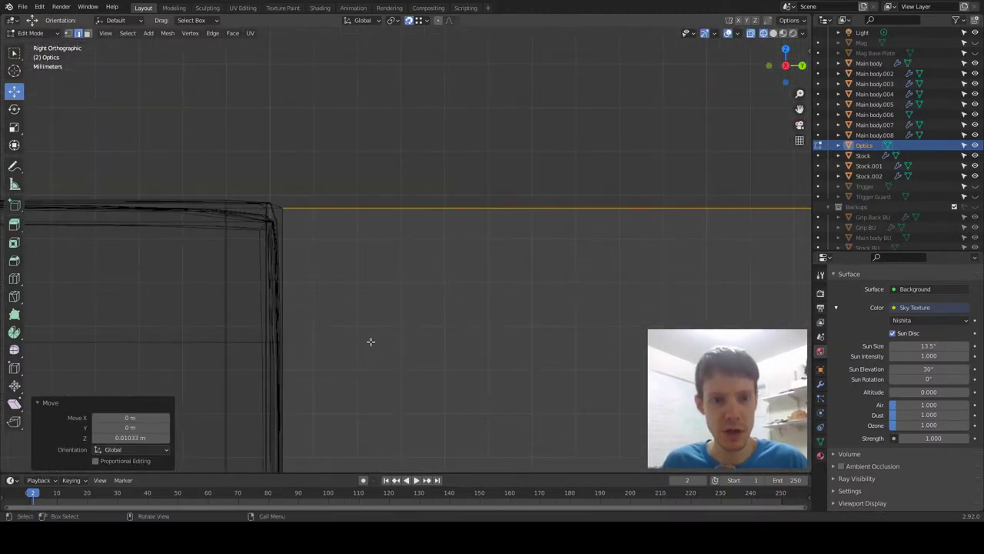
scroll(371, 341, "down", 10)
key("Tab")
scroll(370, 342, "down", 2)
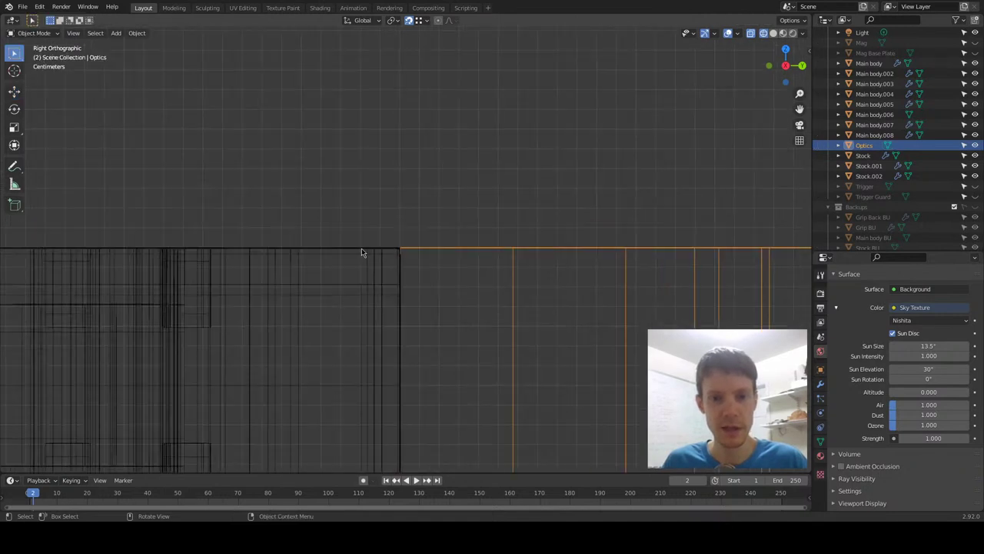
Turn off the viewport display of the Stock's Bevel and Subdivision modifiers.
left_click(362, 247)
left_click(820, 383)
scroll(884, 346, "up", 2)
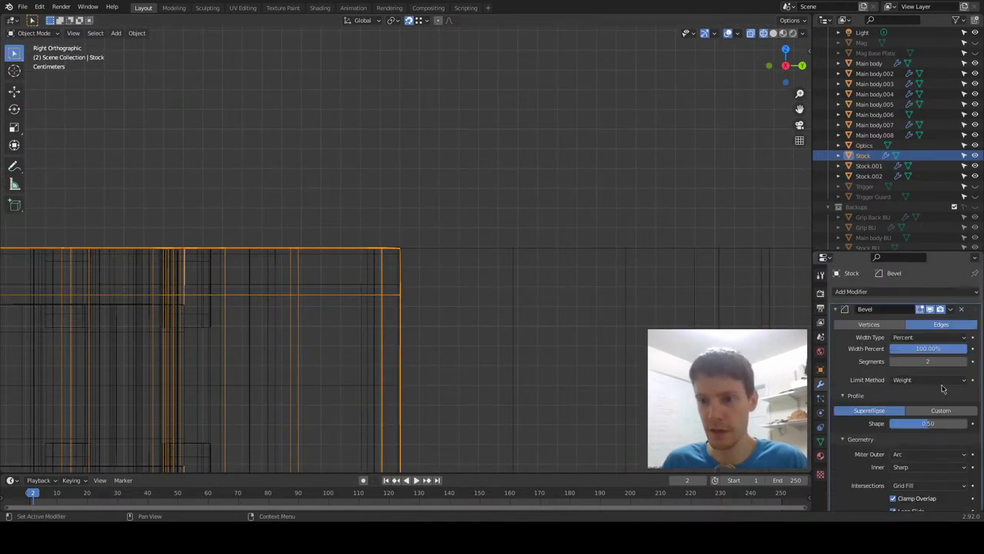
left_click(837, 309)
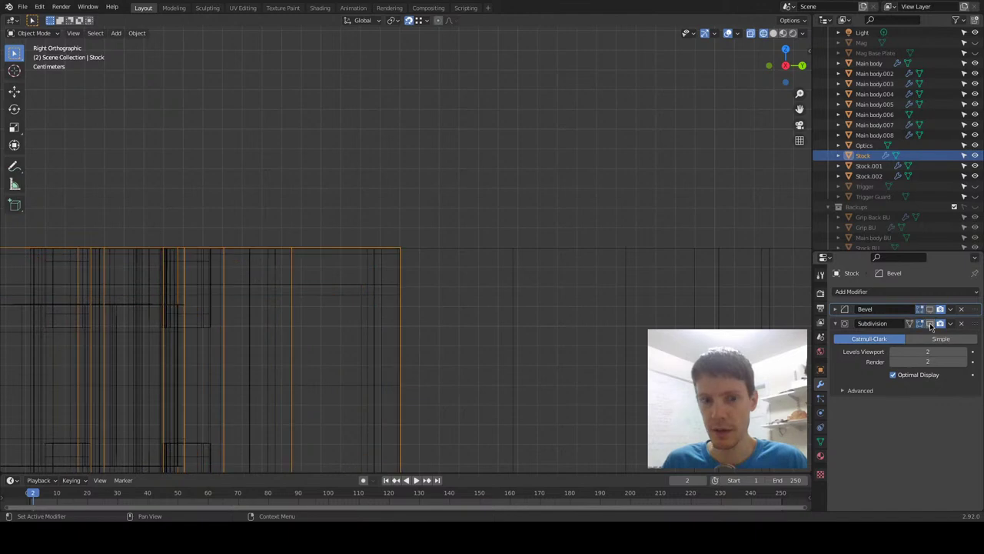
In the Optics mesh, raise the top by 0.000183 m, snapping it to the Stock's upper corner.
left_click(473, 252)
left_click(473, 247)
key("Tab")
left_click_drag(703, 204, 402, 236)
middle_click_drag(451, 297, 445, 310)
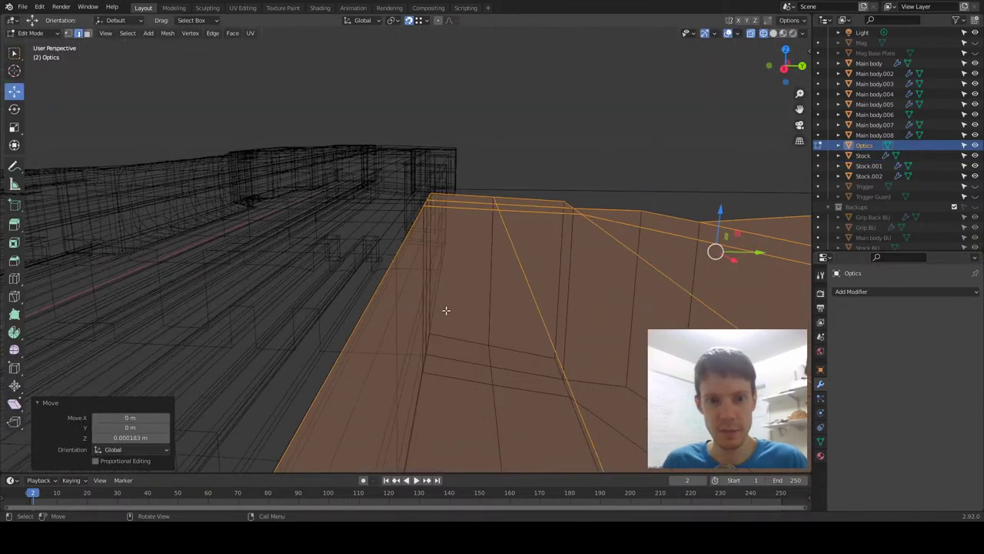
scroll(449, 283, "down", 4)
key("Tab")
Inspect the modifiers of the Main body, the rear strip Main body.003, Stock.001 and the Stock.
middle_click_drag(365, 301, 423, 341)
left_click(456, 387)
left_click(453, 366)
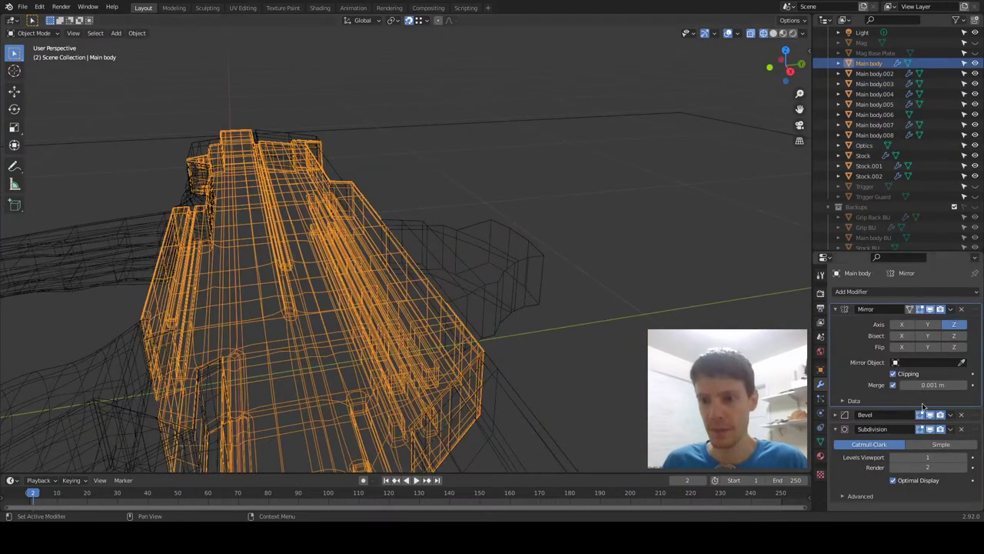
middle_click_drag(402, 330, 398, 281)
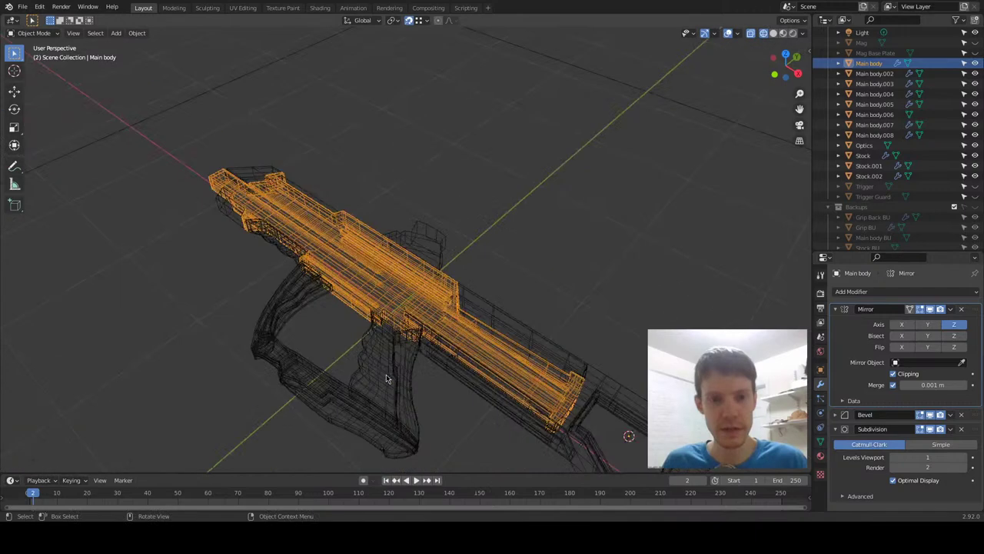
left_click(404, 263)
left_click(403, 263)
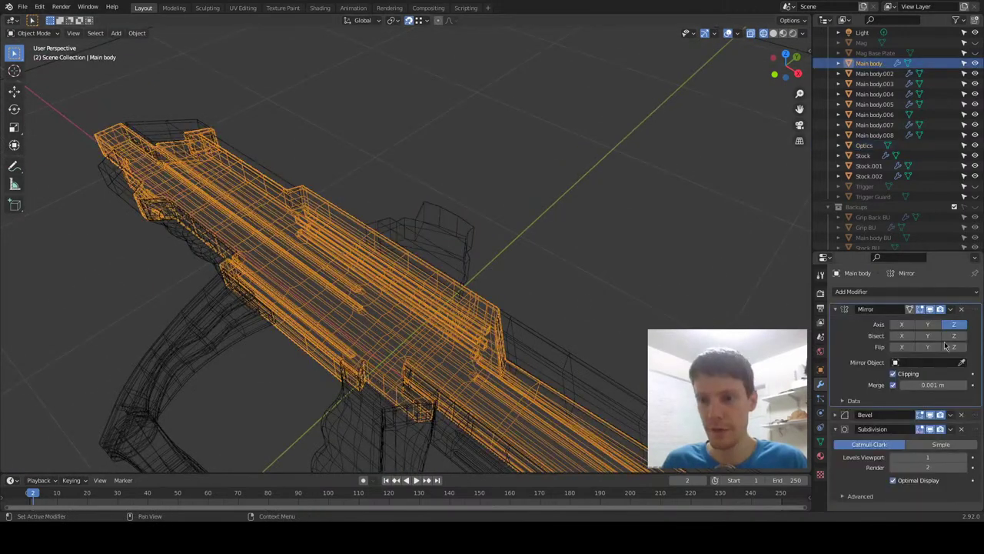
left_click(452, 245)
left_click(528, 346)
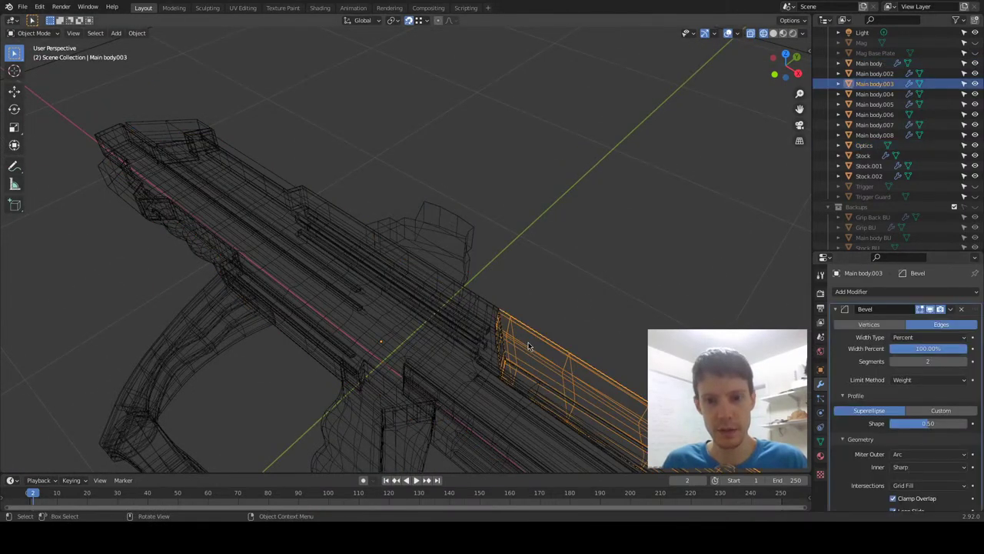
scroll(628, 436, "down", 3)
left_click(625, 409)
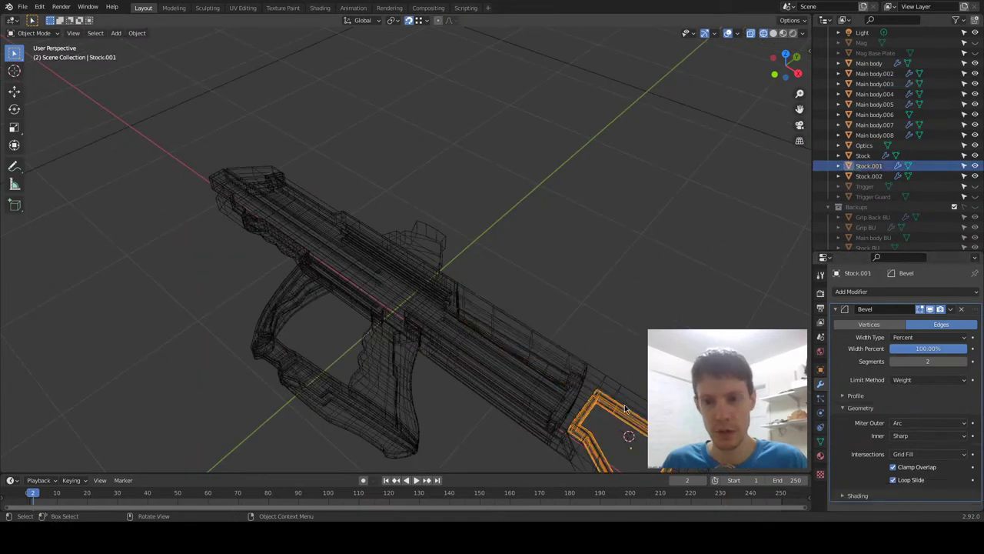
left_click(628, 394)
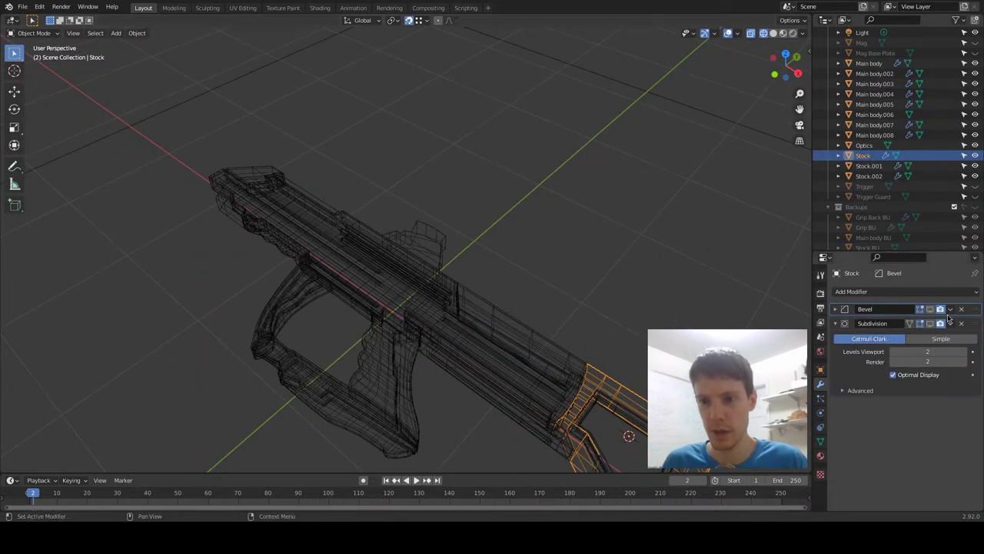
key("Tab")
key("Tab")
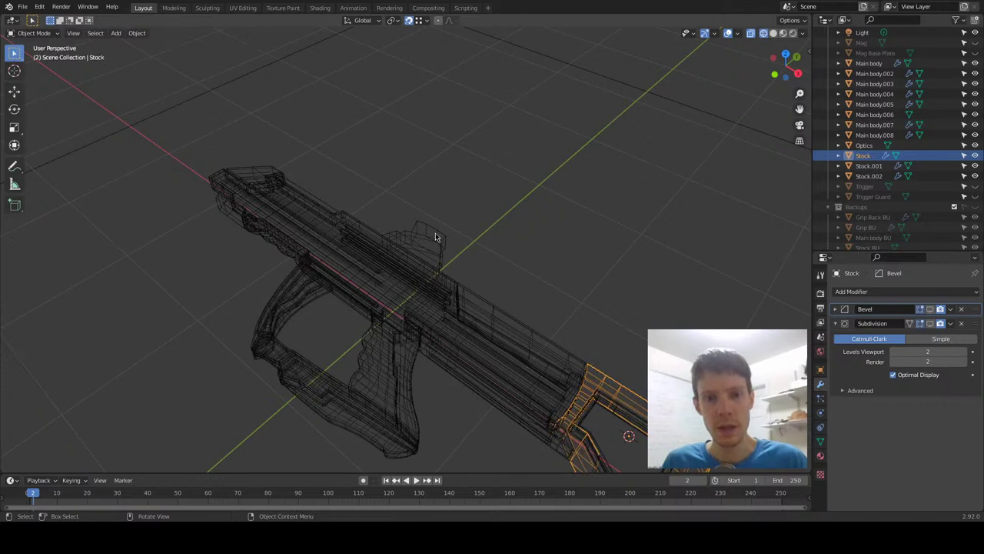
Move the top of the Optics mesh along the Z axis, snapping it to the Stock's upper edge.
left_click(438, 237)
key("Tab")
middle_click_drag(438, 244, 473, 285)
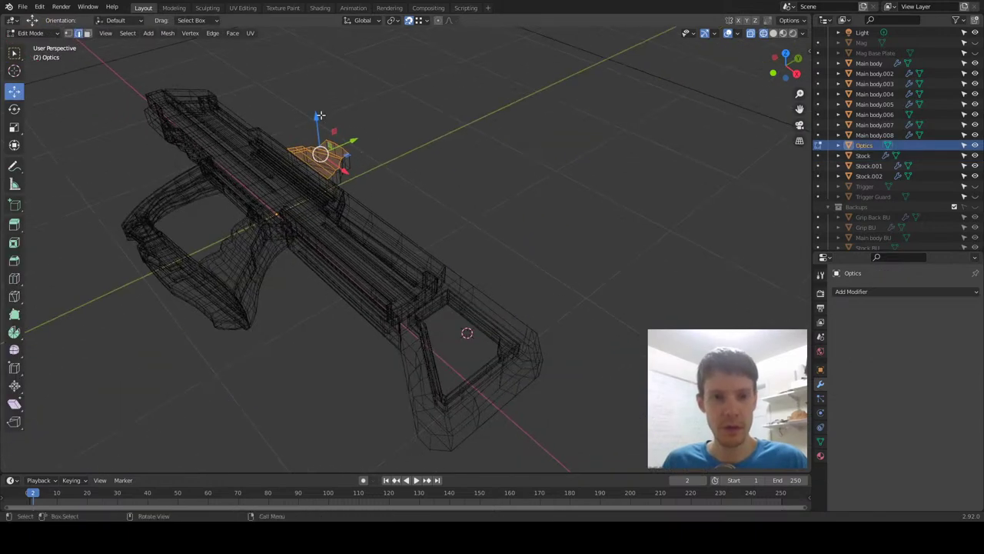
key("g")
key("z")
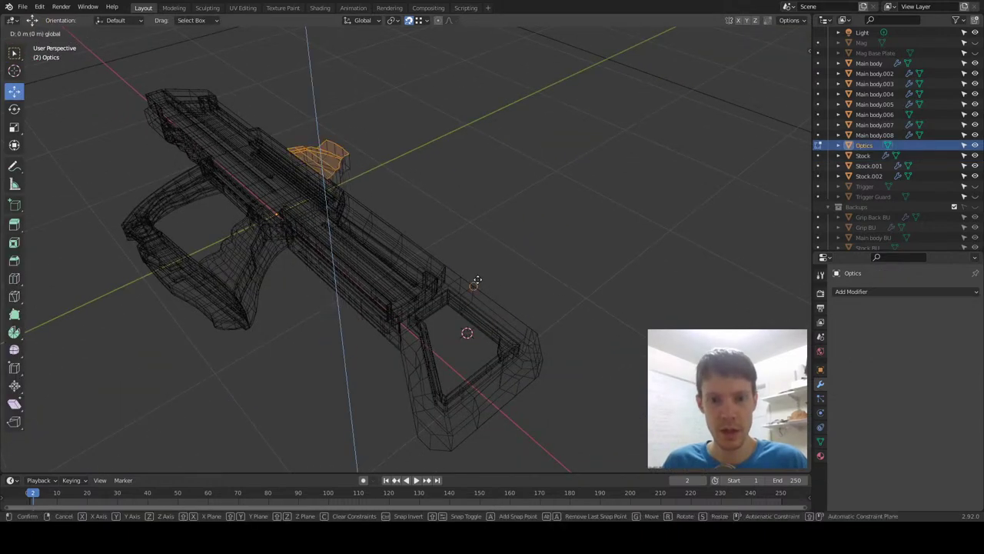
left_click(476, 284)
key("Tab")
Turn the viewport display of the Stock's Bevel and Subdivision modifiers back on.
left_click(465, 331)
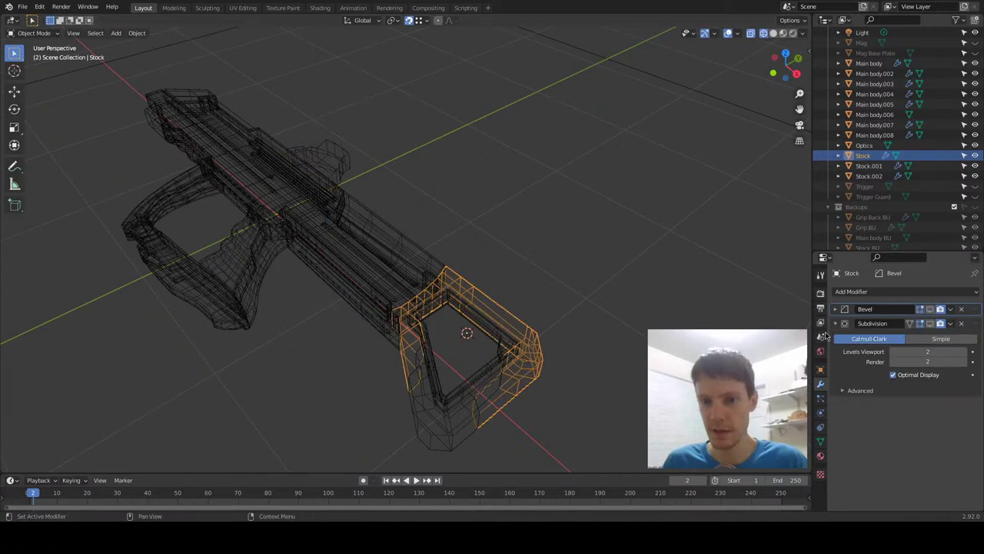
scroll(469, 323, "up", 8)
scroll(375, 246, "up", 3)
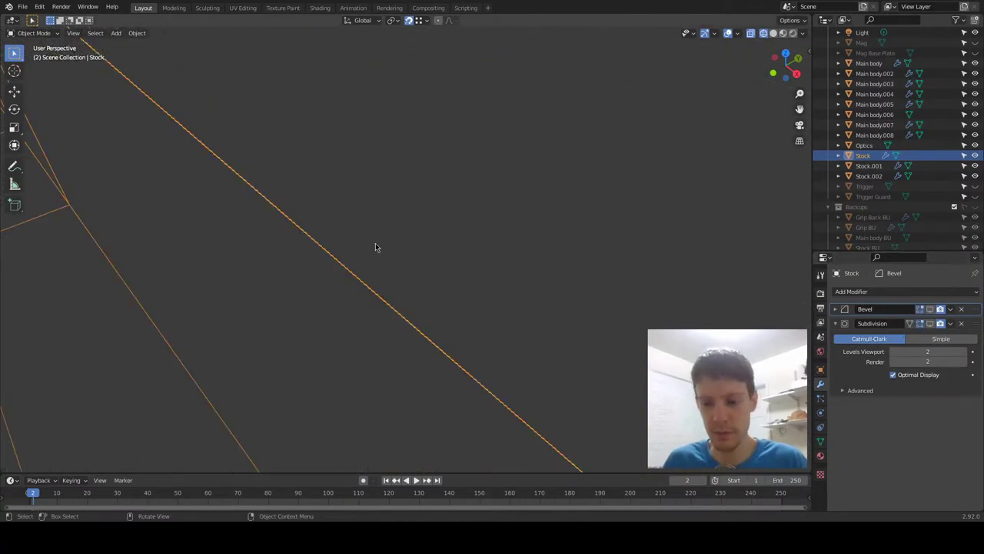
key("KP_1")
key("KP_3")
scroll(375, 244, "down", 15)
scroll(386, 212, "up", 7)
scroll(459, 332, "up", 8)
left_click(929, 309)
left_click(930, 323)
Check up close how the Stock's top edge lines up with the neighbouring parts, and deselect everything.
middle_click_drag(384, 177, 447, 325, "shift")
scroll(448, 325, "up", 13)
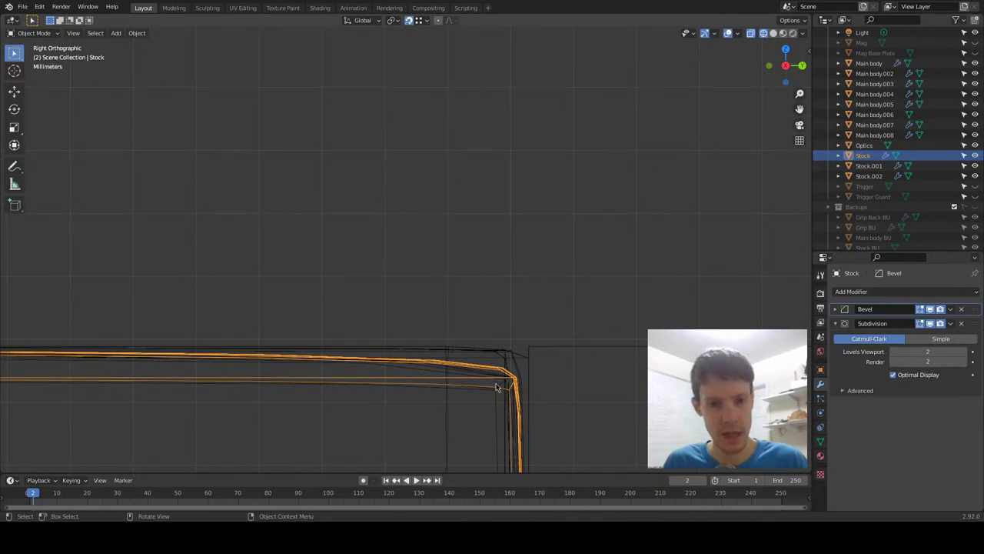
middle_click_drag(473, 383, 437, 414)
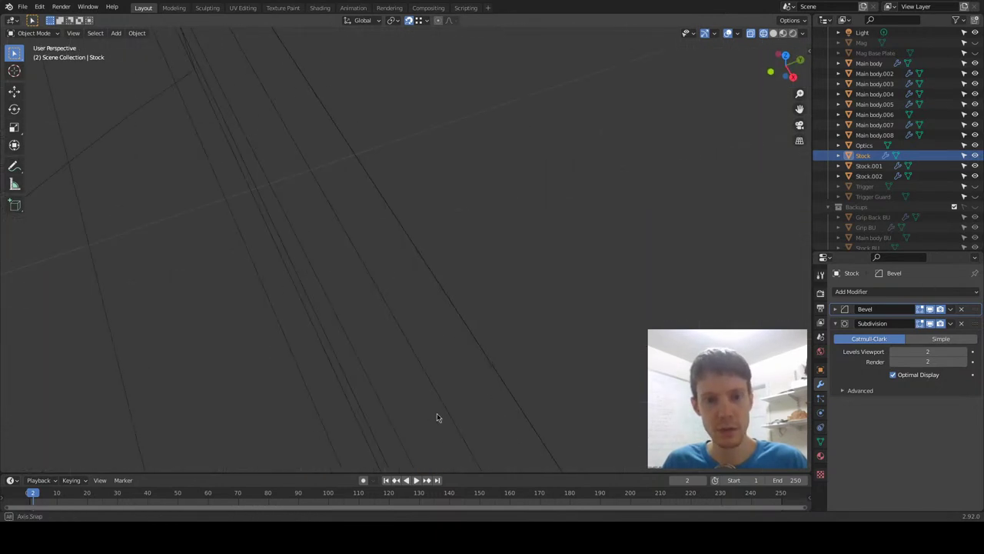
scroll(448, 382, "down", 4)
scroll(551, 334, "down", 5)
middle_click_drag(454, 332, 528, 323)
key("alt+a")
scroll(486, 382, "up", 4)
middle_click_drag(390, 360, 465, 308, "shift")
scroll(465, 312, "down", 6)
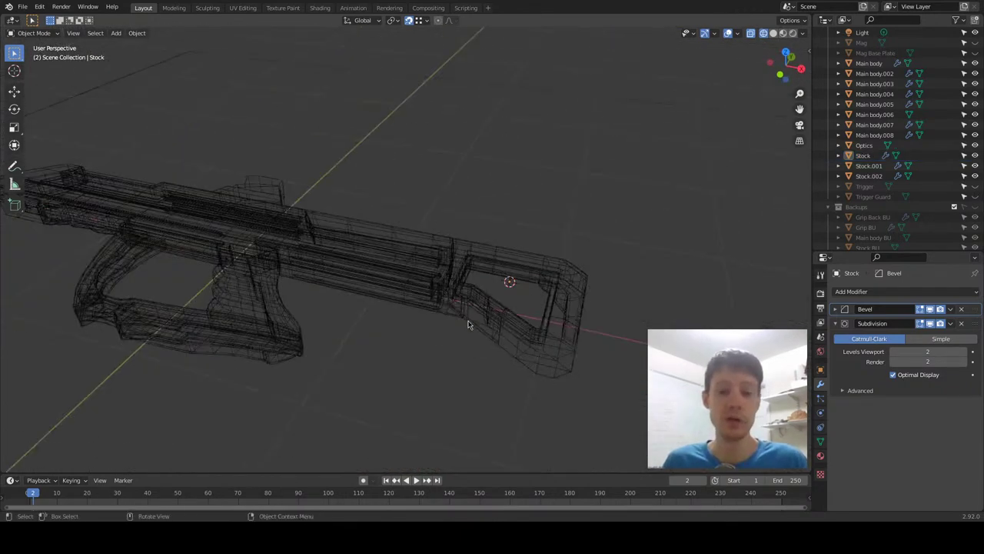
Switch the viewport to solid shading and save the file.
left_click(772, 33)
scroll(502, 308, "up", 5)
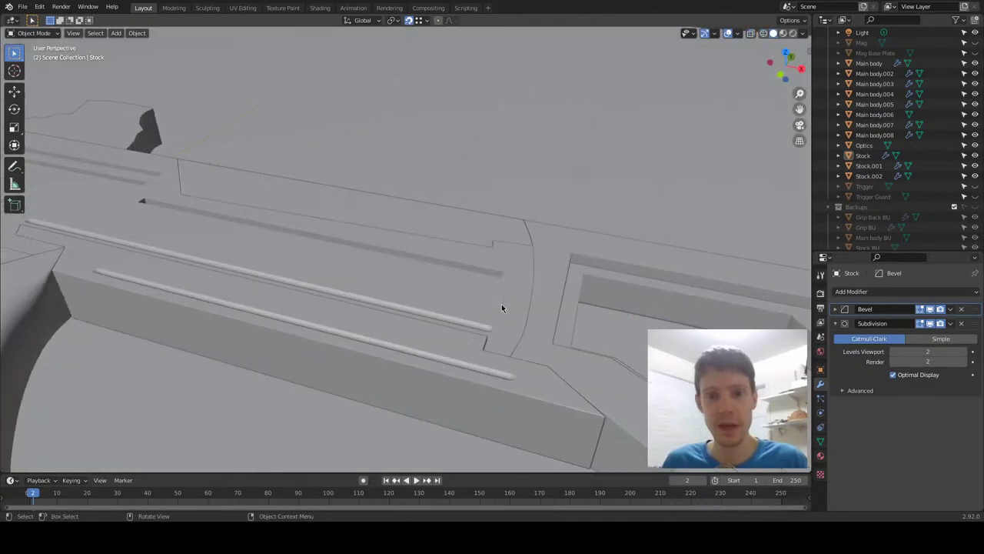
scroll(504, 372, "down", 4)
middle_click_drag(496, 327, 448, 283, "shift")
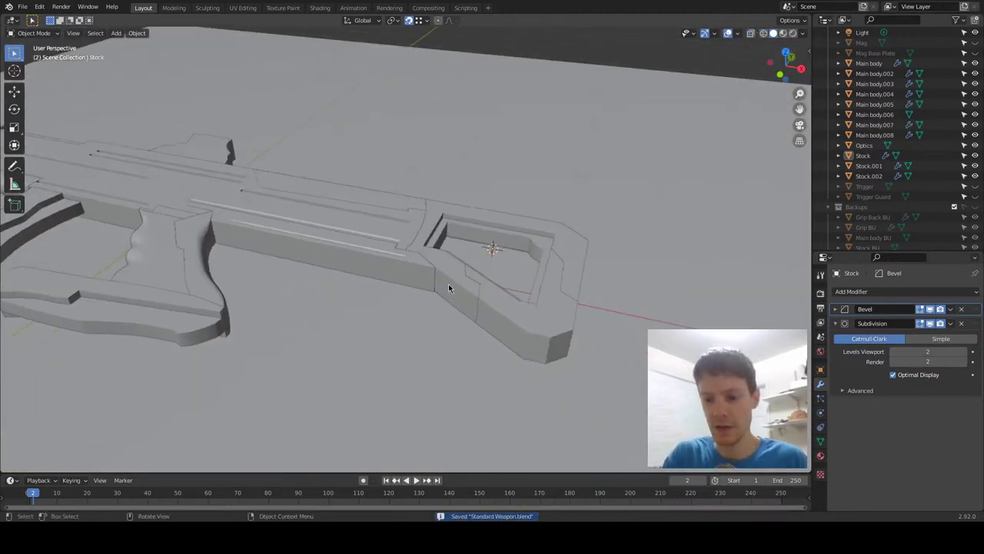
In top view, examine the Stock's lower slanted edge where it meets the body, with its mesh open for editing.
key("KP_7")
scroll(448, 284, "up", 6)
middle_click_drag(489, 382, 361, 130, "shift")
scroll(371, 176, "up", 7)
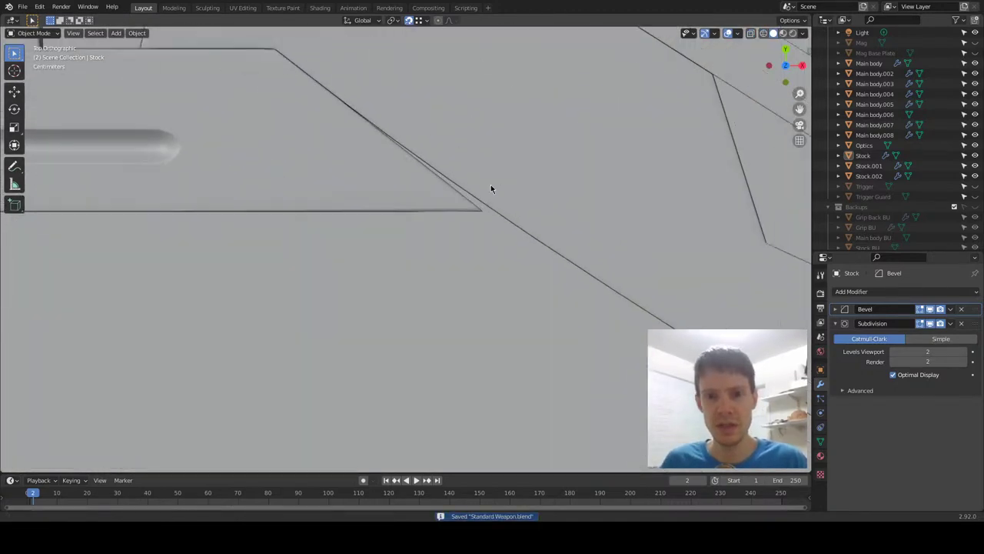
middle_click_drag(545, 178, 384, 172, "shift")
left_click(384, 172)
key("Tab")
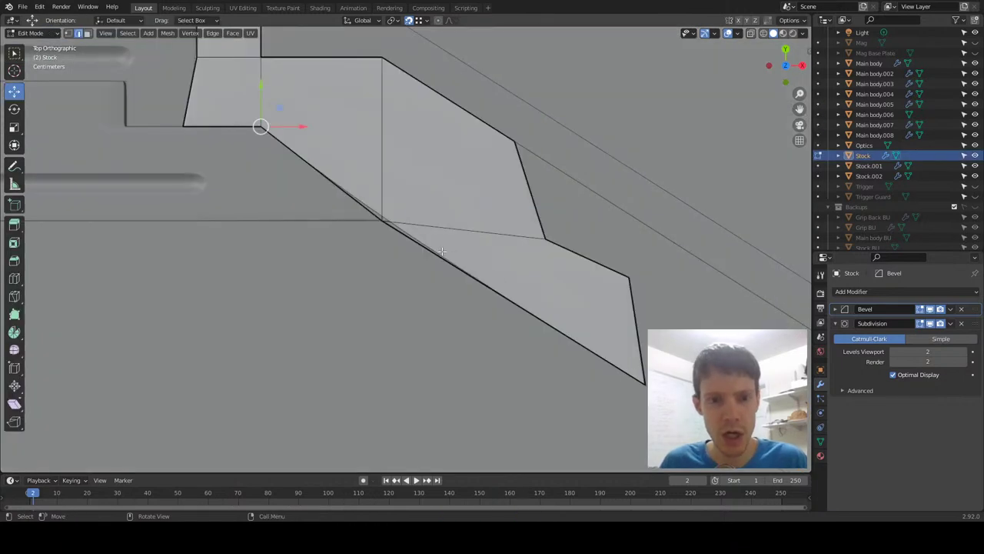
scroll(392, 256, "up", 5)
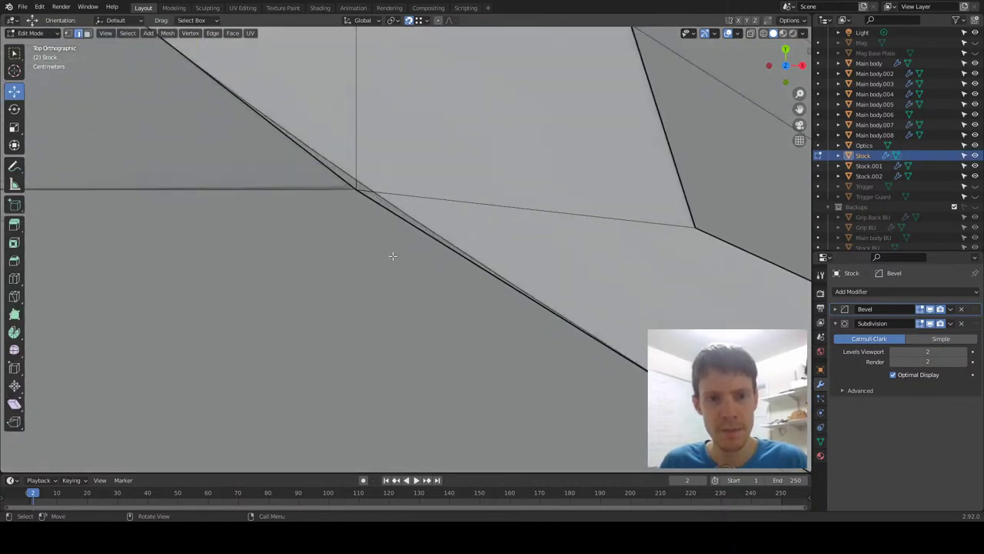
scroll(374, 217, "down", 5)
key("Tab")
key("Tab")
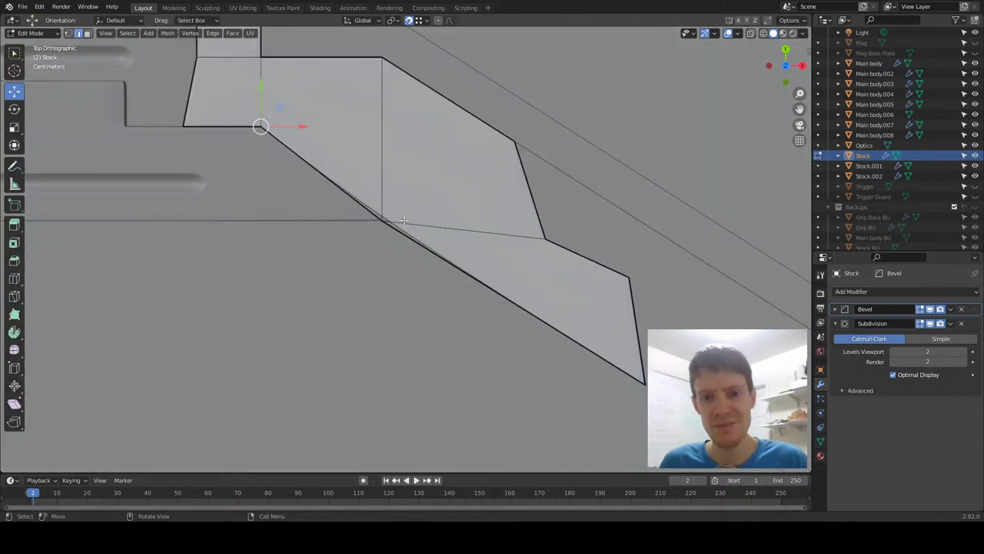
Add a loop cut on each side of the Stock's lower corner by the body's bottom edge, the first with factor -0.804.
left_click(561, 267)
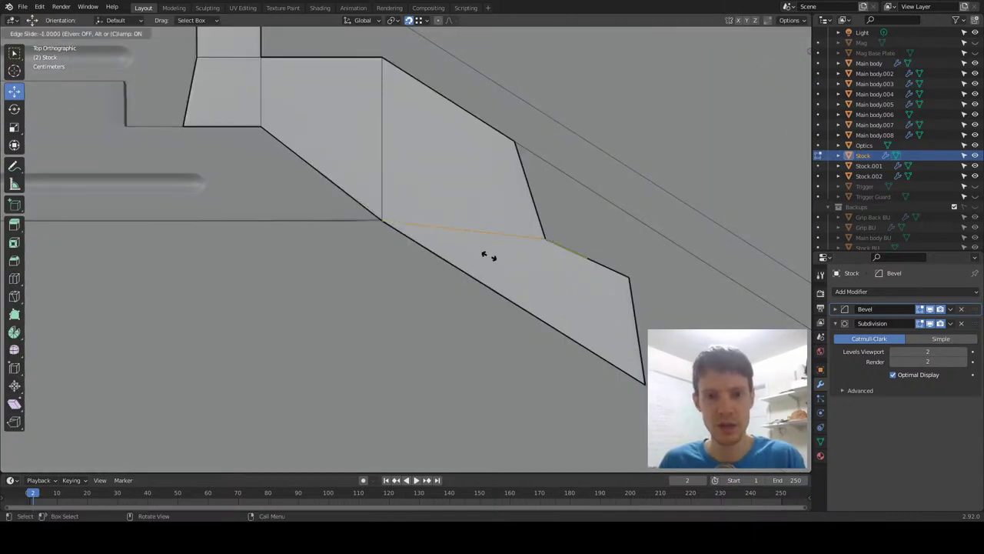
left_click(507, 265)
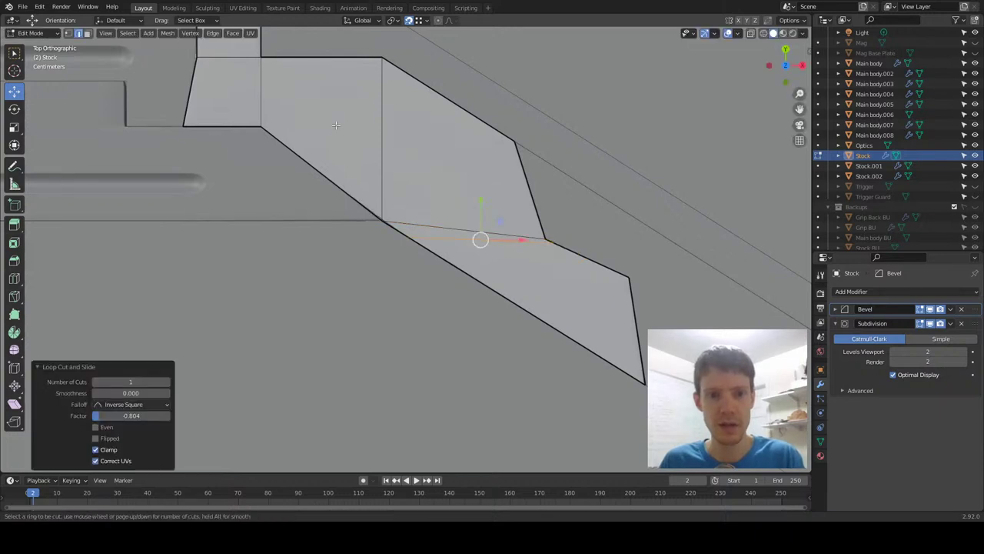
left_click(367, 93)
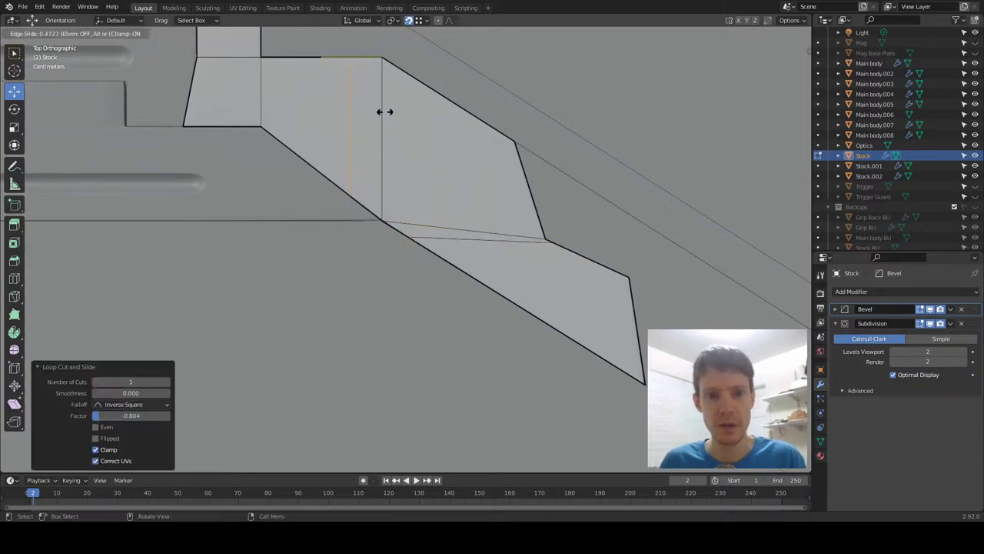
left_click(394, 120)
Check the Stock's lower edge with its modifiers applied in the view, and save the file.
key("Tab")
scroll(432, 244, "up", 8)
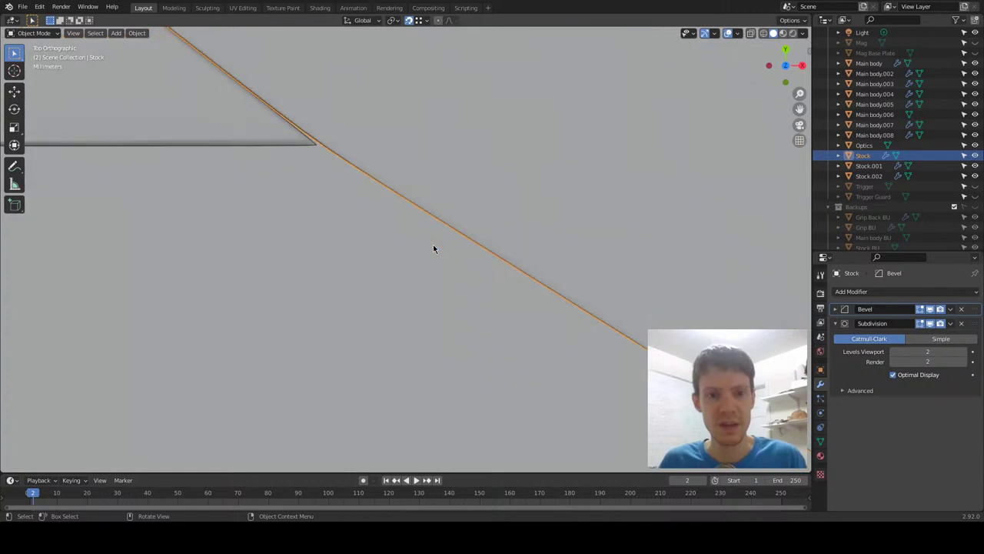
scroll(433, 243, "down", 5)
key("Tab")
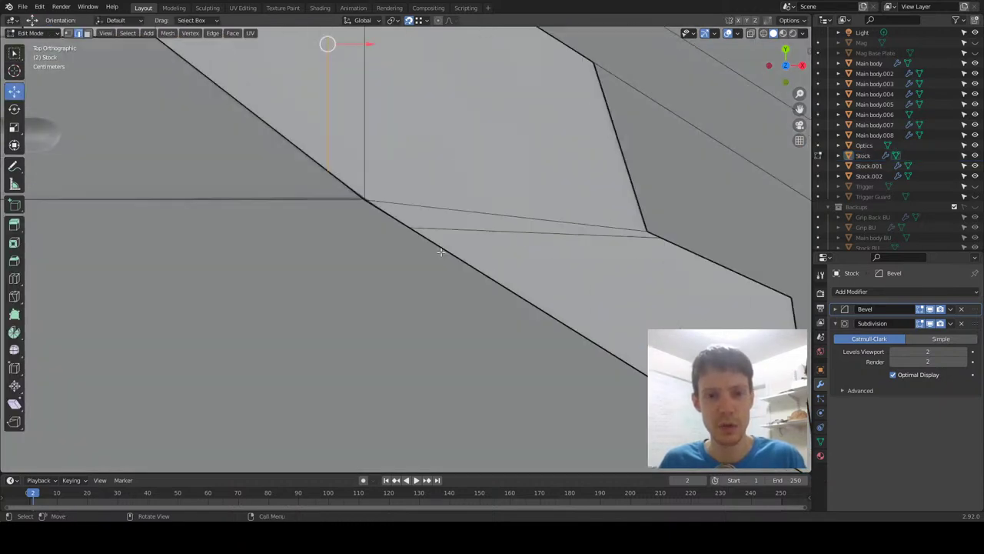
scroll(453, 241, "down", 2)
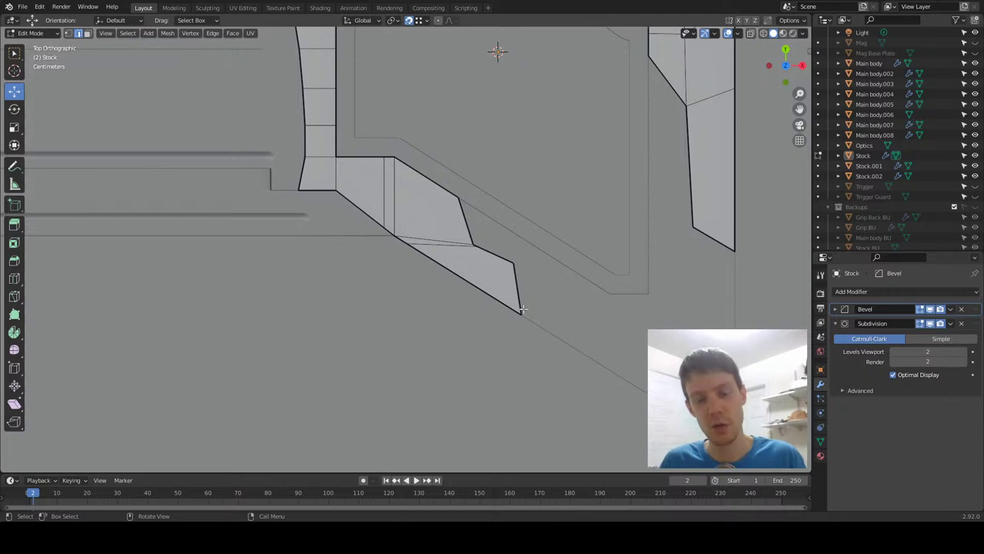
scroll(453, 239, "up", 2)
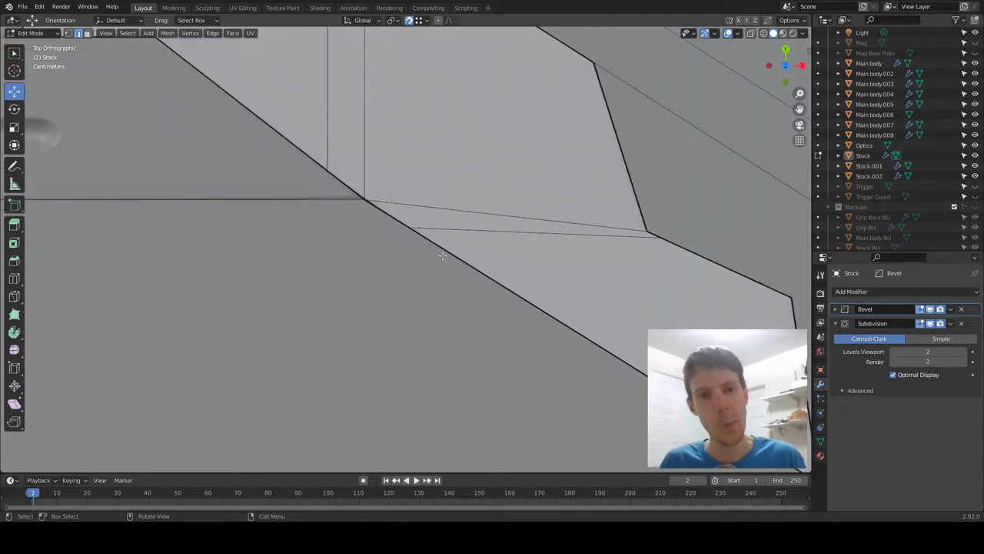
scroll(442, 250, "down", 3)
key("Tab")
scroll(406, 291, "down", 4)
scroll(413, 284, "up", 8)
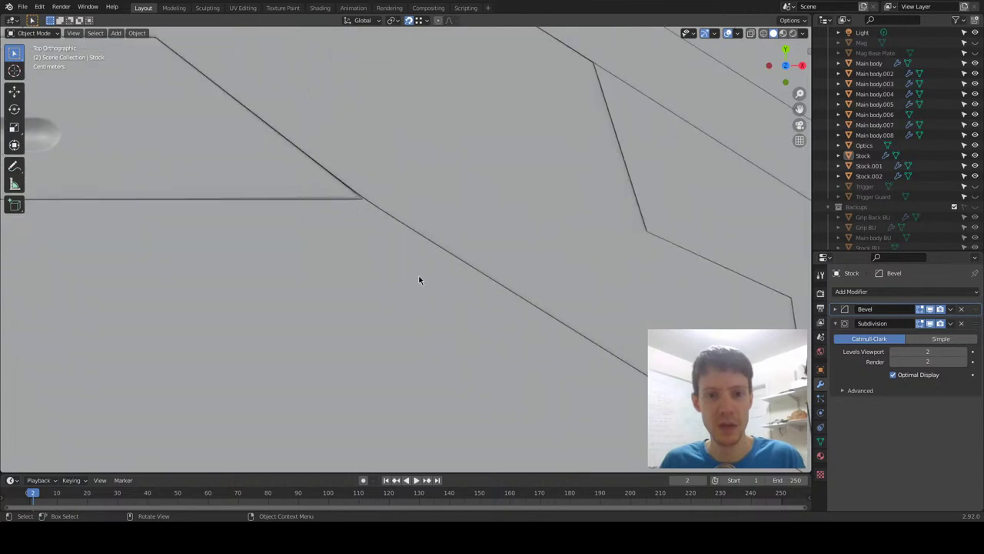
scroll(291, 148, "down", 10)
key("ctrl+s")
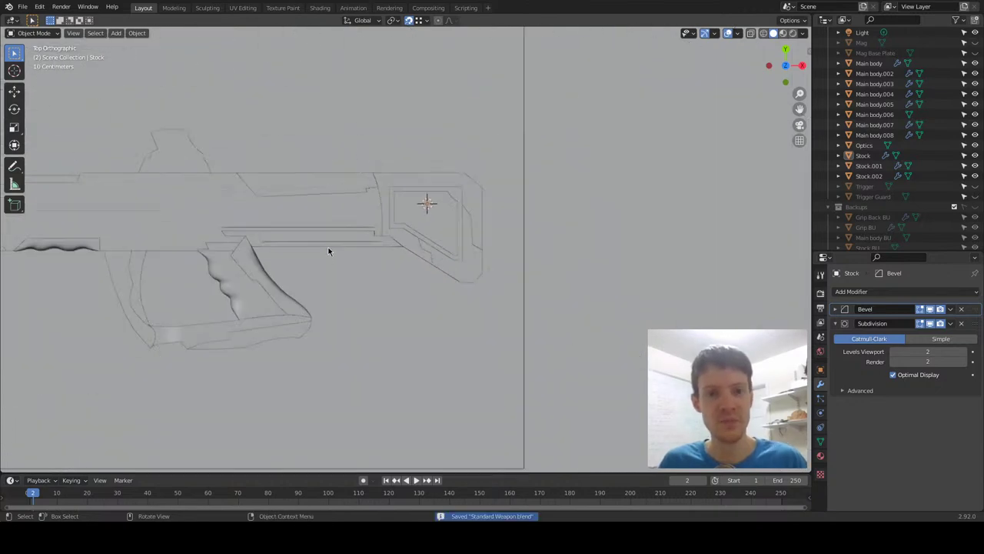
Look over the Optics and the Main body from several angles.
scroll(451, 386, "up", 3)
left_click(407, 250)
middle_click_drag(445, 281, 384, 226)
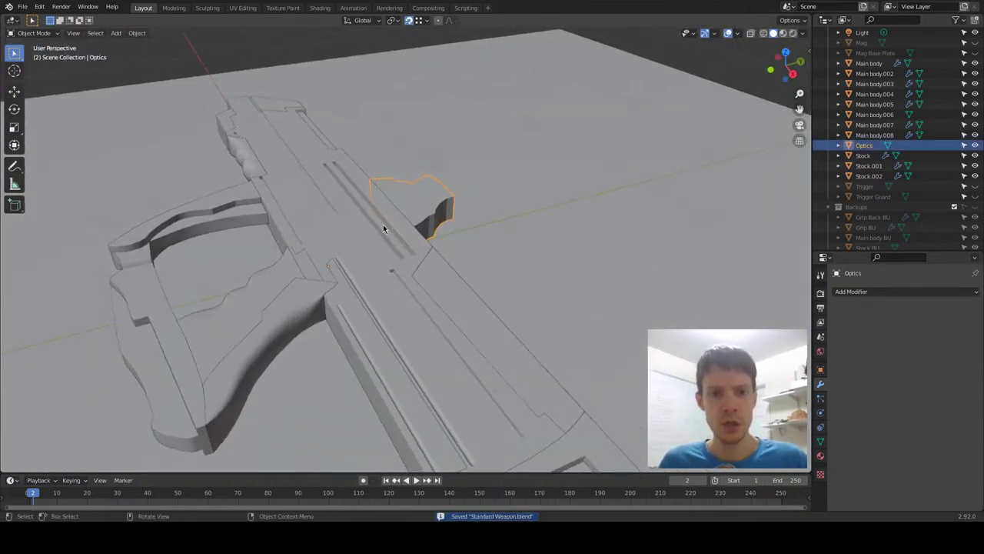
scroll(479, 210, "up", 5)
middle_click_drag(435, 312, 396, 325)
left_click(449, 370)
middle_click_drag(450, 370, 436, 299)
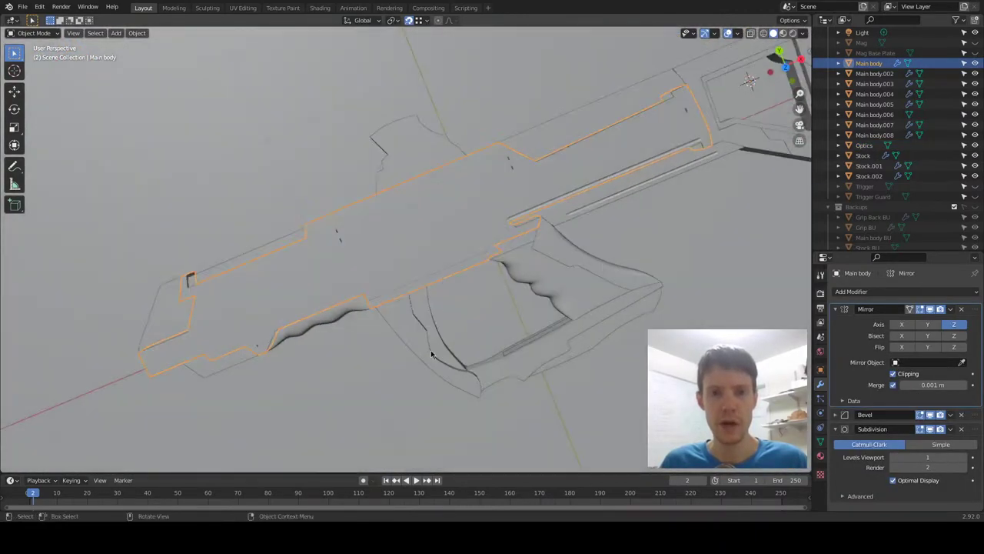
Hide the large background plane and the Light in the viewport.
scroll(437, 300, "down", 5)
left_click(410, 375)
left_click(473, 356)
key("h")
middle_click_drag(498, 345, 521, 320)
left_click(318, 337)
Inspect the thickness and the joints of the rifle's parts from the side and at an angle.
scroll(409, 365, "up", 5)
middle_click_drag(409, 369, 397, 306)
key("KP_1")
key("KP_3")
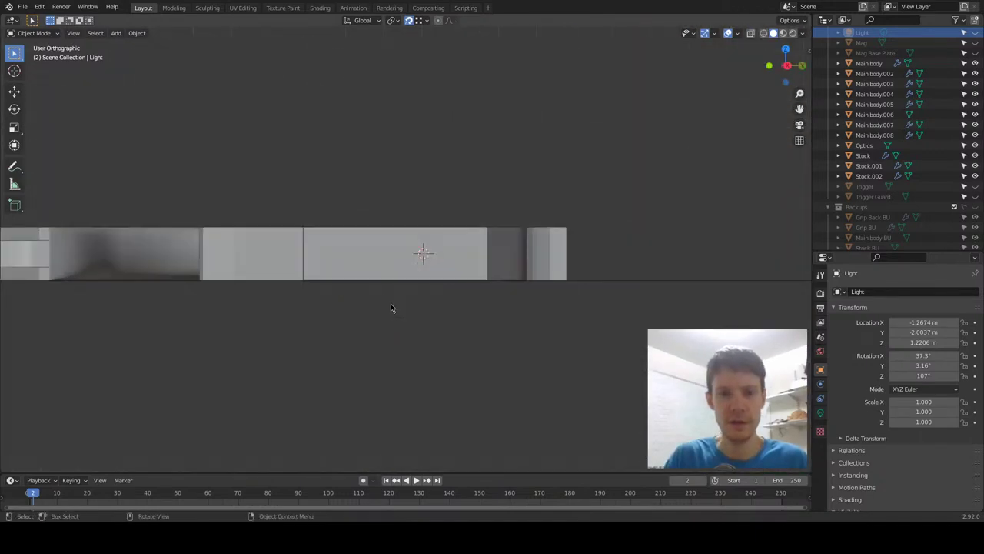
scroll(438, 437, "down", 6)
scroll(439, 395, "up", 5)
middle_click_drag(410, 374, 550, 438, "shift")
scroll(435, 365, "down", 5)
scroll(480, 288, "up", 5)
middle_click_drag(481, 288, 468, 307)
scroll(468, 315, "up", 4)
scroll(431, 450, "down", 8)
middle_click_drag(445, 423, 453, 340)
middle_click_drag(495, 249, 358, 241)
Select the Optics and examine it against the Main body in front and top views.
left_click(318, 213)
middle_click_drag(318, 214, 351, 301)
scroll(332, 395, "up", 6)
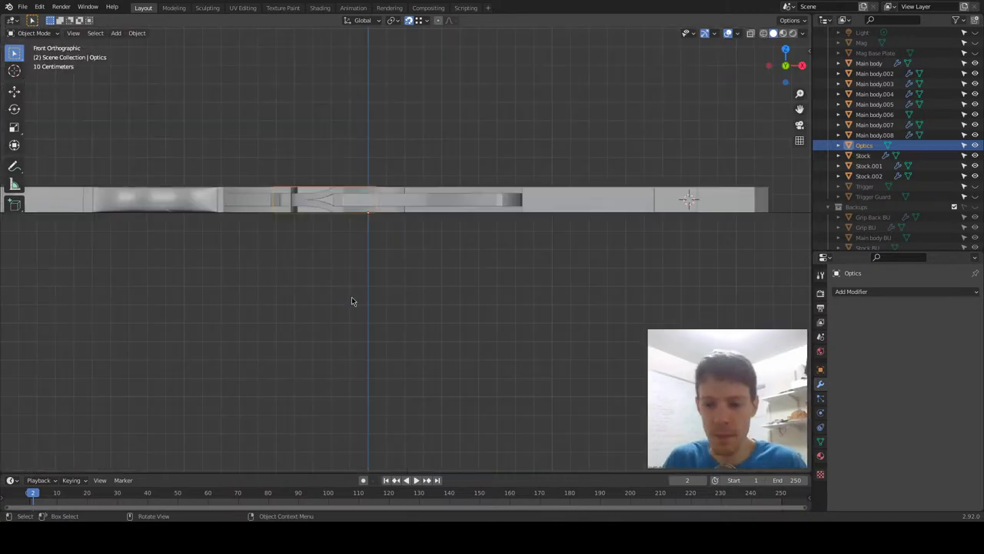
key("KP_7")
scroll(277, 230, "up", 4)
middle_click_drag(303, 226, 490, 216, "shift")
scroll(470, 217, "down", 5)
scroll(450, 221, "up", 5)
scroll(444, 222, "down", 1)
scroll(484, 231, "down", 4)
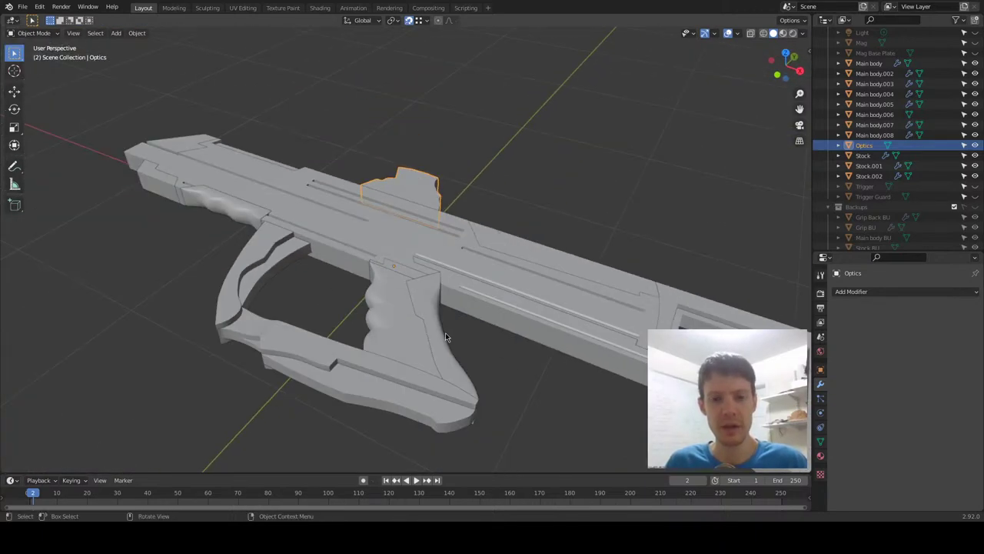
Inspect the Grip Back's mesh and the surrounding body joints and grooves up close from several angles.
left_click(431, 305)
scroll(461, 325, "up", 5)
key("Tab")
scroll(492, 320, "down", 3)
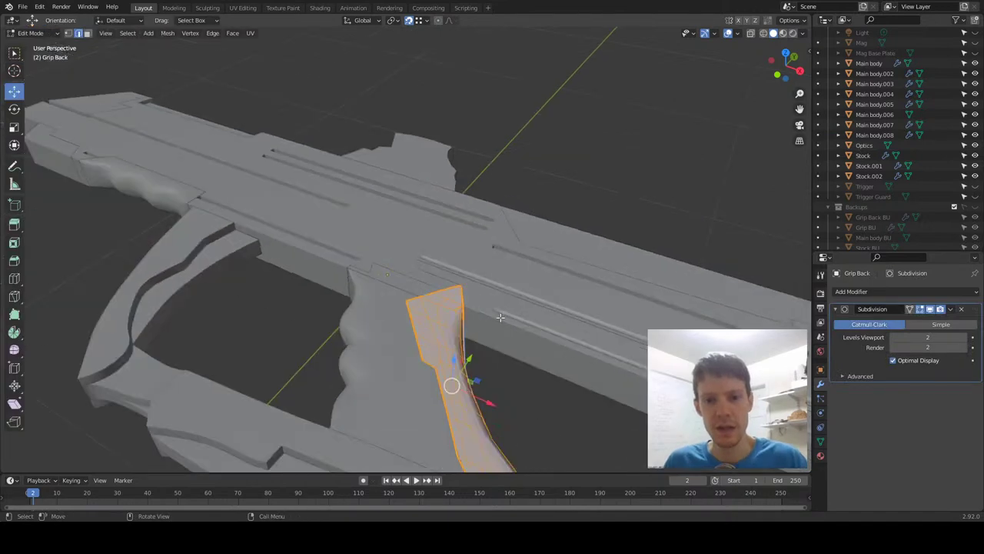
middle_click_drag(492, 320, 425, 338)
scroll(425, 338, "up", 6)
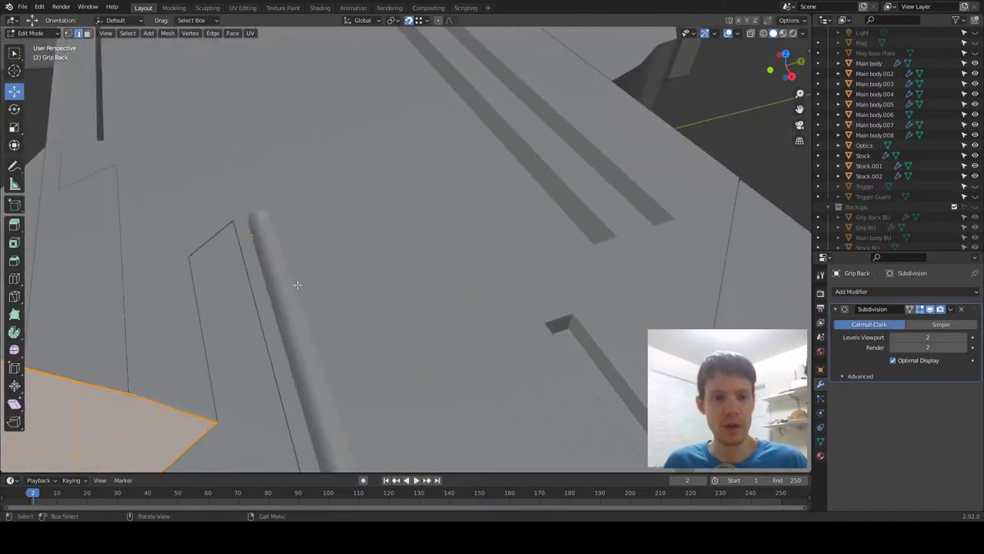
scroll(297, 284, "down", 2)
scroll(244, 220, "down", 3)
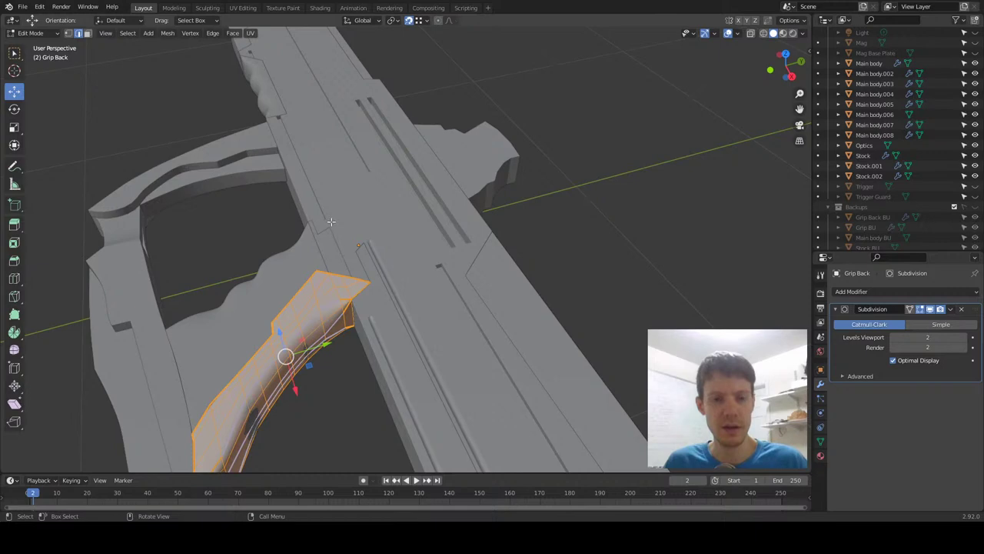
key("Tab")
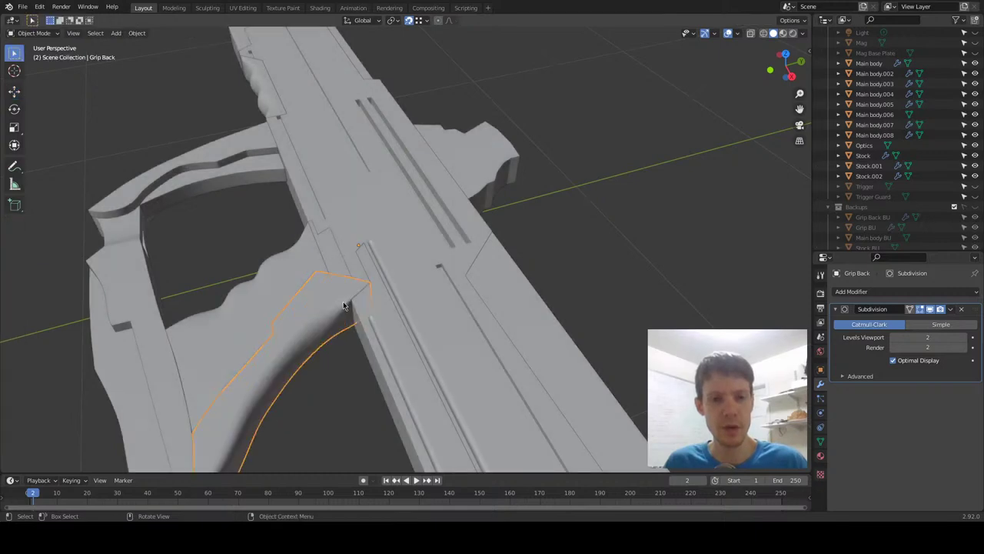
middle_click_drag(344, 328, 365, 302)
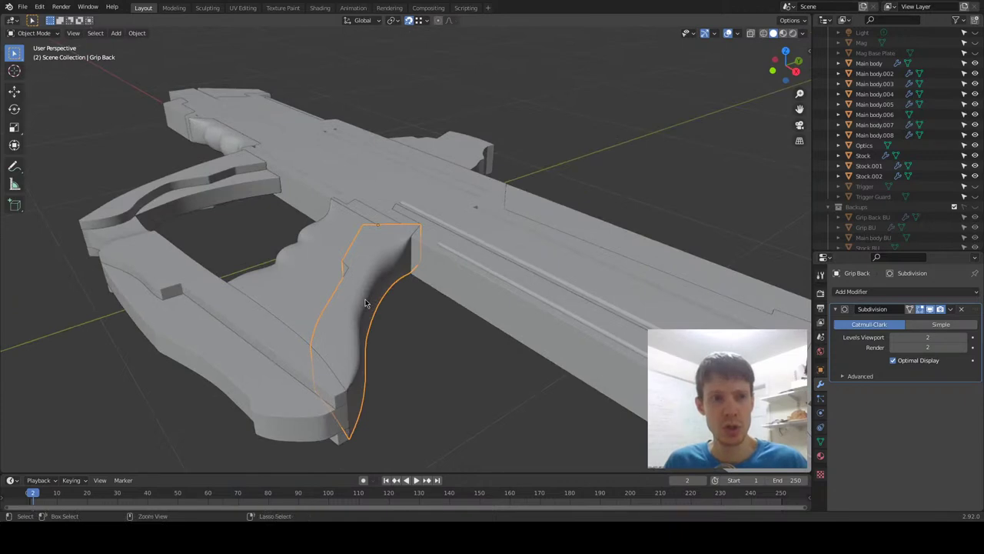
scroll(395, 292, "down", 1)
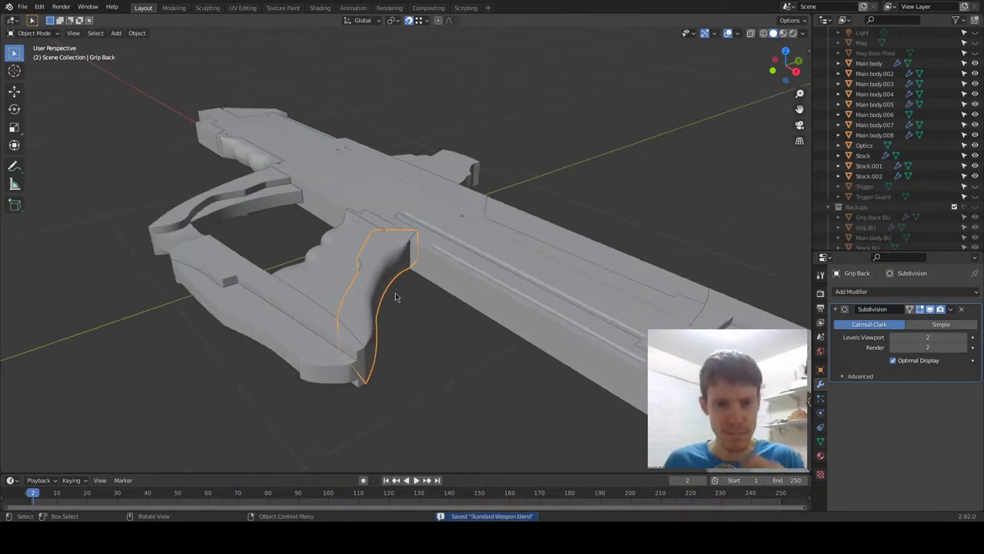
left_click(412, 297)
middle_click_drag(415, 289, 452, 318)
scroll(461, 328, "up", 5)
scroll(465, 326, "down", 5)
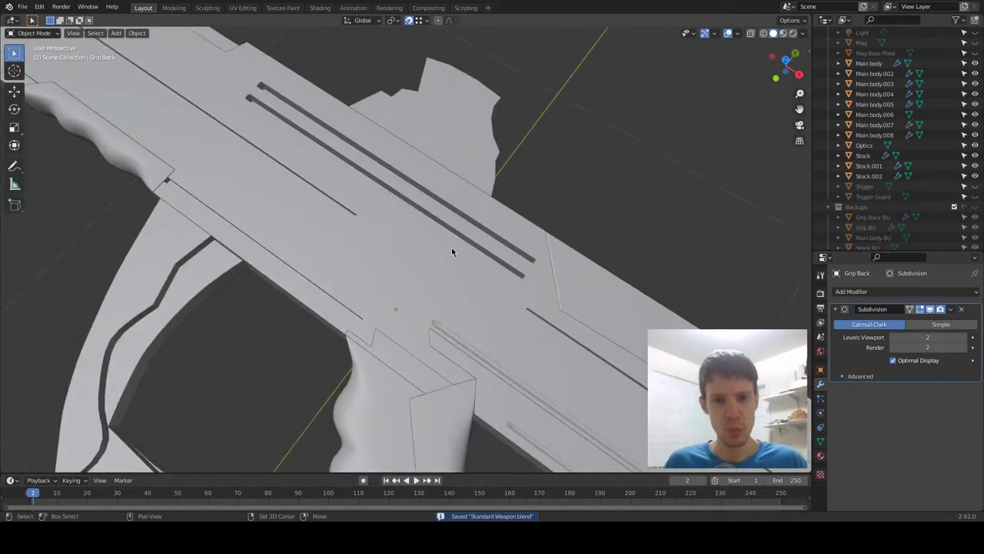
middle_click_drag(469, 129, 399, 257, "shift")
Examine the Optics' edge layout against the reference sketch in top view with wireframe display.
left_click(399, 256)
scroll(430, 292, "up", 3)
key("KP_1")
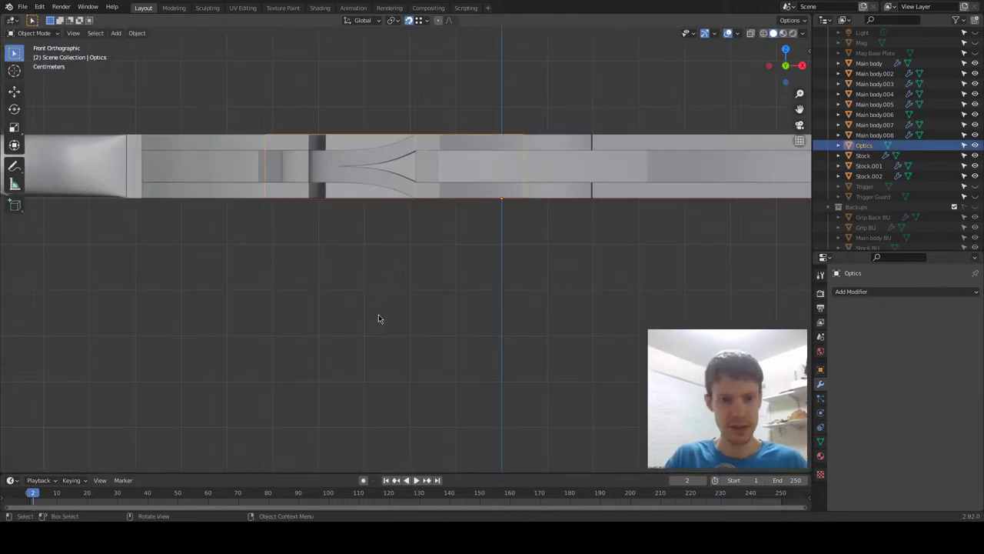
key("KP_7")
key("Tab")
scroll(415, 319, "up", 2)
key("alt+a")
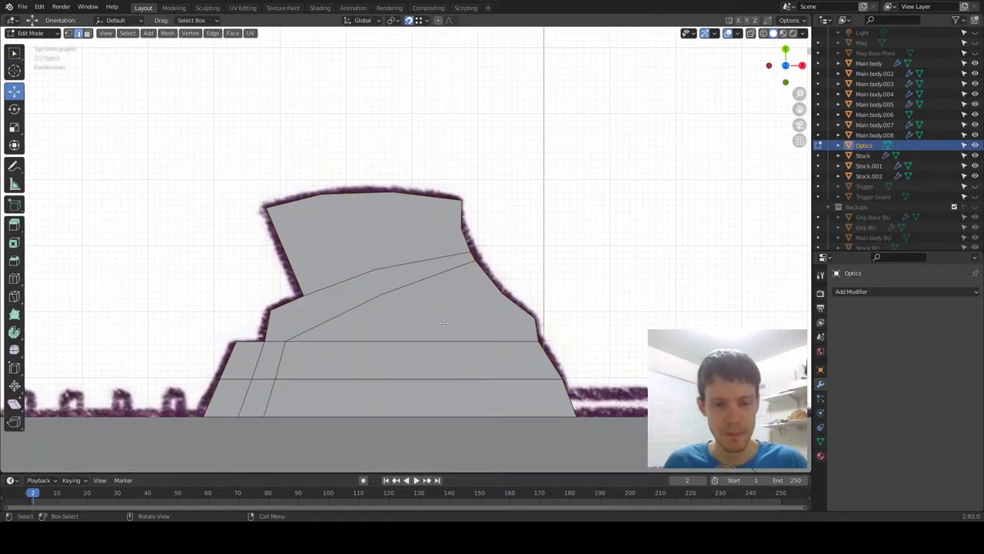
left_click(751, 33)
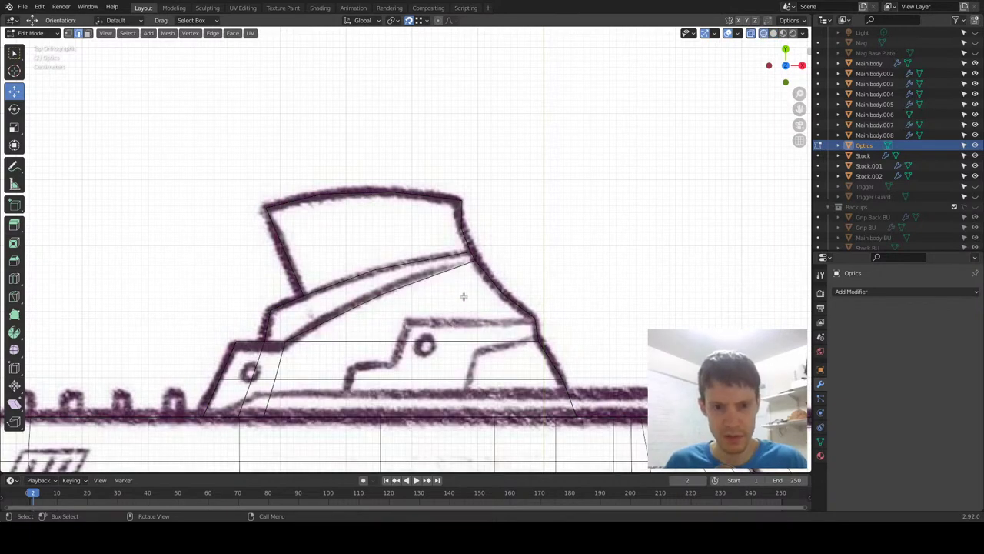
key("Tab")
left_click(495, 314)
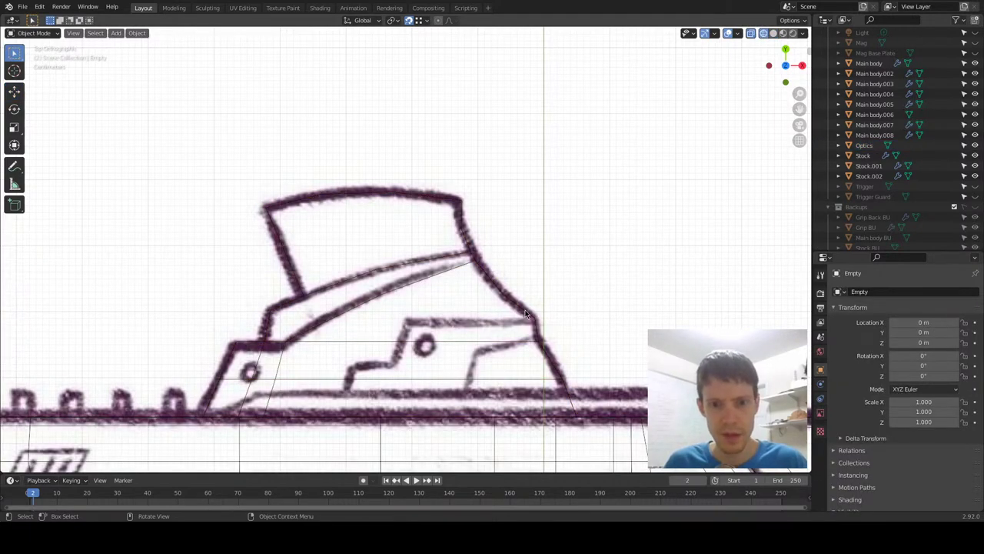
left_click(525, 312)
key("Tab")
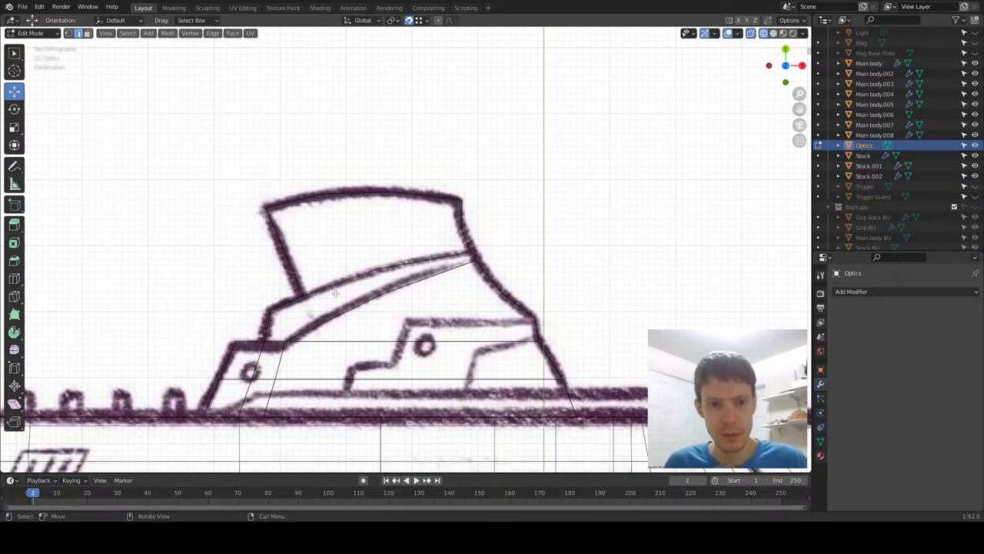
Select the side faces on the lower part of the Optics, below the curved band, in solid shading.
middle_click_drag(324, 300, 278, 266)
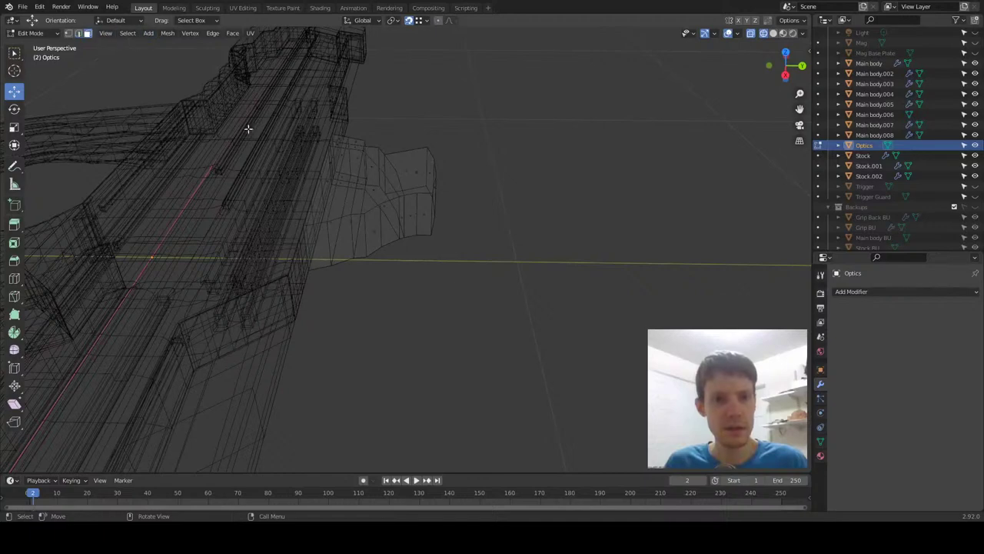
scroll(397, 167, "up", 6)
scroll(397, 167, "down", 4)
middle_click_drag(385, 161, 409, 205, "shift")
left_click(381, 183)
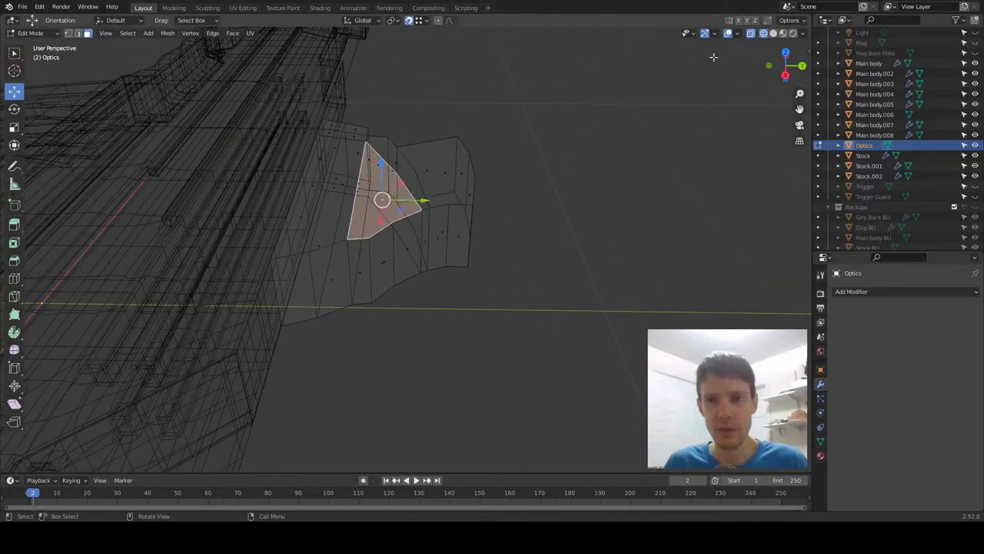
left_click(769, 35)
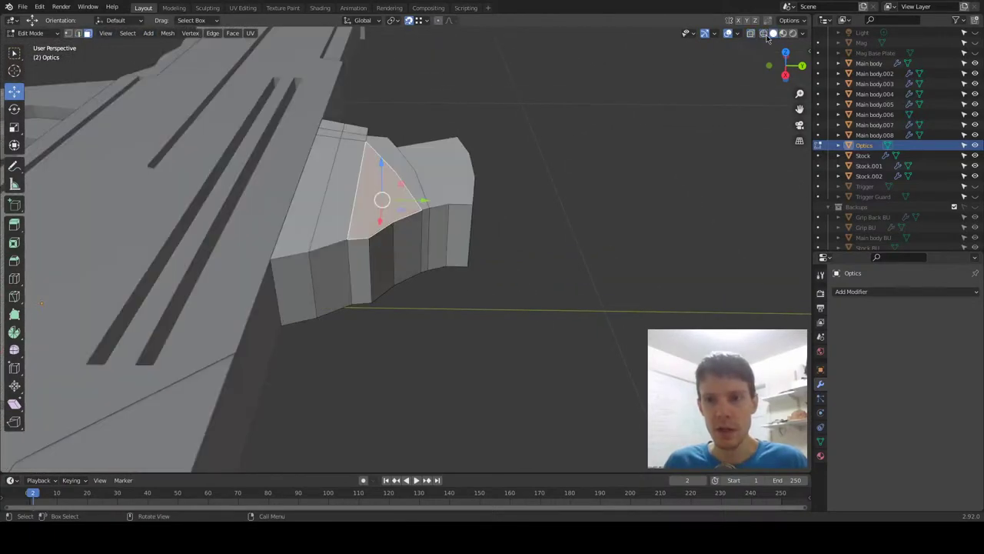
left_click(313, 234, "shift")
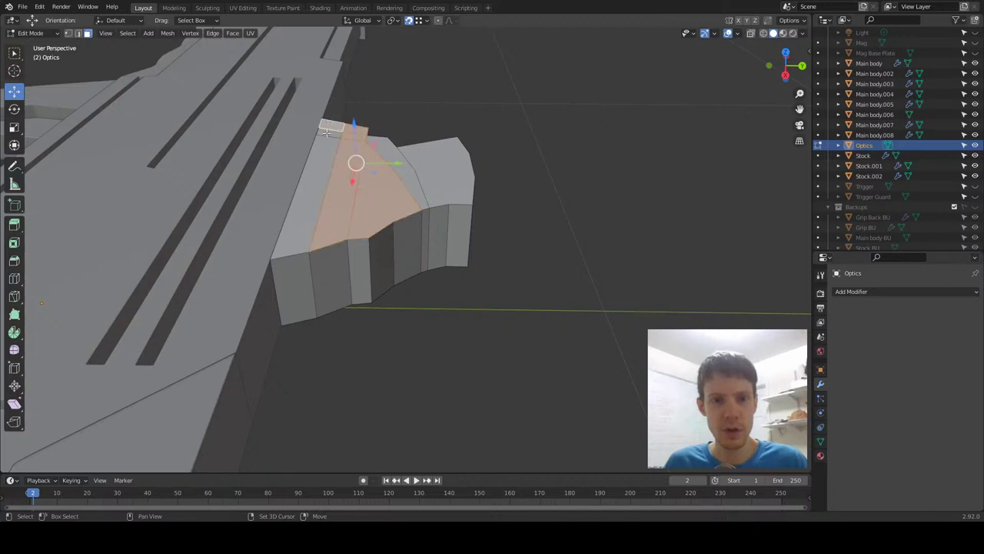
key("e")
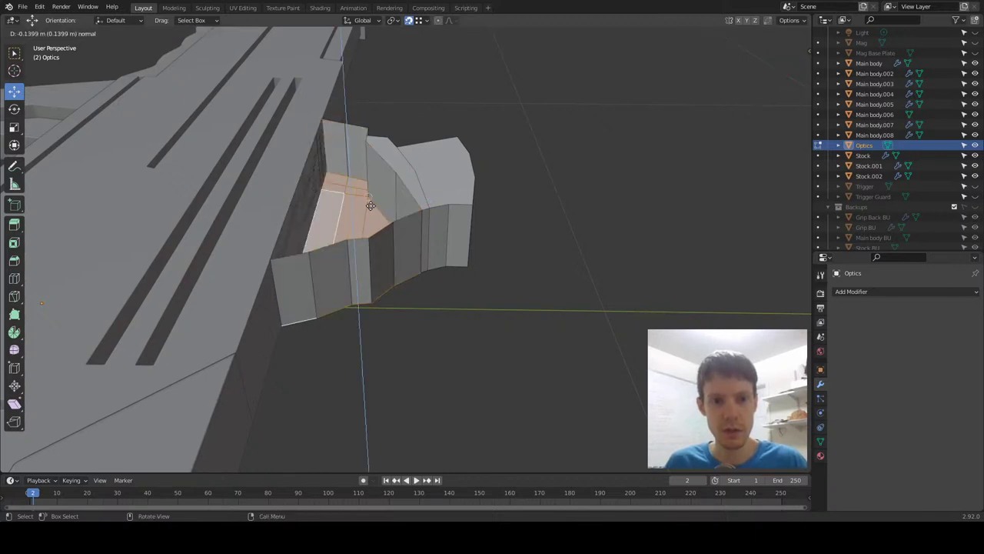
right_click(390, 146)
left_click_drag(342, 137, 347, 119)
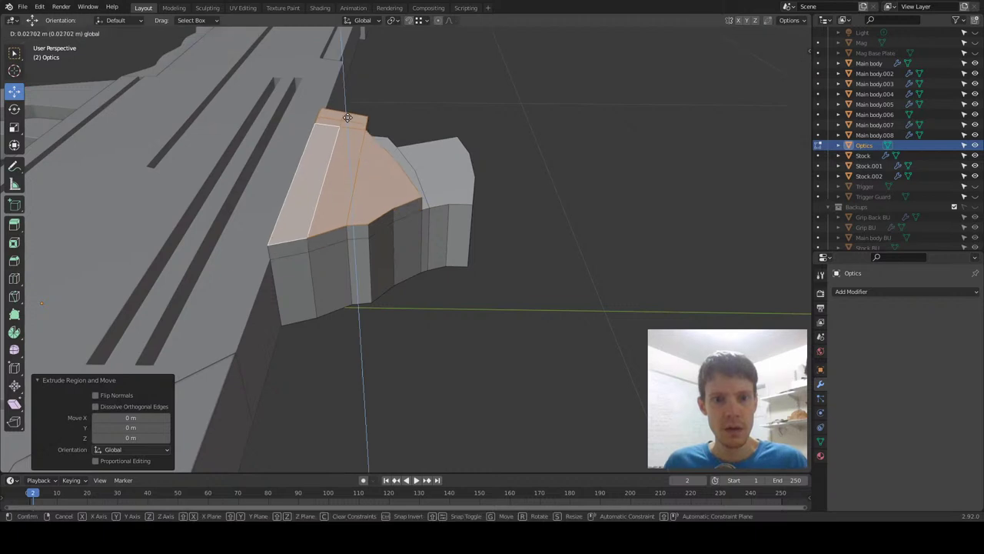
right_click(347, 119)
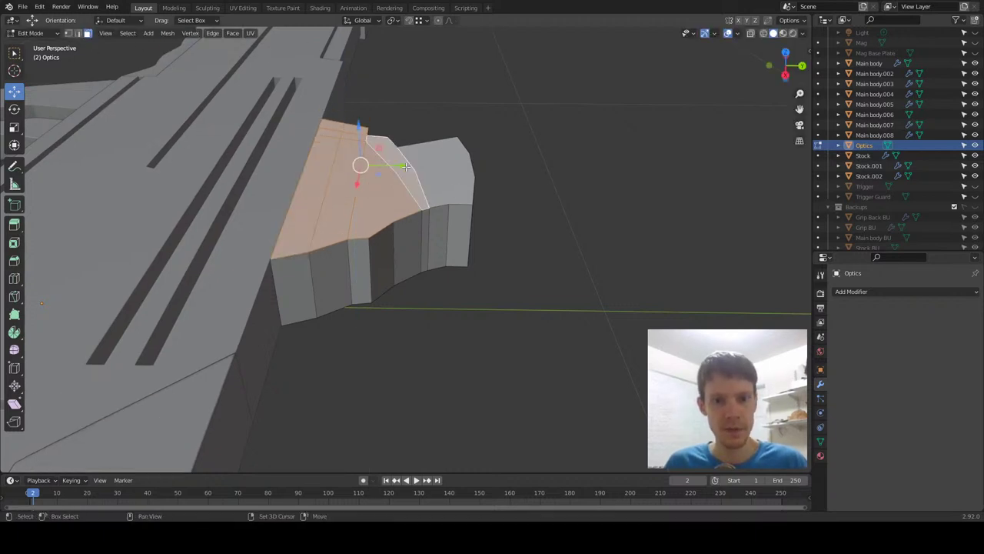
Extrude the Optics' lower side faces outward together with the curved band, and extrude them again without the band.
key("e")
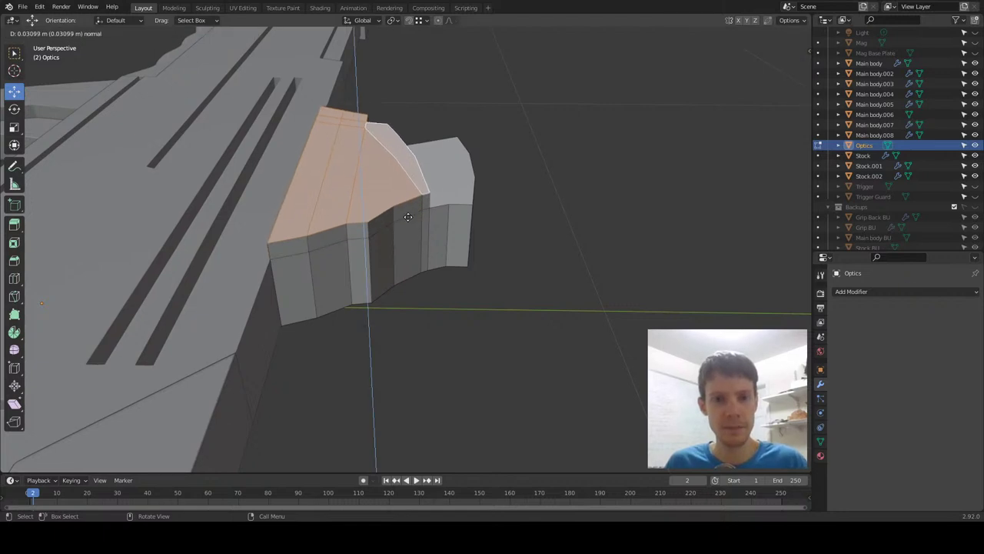
left_click(404, 214)
left_click(353, 158, "shift")
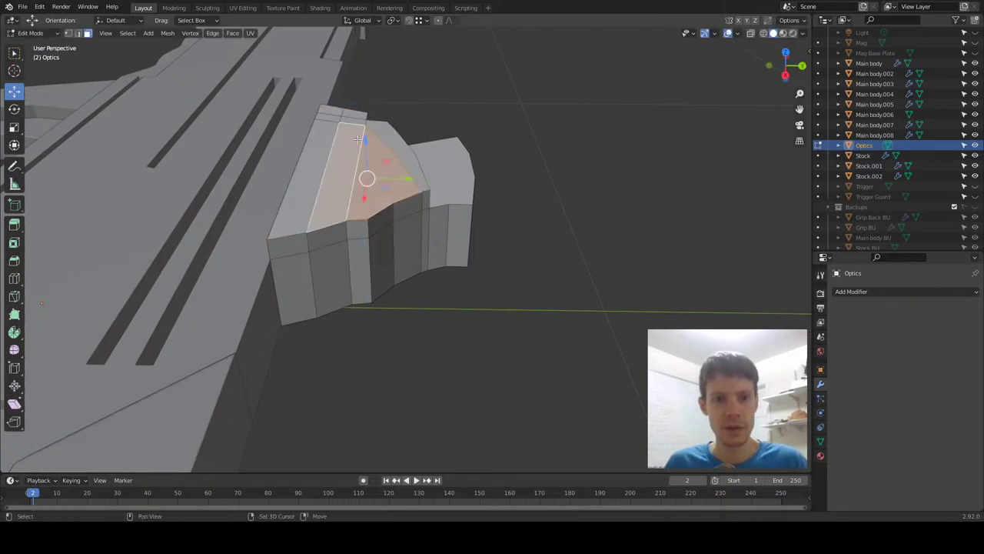
left_click(325, 163, "shift")
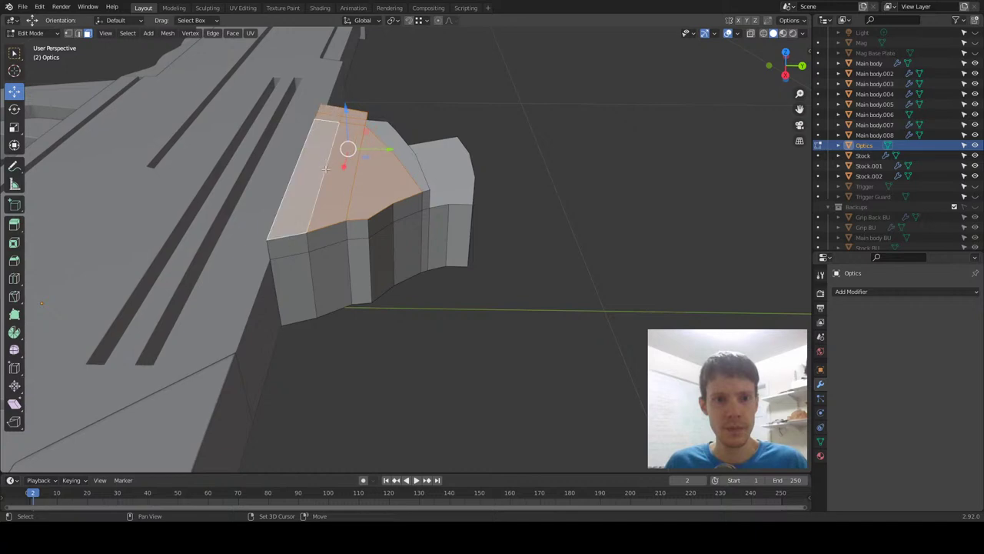
key("e")
left_click(370, 225)
Add a single centred loop cut around the Optics, halfway through its original thickness.
key("Tab")
middle_click_drag(370, 225, 481, 293)
key("Tab")
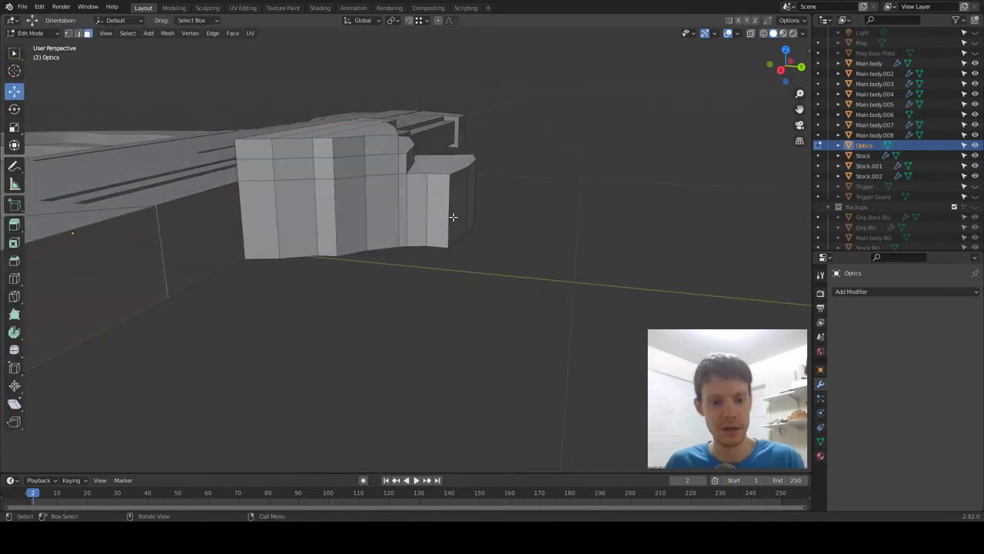
left_click(455, 211)
right_click(455, 211)
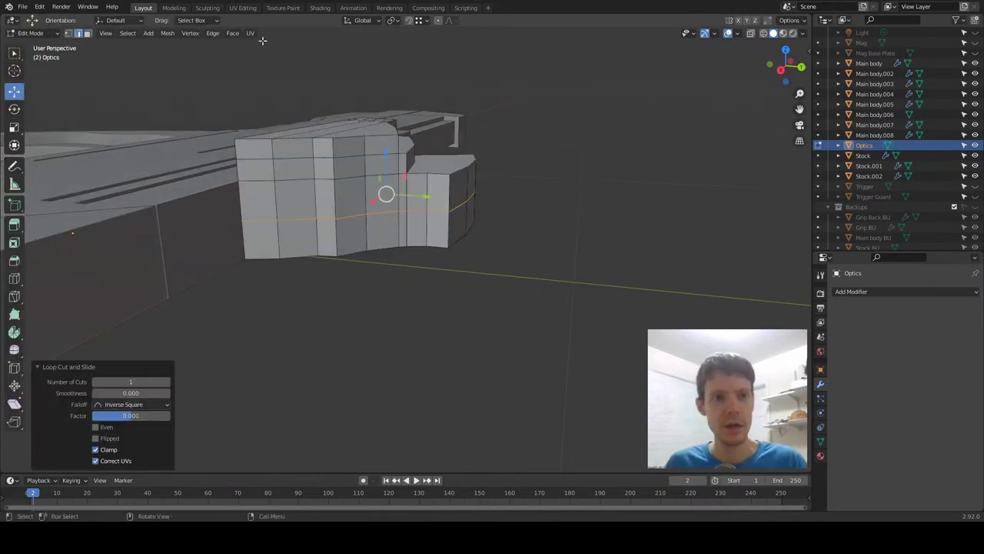
key("Tab")
key("Tab")
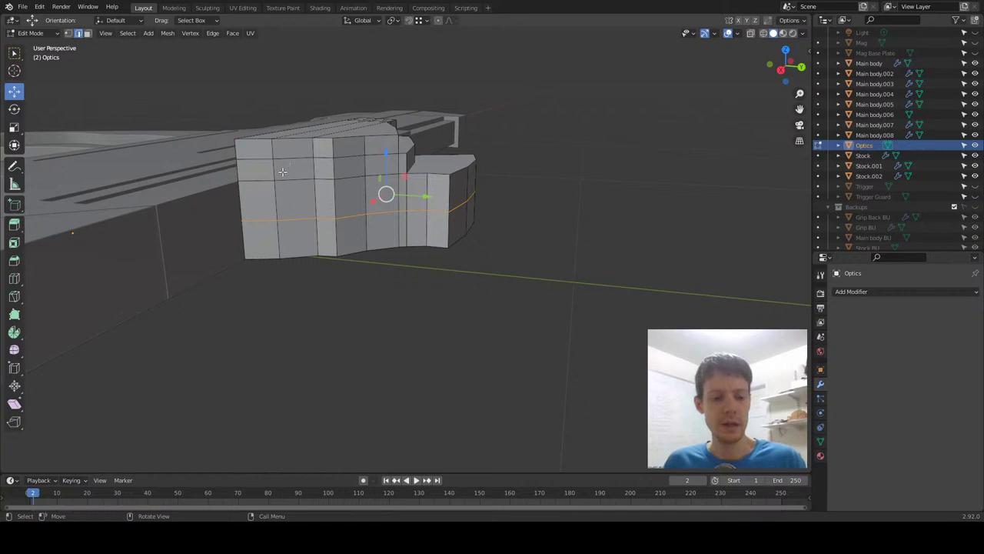
Snap the 3D cursor to the selected centre loop and set the Optics' origin to the 3D cursor.
key("shift+s")
left_click(279, 237)
key("Tab")
left_click(137, 33)
mouse_move(164, 60)
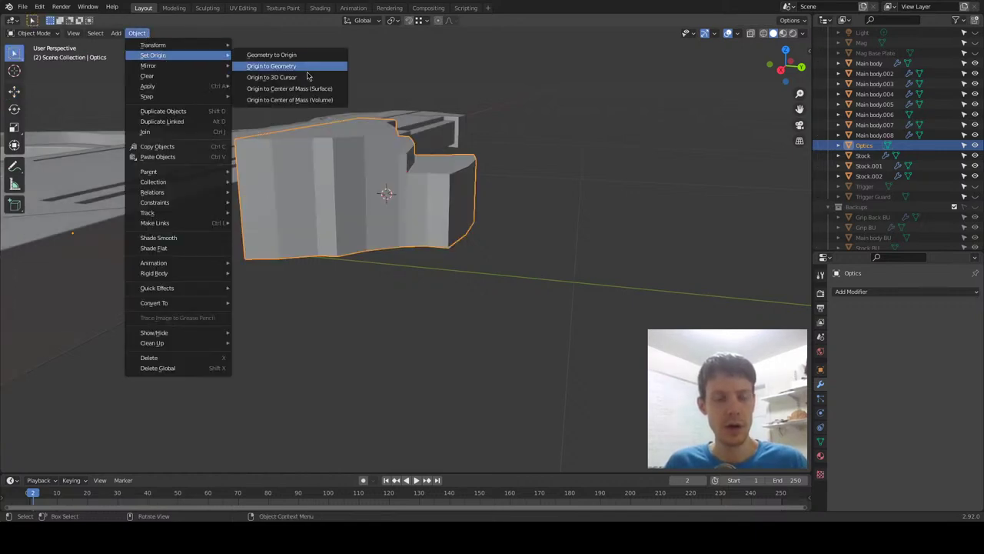
left_click(303, 77)
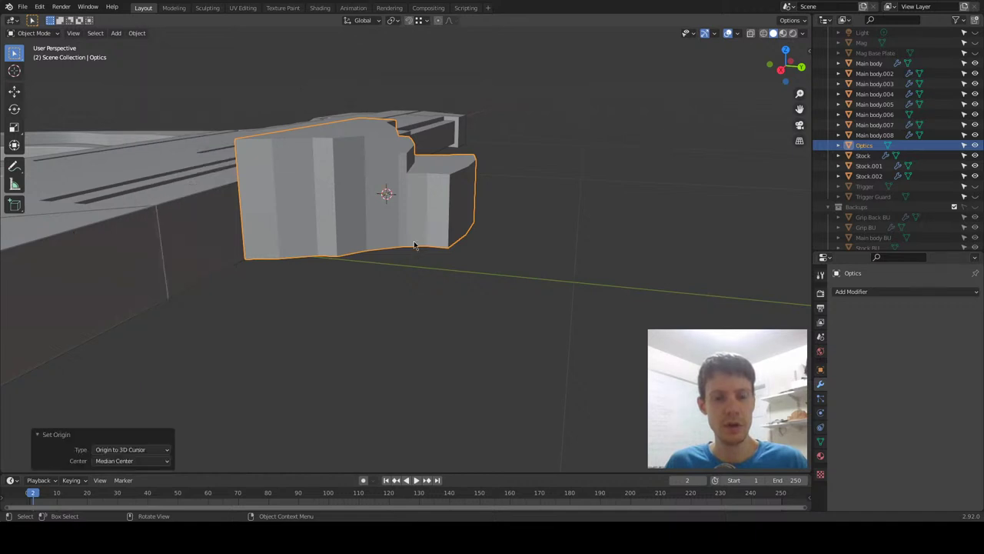
Delete the Optics' vertices below the centre loop, selecting them through the mesh in right view with wireframe display.
key("Tab")
middle_click_drag(431, 276, 415, 177)
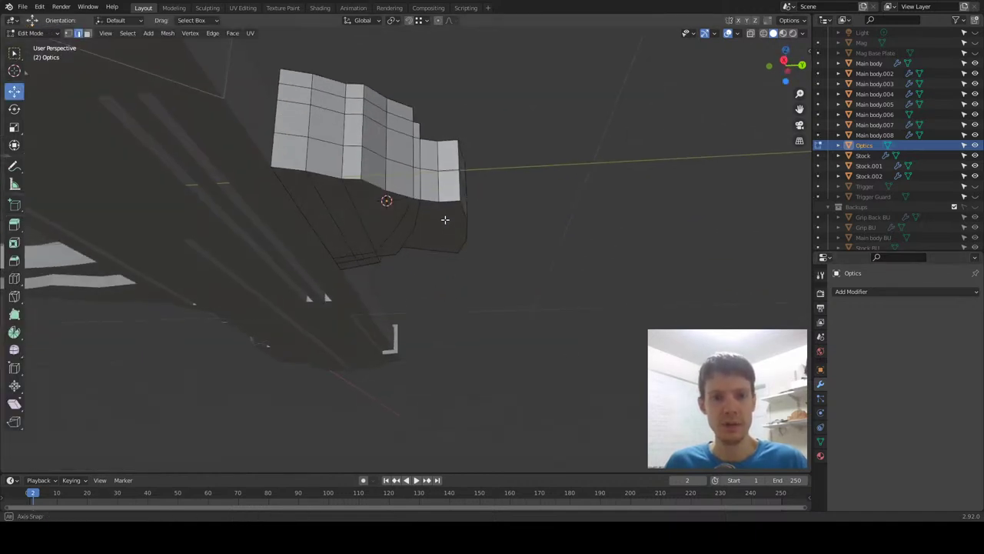
left_click(68, 34)
key("KP_1")
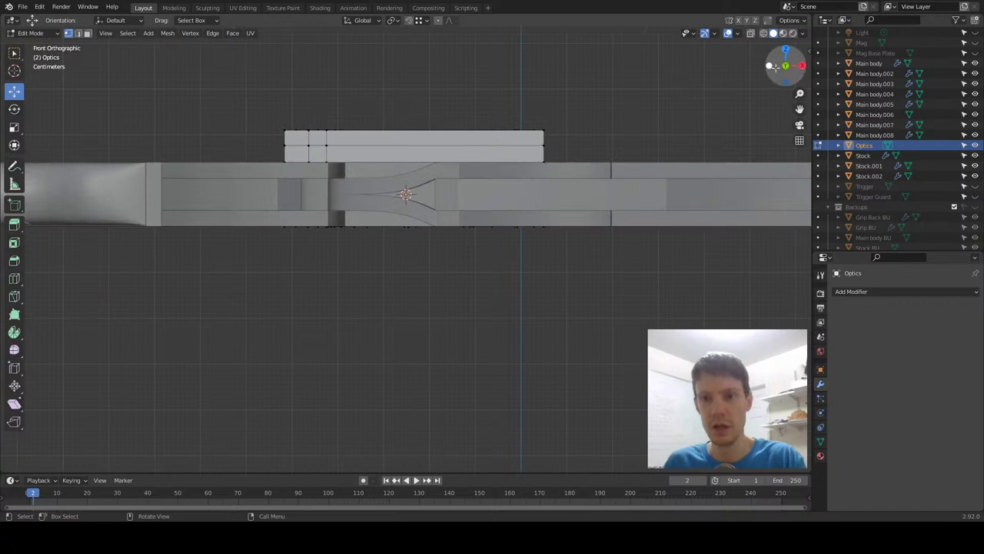
key("KP_3")
left_click(764, 33)
left_click_drag(259, 210, 650, 249)
key("x")
left_click(565, 231)
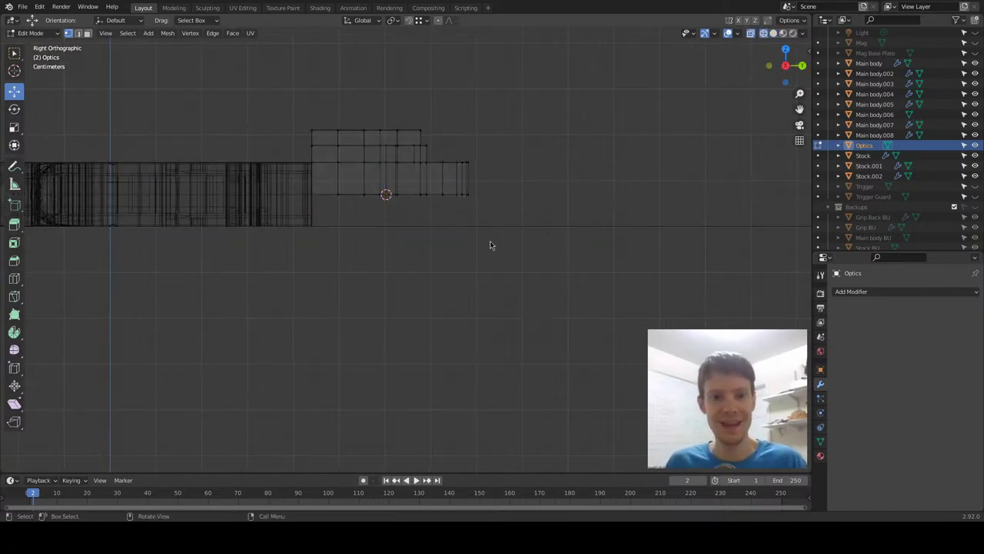
Add a Mirror modifier to the Optics, mirroring on the Z axis only, and return to solid shading.
key("Tab")
left_click(917, 293)
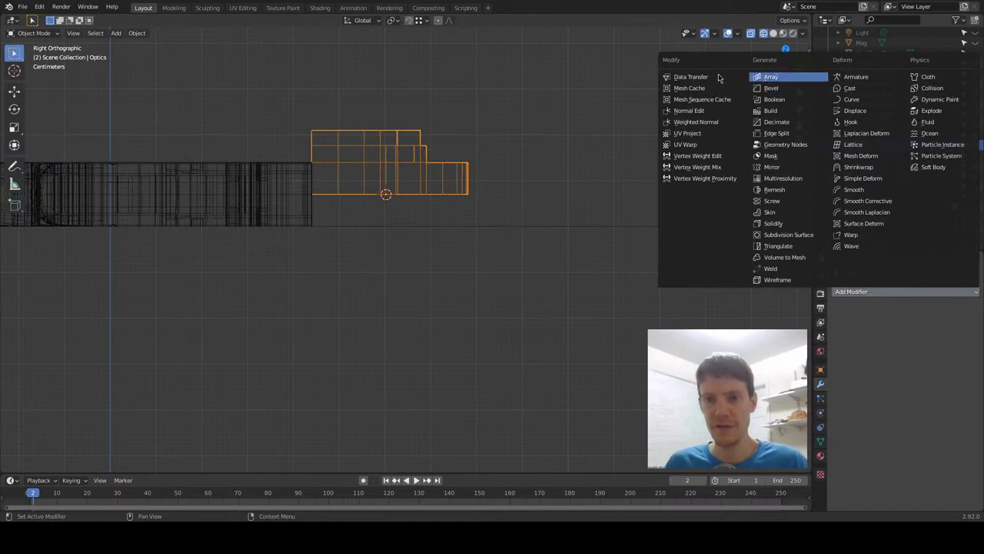
left_click(884, 292)
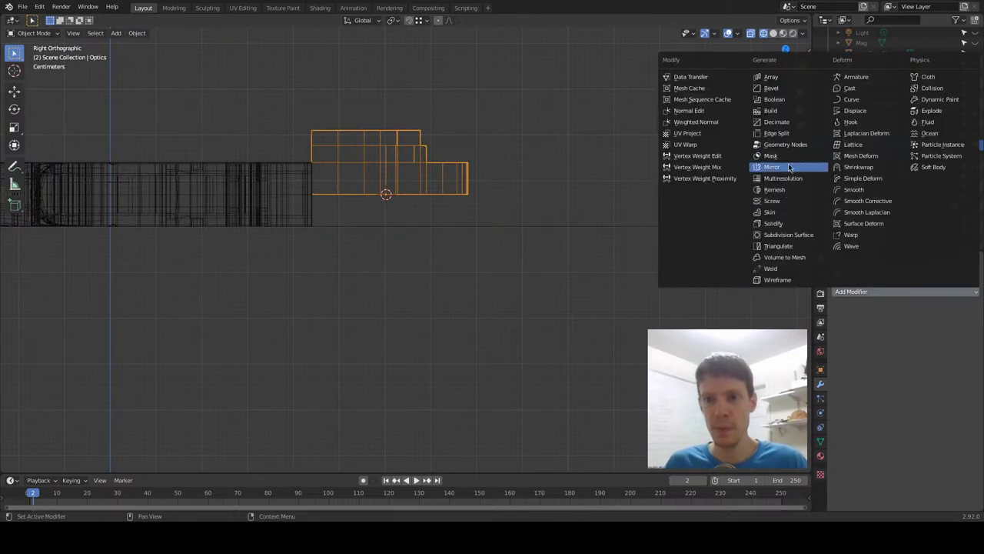
left_click(788, 167)
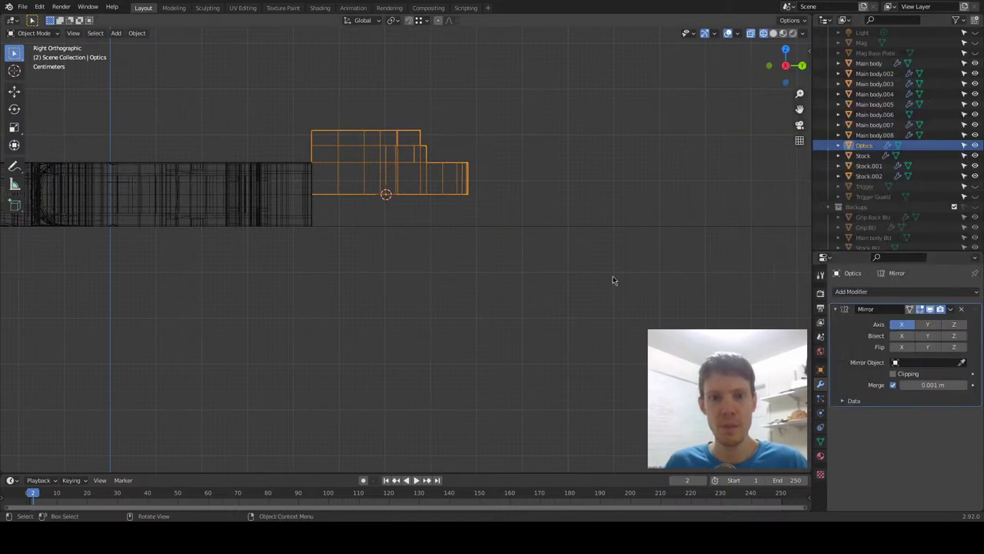
left_click(907, 335)
left_click(929, 325)
left_click(929, 325)
left_click(954, 325)
middle_click_drag(329, 287, 495, 274)
left_click(457, 281)
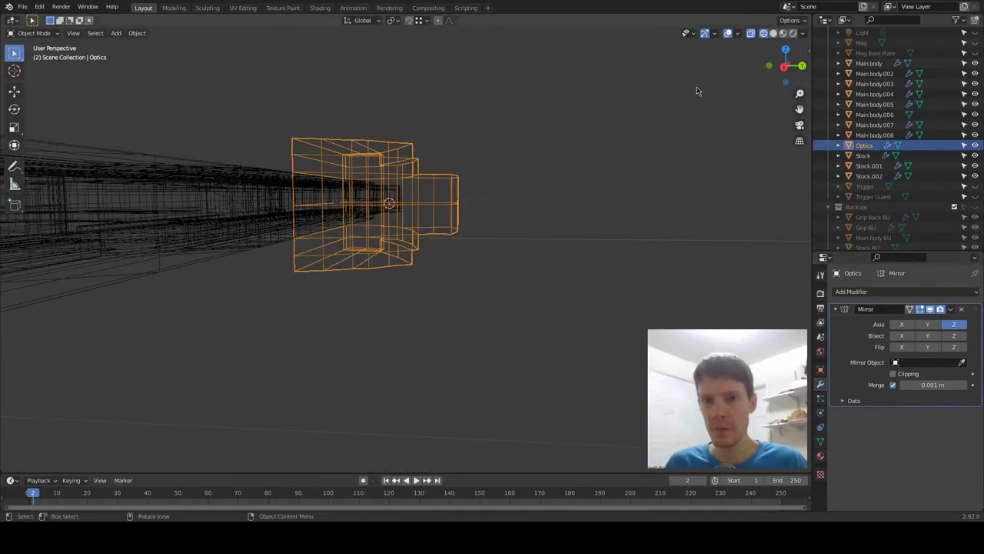
left_click(773, 34)
mouse_move(545, 218)
middle_mouse_down()
mouse_move(450, 187)
mouse_move(428, 121)
mouse_move(450, 206)
mouse_move(423, 256)
mouse_move(445, 283)
mouse_move(405, 351)
mouse_move(400, 308)
mouse_move(310, 279)
mouse_move(393, 294)
mouse_move(412, 356)
mouse_move(307, 263)
mouse_move(413, 322)
mouse_move(429, 317)
middle_mouse_up()
key("KP_3")
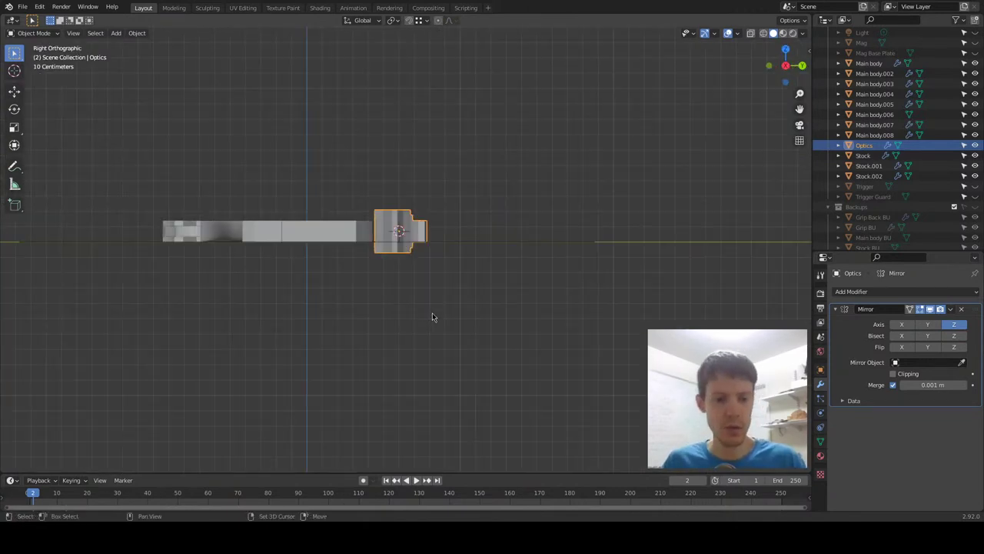
Duplicate the Optics above and beyond the rifle's end, rotate the copy -90° in right view, and enter Edit Mode on it.
key("shift+d")
left_click(515, 236)
type("r")
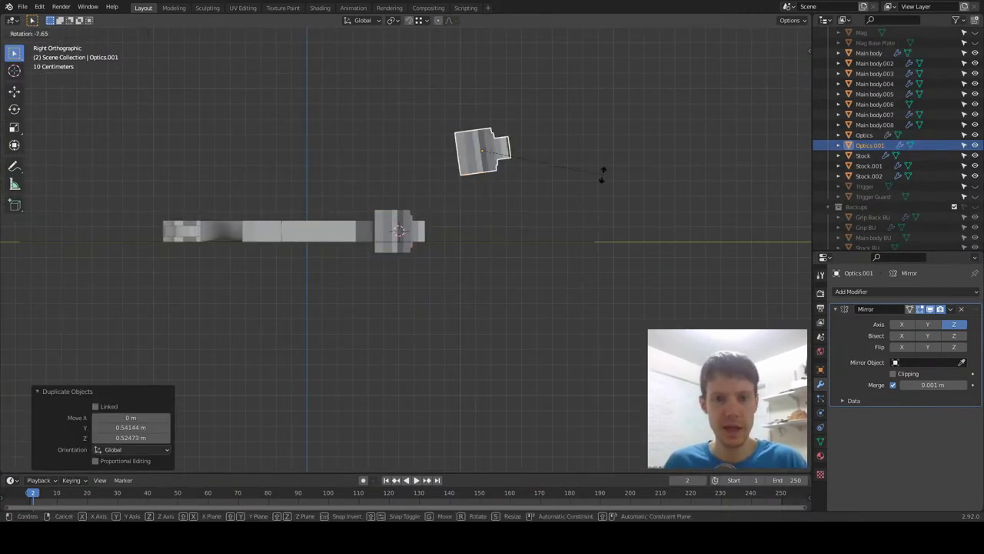
type("90")
key("Return")
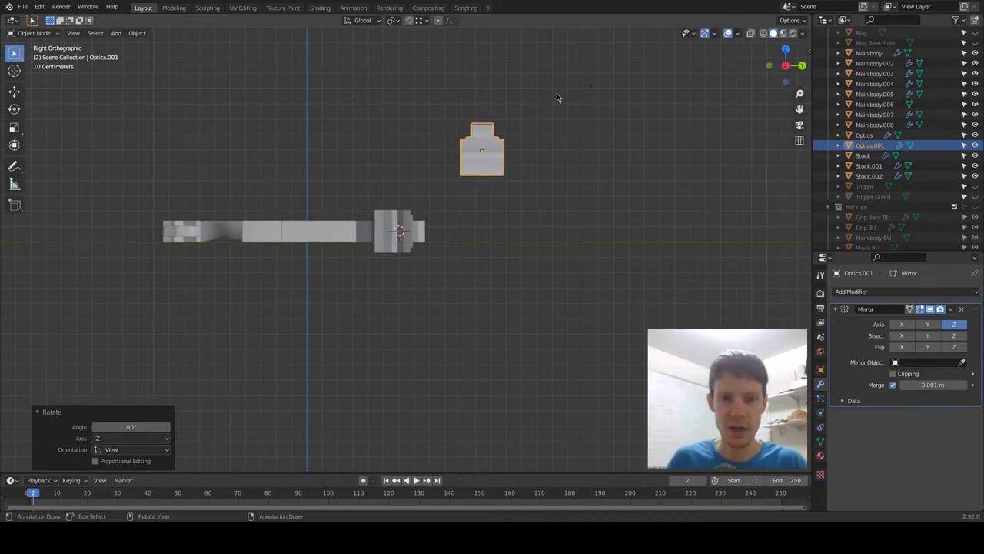
scroll(571, 237, "up", 2)
middle_click_drag(571, 238, 507, 294, "shift")
scroll(536, 413, "down", 5)
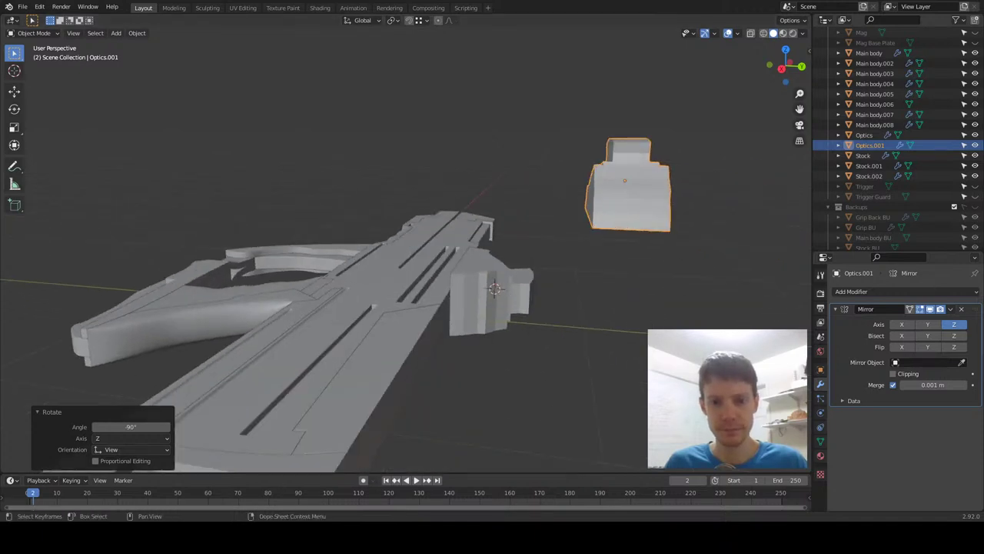
middle_click_drag(596, 365, 439, 333)
key("KP_3")
scroll(538, 386, "up", 3)
key("Tab")
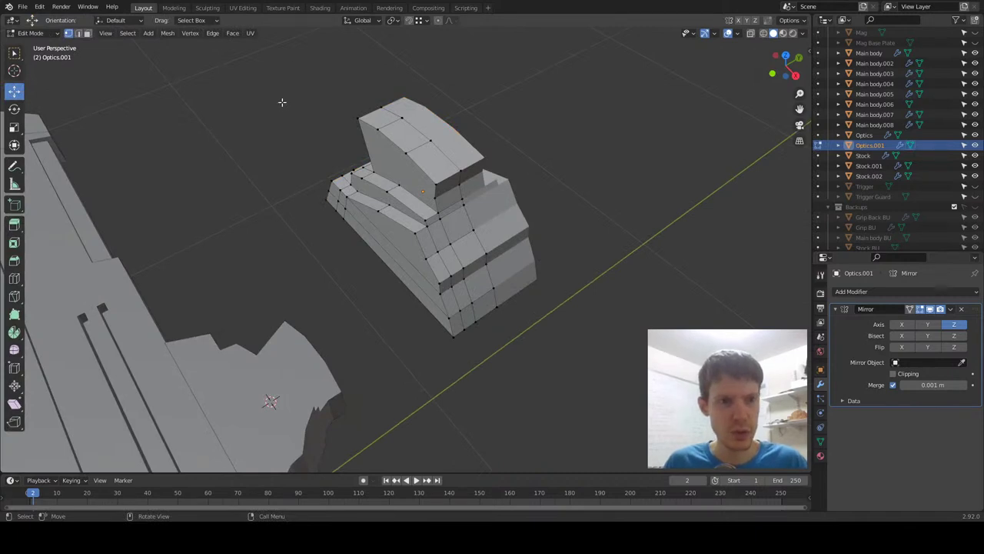
left_click(376, 217, "shift")
left_click(390, 256, "shift")
left_click(401, 281, "shift")
left_click(340, 202, "shift")
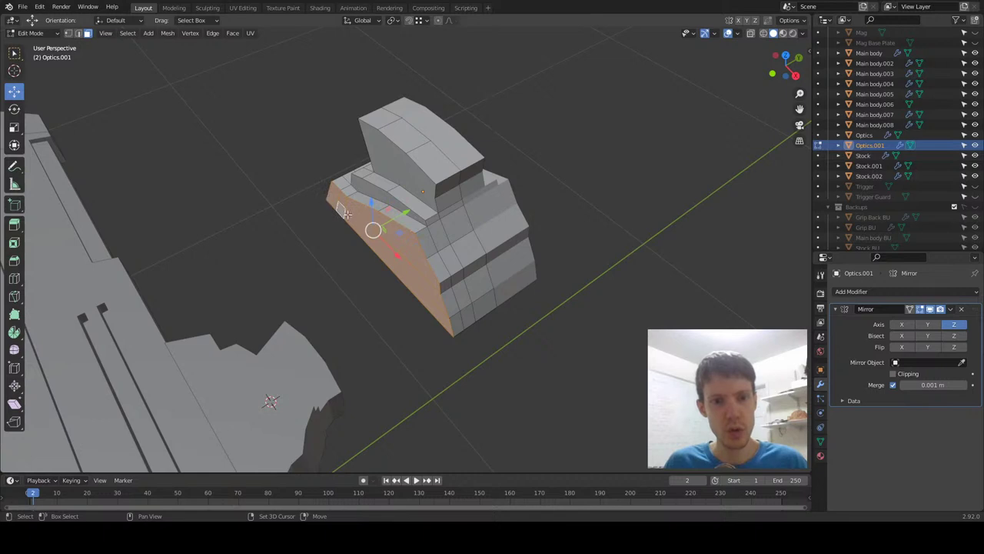
key("g")
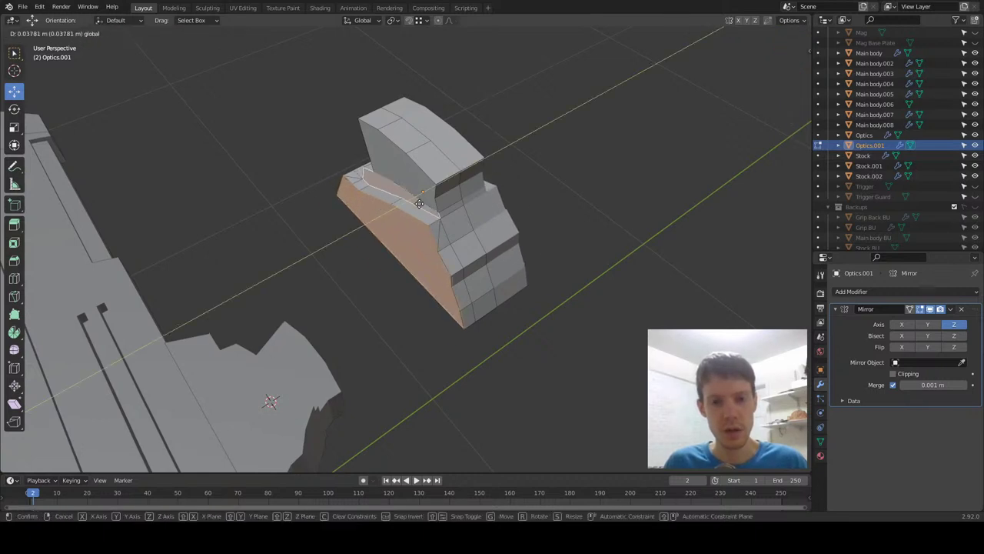
right_click(419, 202)
middle_click_drag(441, 256, 401, 204)
key("g")
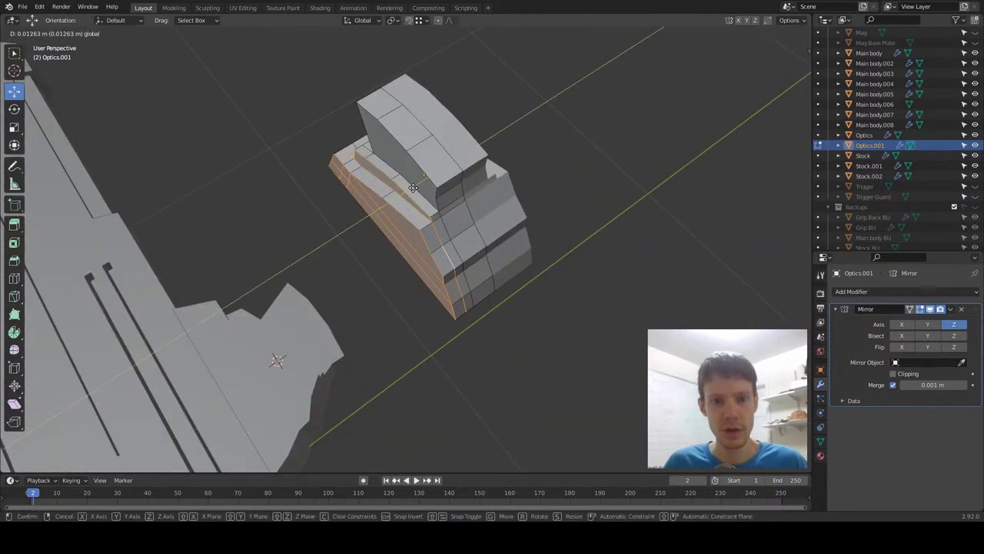
left_click(410, 187)
middle_click_drag(410, 187, 440, 274)
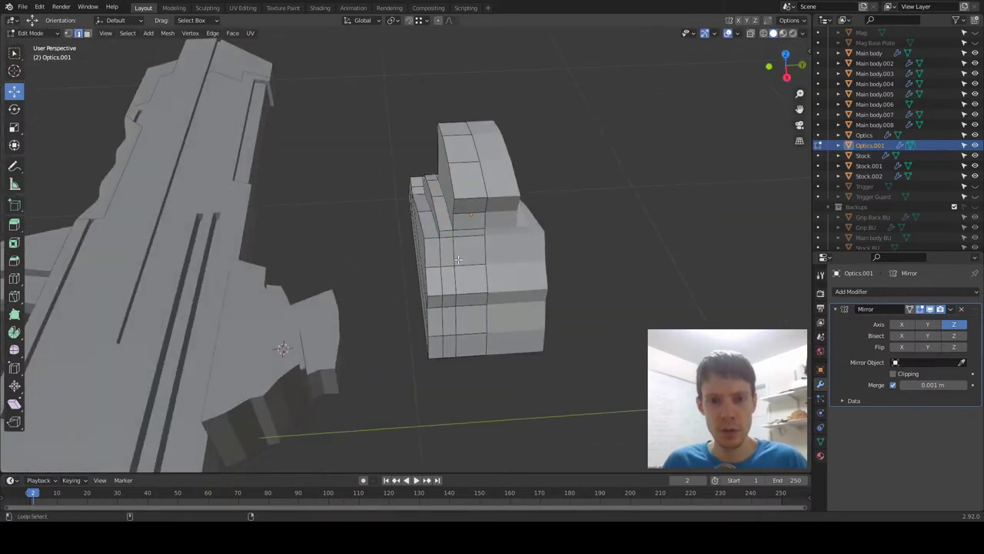
Select the Optics copy's outer stepped section through the mesh in right view and move it about -0.038 m along Y.
left_click(750, 33)
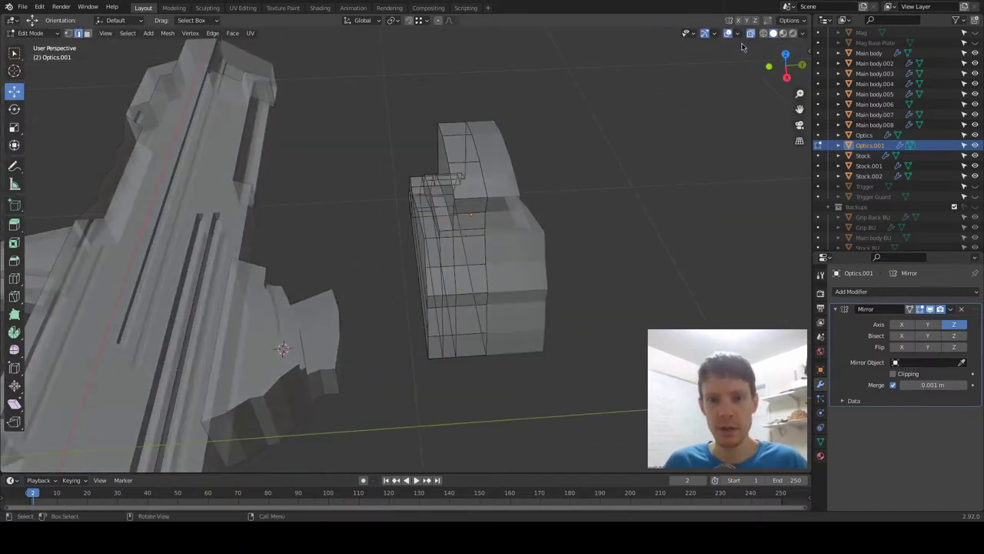
key("KP_3")
key("b")
left_click_drag(345, 159, 482, 420)
key("g")
key("y")
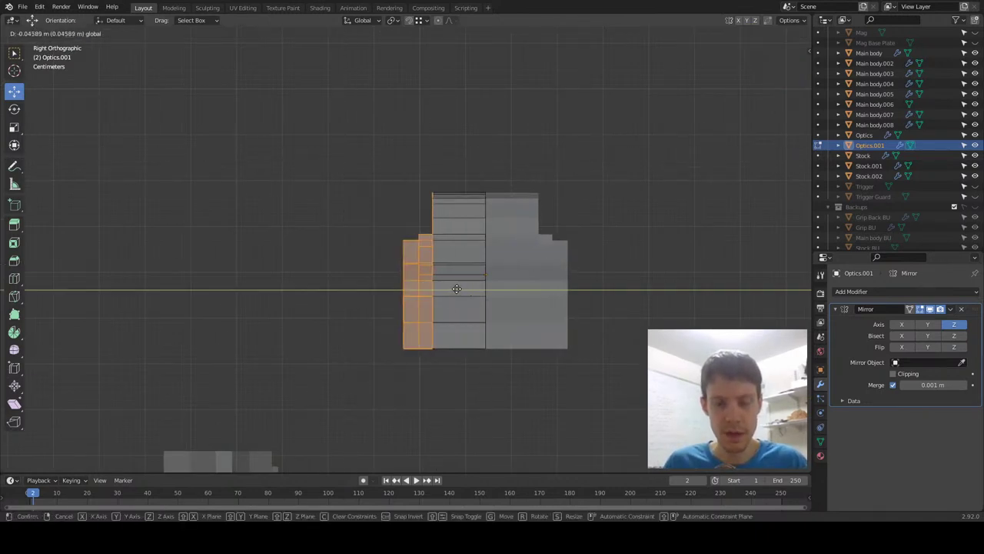
left_click(459, 290)
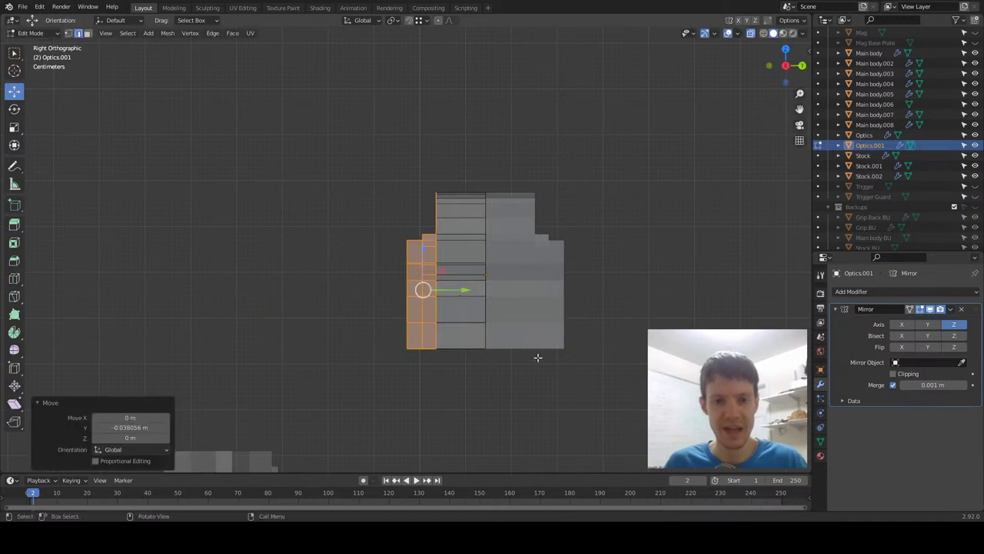
left_click(511, 336)
Select the copy's lower outer side faces plus the raised step's side face, and move them slightly inward along Y.
middle_click_drag(474, 295, 400, 273)
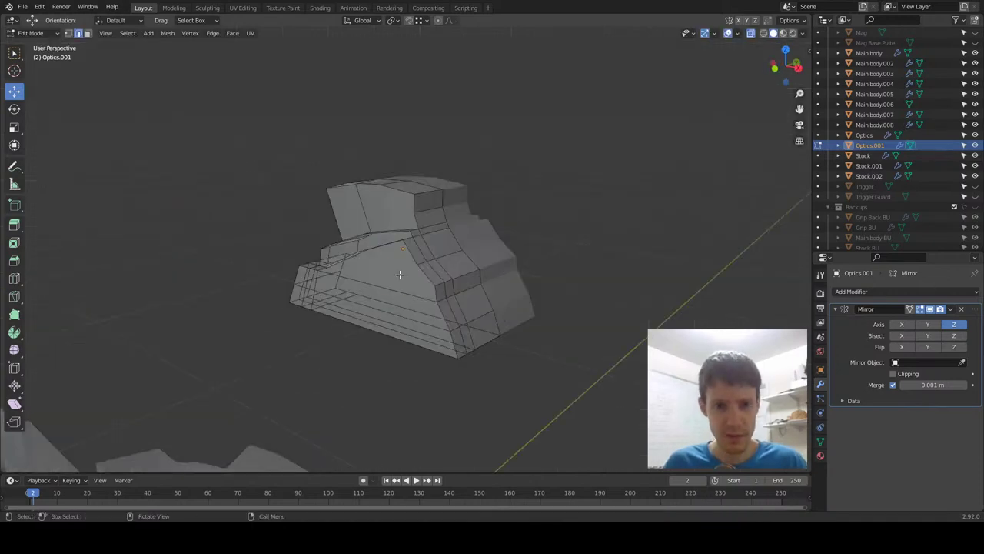
left_click(87, 34)
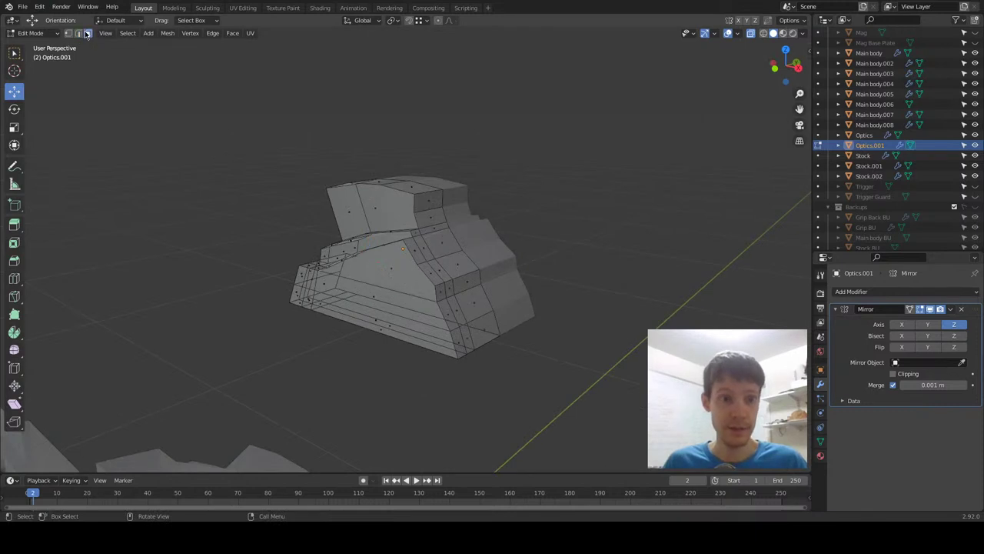
left_click(750, 37)
left_click(390, 268)
left_click(377, 323, "shift")
left_click(307, 281, "shift")
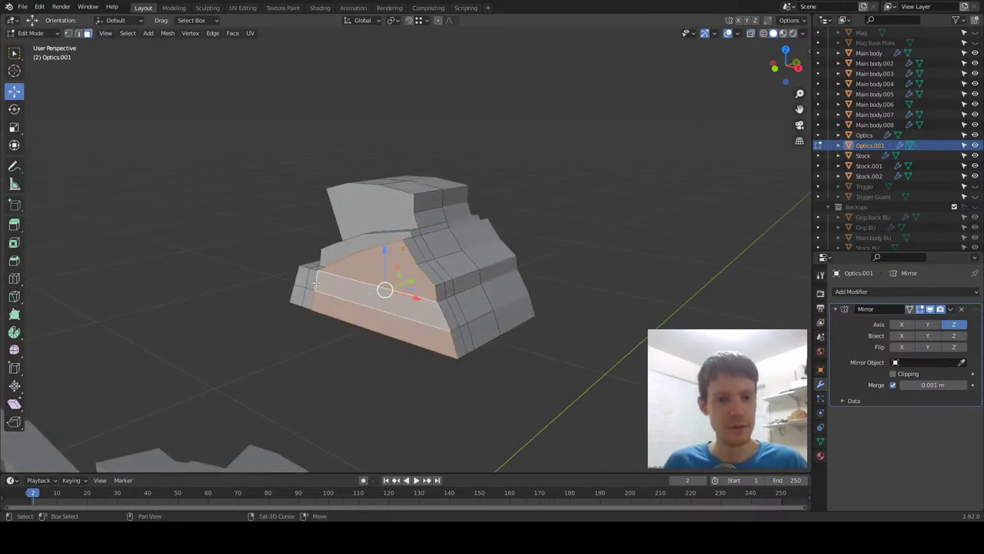
left_click(297, 295, "shift")
middle_click_drag(297, 295, 345, 362)
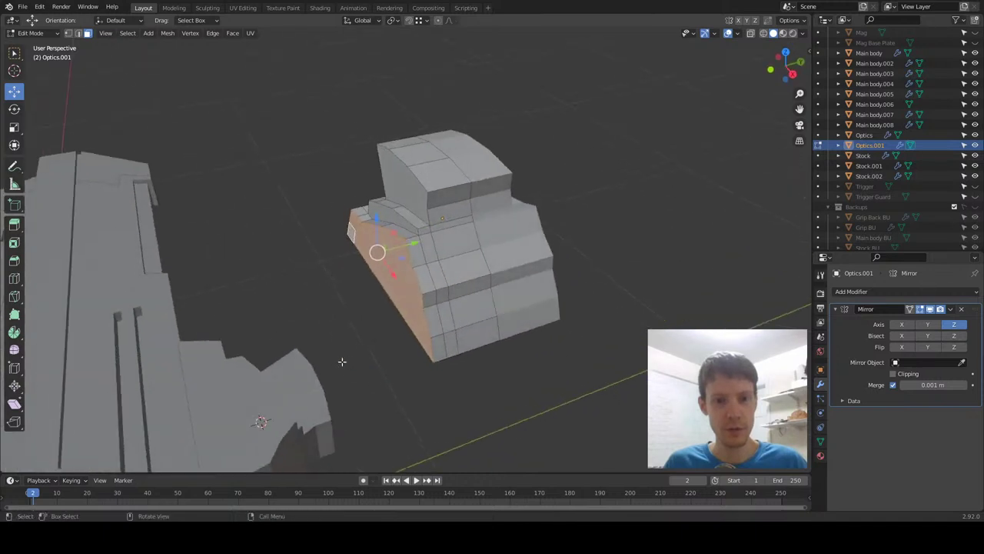
scroll(349, 360, "up", 4)
left_click(399, 196, "shift")
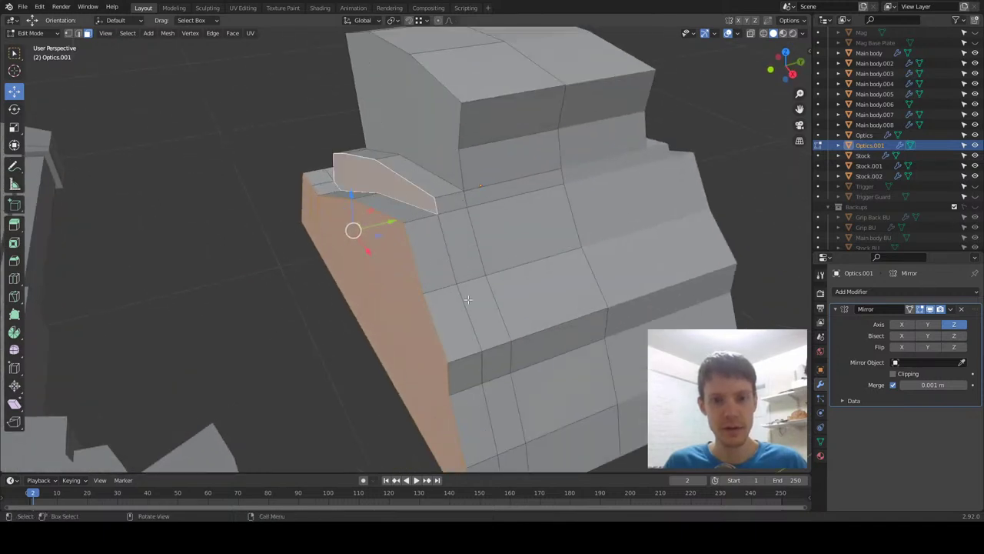
key("alt+a")
left_click(78, 33)
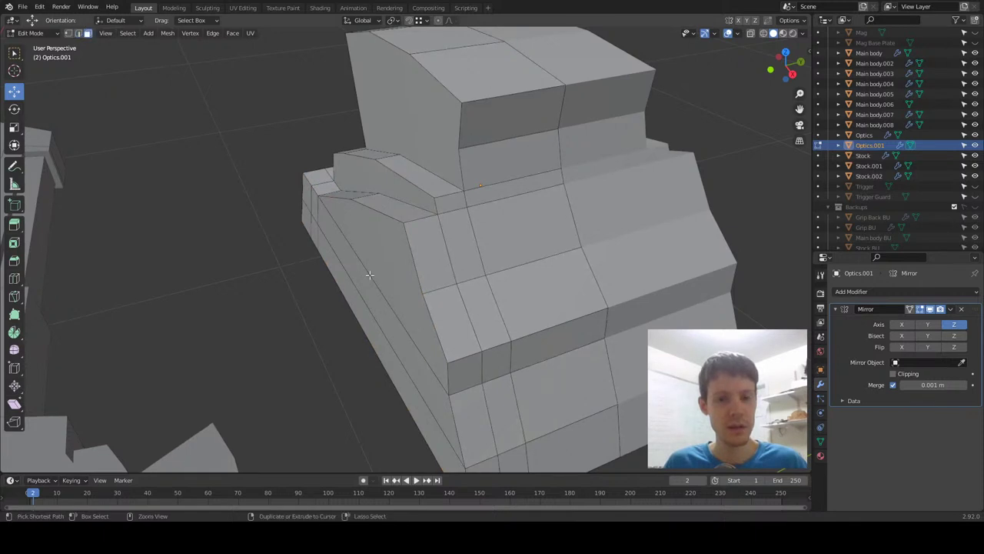
key("ctrl+z")
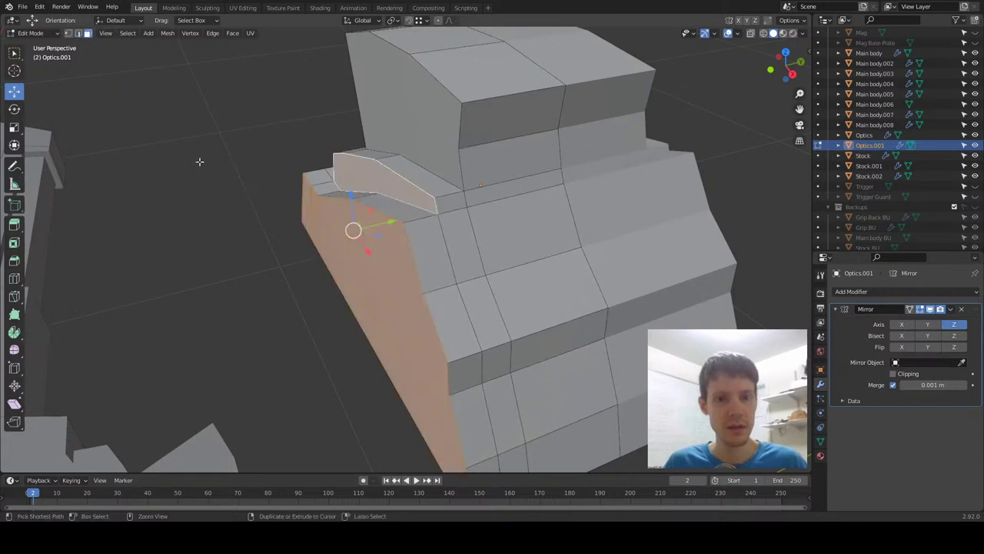
left_click(79, 33)
left_click_drag(401, 239, 405, 238)
Select only the copy's lower outermost side faces and move them slightly inward along Y.
key("alt+a")
left_click(87, 33)
left_click(360, 278)
left_click(390, 247)
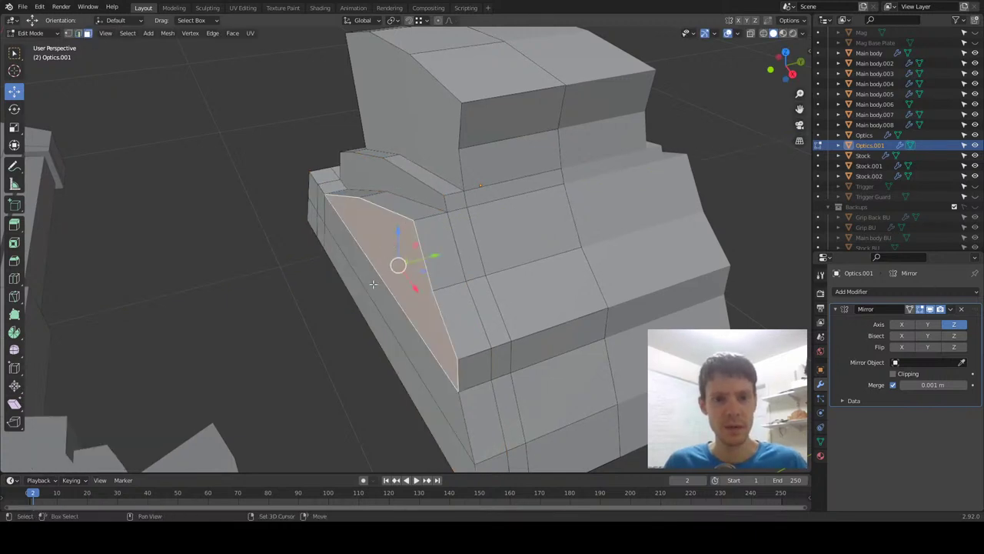
left_click(369, 277, "shift")
left_click(355, 290, "shift")
left_click(313, 220, "shift")
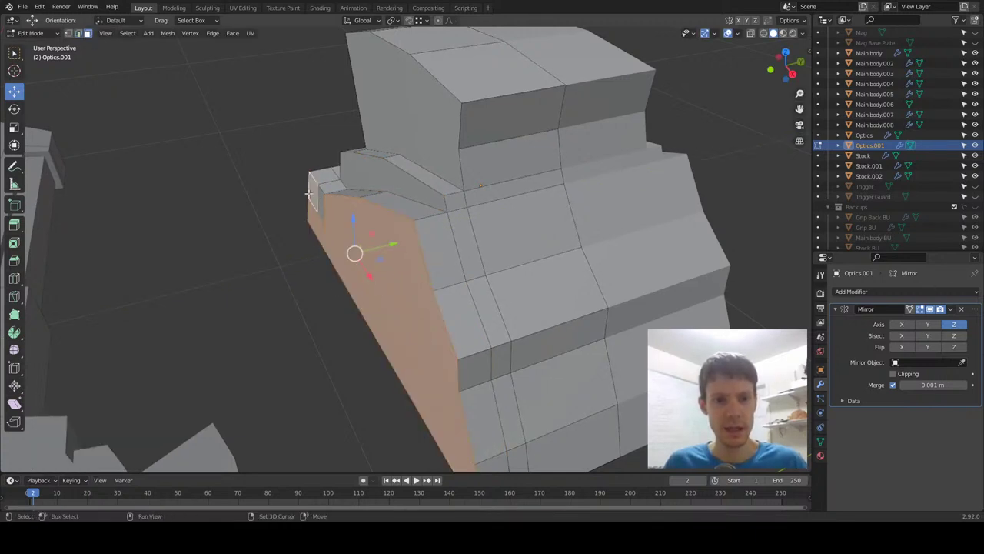
left_click_drag(392, 241, 400, 243)
middle_click_drag(399, 243, 483, 340)
Add three evenly spaced loop cuts, without sliding them, across the inner section of the Optics copy's modelled half.
key("Tab")
scroll(415, 346, "up", 5)
scroll(483, 341, "down", 4)
middle_click_drag(382, 324, 389, 252, "shift")
key("KP_3")
key("Tab")
key("alt+a")
middle_click_drag(473, 146, 381, 174, "shift")
key("ctrl+r")
scroll(380, 174, "up", 2)
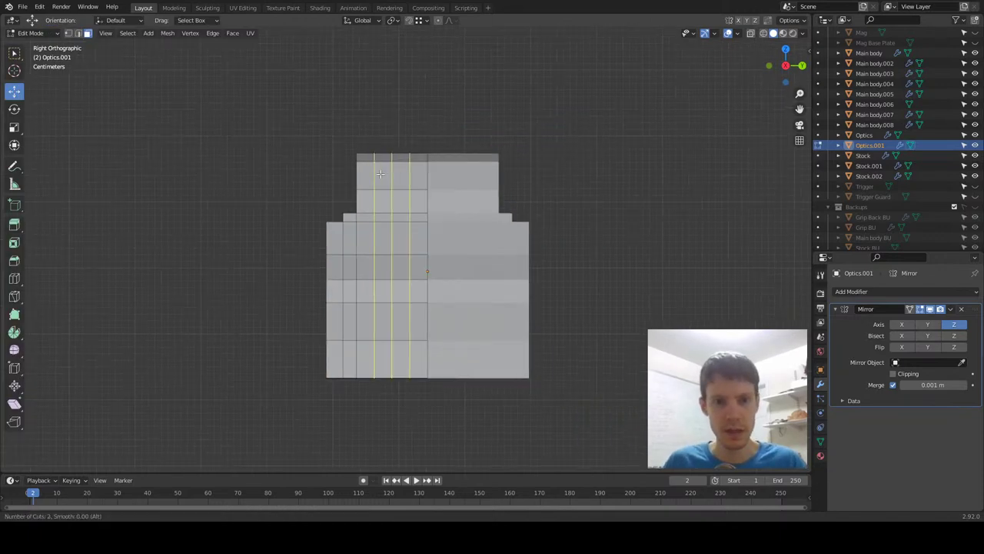
left_click(380, 174)
right_click(380, 174)
Select the inner lengthwise edges on the copy's top surface and raise them about 0.009 m along Z.
middle_click_drag(380, 174, 449, 243)
left_click(444, 196)
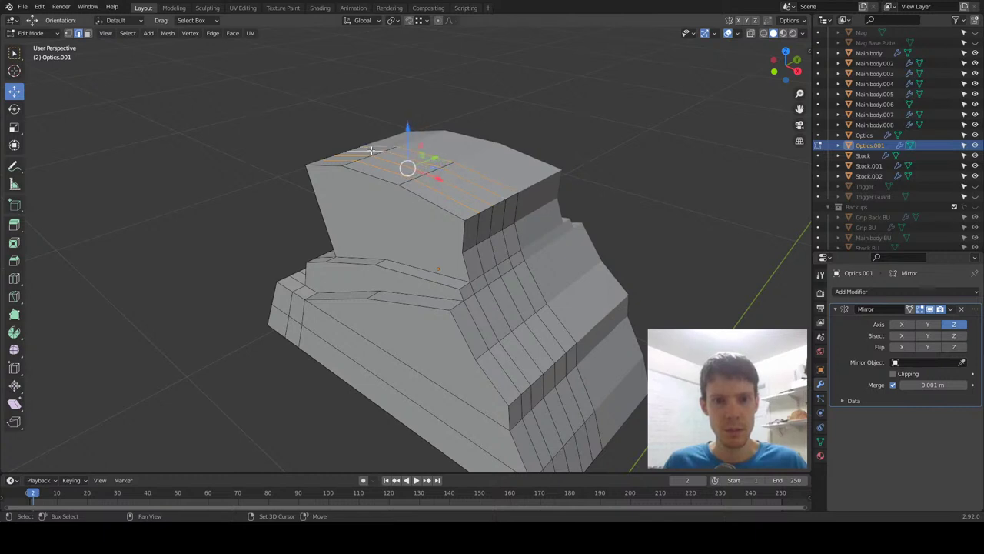
key("KP_3")
left_click_drag(401, 129, 399, 128)
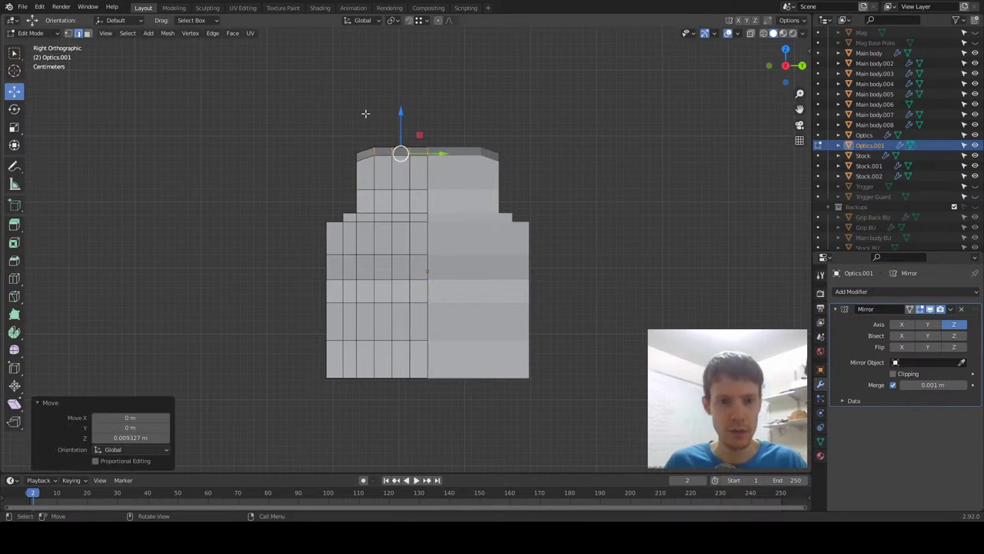
left_click(366, 116)
Drop the outermost raised edges from the selection with X-ray enabled and raise the remaining top edges slightly along Z.
left_click(752, 33)
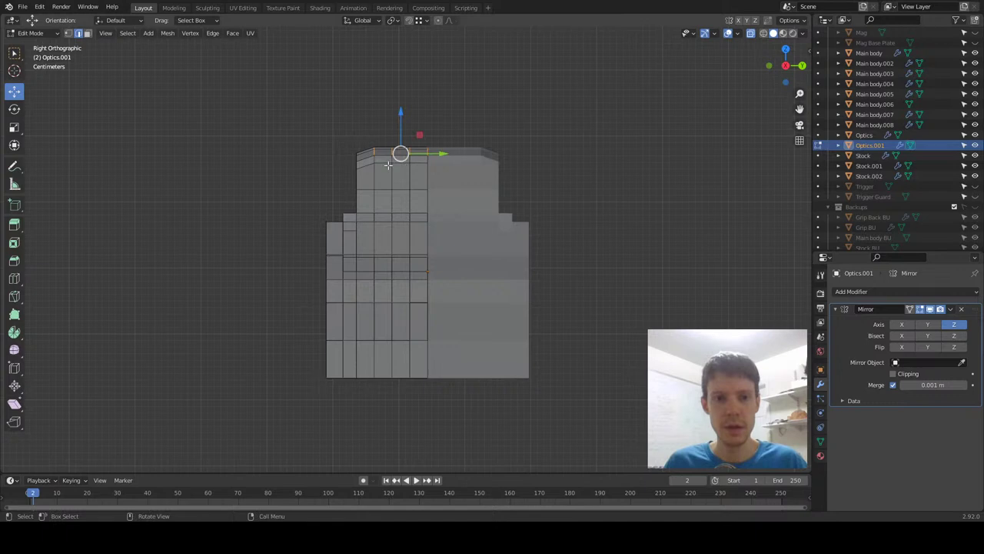
key("b")
middle_click_drag(353, 110, 395, 181)
key("ctrl+z")
key("b")
key("Escape")
middle_click_drag(360, 137, 380, 182)
key("KP_3")
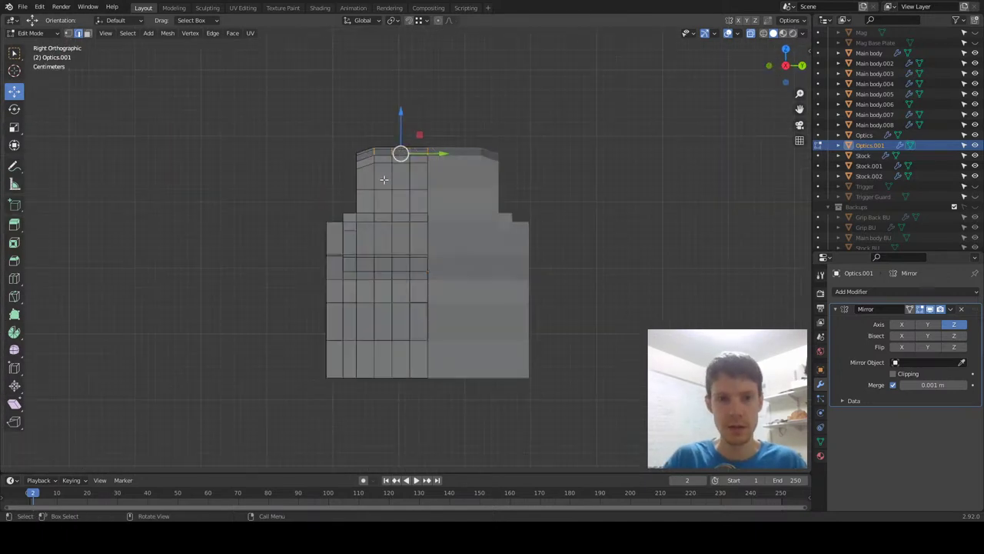
key("b")
middle_click_drag(353, 108, 382, 174)
left_click_drag(409, 115, 408, 112)
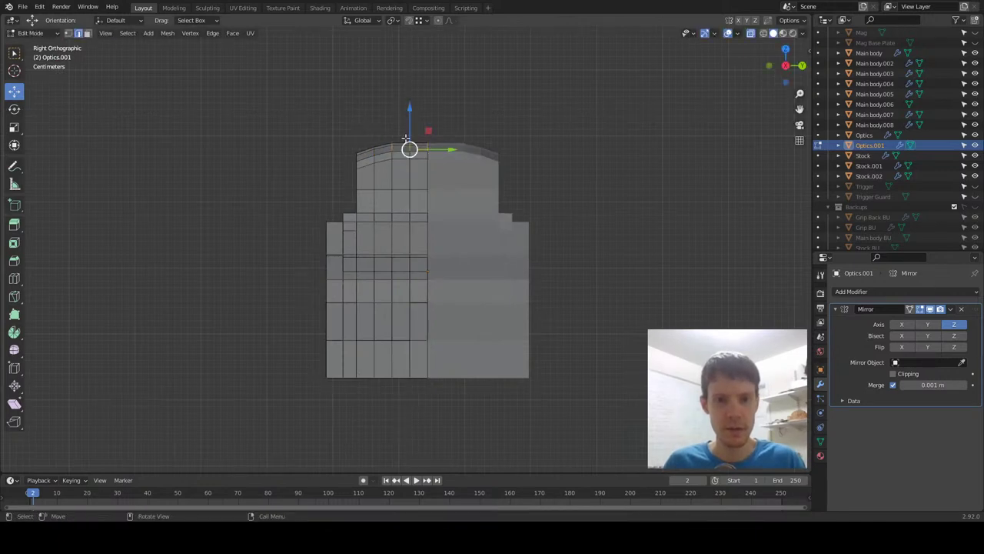
Drop the next row of top edges from the selection, raise the innermost ones slightly along Z, and return to Object Mode.
left_click_drag(396, 160, 397, 160)
left_click_drag(418, 110, 416, 109)
key("Tab")
middle_click_drag(444, 277, 659, 303)
scroll(505, 299, "down", 3)
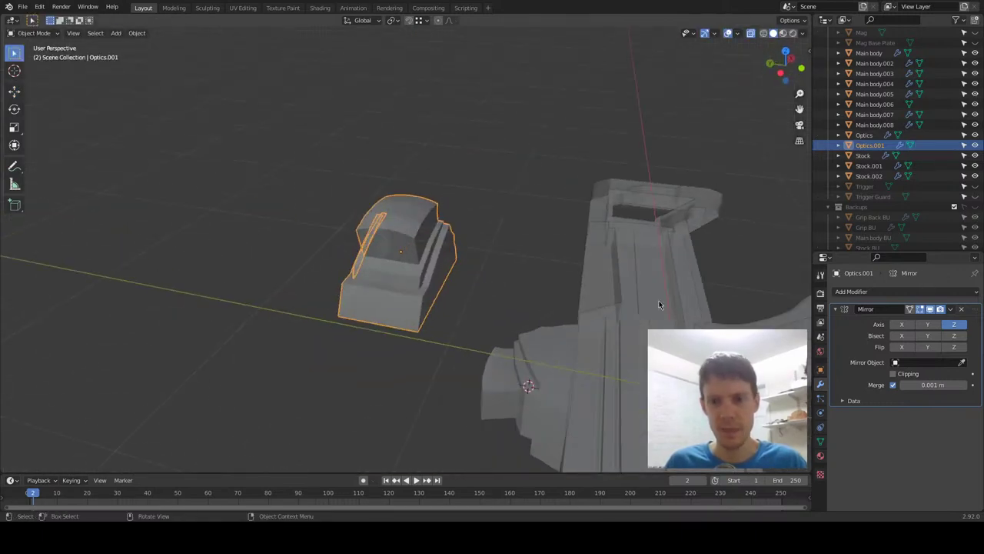
Try a Bevel modifier on the Optics copy and remove it again.
left_click(852, 291)
left_click(784, 88)
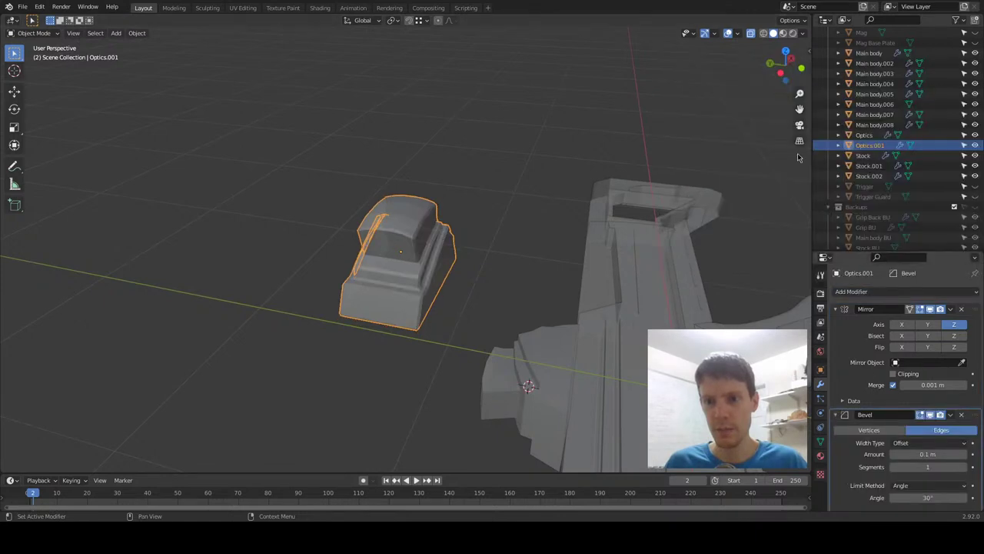
scroll(913, 443, "down", 1)
left_click(960, 382)
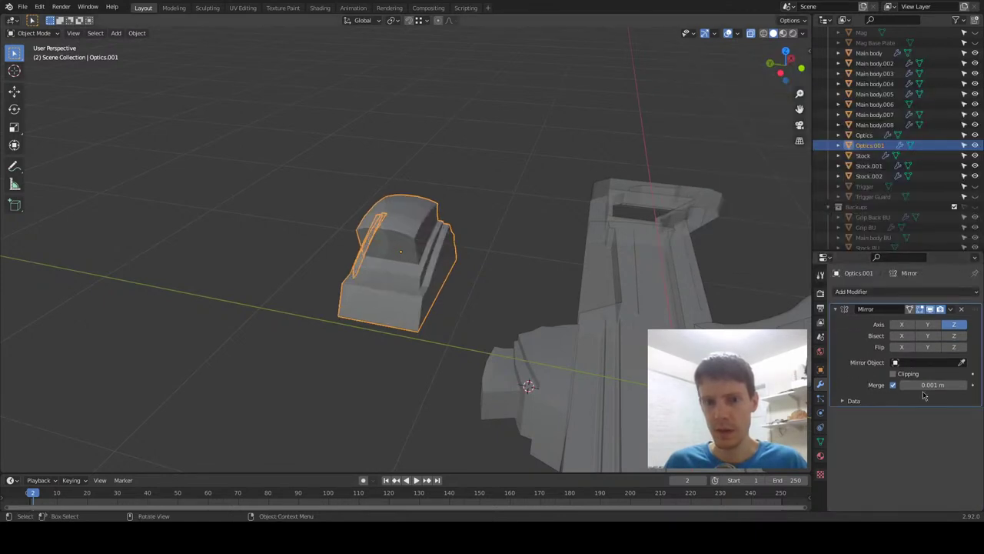
Link the modifiers of Main body.003 to the Optics copy, with Main body.003 as the active object.
left_click(468, 359)
left_click(591, 308)
left_click(603, 361)
left_click(594, 306)
left_click(397, 266, "shift")
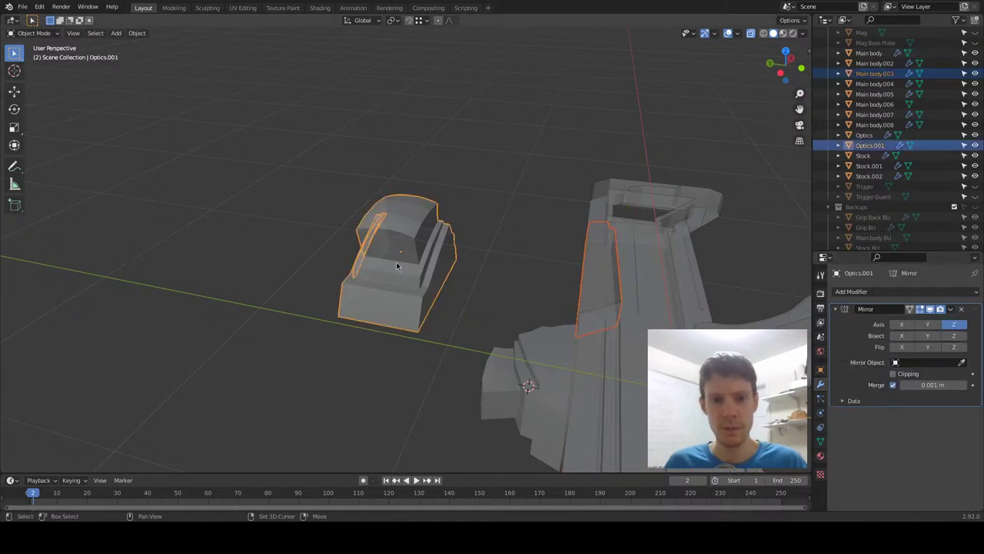
left_click(591, 270, "shift")
left_click(136, 33)
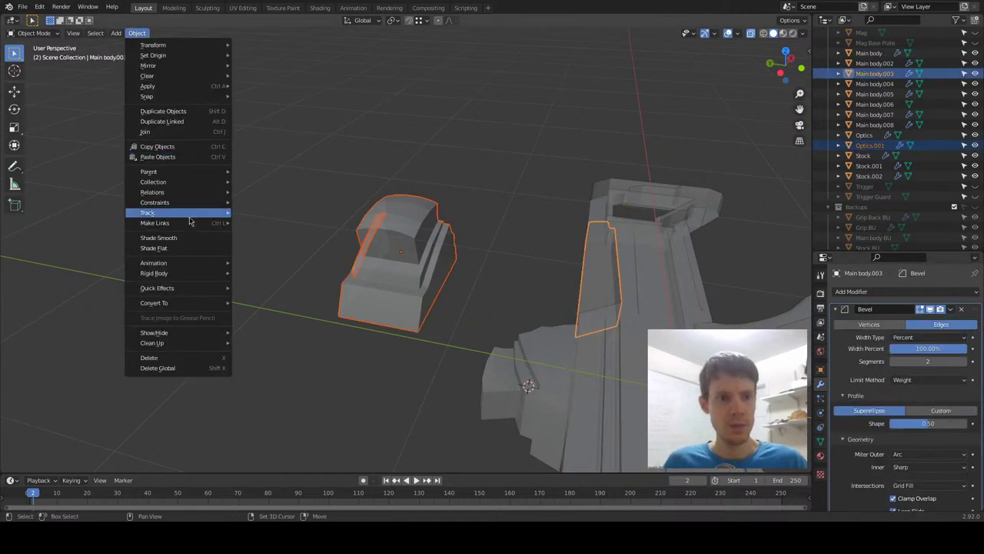
mouse_move(182, 226)
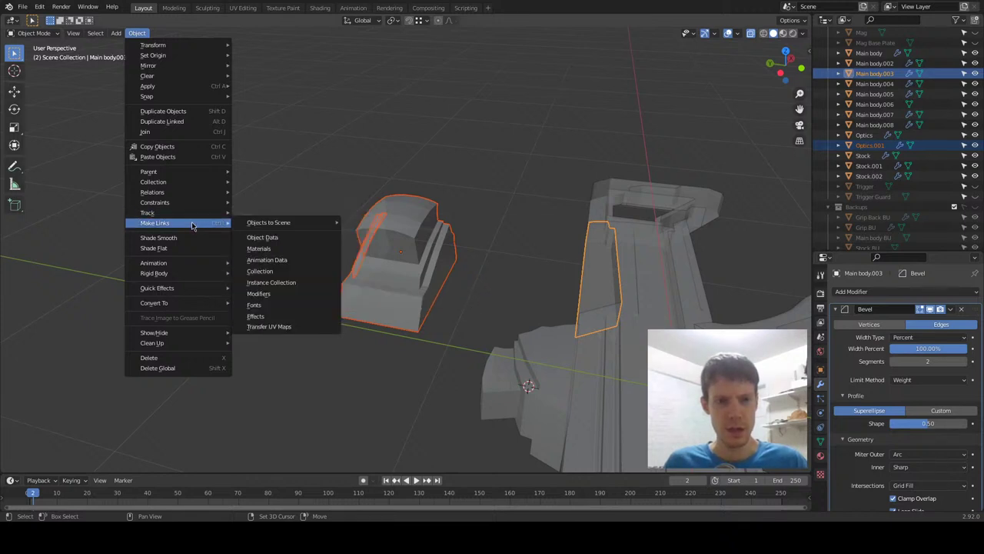
left_click(262, 294)
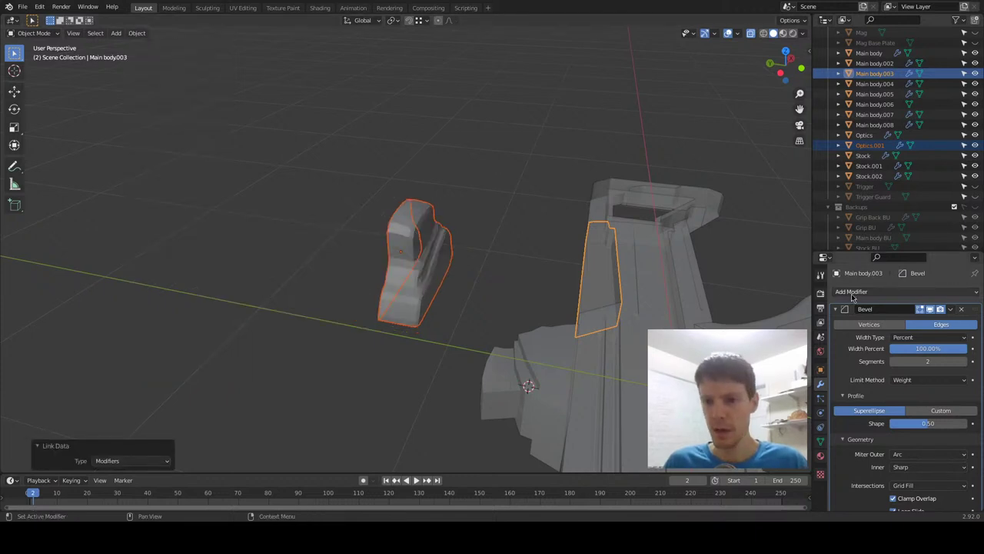
Add a Mirror modifier to Main body.003 and move it above the Bevel and Subdivision modifiers in the stack.
left_click(884, 291)
left_click(777, 166)
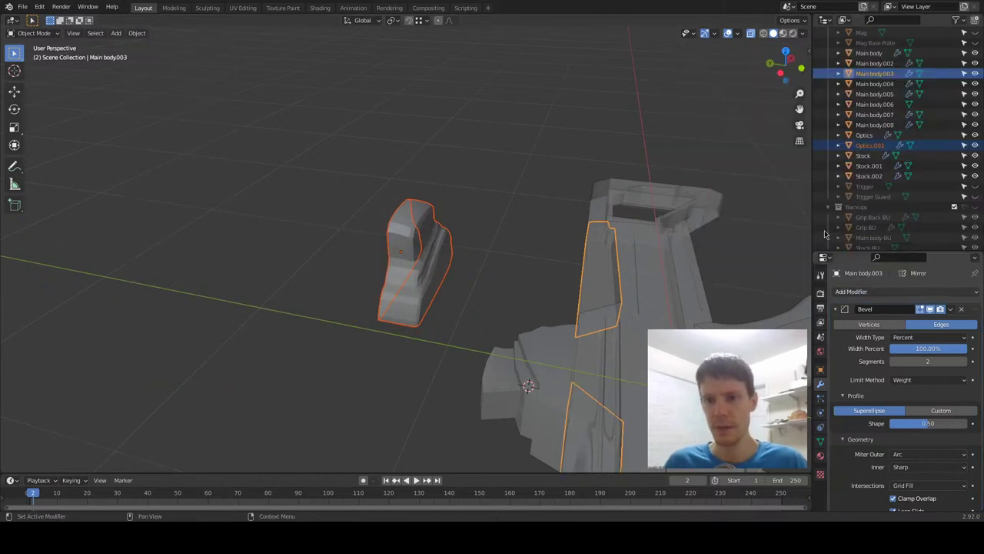
left_click(835, 308)
left_click(835, 323)
left_click_drag(975, 338, 974, 309)
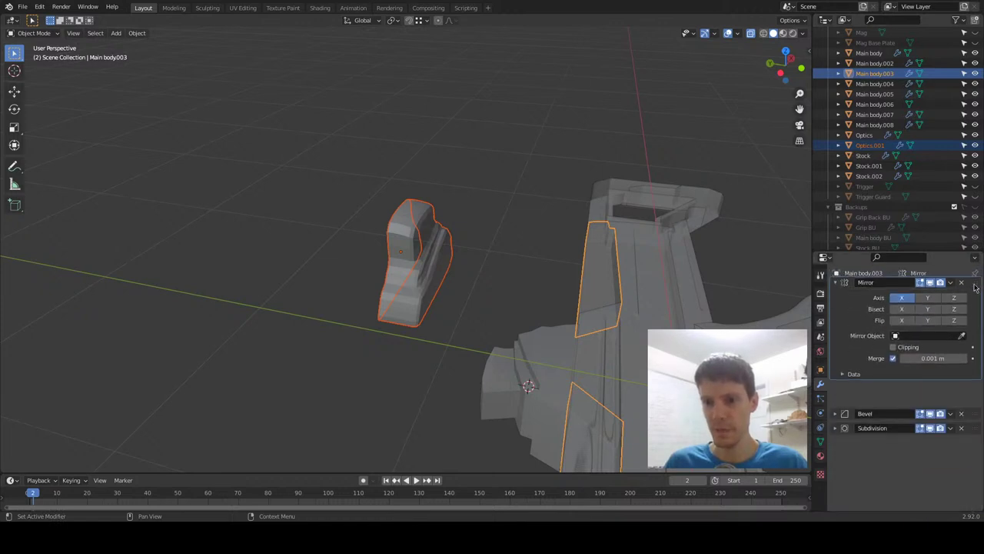
Try different mirror axes on Main body.003 and remove its Mirror modifier.
left_click(927, 324)
left_click(902, 324)
left_click(927, 325)
left_click(953, 325)
left_click(962, 325)
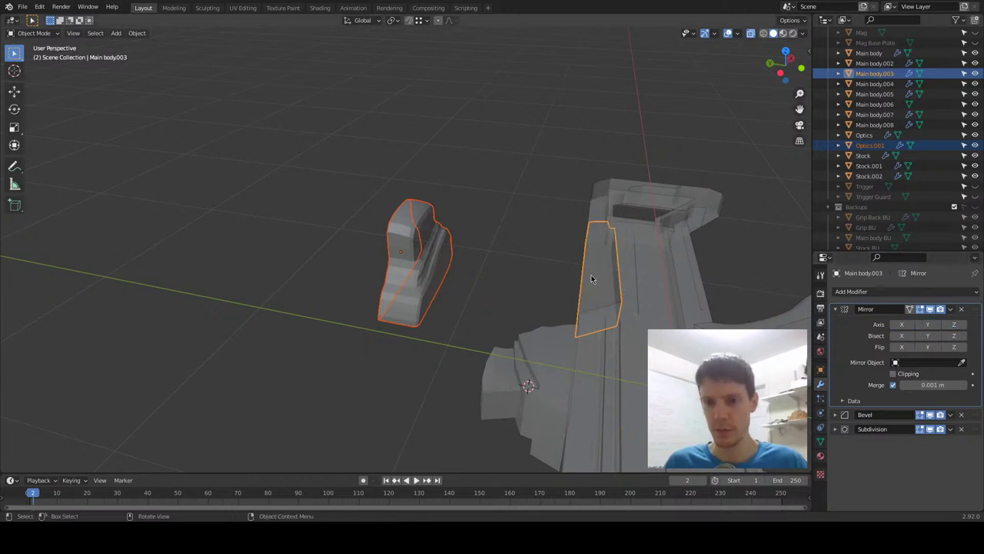
Add a Mirror modifier to the Optics copy, place it first in the stack, and mirror only across Z.
left_click(415, 262)
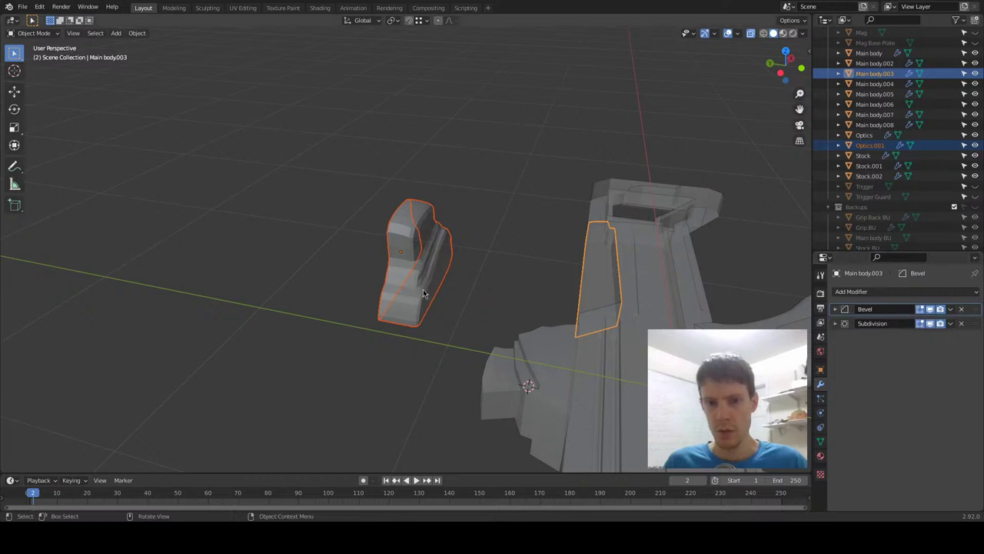
left_click(835, 308)
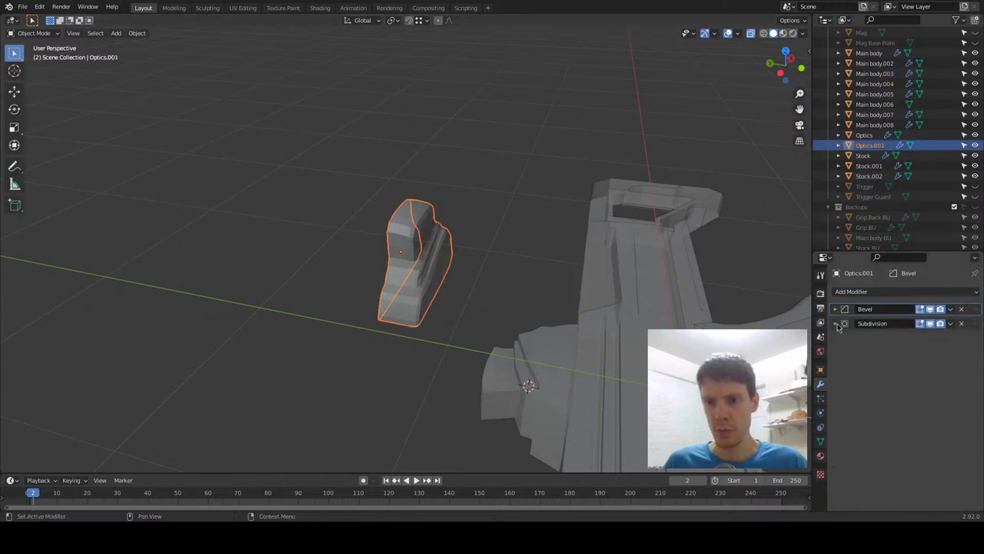
left_click(836, 323)
left_click(845, 296)
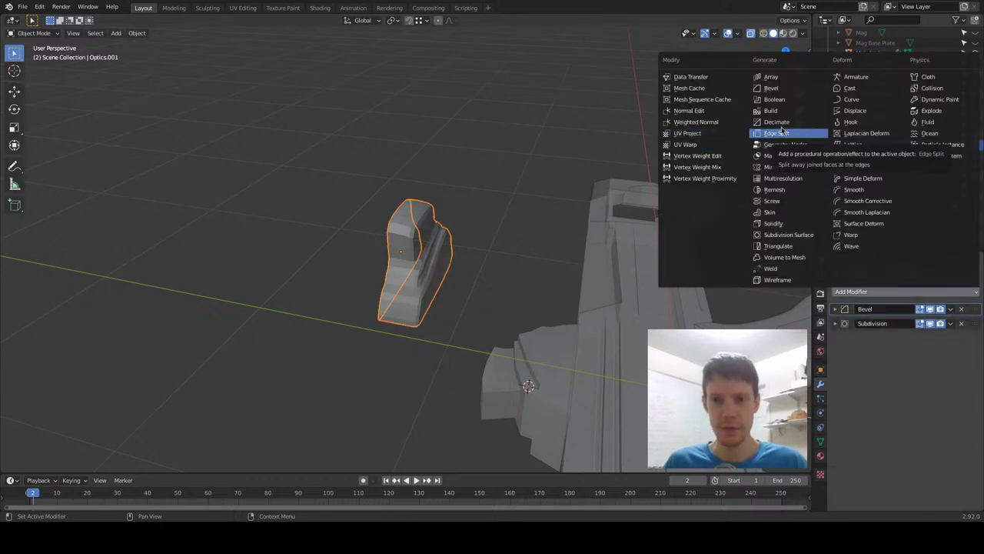
left_click(914, 292)
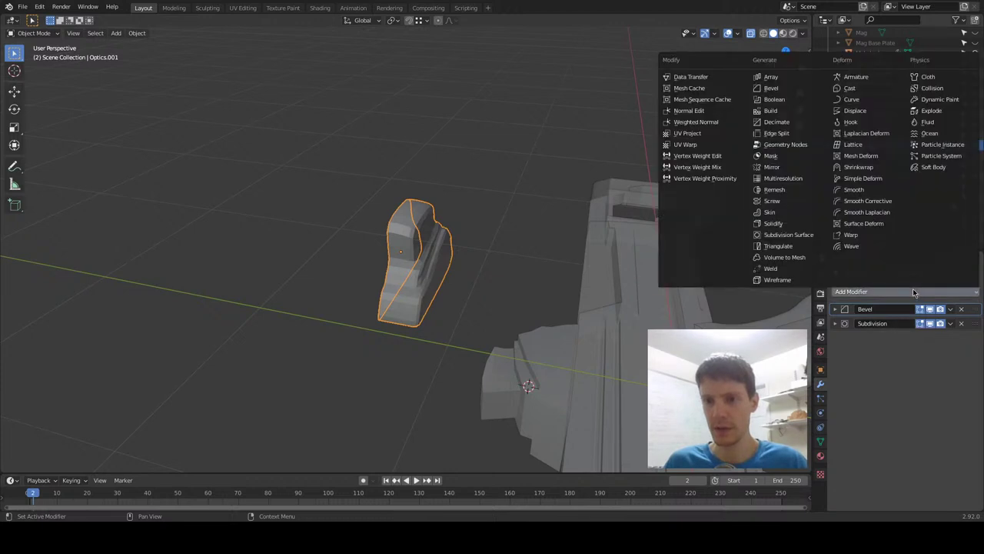
left_click(781, 167)
left_click_drag(974, 343, 974, 309)
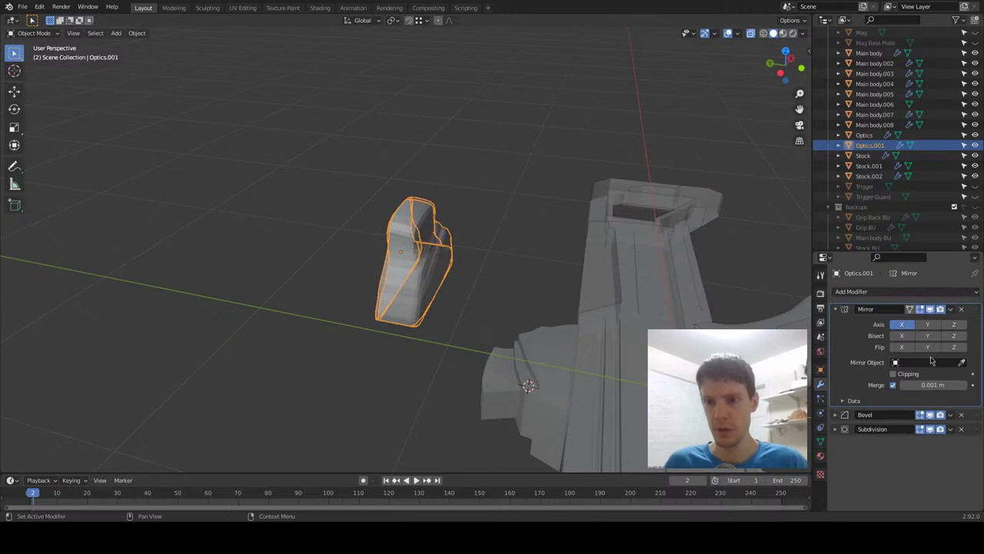
left_click(902, 323)
left_click(953, 324)
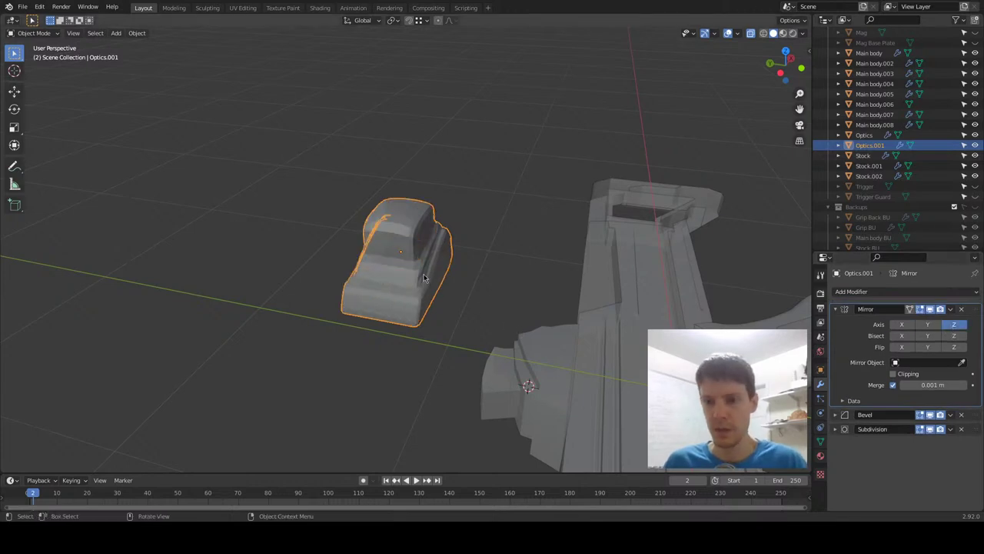
Set the Limit Method of the Optics copy's Bevel modifier to Angle and return to Object Mode.
key("Tab")
scroll(461, 292, "up", 3)
middle_click_drag(485, 312, 538, 323)
left_click(835, 414)
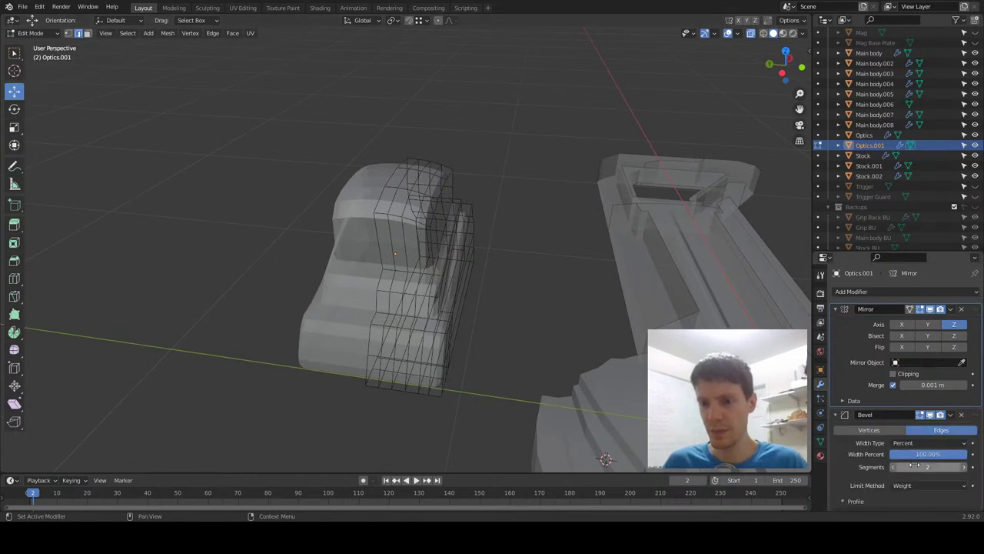
scroll(907, 466, "down", 2)
left_click(919, 444)
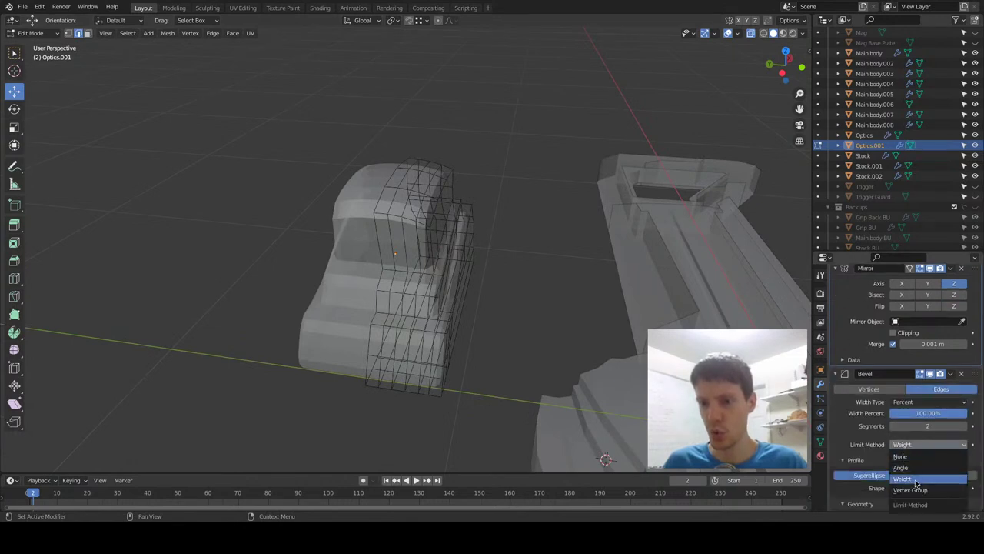
left_click(914, 468)
key("Tab")
middle_click_drag(492, 333, 520, 346)
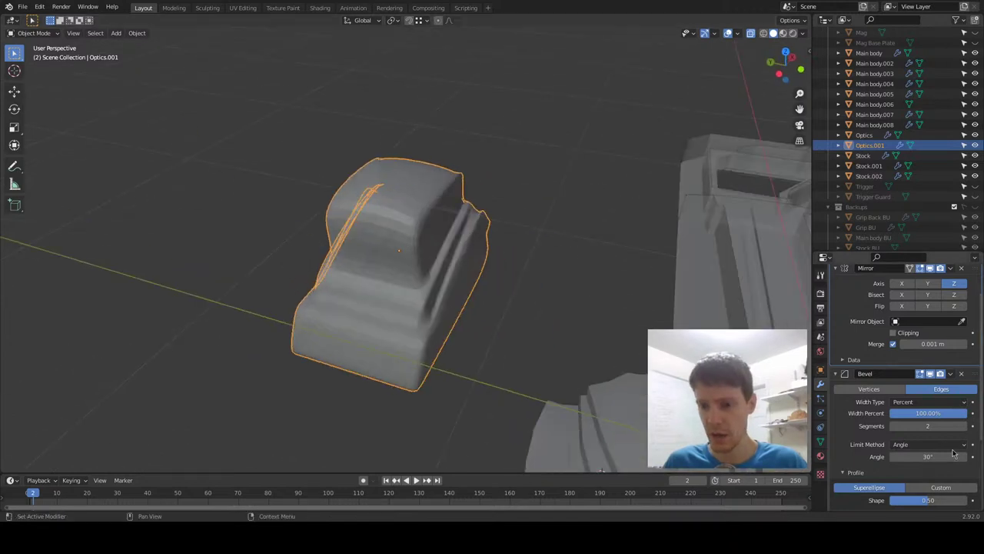
Set the Bevel modifier's Width Percent to 1.96% and check the beveled edges of the Optics copy.
scroll(959, 419, "down", 4)
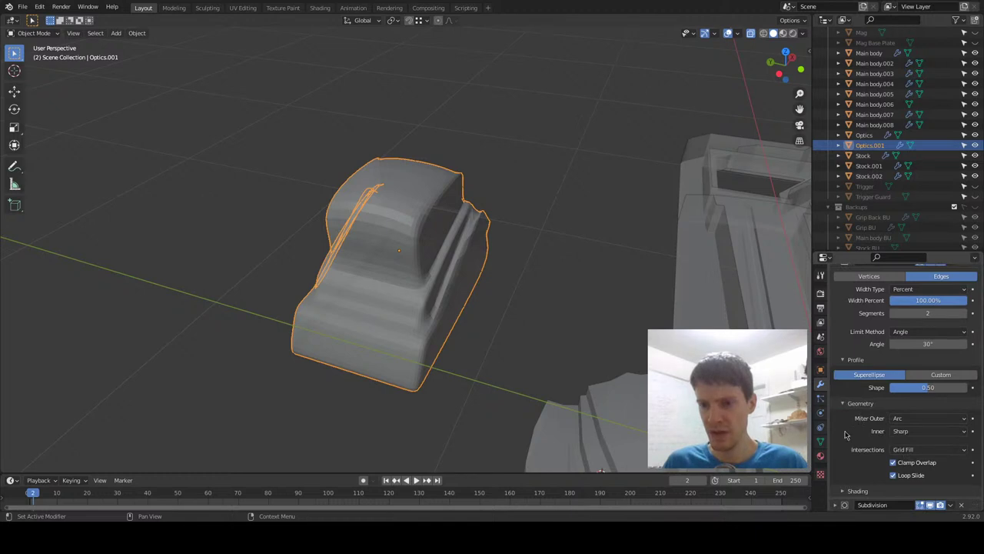
scroll(846, 436, "up", 2)
left_click_drag(934, 367, 896, 363)
middle_click_drag(538, 346, 405, 365)
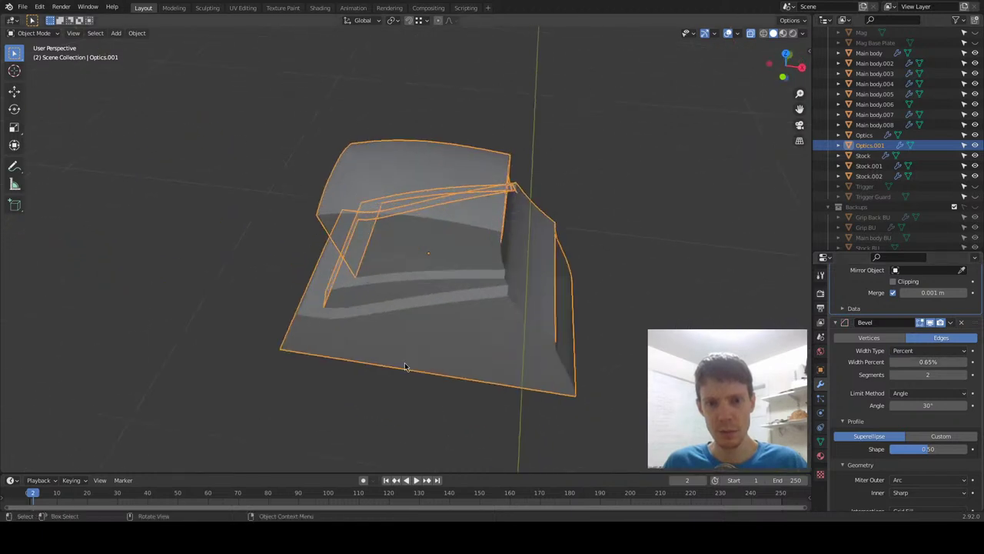
scroll(405, 366, "up", 4)
left_click_drag(928, 362, 953, 361)
middle_click_drag(523, 338, 407, 339)
key("Tab")
key("Tab")
scroll(416, 403, "down", 5)
scroll(493, 380, "up", 5)
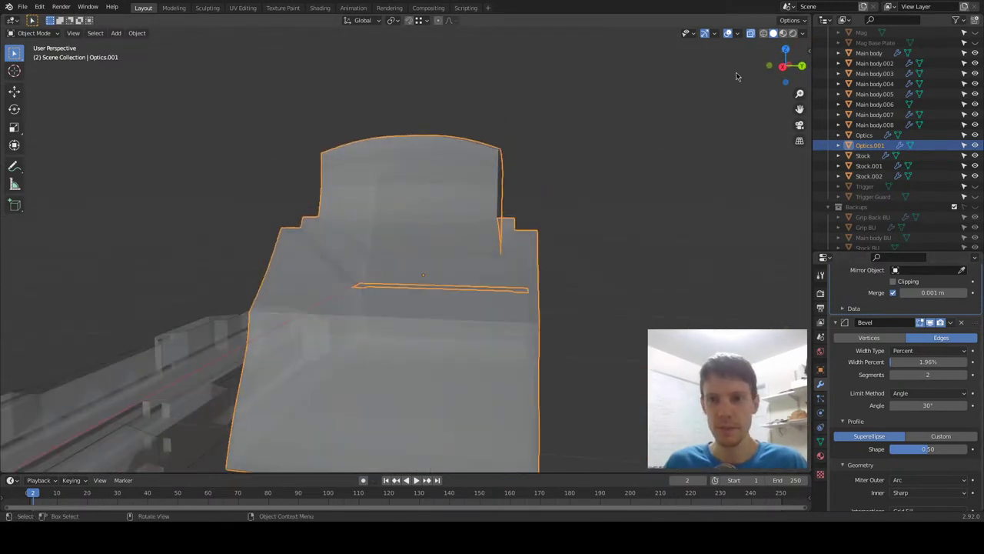
Turn off X-ray display and show the Optics copy beside the rifle in the top and right orthographic views.
left_click(751, 34)
middle_click_drag(569, 307, 441, 452)
middle_click_drag(449, 398, 462, 327)
scroll(420, 277, "up", 4)
key("KP_7")
scroll(455, 300, "down", 3)
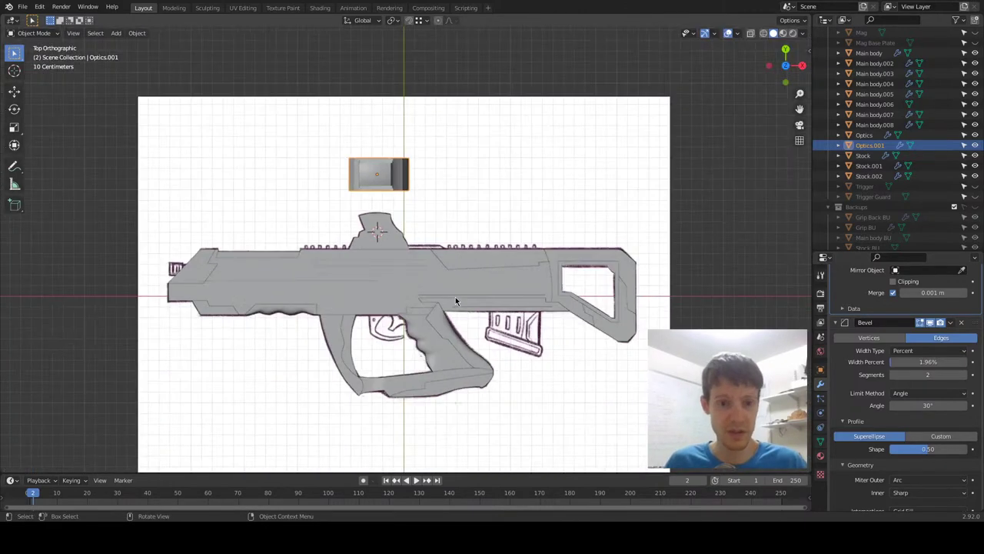
scroll(455, 300, "up", 2)
key("KP_3")
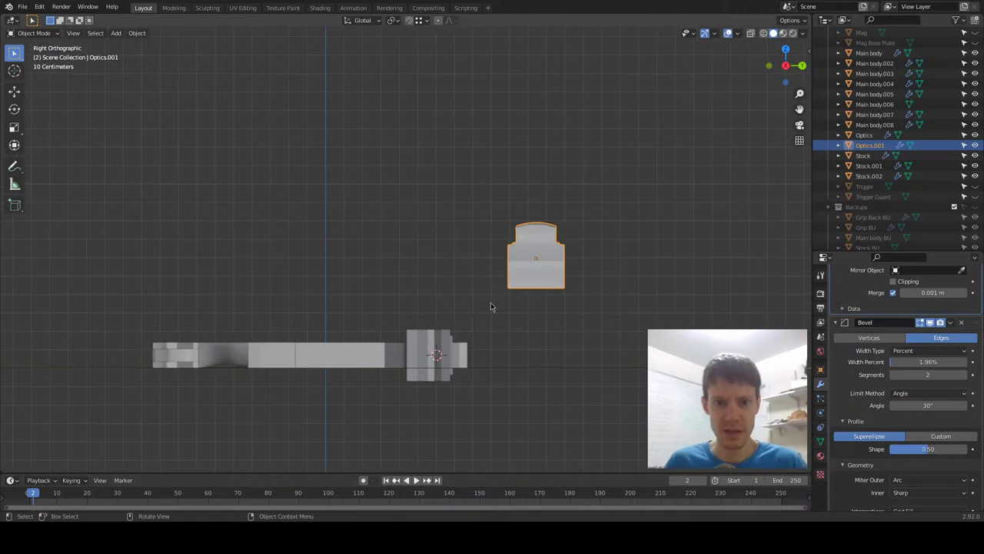
scroll(492, 301, "up", 3)
middle_click_drag(634, 338, 428, 272, "shift")
key("s")
key("x")
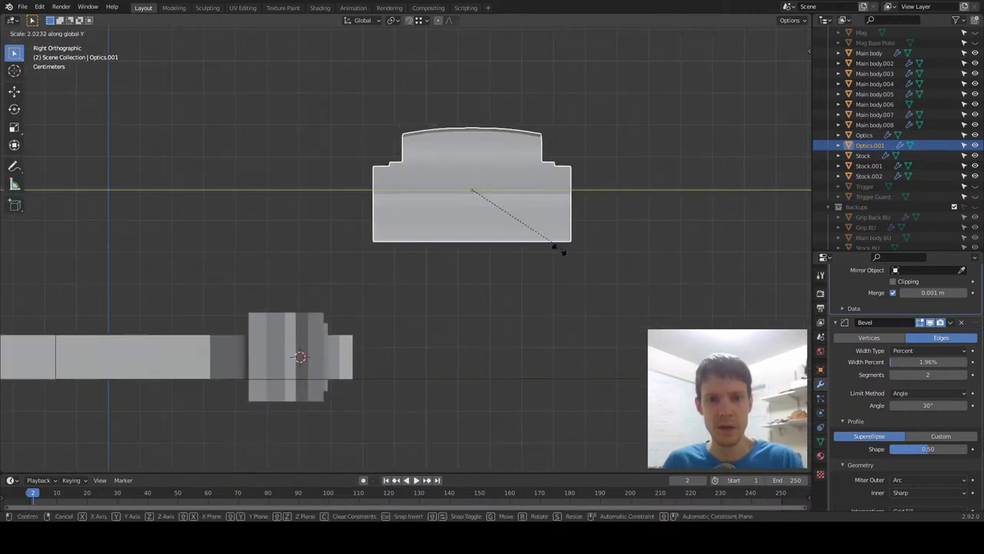
key("Escape")
key("Tab")
key("s")
key("x")
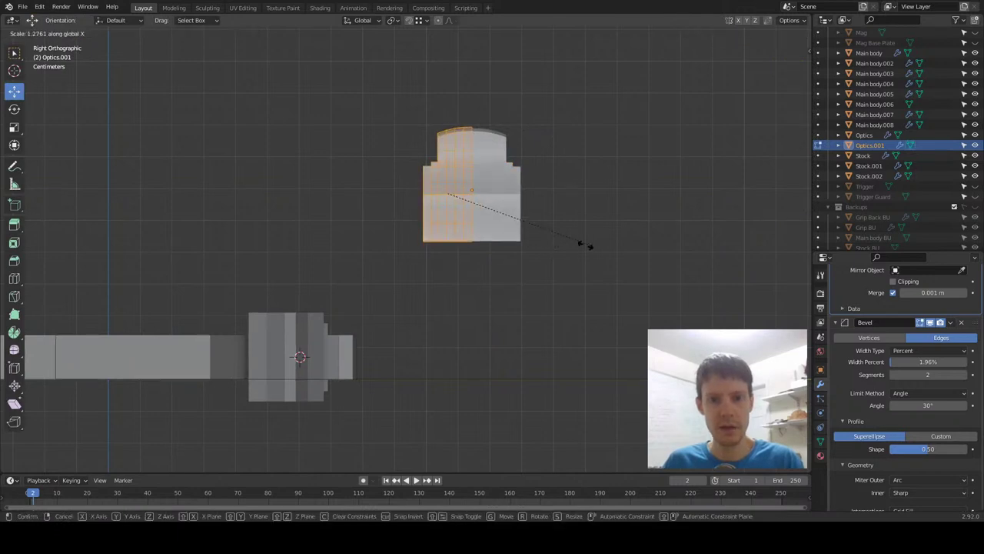
key("Escape")
key("s")
key("y")
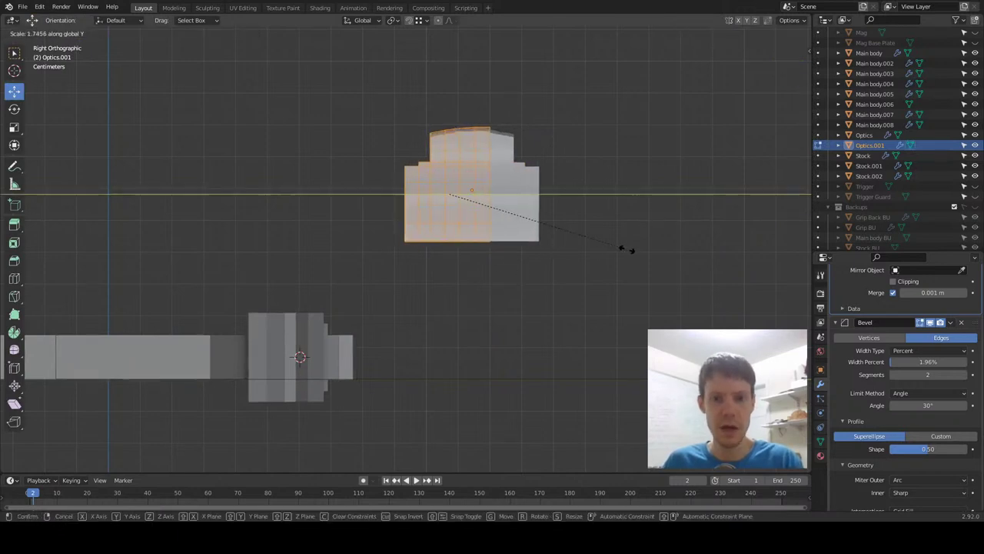
key("Escape")
Enable Clipping in the Optics copy's Mirror modifier and return to Object Mode.
scroll(894, 372, "up", 3)
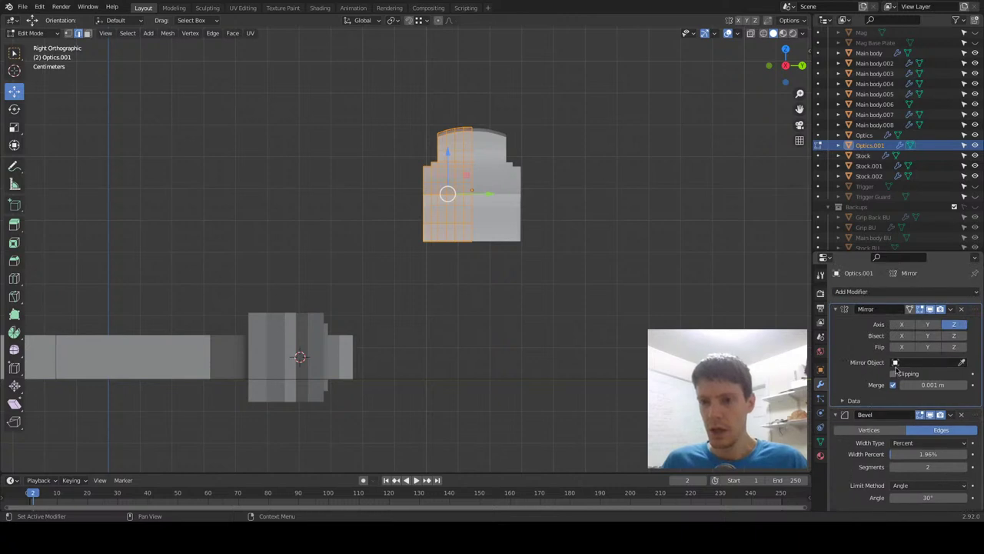
key("s")
key("x")
right_click(478, 189)
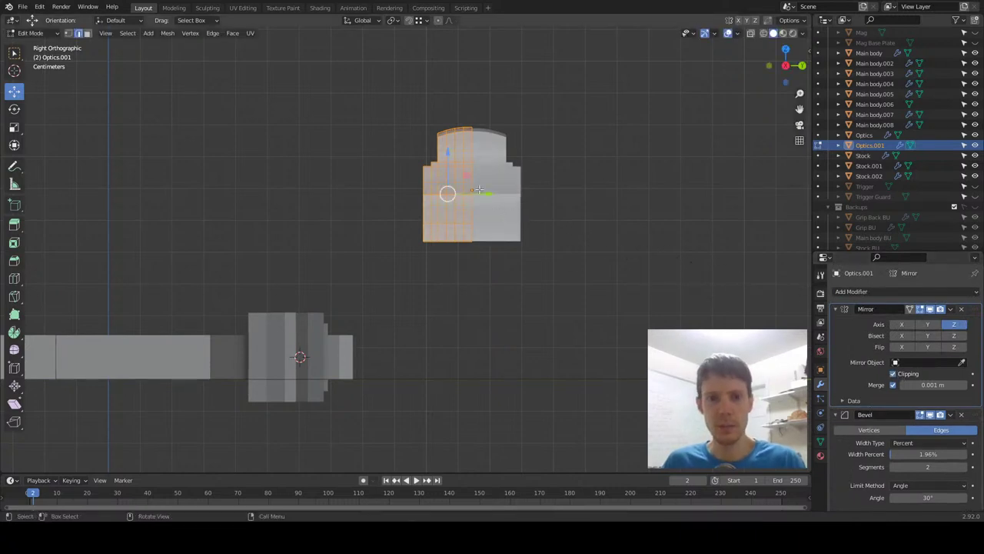
scroll(462, 234, "up", 5)
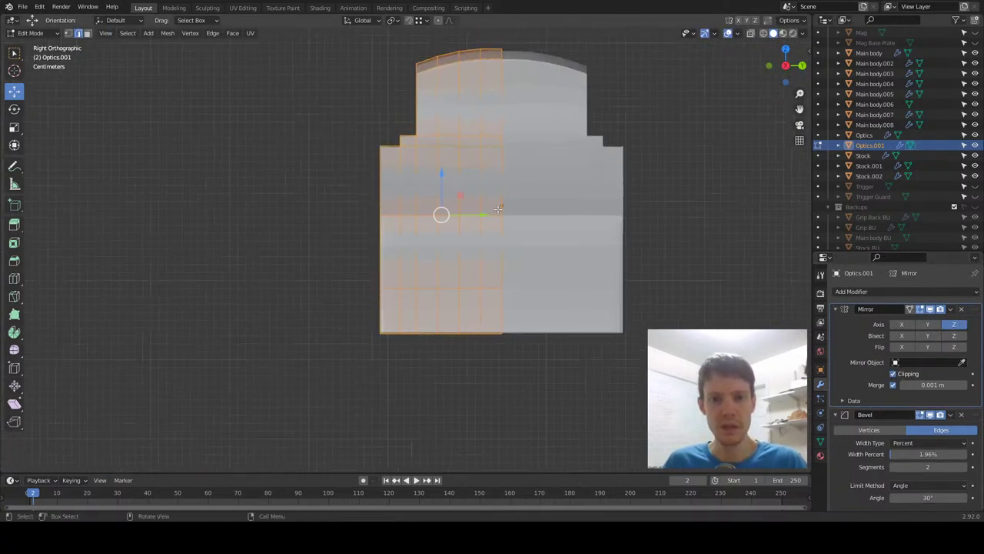
key("Tab")
key("shift+a")
key("Escape")
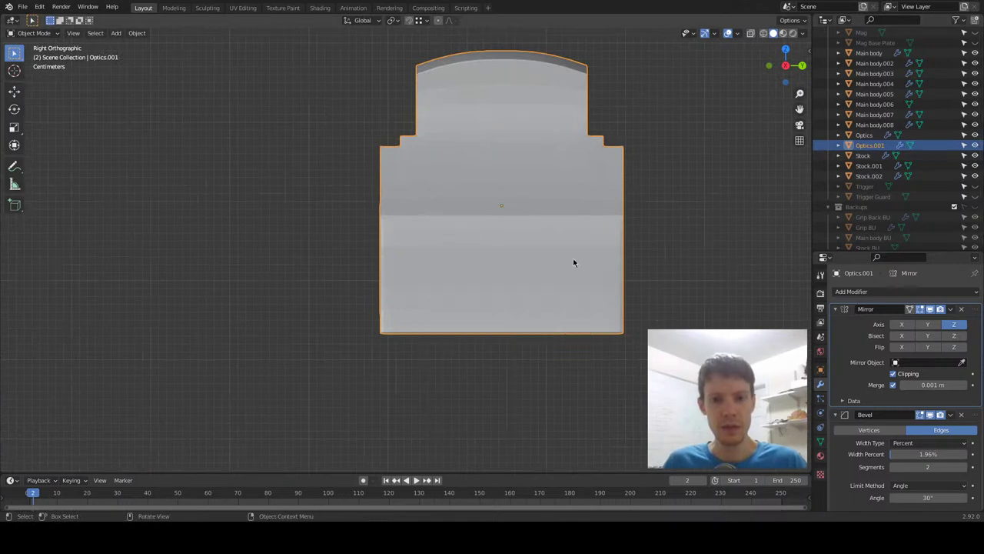
middle_click_drag(384, 261, 369, 274, "shift")
key("shift+a")
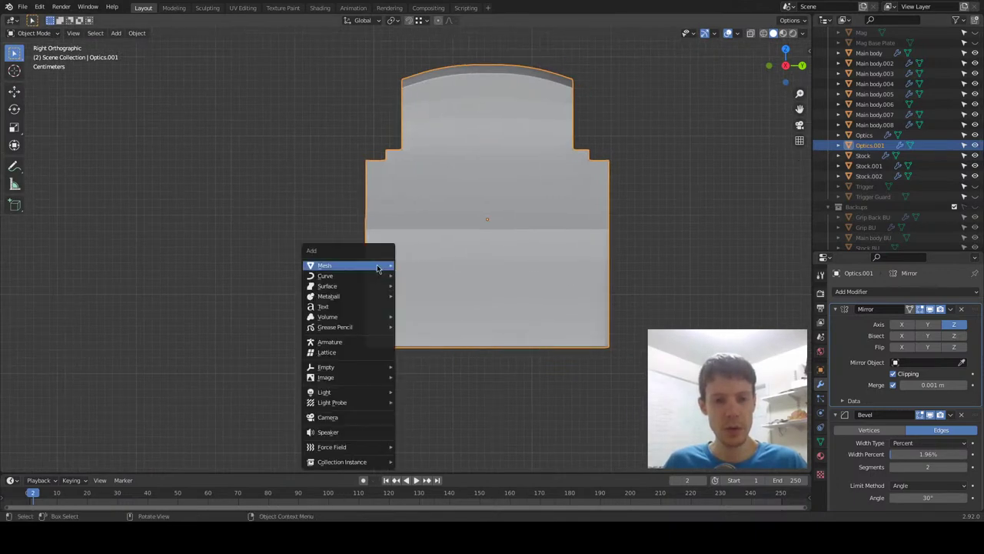
mouse_move(382, 265)
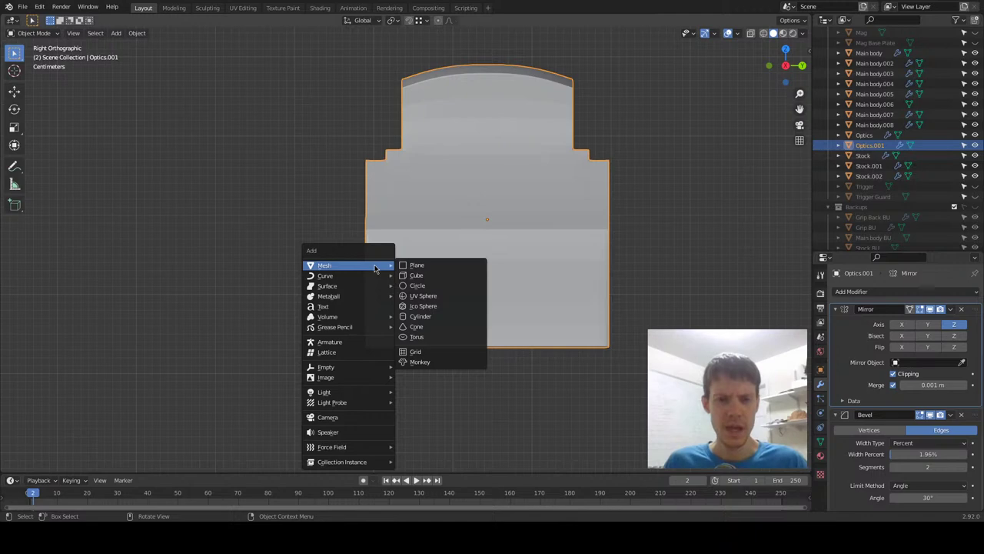
key("Escape")
Snap the 3D cursor to the selected Optics copy's origin and enter Edit Mode.
key("shift+s")
left_click(419, 256)
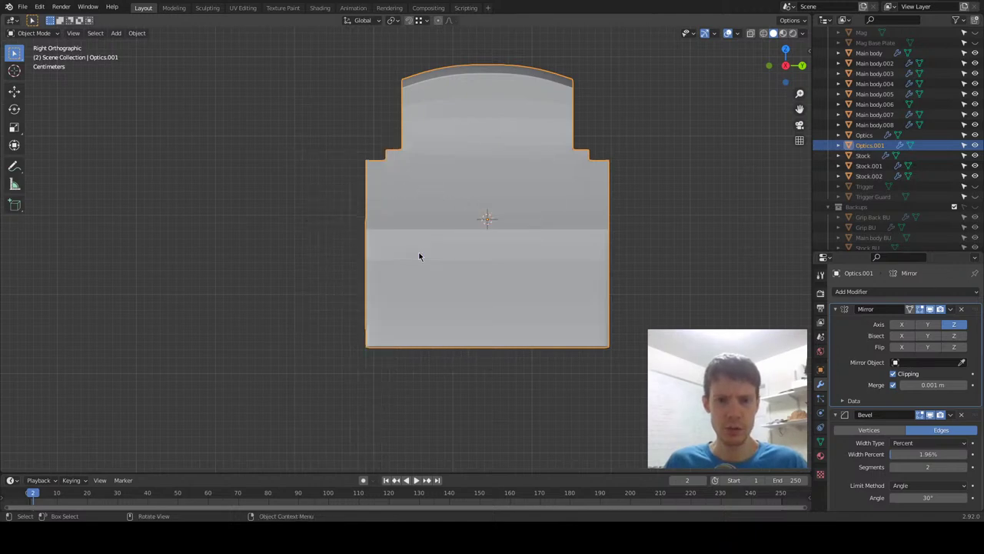
key("Tab")
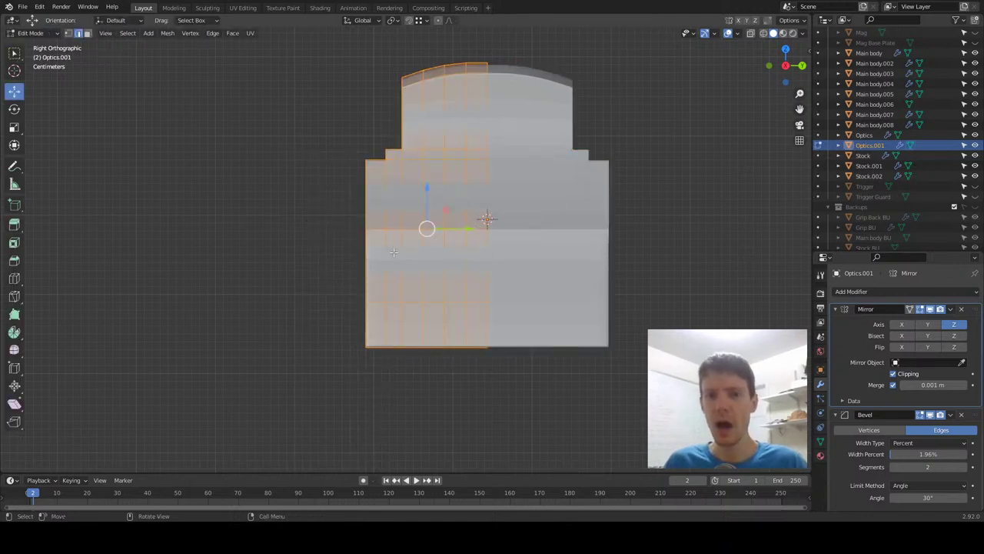
key("s")
key("x")
key("y")
right_click(550, 260)
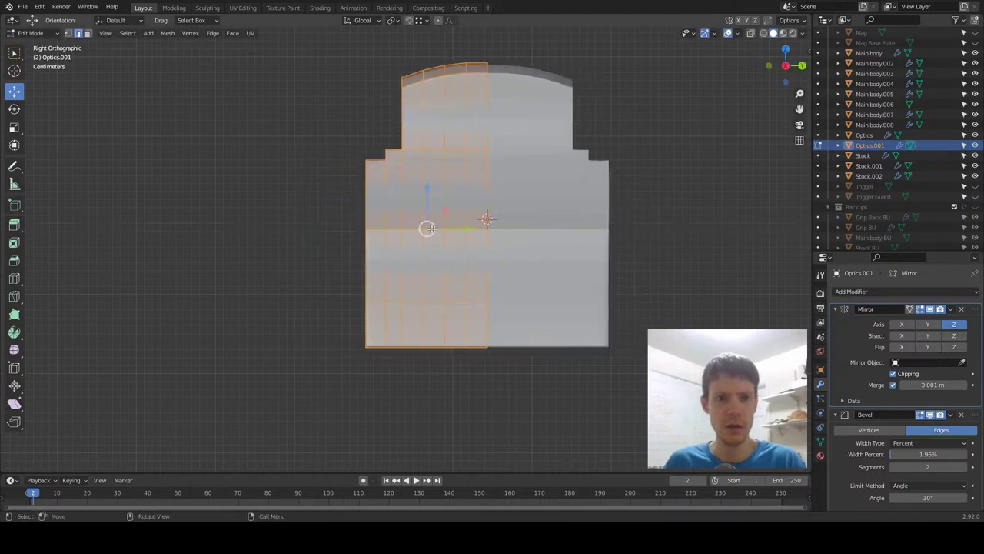
Set the transform pivot to 3D Cursor and widen the Optics copy's mesh along Y by a factor of about 1.1.
left_click(410, 21)
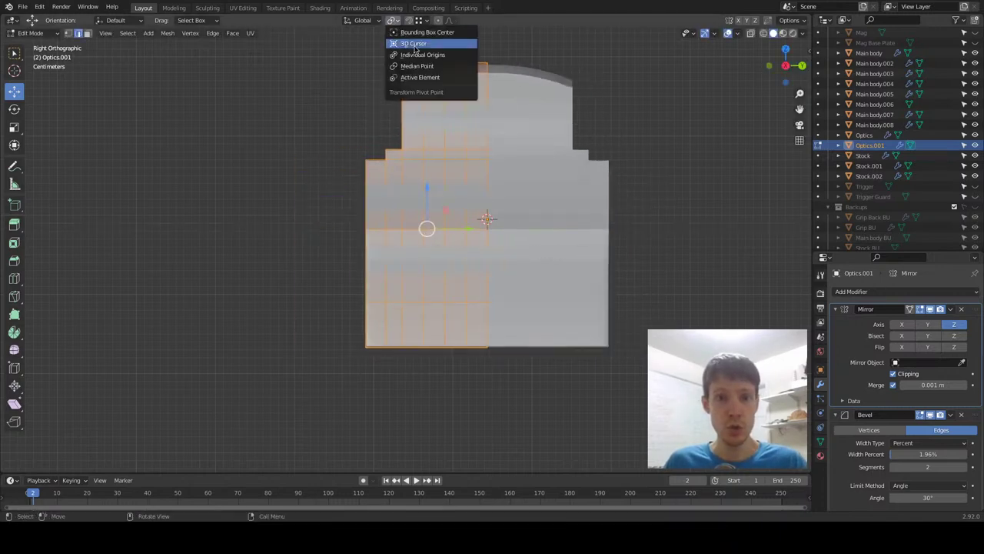
left_click(404, 44)
key("s")
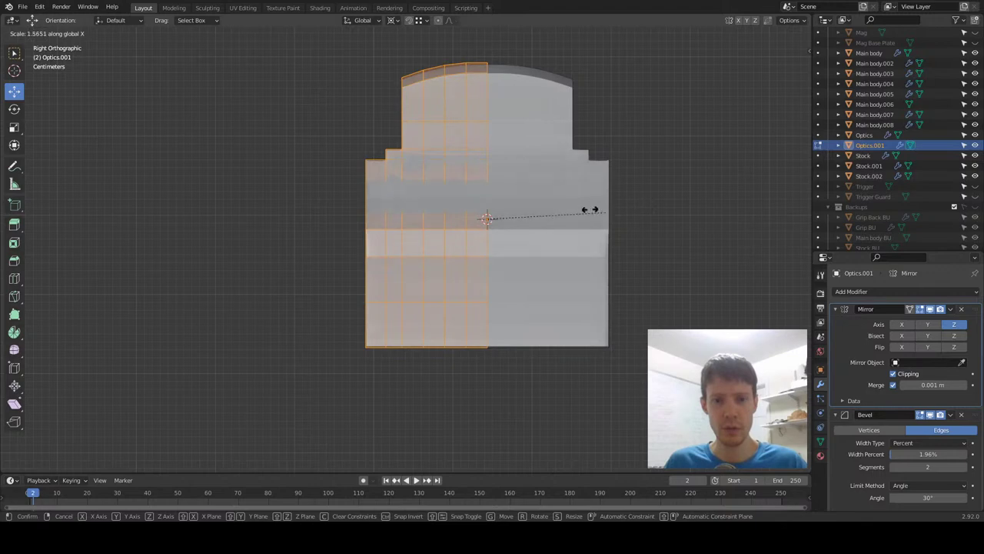
key("y")
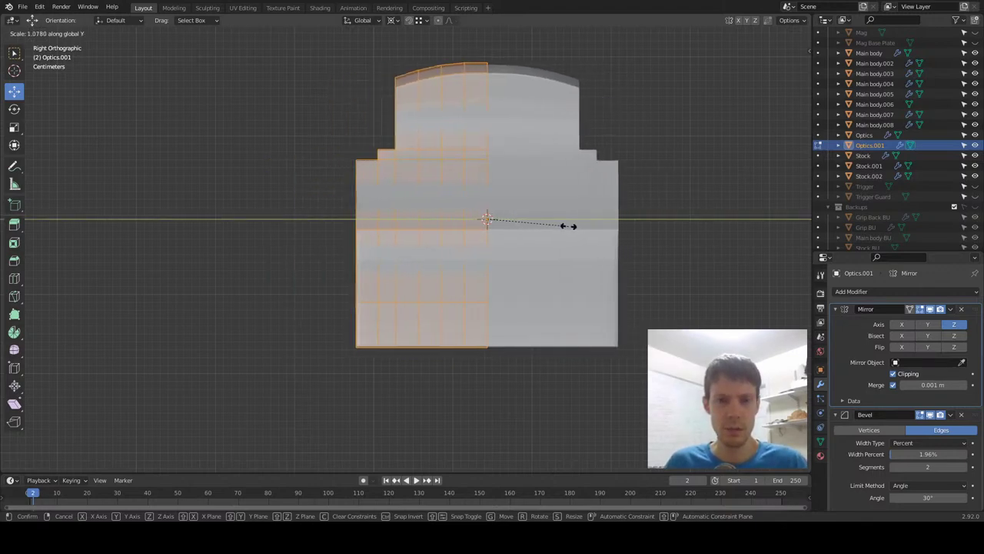
left_click(570, 226)
key("Tab")
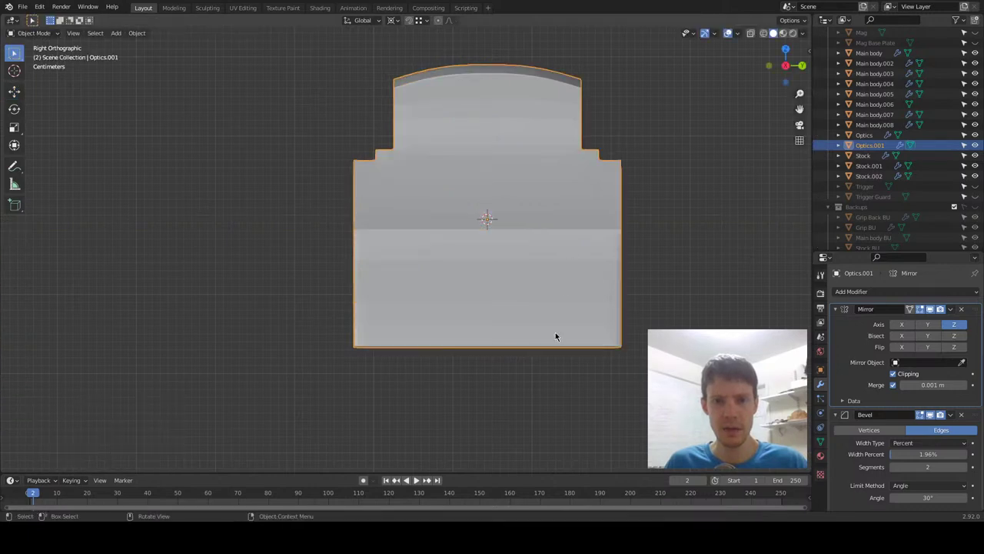
Select the lower side faces of the Optics copy, shift them slightly along Y, and return to Object Mode.
middle_click_drag(562, 325, 616, 375)
scroll(487, 314, "down", 5)
middle_click_drag(487, 314, 464, 323)
key("Tab")
scroll(452, 322, "up", 5)
left_click(88, 33)
left_click(239, 266)
left_click(246, 312, "shift")
left_click(201, 347, "shift")
left_click(102, 363, "shift")
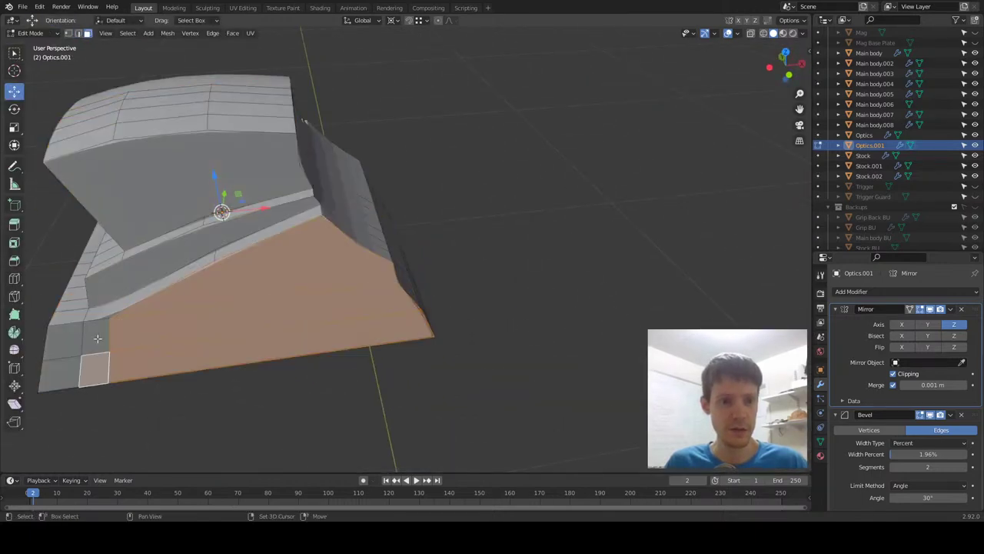
middle_click_drag(71, 345, 369, 317)
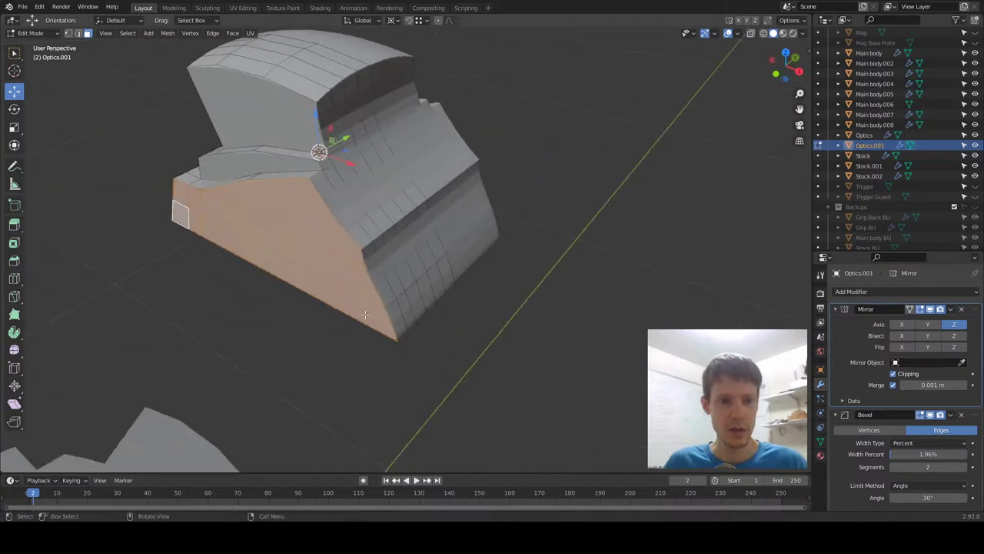
left_click_drag(352, 137, 359, 135)
key("Tab")
Examine the Optics copy's side faces and lower profile, ending in the front orthographic view.
middle_click_drag(415, 283, 420, 250)
key("Tab")
key("Tab")
scroll(420, 250, "up", 4)
key("KP_3")
key("KP_1")
scroll(569, 266, "up", 4)
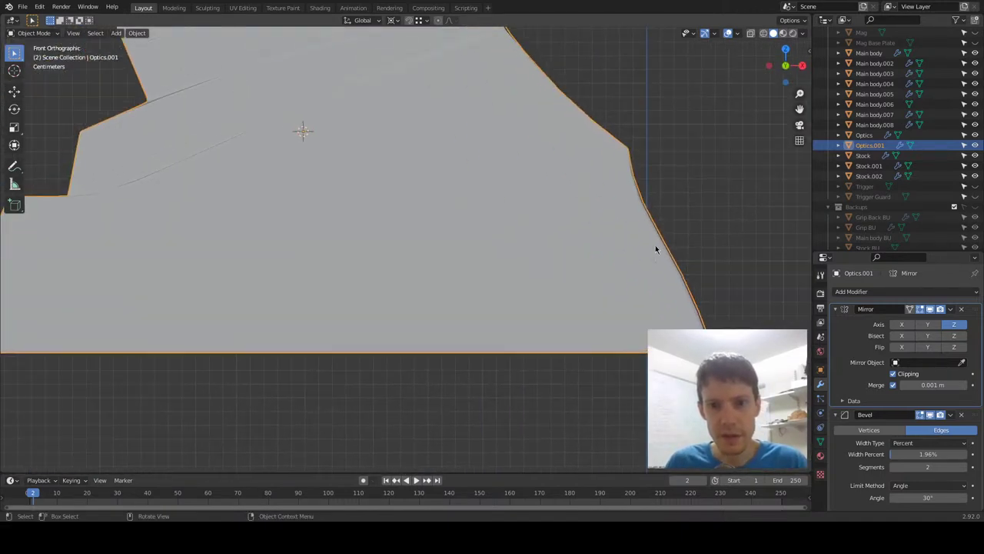
scroll(98, 208, "down", 1)
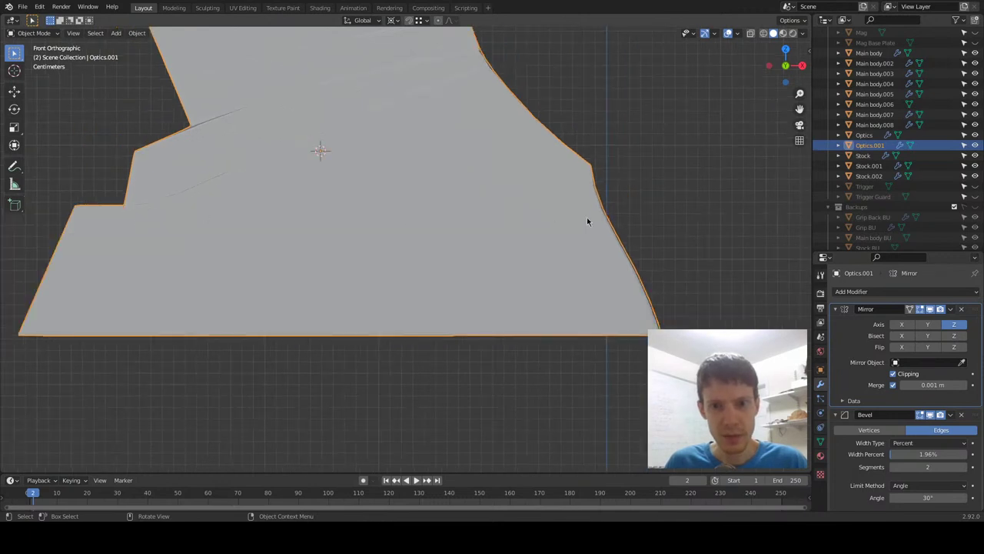
Enter Edit Mode and select four columns of faces on the Optics copy's upright end wall and the step below it.
key("Tab")
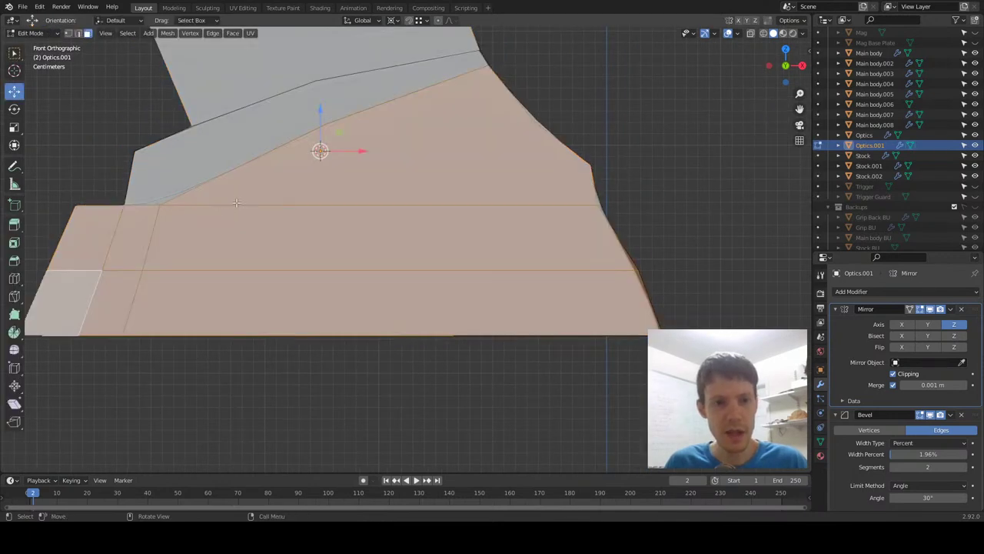
scroll(323, 202, "down", 6)
key("KP_3")
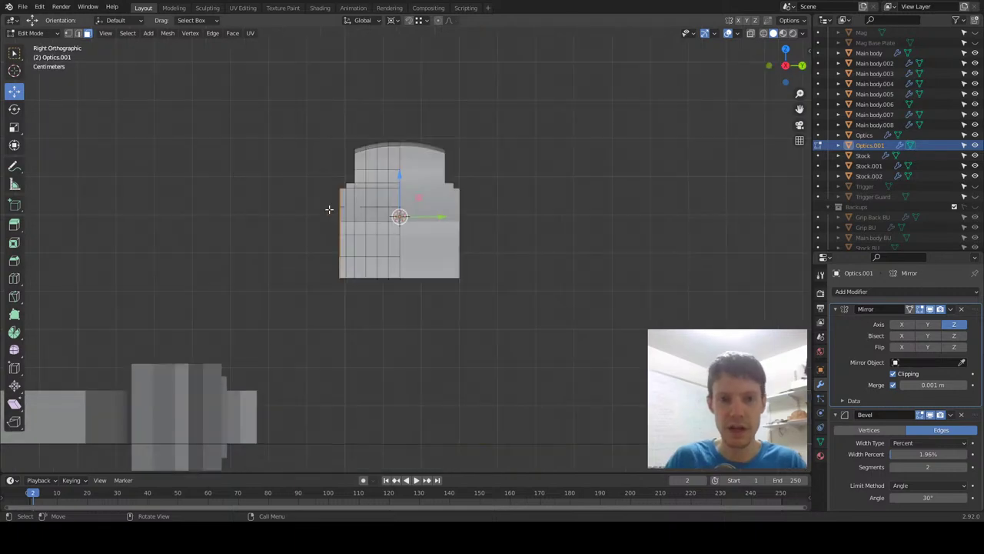
scroll(370, 285, "up", 5)
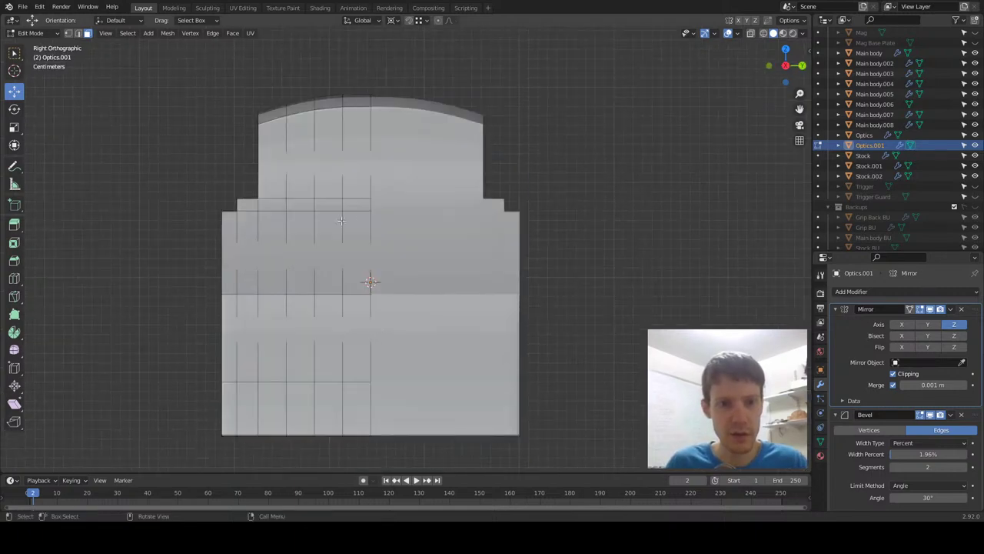
middle_click_drag(494, 163, 656, 239)
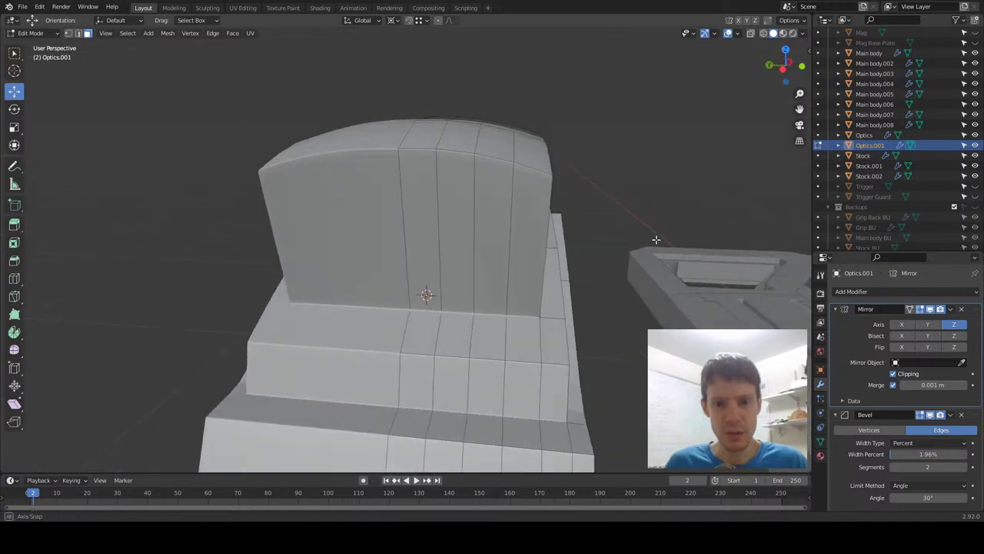
left_click(521, 388)
left_click(486, 388, "shift")
left_click(452, 384, "shift")
left_click(417, 383, "shift")
left_click(421, 332, "shift")
left_click(486, 336, "shift")
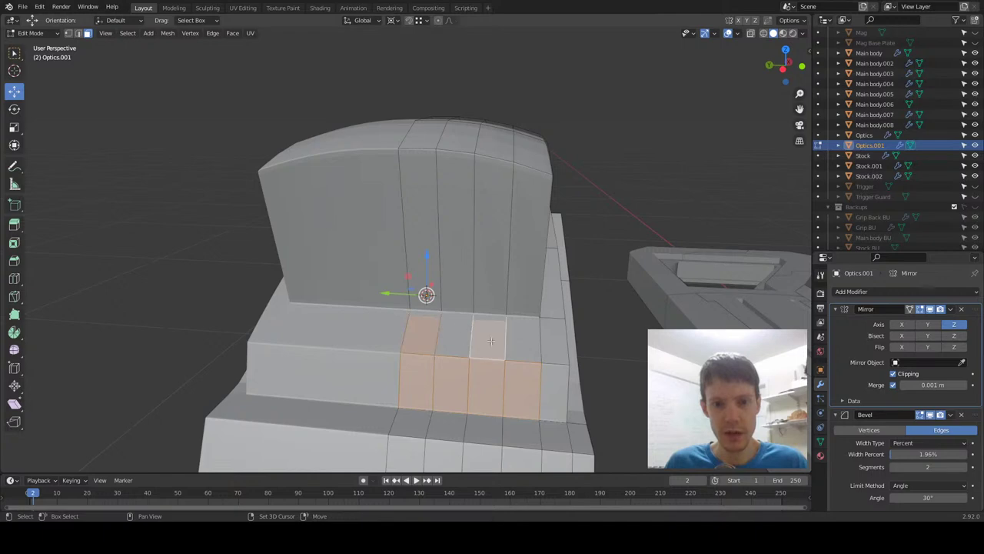
left_click(452, 335, "shift")
left_click(523, 337, "shift")
left_click(532, 231, "shift")
left_click(494, 231, "shift")
left_click(459, 253, "shift")
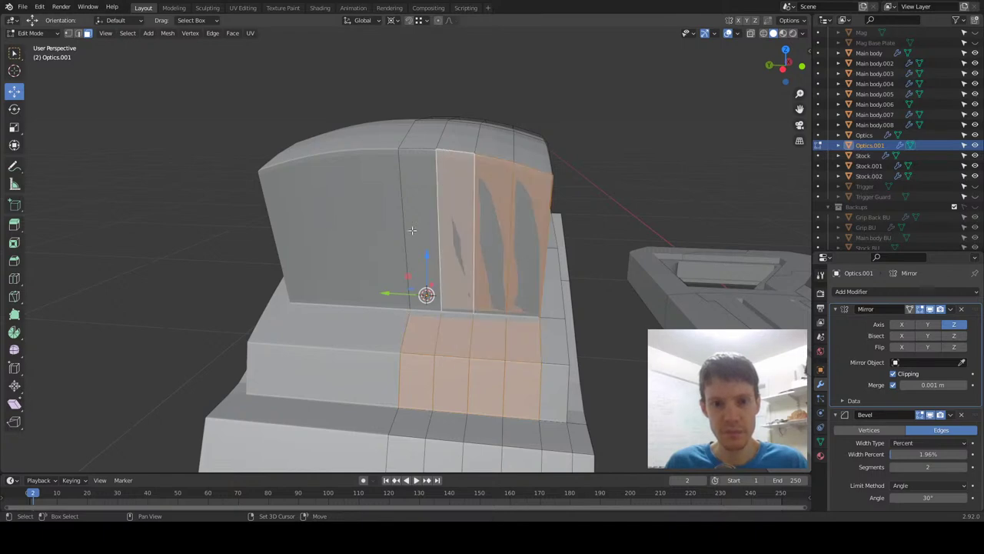
left_click(415, 230, "shift")
middle_click_drag(415, 231, 481, 223)
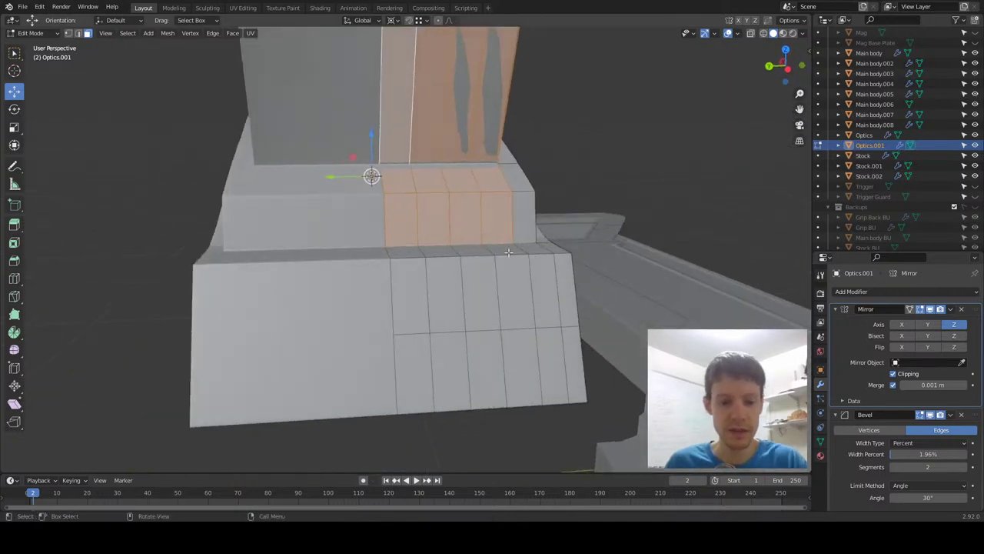
Try insetting the half-width wall and step faces by about 0.015 m, and undo it.
key("i")
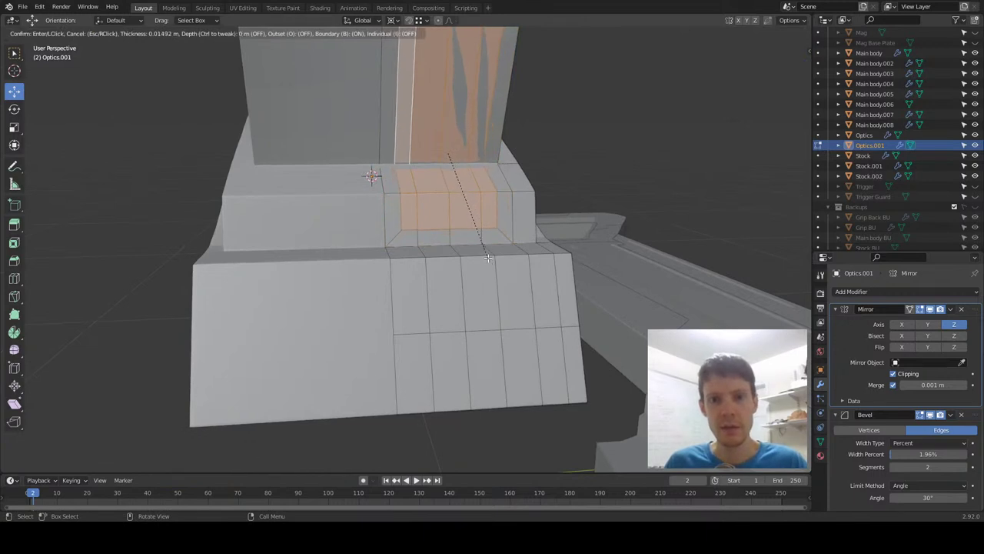
left_click(488, 258)
middle_click_drag(489, 258, 476, 285)
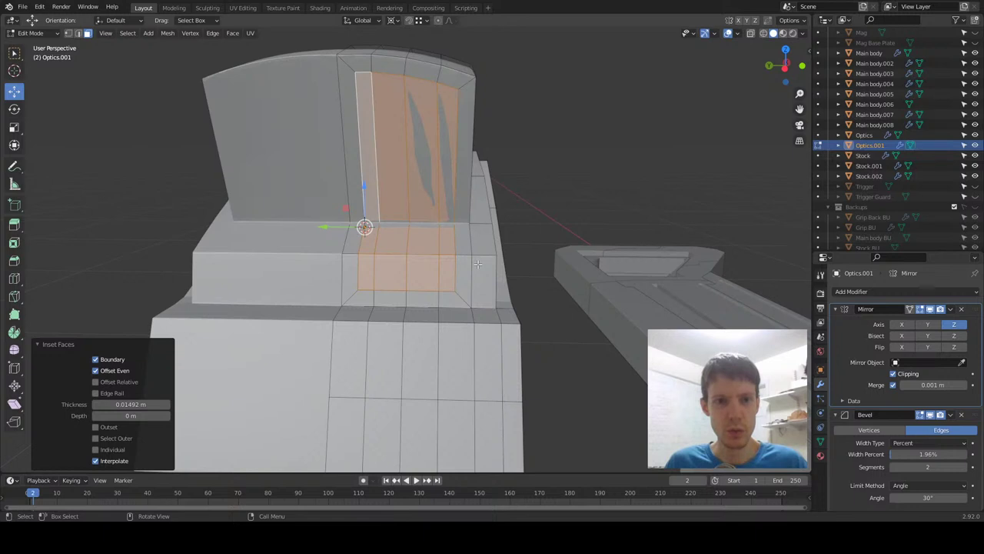
key("ctrl+KP_Add")
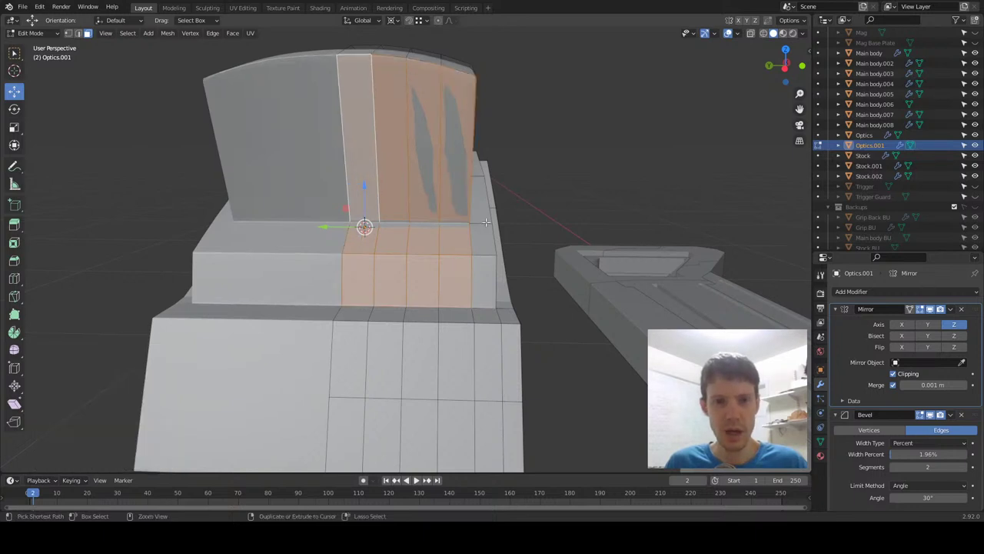
Apply the Optics copy's Mirror modifier and complete the face selection across the full width of the end wall in Edit Mode.
key("Tab")
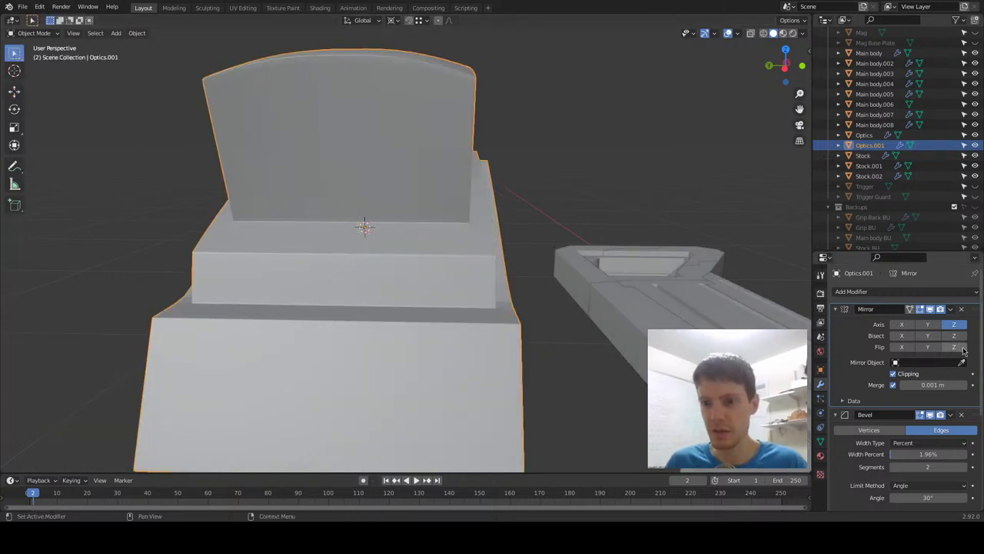
left_click(949, 310)
left_click(937, 322)
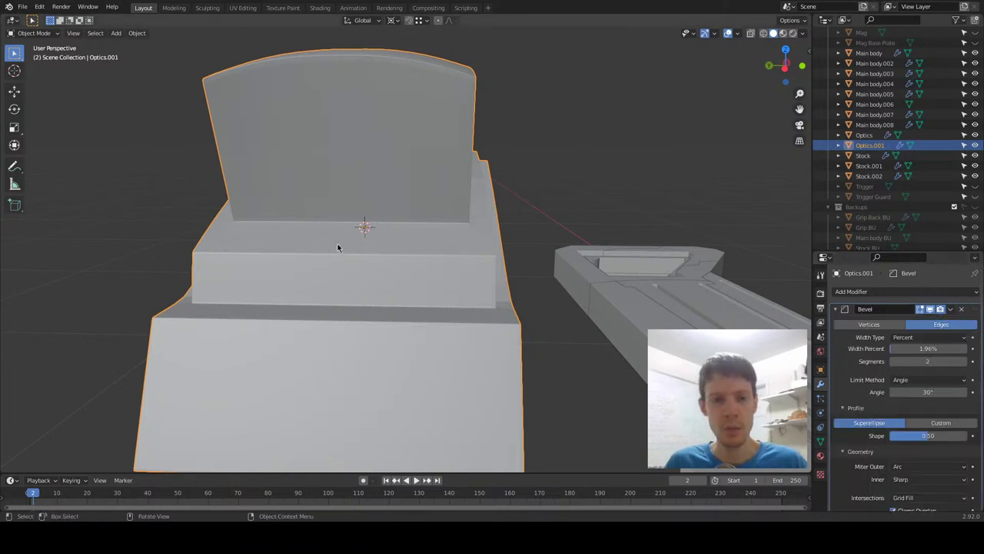
key("Tab")
left_click(367, 154, "shift")
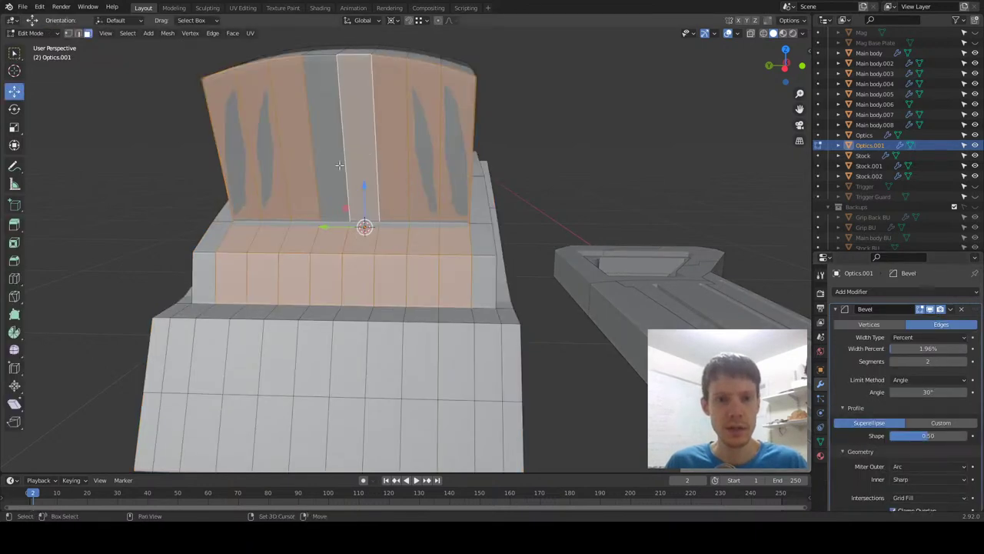
left_click(338, 171, "shift")
Try insetting the full-width wall and step faces by about 0.016 m, and undo it.
key("i")
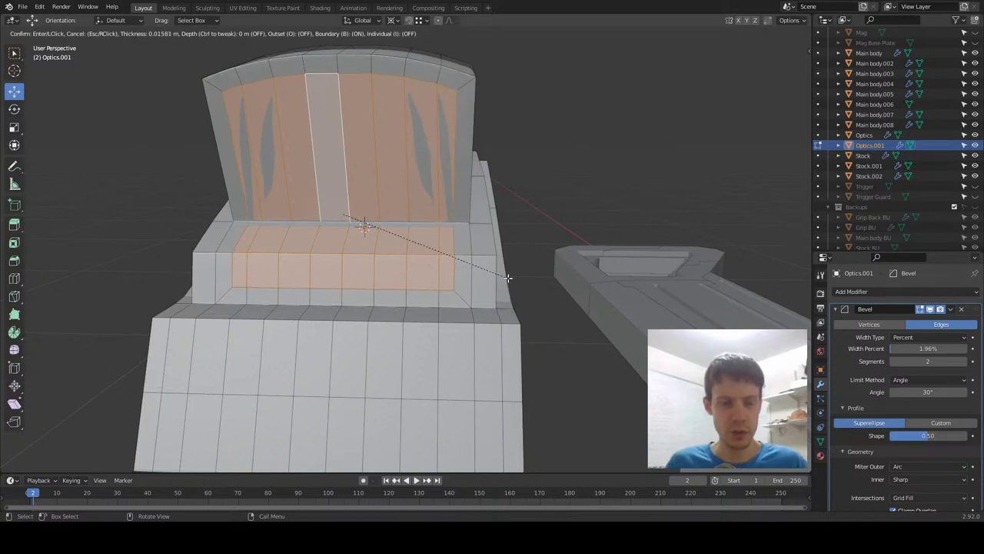
left_click(508, 278)
middle_click_drag(508, 278, 475, 327)
key("ctrl+z")
Inset the selected full-width wall and step faces with a thickness of 0.01 m.
key("i")
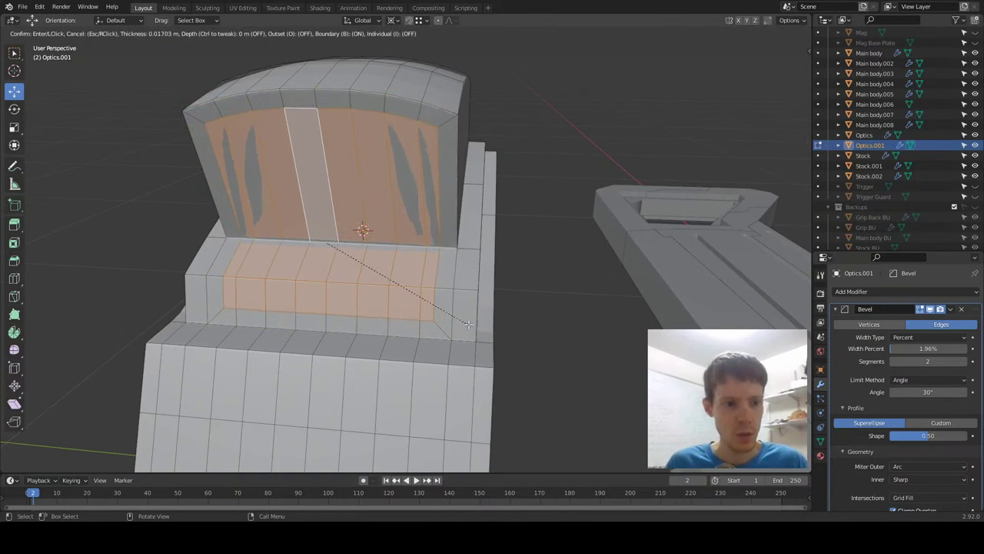
left_click(468, 325)
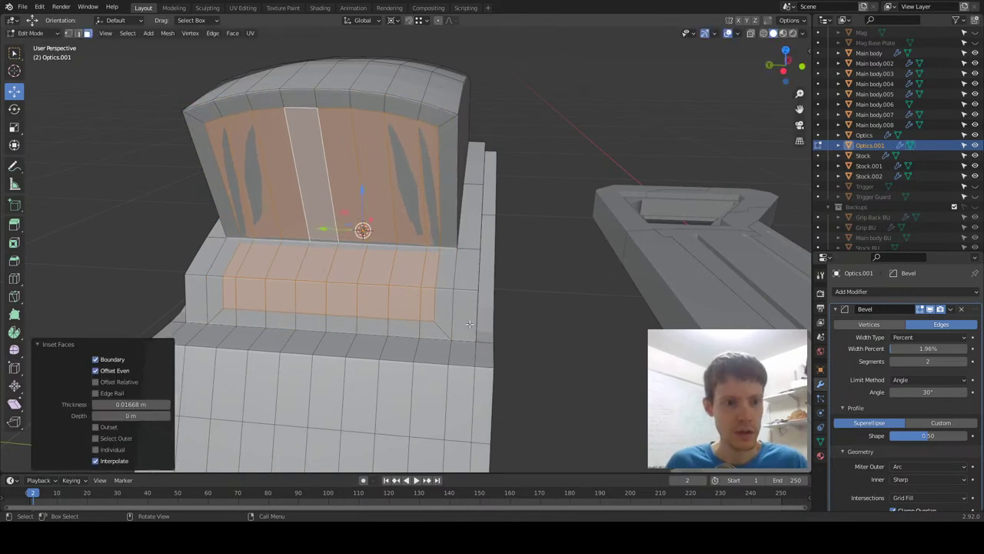
left_click(109, 409)
type("0.01")
key("Return")
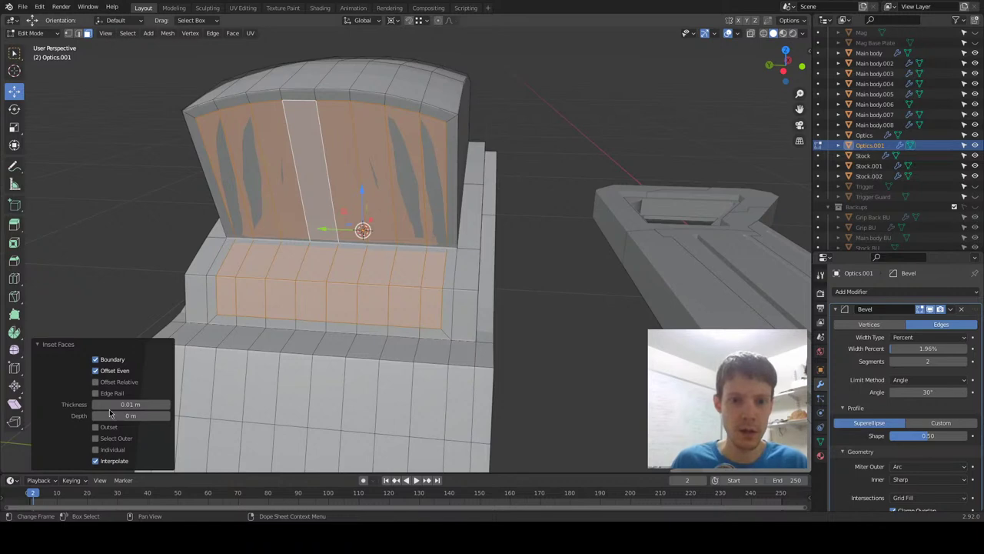
Try an inset thickness of 0.015 m on the wall and step faces, settling on 0.012 m.
middle_click_drag(468, 411, 214, 441)
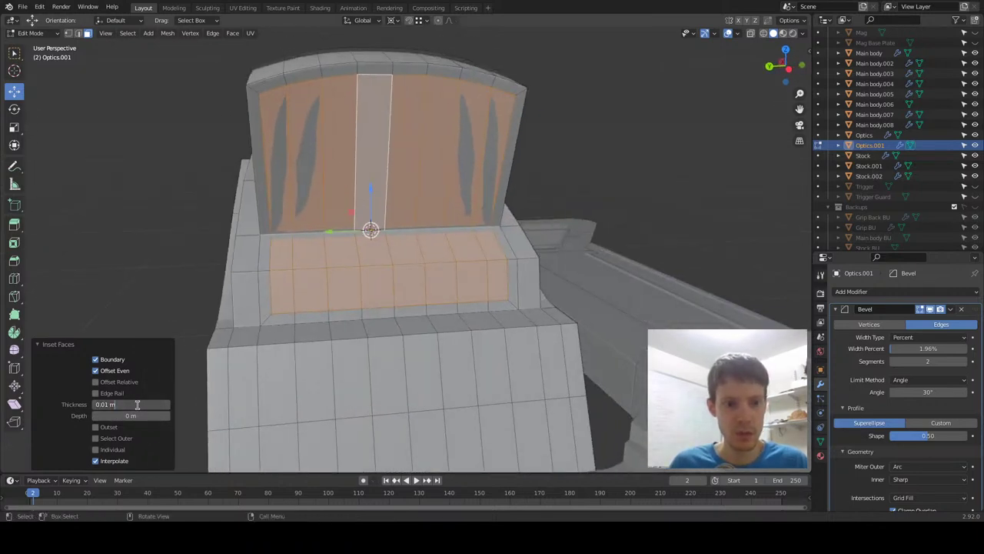
key("Return")
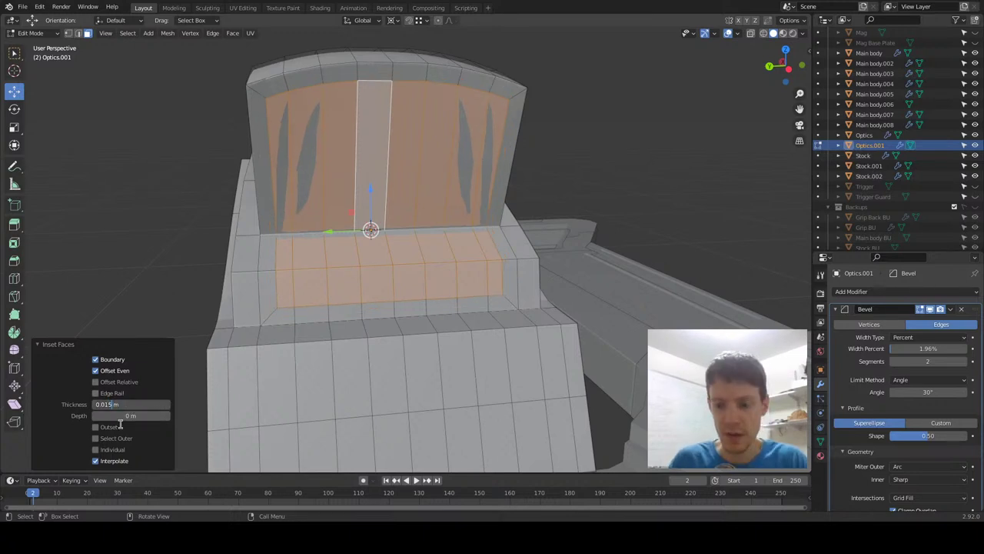
middle_click_drag(345, 461, 337, 234)
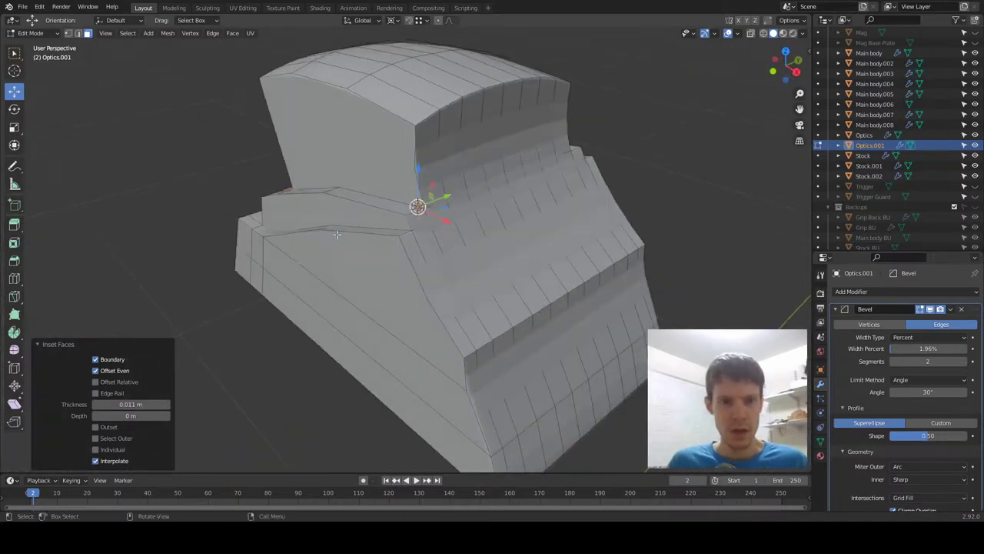
middle_click_drag(444, 314, 558, 320)
middle_click_drag(385, 154, 422, 139)
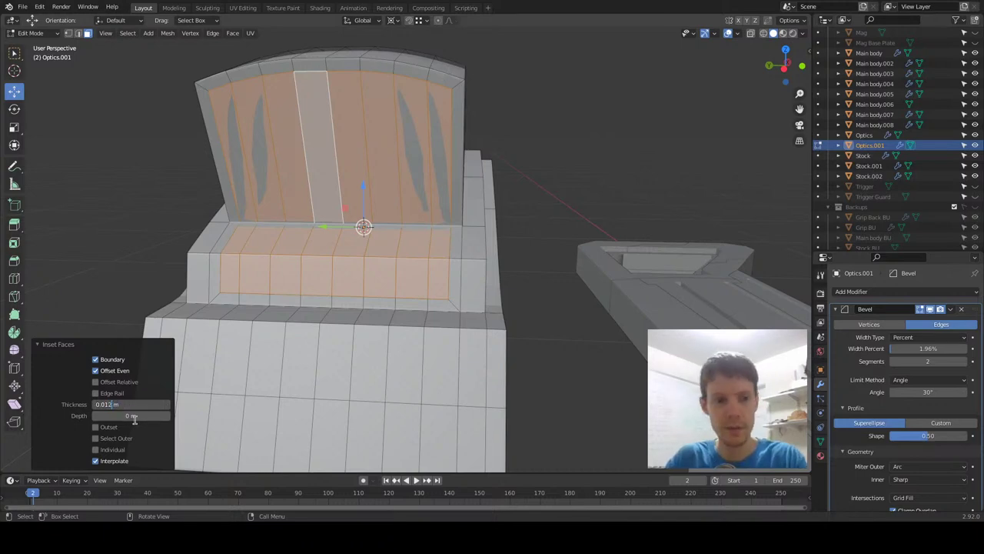
key("Return")
middle_click_drag(538, 446, 638, 469)
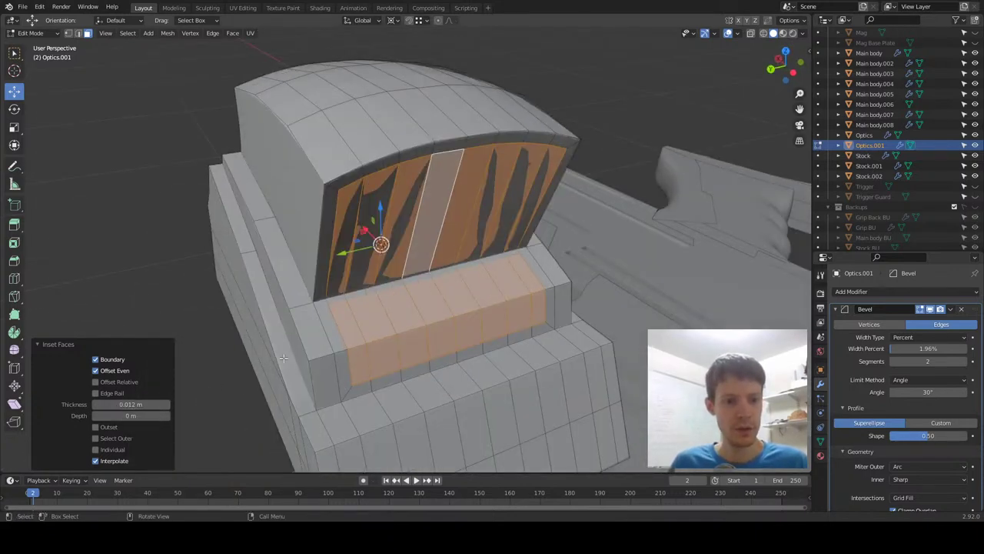
Collapse the Bevel modifier's settings and turn off the Subdivision modifier's viewport display.
middle_click_drag(280, 332, 474, 319)
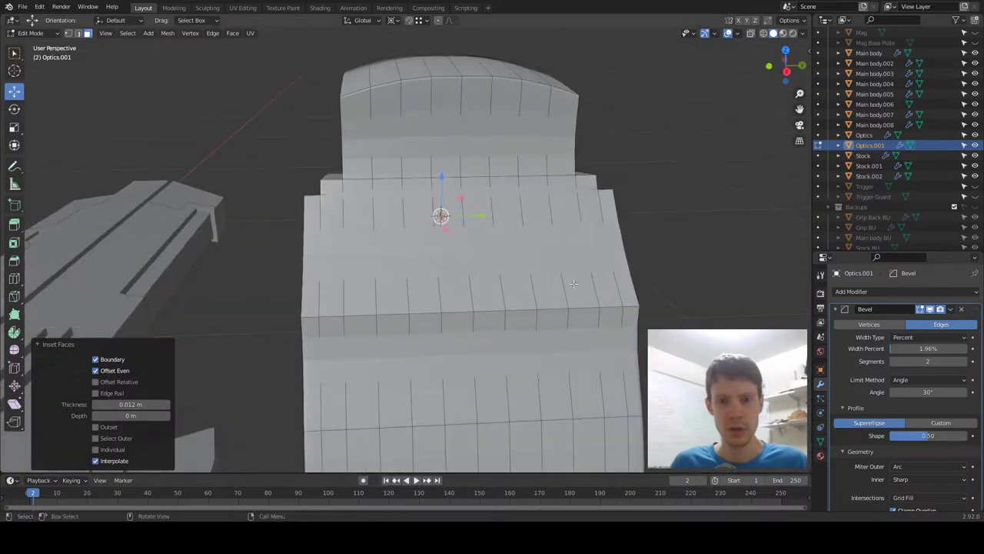
left_click(838, 309)
left_click(931, 323)
Select the first columns of faces on the Optics copy's opposite sloped end, from the rounded top edge to the lower ledge.
middle_click_drag(371, 288, 168, 216)
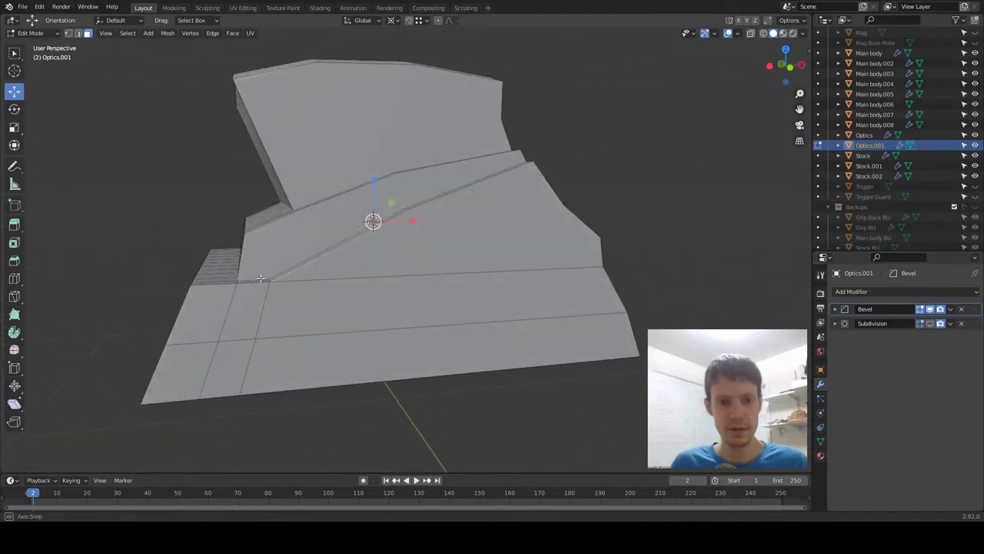
middle_click_drag(241, 279, 266, 281)
middle_click_drag(412, 280, 327, 284)
left_click(512, 295, "shift")
middle_click_drag(512, 295, 463, 299)
left_click(384, 201, "shift")
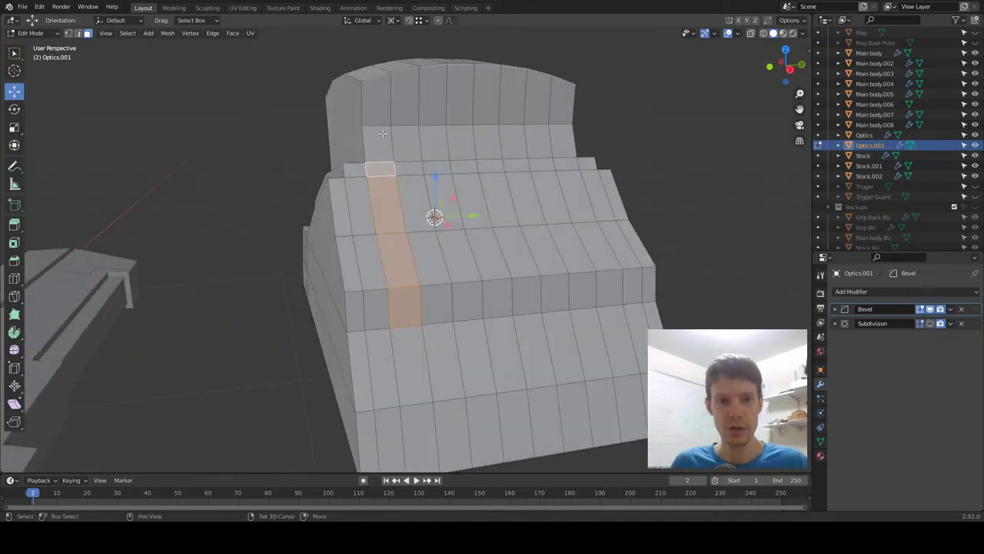
left_click(376, 96, "shift")
left_click(376, 143, "shift")
left_click(405, 143, "shift")
left_click(430, 275, "shift")
left_click(435, 305, "shift")
left_click(415, 201, "shift")
left_click(405, 164, "shift")
middle_click_drag(388, 185, 427, 140)
left_click(450, 107, "shift")
left_click(470, 165, "shift")
left_click(478, 219, "shift")
middle_click_drag(479, 219, 422, 248)
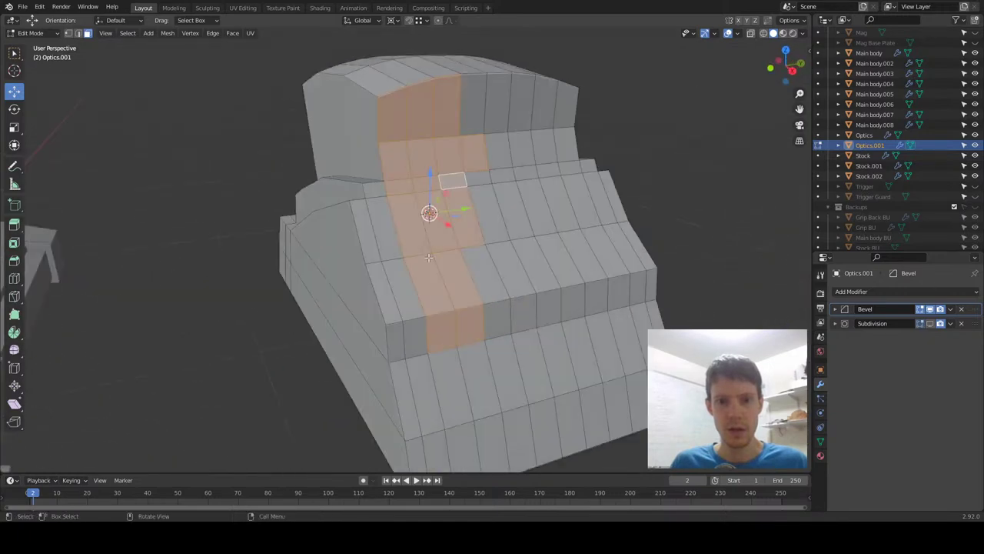
left_click(501, 309, "shift")
left_click(492, 281, "shift")
Extend the selection with Circle Select over the sloped end's remaining central faces, leaving out the strips along both sides.
middle_click_drag(529, 308, 466, 295, "shift")
key("c")
mouse_move(449, 263)
left_mouse_down()
mouse_move(530, 265)
mouse_move(514, 221)
left_mouse_up()
mouse_move(422, 168)
left_mouse_down()
mouse_move(451, 110)
mouse_move(441, 116)
mouse_move(538, 208)
left_mouse_up()
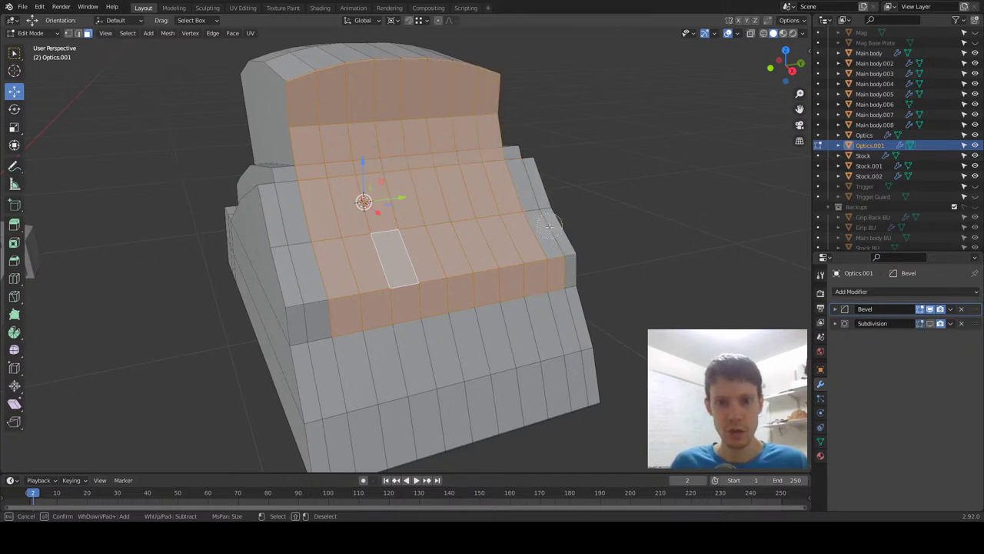
right_click(565, 274)
middle_click_drag(549, 323, 518, 314)
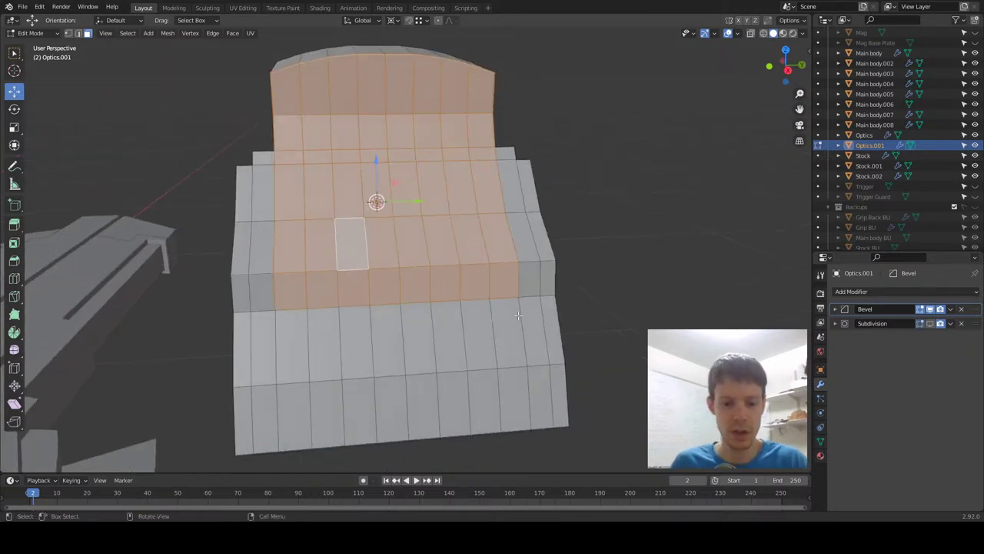
Inset the selected faces of the sloped end with a thickness of 0.012 m.
key("i")
left_click(512, 304)
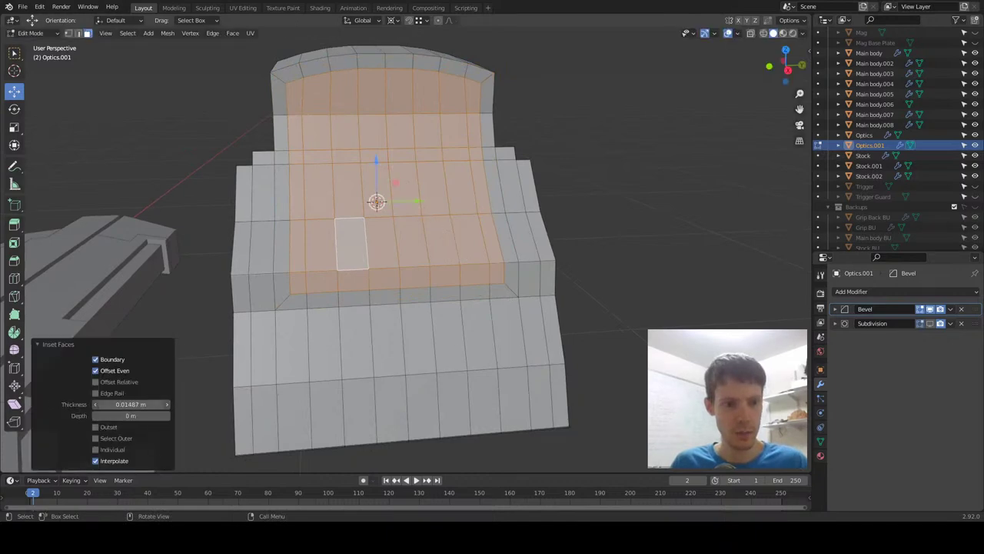
key("Return")
Clear the selection and use Circle Select to pick the inset faces of the upright end wall and the step below it.
middle_click_drag(332, 157, 478, 236)
key("alt+a")
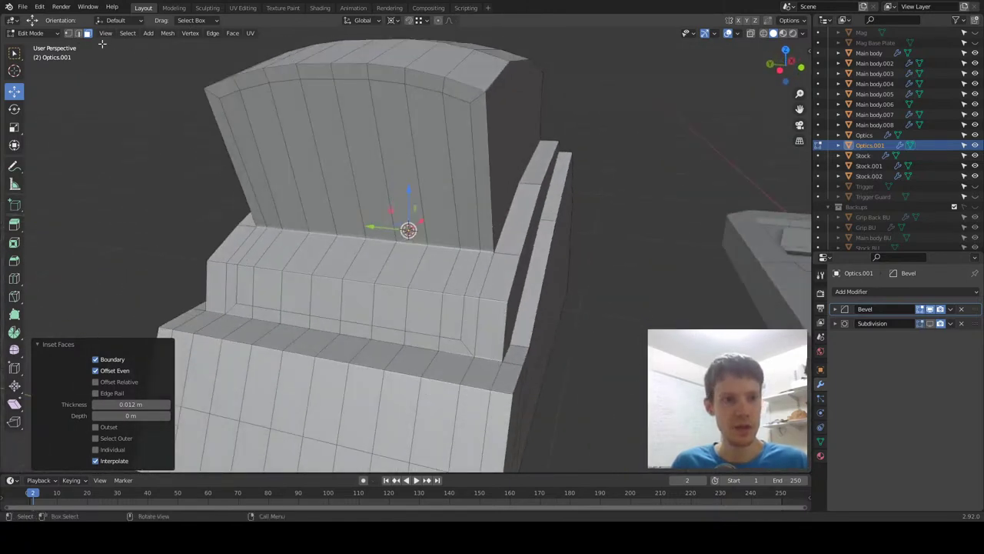
key("c")
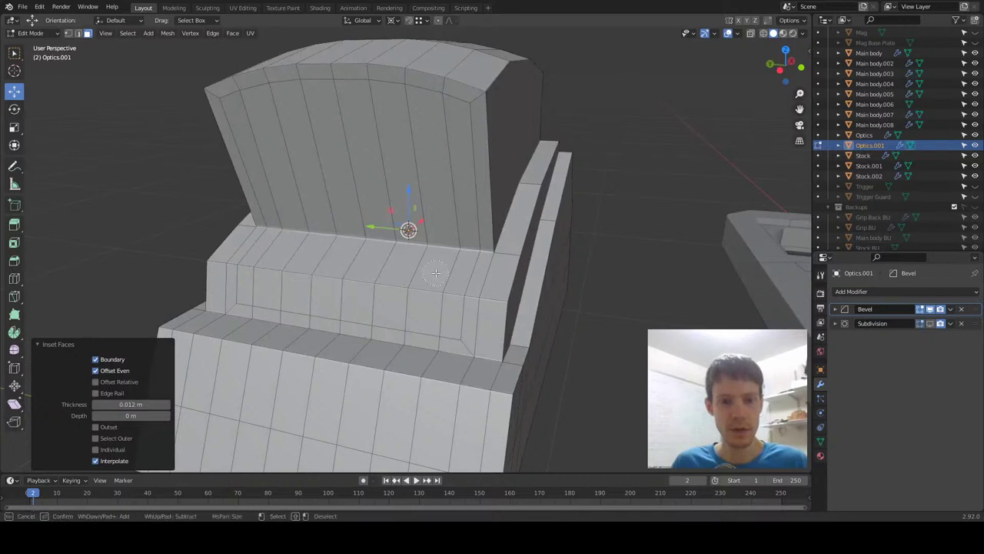
mouse_move(264, 270)
left_mouse_down()
mouse_move(286, 206)
mouse_move(445, 229)
left_mouse_up()
key("Escape")
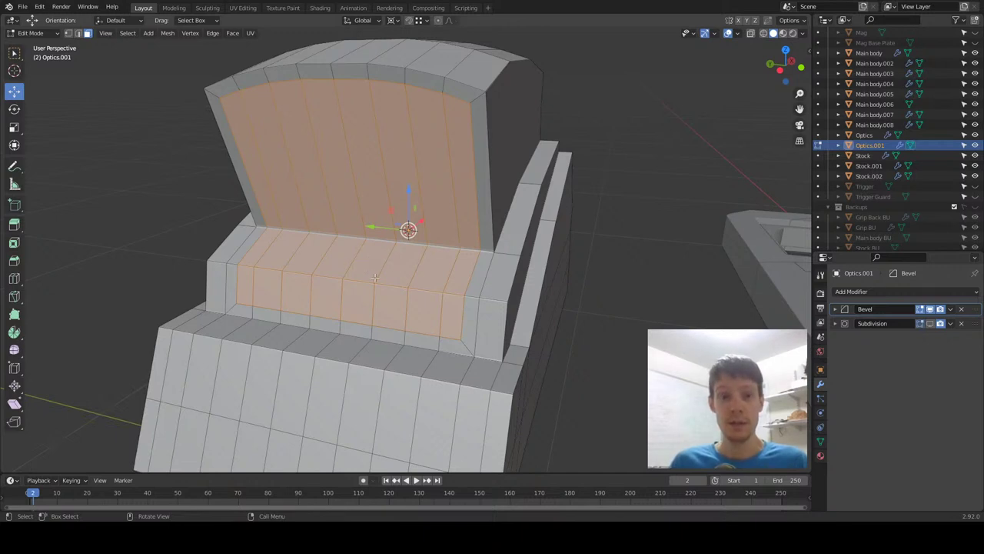
key("ctrl+f")
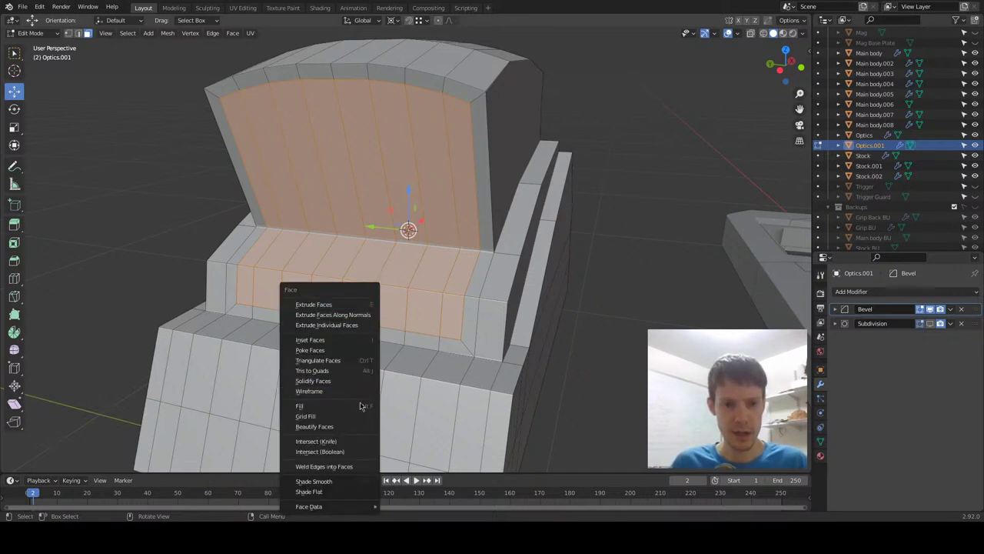
key("Escape")
key("ctrl+e")
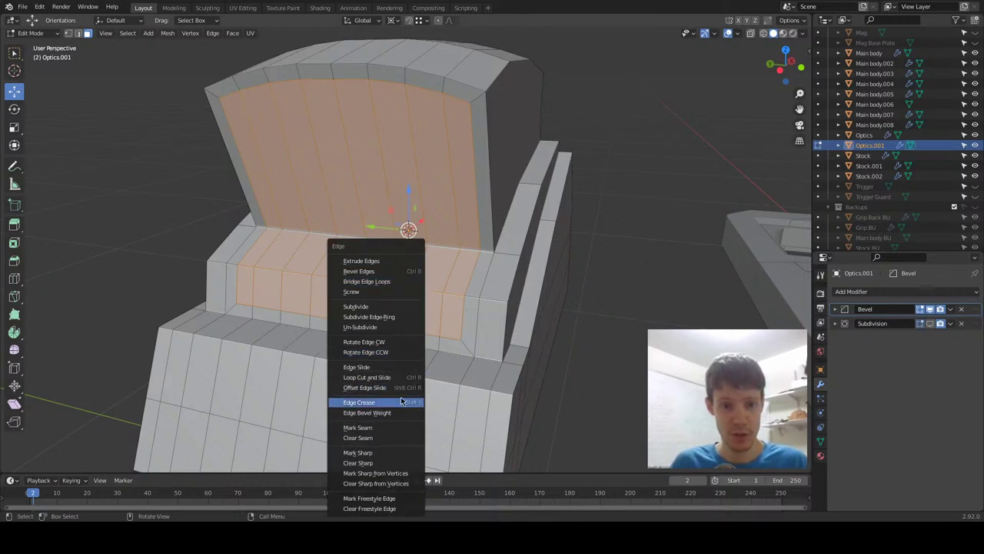
left_click(399, 270)
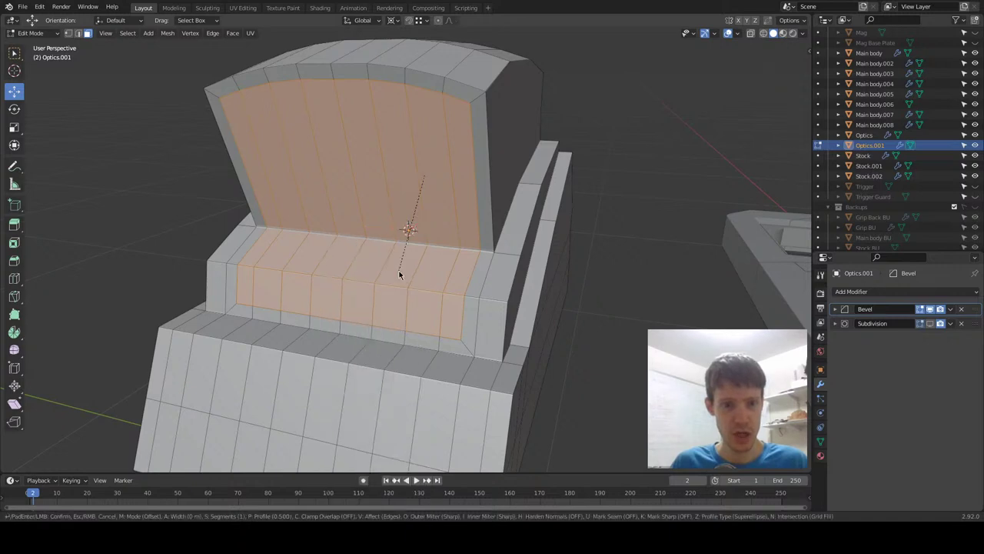
right_click(418, 328)
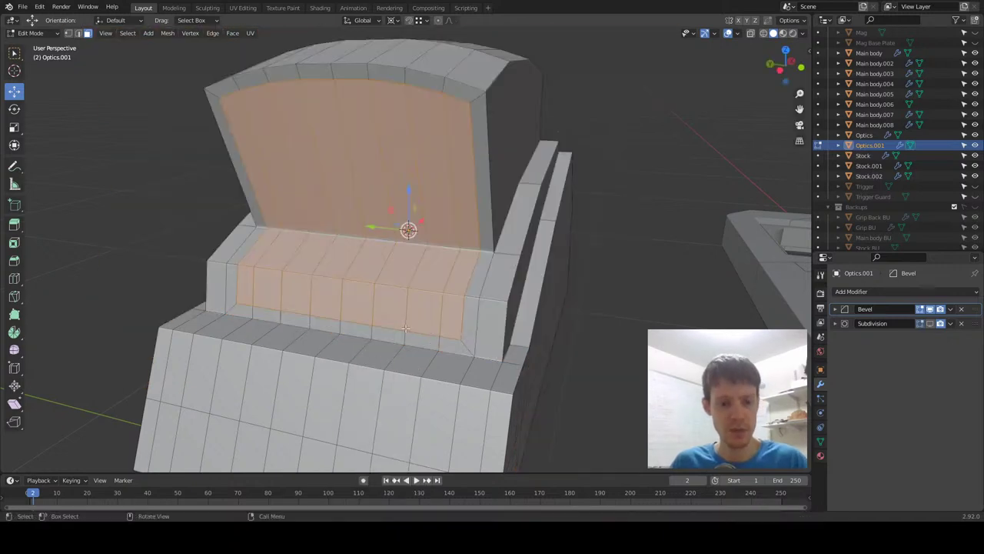
key("alt+a")
key("ctrl+z")
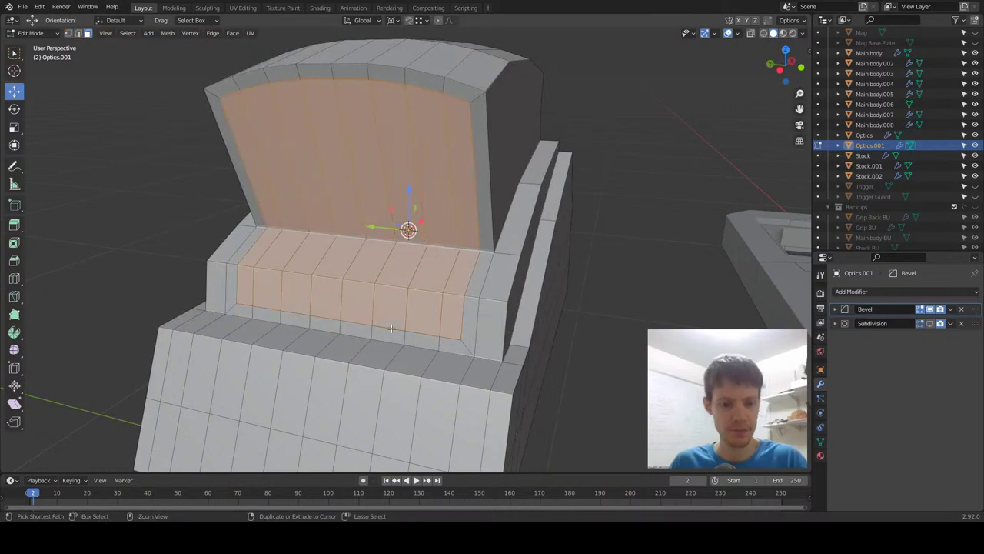
Try bridging the inset faces of the Optics copy's two ends with Bridge Edge Loops, and undo the bridge.
key("ctrl+e")
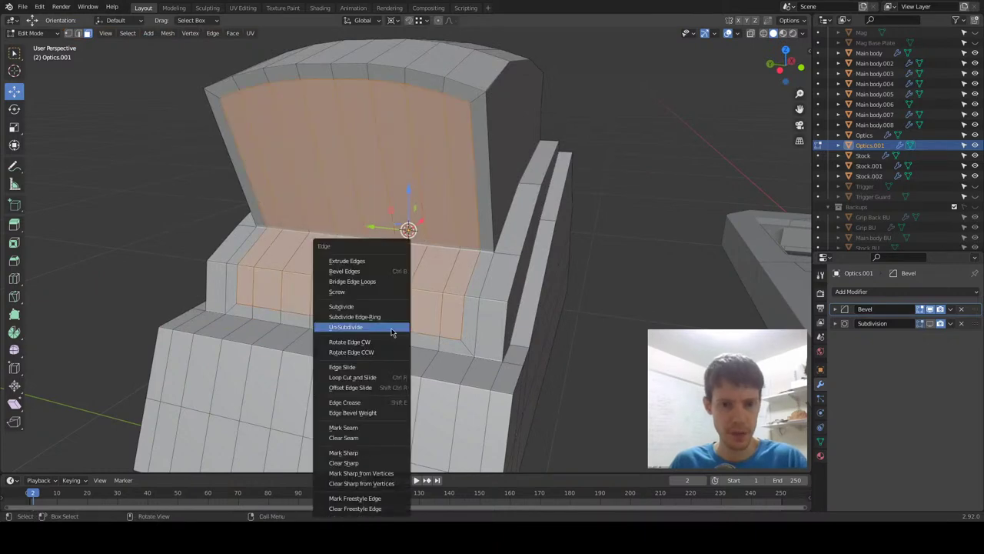
left_click(391, 282)
middle_click_drag(391, 282, 419, 298)
key("ctrl+z")
Try deleting the selected inset faces of the Optics copy, and undo the deletion.
key("x")
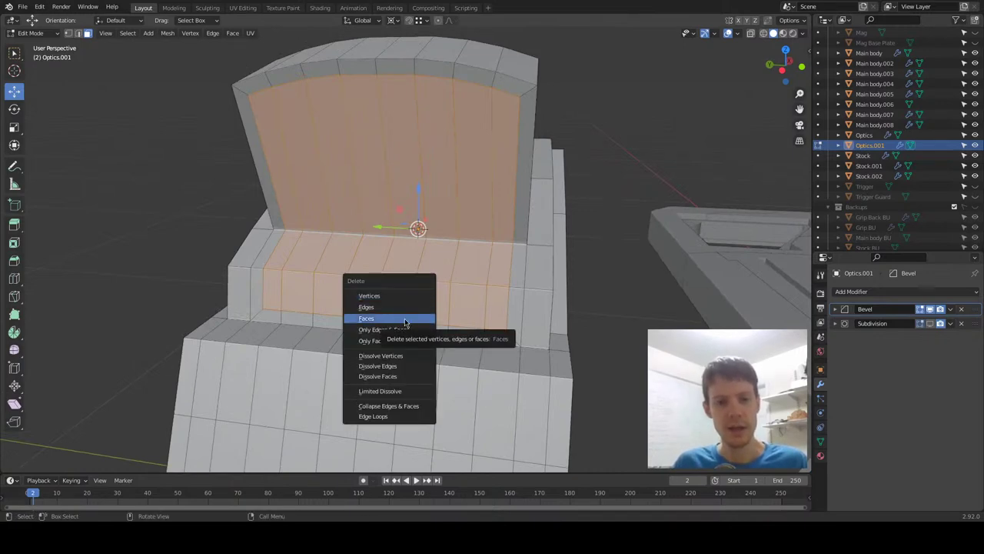
left_click(406, 321)
middle_click_drag(406, 322, 384, 327)
key("ctrl+z")
Clear the selection and add one centred horizontal loop cut across the inset panel of the upper block's end wall.
key("alt+a")
middle_click_drag(409, 272, 423, 250)
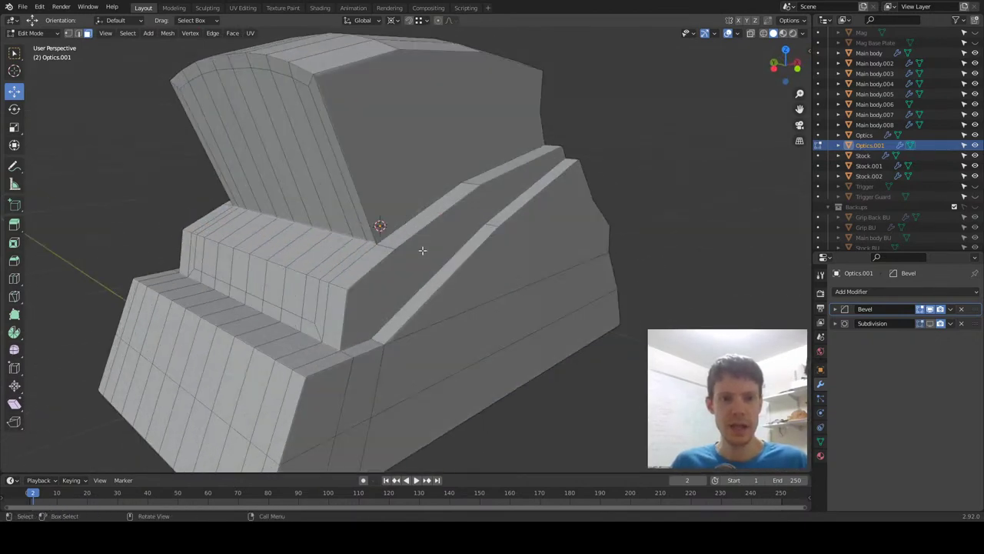
key("ctrl+r")
left_click(345, 172)
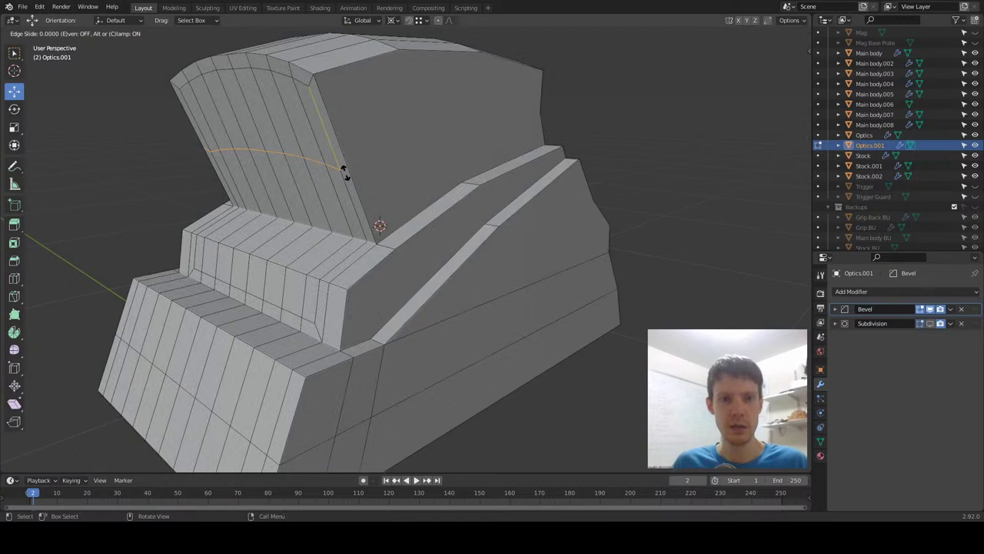
right_click(345, 172)
In vertex mode, connect the new cut's end vertices to the matching corners of the opposite end along both side walls.
left_click(69, 33)
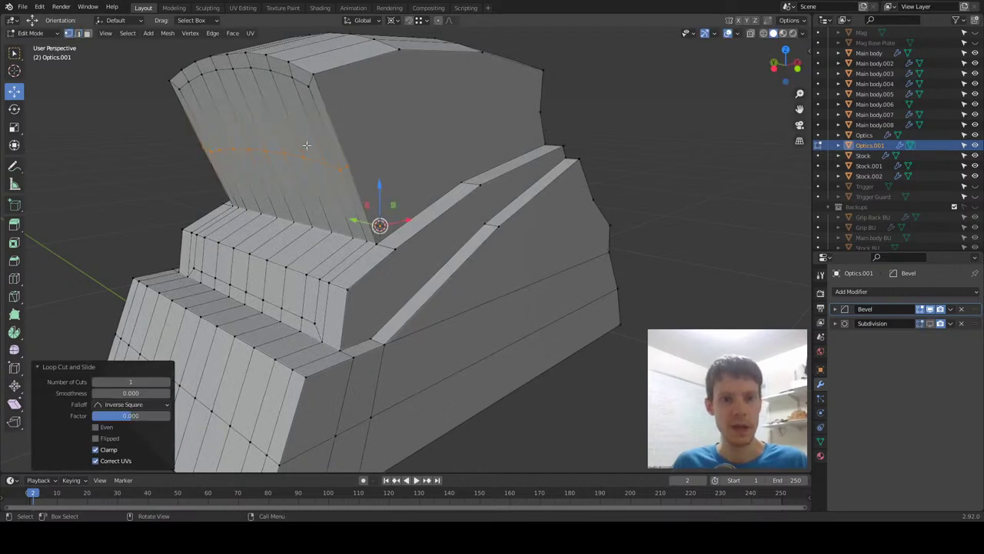
left_click(385, 157)
middle_click_drag(512, 143, 372, 140)
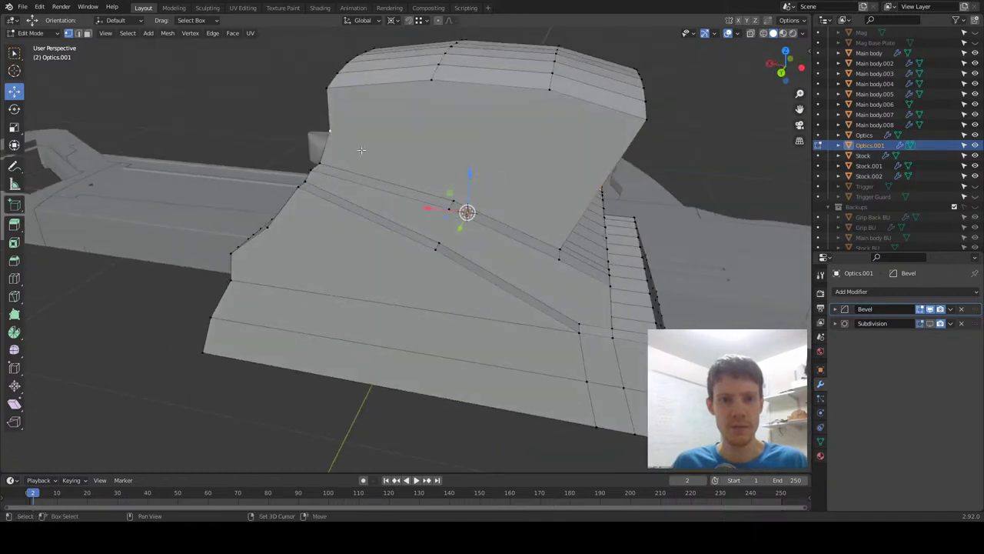
middle_click_drag(453, 209, 391, 268)
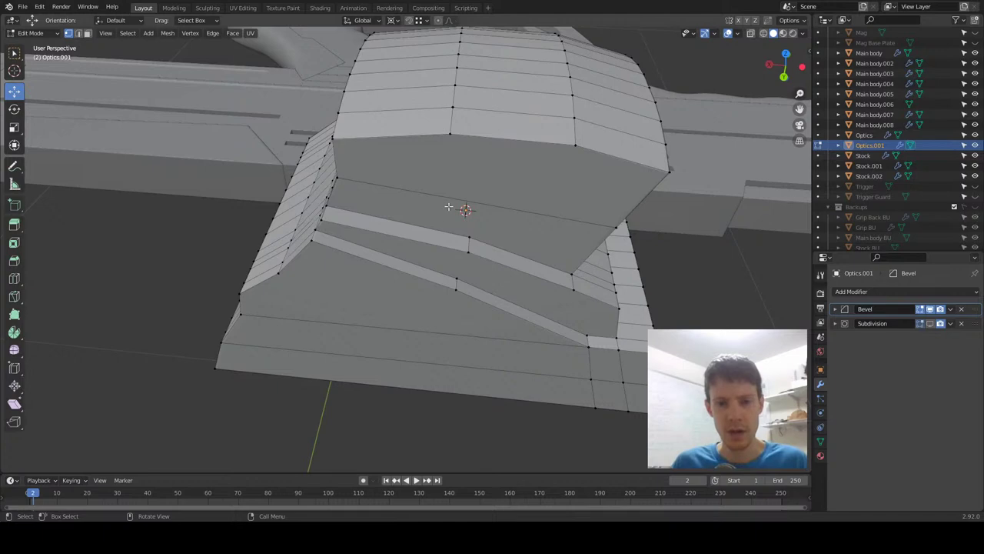
middle_click_drag(461, 150, 439, 168)
middle_click_drag(424, 202, 332, 152)
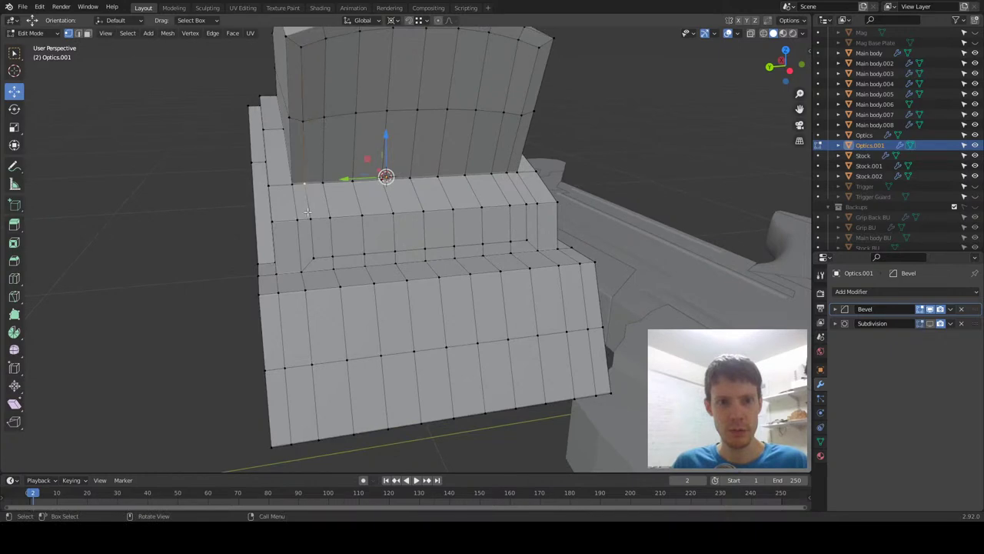
middle_click_drag(322, 255, 478, 80)
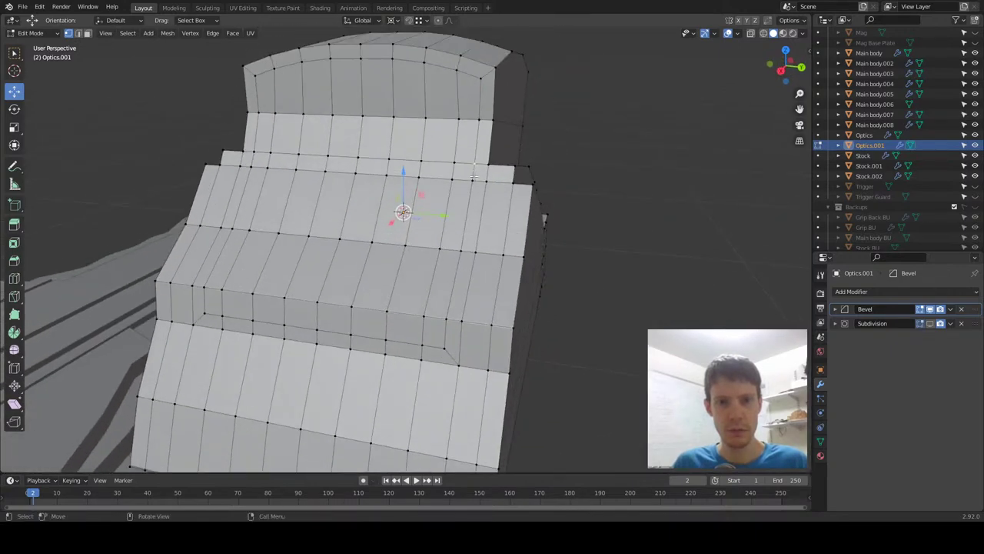
middle_click_drag(538, 321, 390, 246)
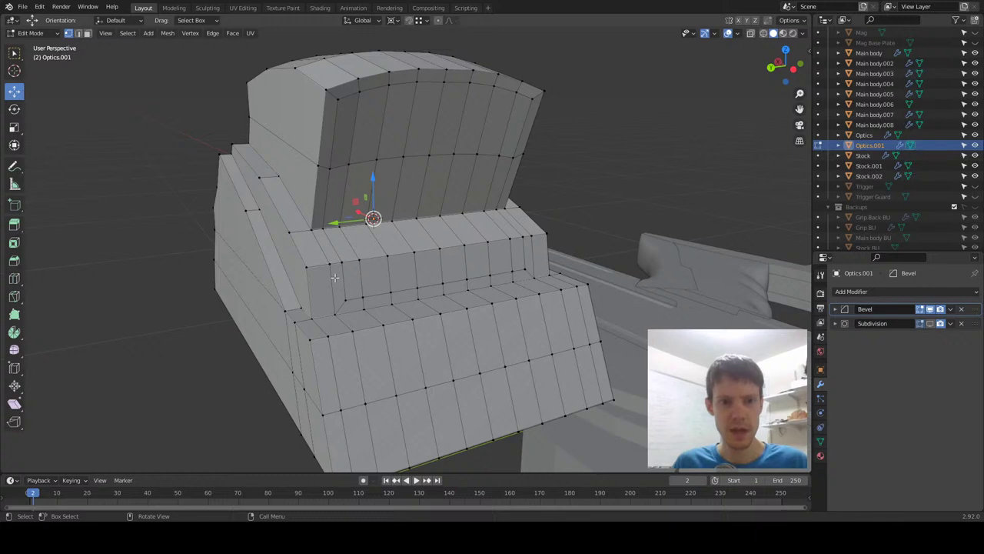
mouse_move(364, 285)
middle_mouse_down()
mouse_move(382, 288)
mouse_move(371, 285)
middle_mouse_up()
Add one centred loop cut across the ledge's top faces and one across the upright step face below it.
key("ctrl+r")
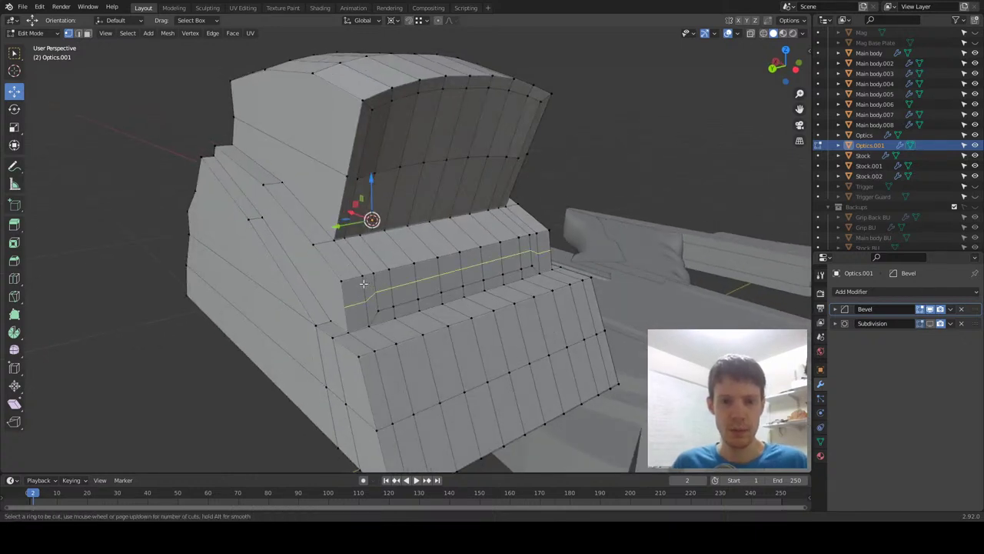
left_click(356, 253)
right_click(355, 253)
key("ctrl+r")
left_click(376, 296)
right_click(376, 295)
key("alt+a")
Select all inset faces of the end wall, the ledge and the step face in face mode with Circle Select.
middle_click_drag(377, 296, 452, 257)
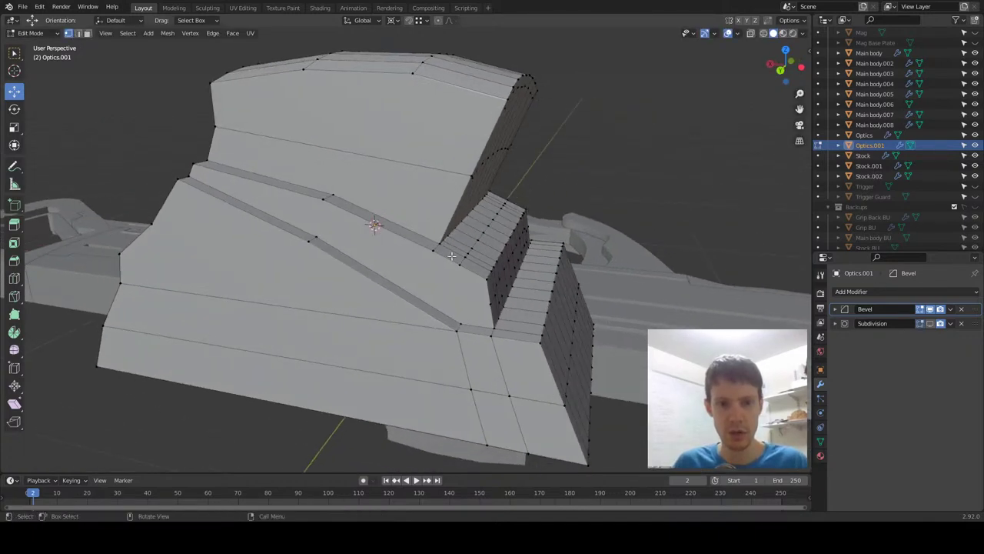
middle_click_drag(291, 385, 258, 178)
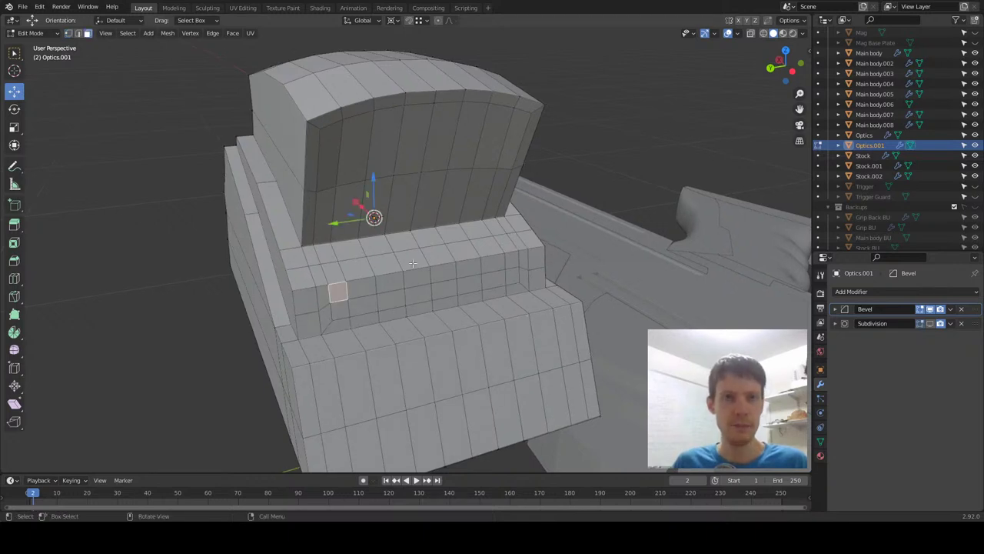
key("c")
mouse_move(356, 293)
left_mouse_down()
mouse_move(473, 285)
mouse_move(504, 257)
mouse_move(477, 214)
mouse_move(474, 158)
mouse_move(487, 158)
mouse_move(354, 167)
mouse_move(340, 187)
mouse_move(433, 244)
left_mouse_up()
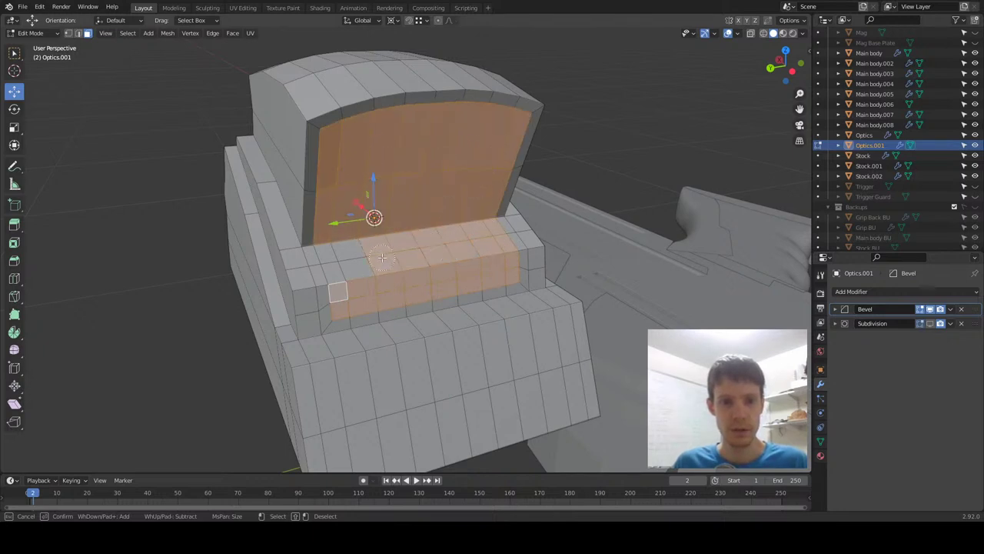
right_click(405, 267)
Extend the selection with Circle Select to all inset faces of the opposite sloped end, from the rounded top down.
middle_click_drag(330, 264, 227, 258)
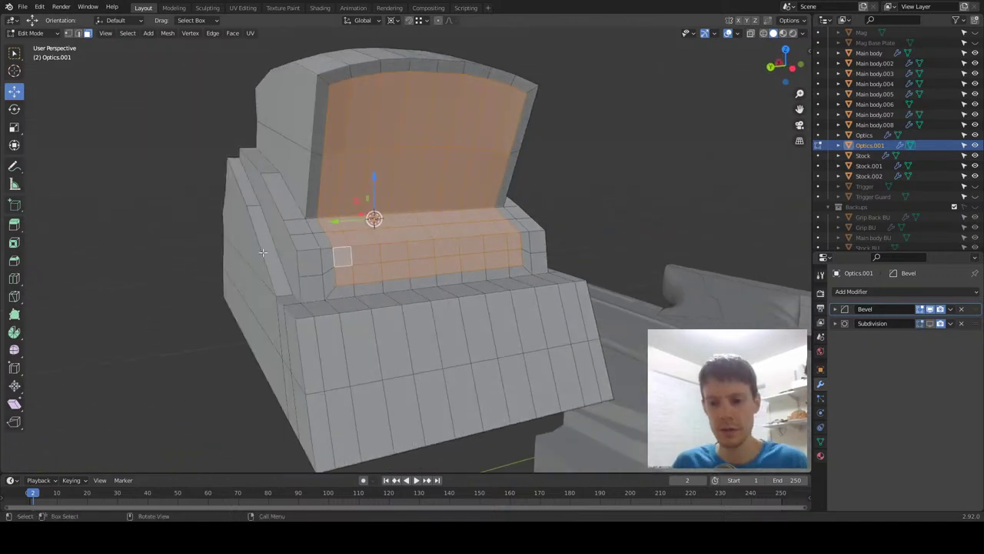
middle_click_drag(263, 252, 478, 275)
key("c")
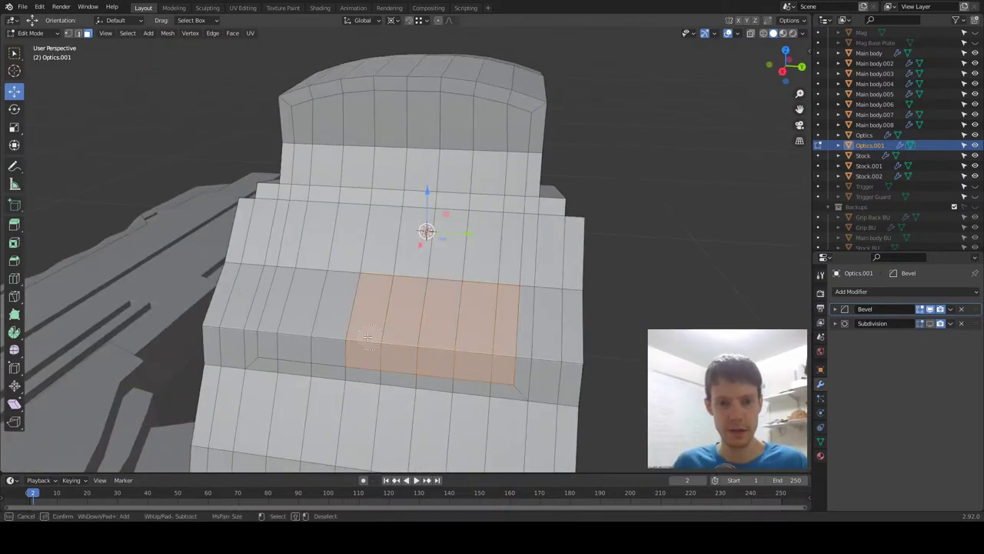
mouse_move(301, 290)
left_mouse_down()
mouse_move(327, 119)
mouse_move(419, 123)
mouse_move(500, 170)
left_mouse_up()
right_click(449, 218)
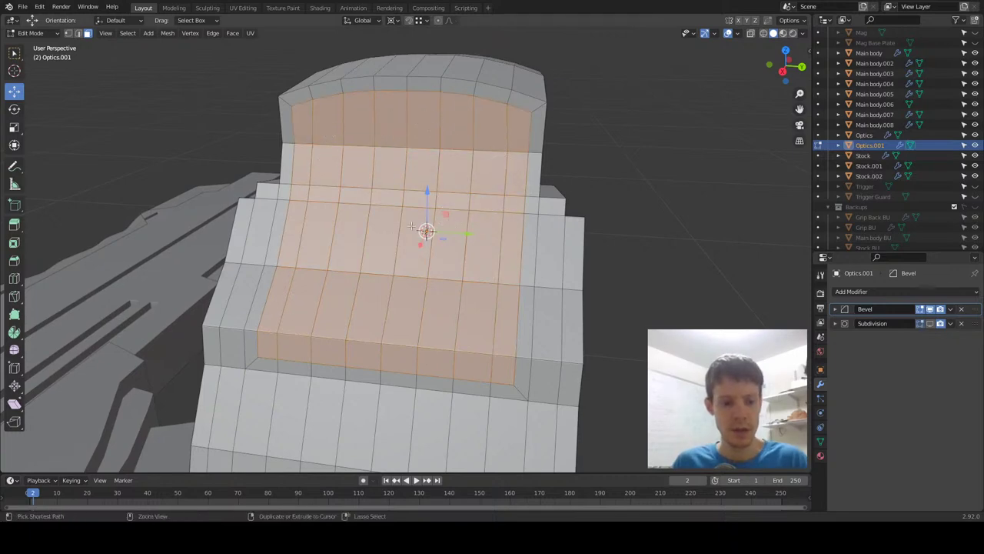
Bridge the selected faces of both ends with Bridge Edge Loops to open a passage through the Optics copy.
key("ctrl+e")
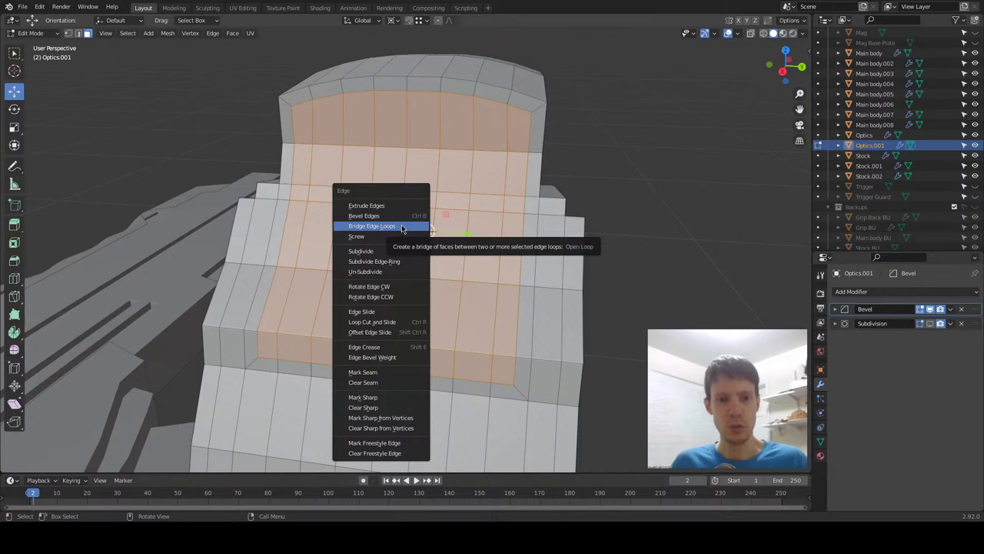
left_click(401, 226)
middle_click_drag(428, 238, 533, 241)
Clear the selection and add two evenly spaced loop cuts around the inside of the passage.
key("alt+a")
key("ctrl+r")
scroll(534, 242, "up", 1)
left_click(535, 242)
right_click(534, 241)
Deselect the mesh and enable the Subdivision modifier's viewport display on the Optics copy.
key("Tab")
key("Tab")
key("alt+a")
key("Tab")
left_click(929, 323)
middle_click_drag(595, 323, 211, 314)
Compare the Optics copy in Object Mode and Edit Mode, examining how the modifiers shade its side walls and ledges.
key("Tab")
scroll(330, 303, "up", 5)
middle_click_drag(334, 301, 345, 266)
scroll(301, 320, "down", 4)
scroll(310, 312, "up", 2)
scroll(342, 291, "up", 3)
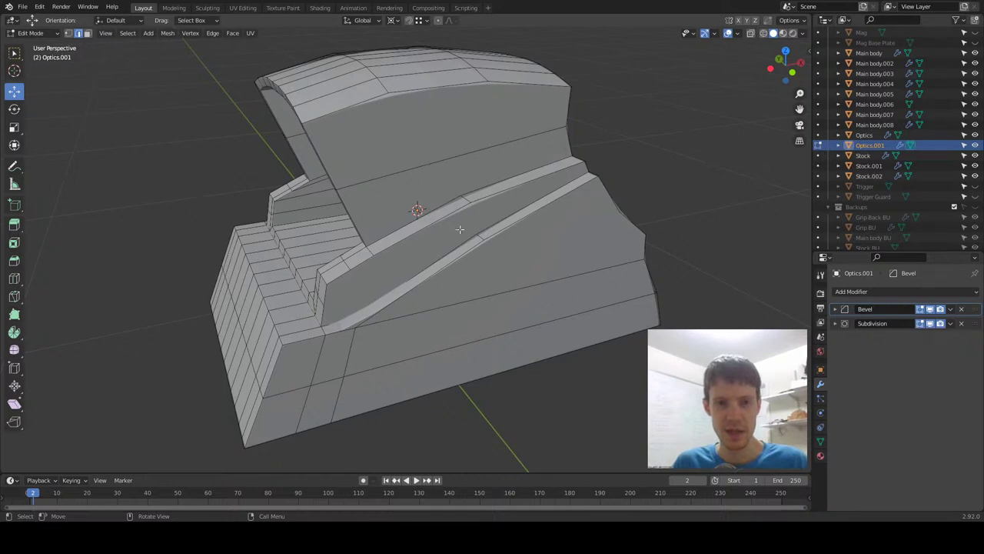
key("Tab")
scroll(467, 283, "up", 5)
middle_click_drag(458, 278, 435, 238)
scroll(436, 238, "down", 3)
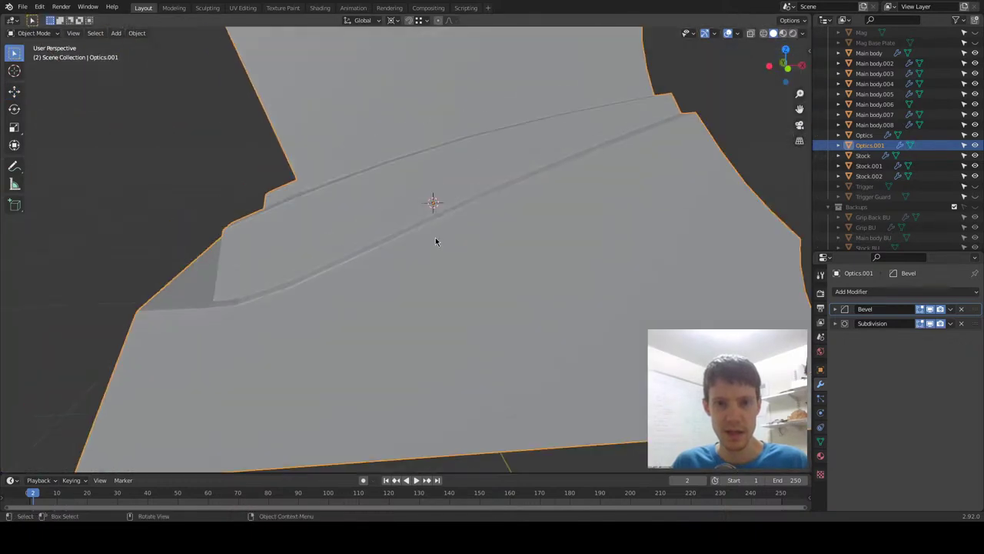
scroll(435, 241, "down", 4)
key("Tab")
middle_click_drag(438, 305, 470, 290)
key("Tab")
key("Tab")
key("Tab")
key("Tab")
scroll(352, 283, "down", 4)
key("Tab")
key("Tab")
key("Tab")
key("Tab")
Examine the subdivided mesh around the opening's rims, the inner walls and the stepped side ledges from several angles.
middle_click_drag(613, 323, 523, 338)
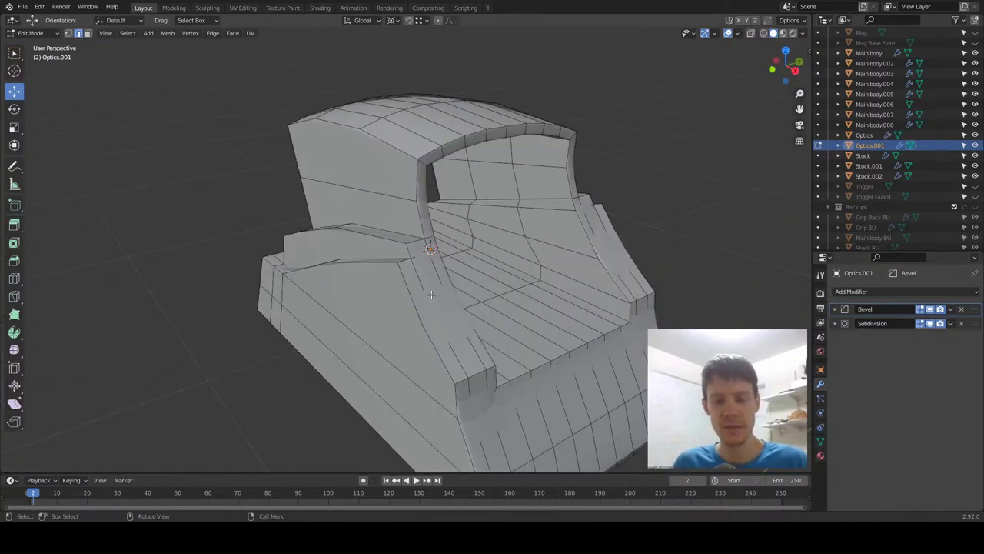
scroll(478, 275, "up", 5)
scroll(518, 304, "down", 4)
scroll(377, 351, "up", 2)
middle_click_drag(403, 289, 482, 262)
scroll(481, 263, "down", 5)
middle_click_drag(433, 306, 448, 361)
scroll(437, 347, "up", 5)
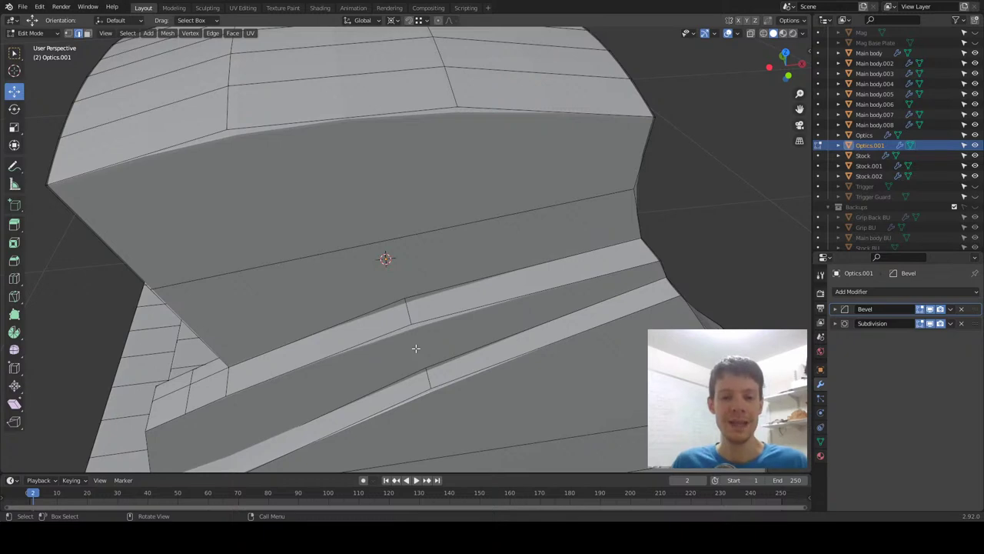
scroll(431, 300, "down", 3)
middle_click_drag(299, 386, 491, 250)
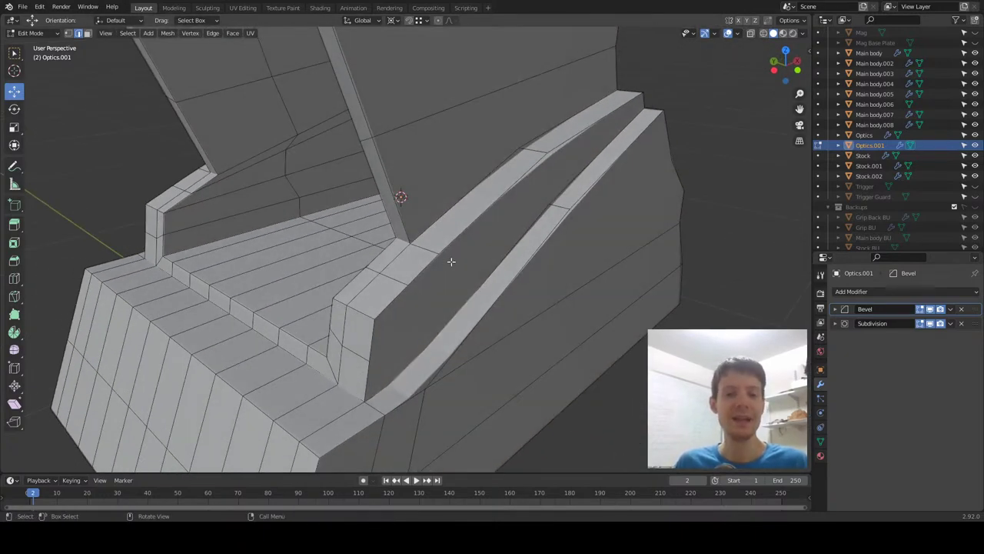
middle_click_drag(532, 288, 362, 336)
middle_click_drag(426, 365, 302, 313)
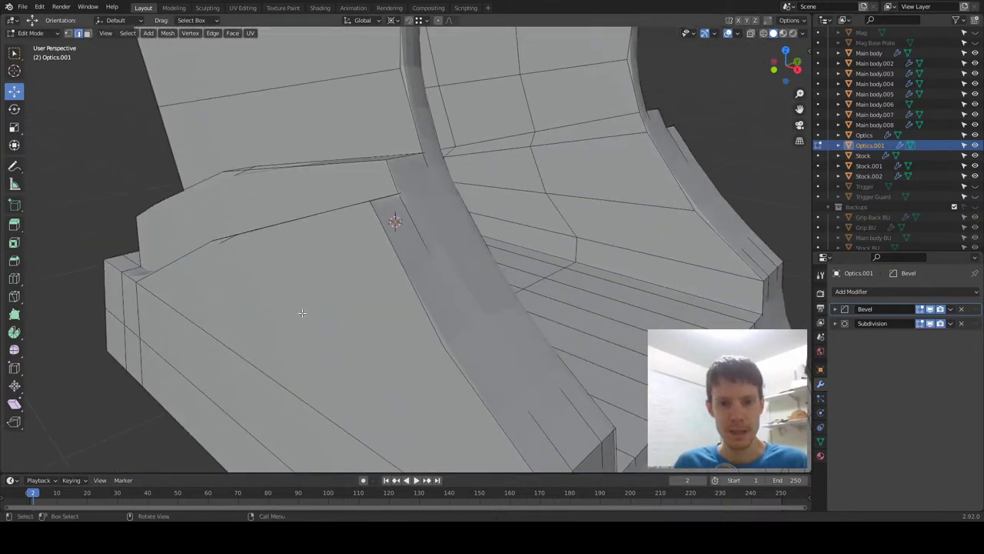
middle_click_drag(381, 299, 437, 294)
scroll(437, 293, "down", 6)
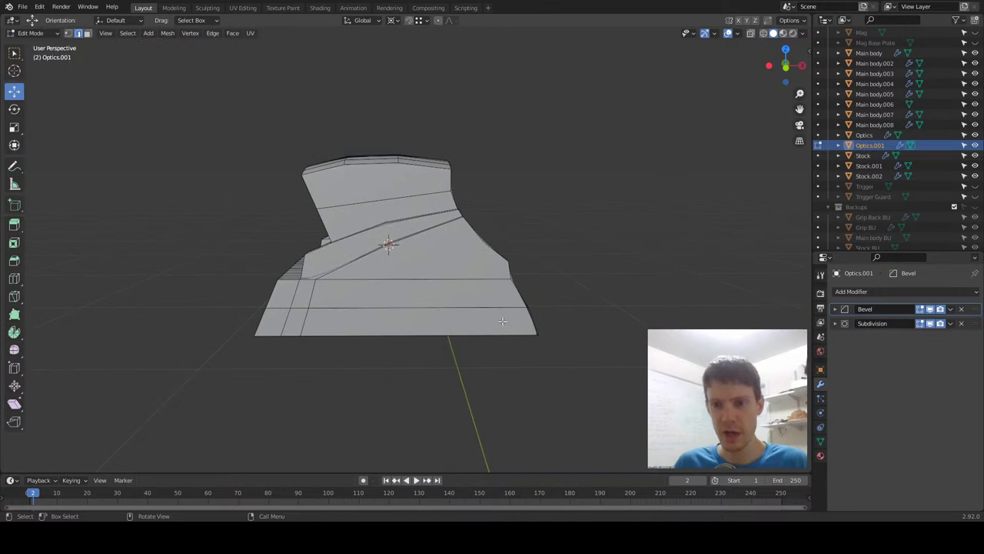
Box-select one half of the mesh in the right orthographic view and try deleting its vertices.
key("slash")
key("KP_3")
key("b")
left_click_drag(427, 115, 654, 369)
key("b")
key("Escape")
right_click(527, 173)
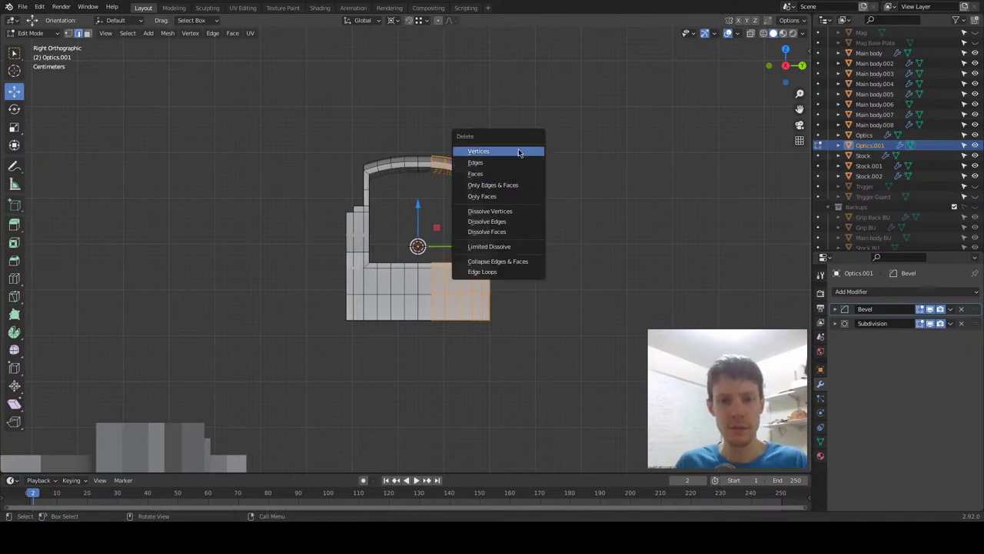
left_click(527, 152)
Turn on X-ray and box-select one half of the Optics copy's mesh, including the hidden geometry.
key("alt+z")
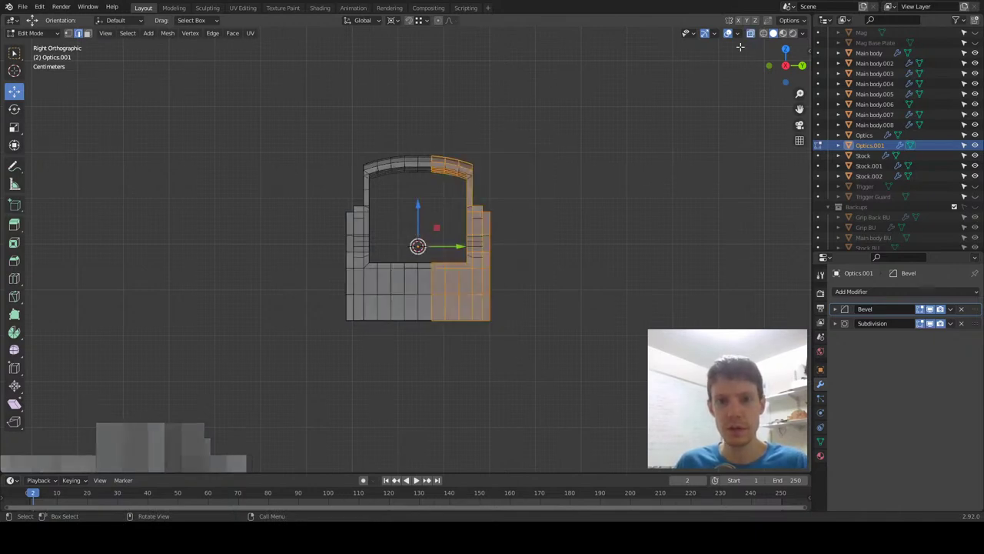
key("b")
left_click_drag(422, 125, 545, 371)
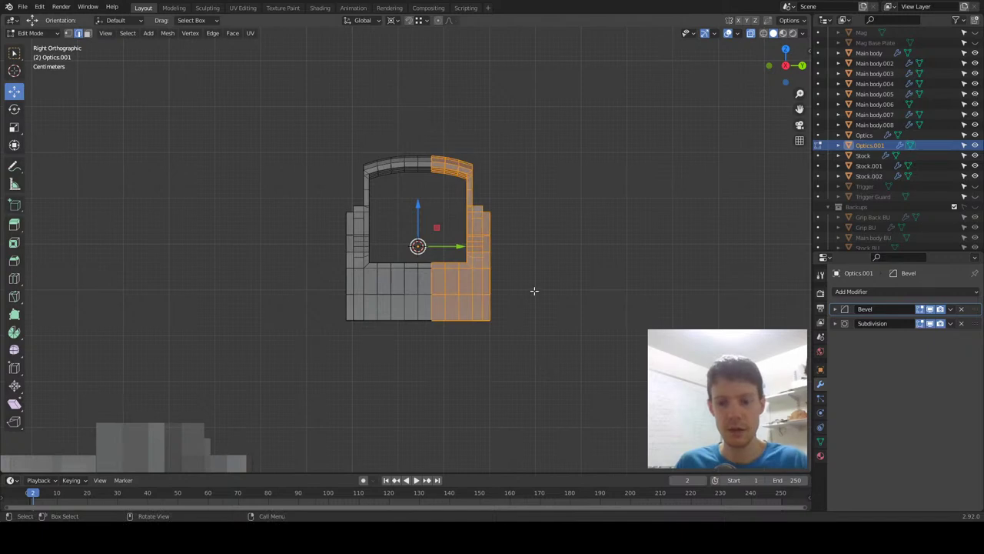
Try deleting the selected half of the mesh twice, undoing the deletion each time.
key("x")
left_click(530, 290)
key("Tab")
key("Tab")
key("ctrl+z")
key("ctrl+z")
key("ctrl+z")
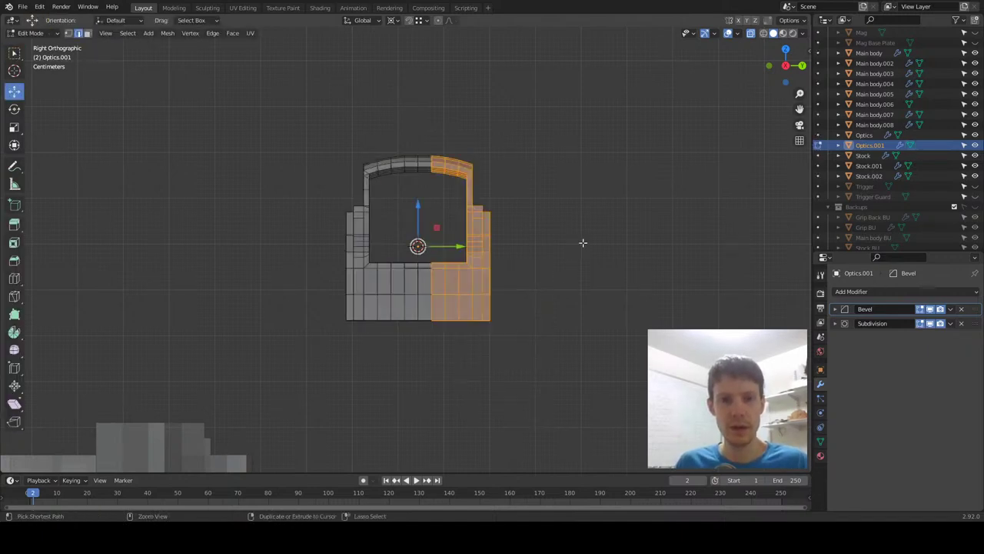
key("x")
left_click(594, 227)
key("ctrl+z")
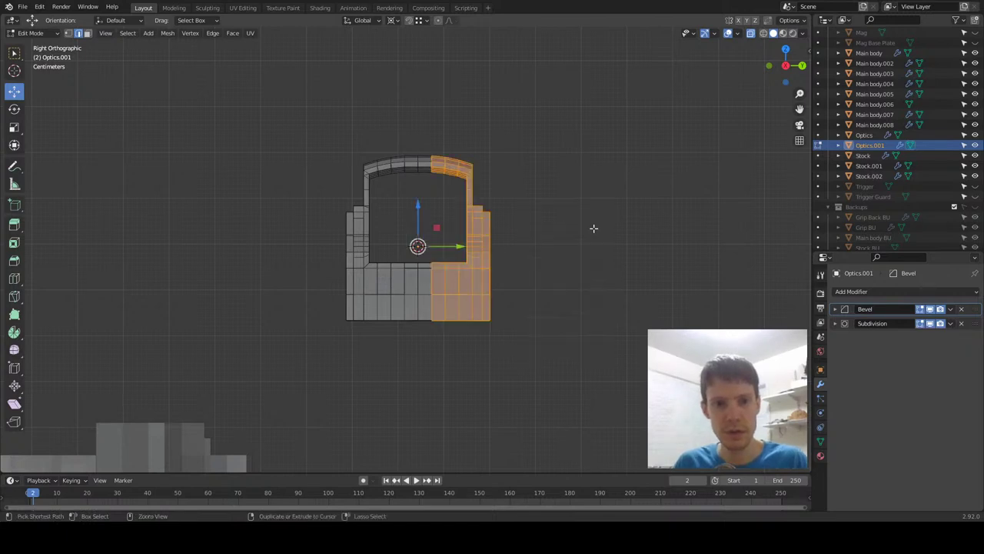
Redo the deletion of the selected half of the Optics copy's mesh.
key("ctrl+shift+z")
key("ctrl+z")
key("ctrl+shift+z")
key("ctrl+z")
key("ctrl+shift+z")
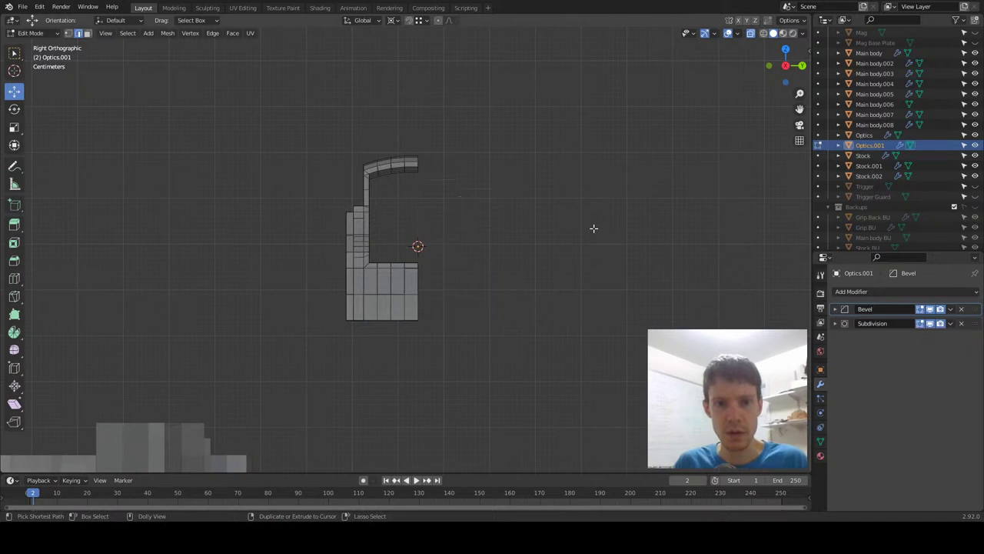
Add a Mirror modifier ahead of the Bevel, mirroring only across the Z axis with Clipping enabled.
key("Tab")
left_click(854, 291)
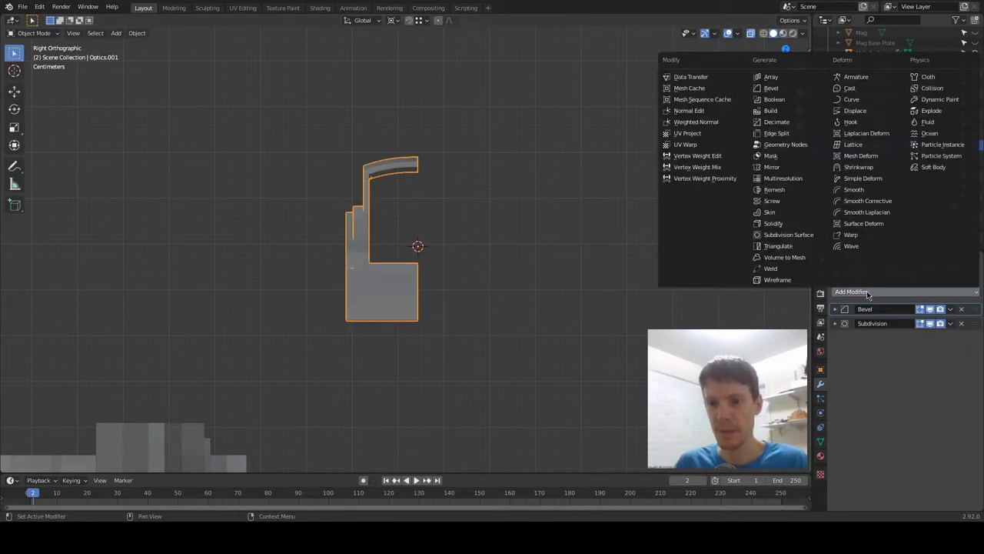
left_click(779, 169)
left_click_drag(974, 340, 973, 295)
left_click(954, 325)
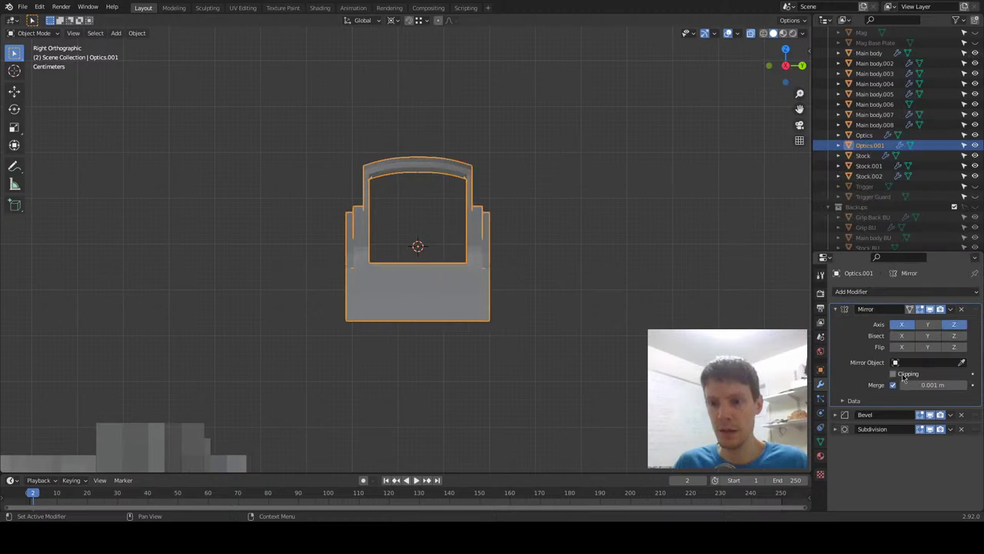
left_click(902, 325)
Add two evenly spaced vertical edge loops through the lower base band of the remaining half, without sliding them.
middle_click_drag(500, 315, 568, 343)
scroll(561, 340, "up", 4)
key("Tab")
middle_click_drag(462, 338, 510, 345)
scroll(349, 187, "down", 2)
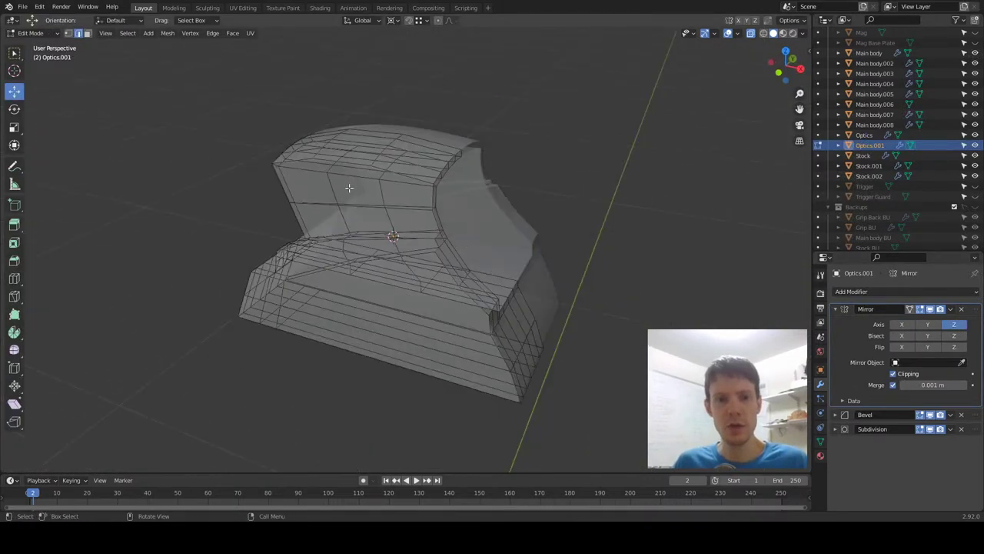
middle_click_drag(368, 350, 413, 288)
key("ctrl+r")
scroll(409, 332, "up", 1)
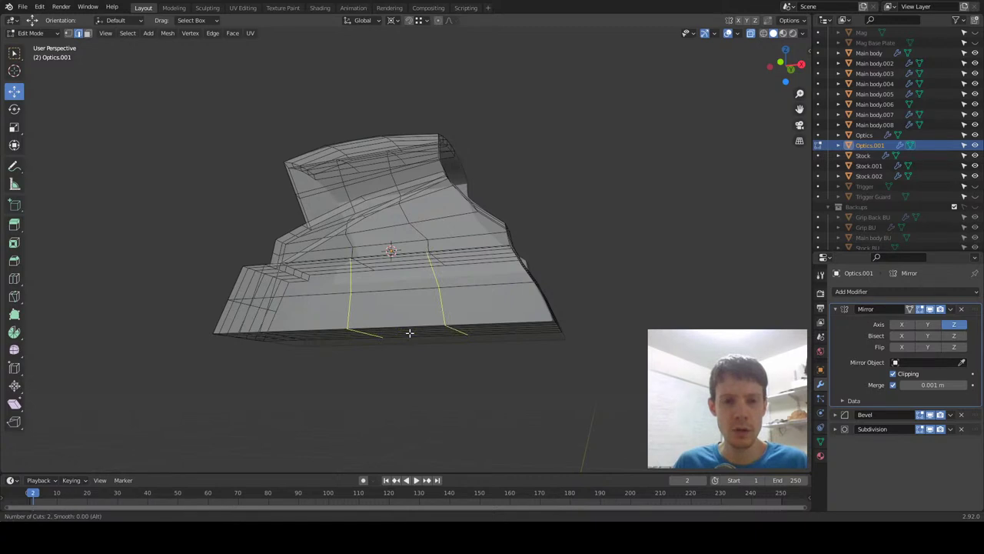
left_click(409, 332)
right_click(409, 332)
middle_click_drag(409, 332, 432, 305)
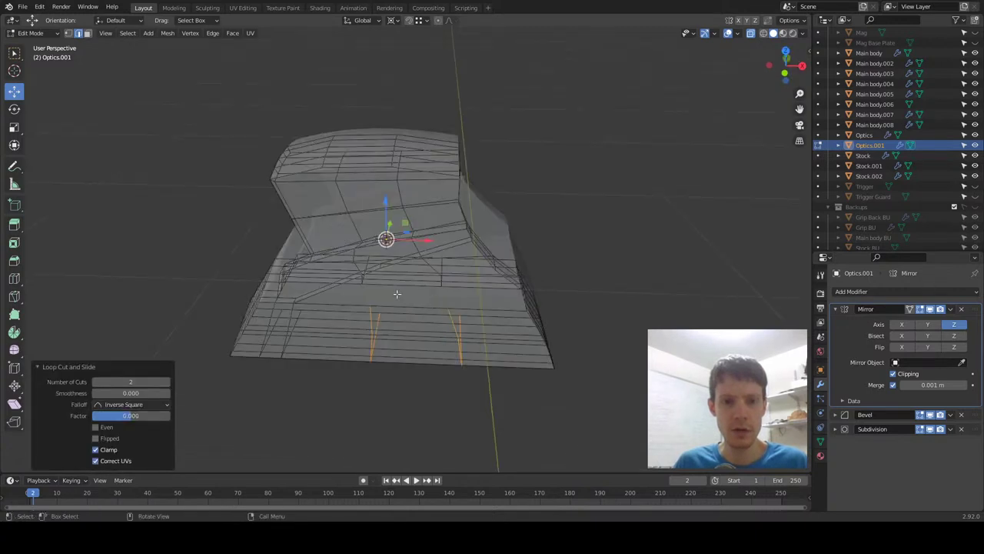
Try previewing a loop cut across the upper side wall, check the mesh in wireframe, and return to solid shading with X-ray off.
key("ctrl+r")
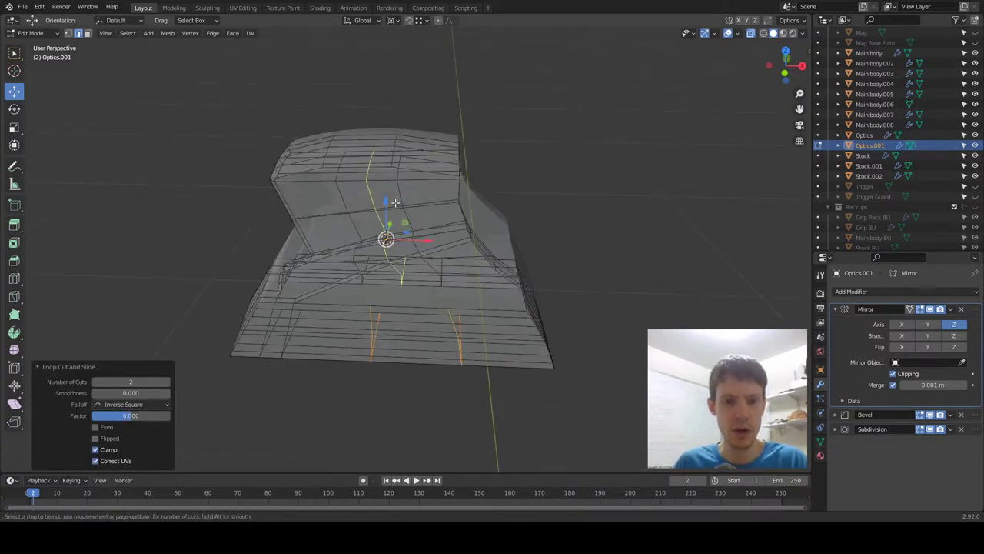
right_click(390, 250)
left_click(764, 34)
left_click(751, 34)
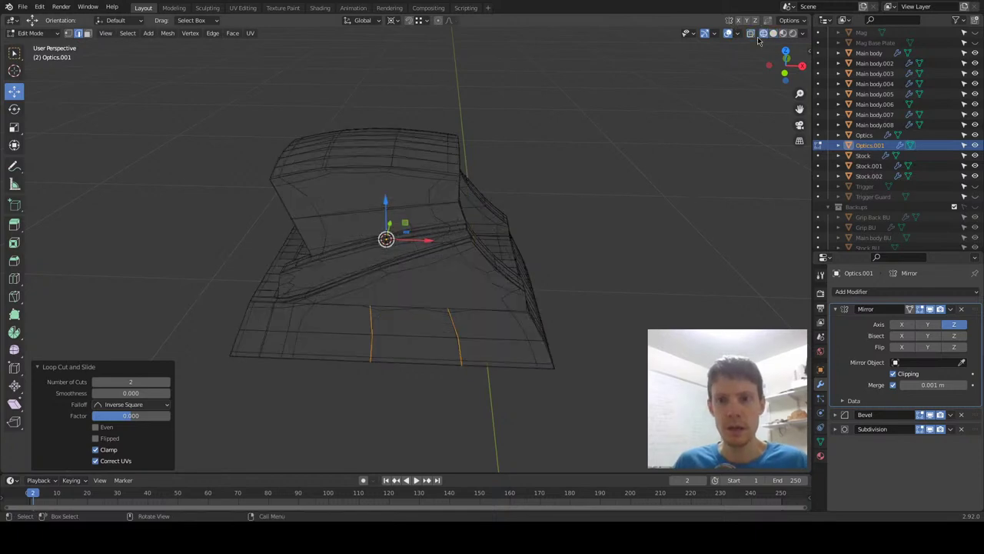
left_click(773, 34)
scroll(523, 263, "up", 6)
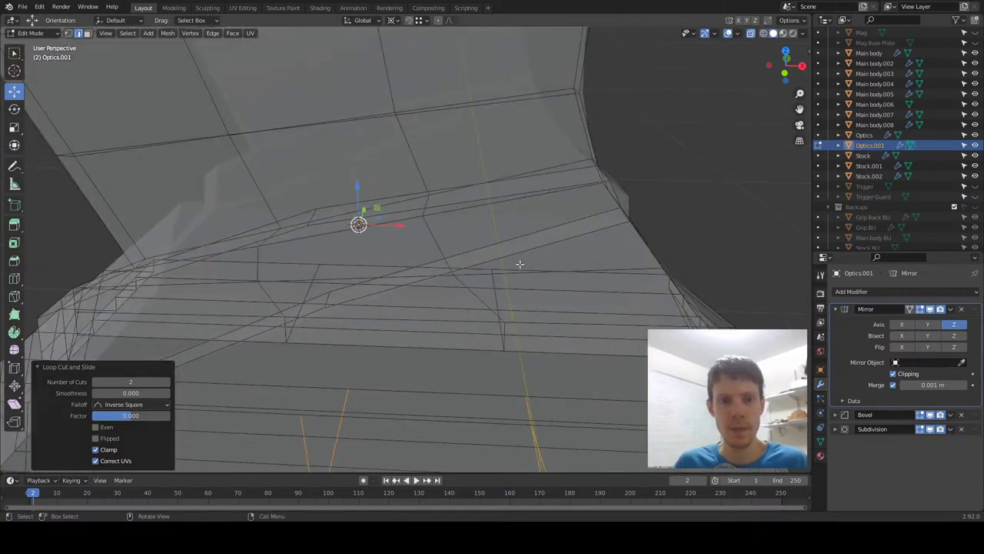
left_click(751, 34)
scroll(466, 336, "down", 3)
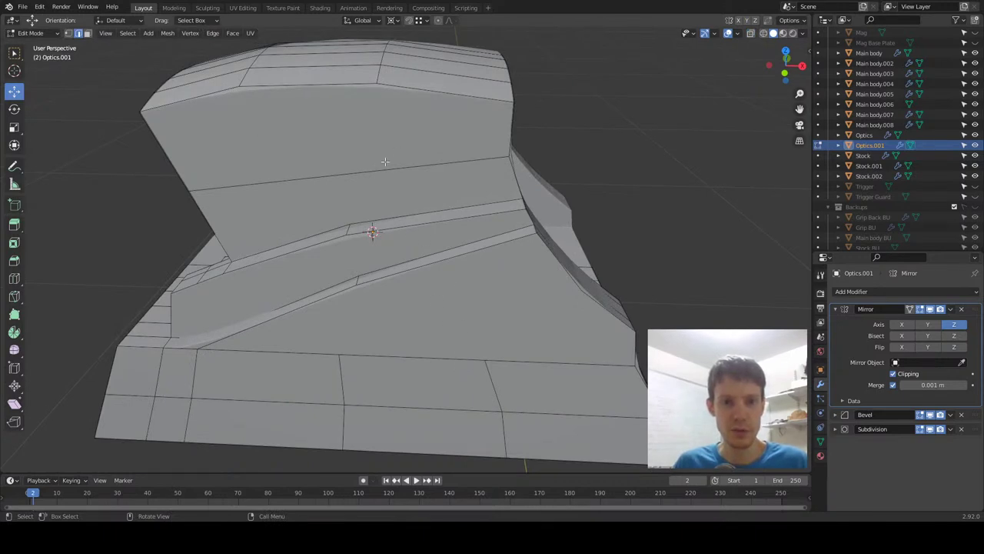
Knife-cut from the front base loop up across both side ledges and the upper wall to the roof rim vertex.
key("k")
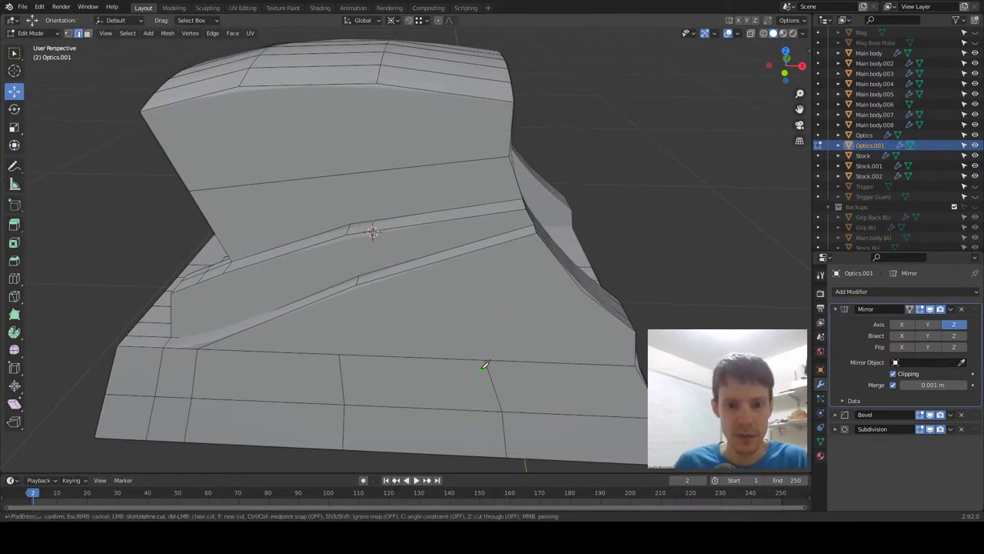
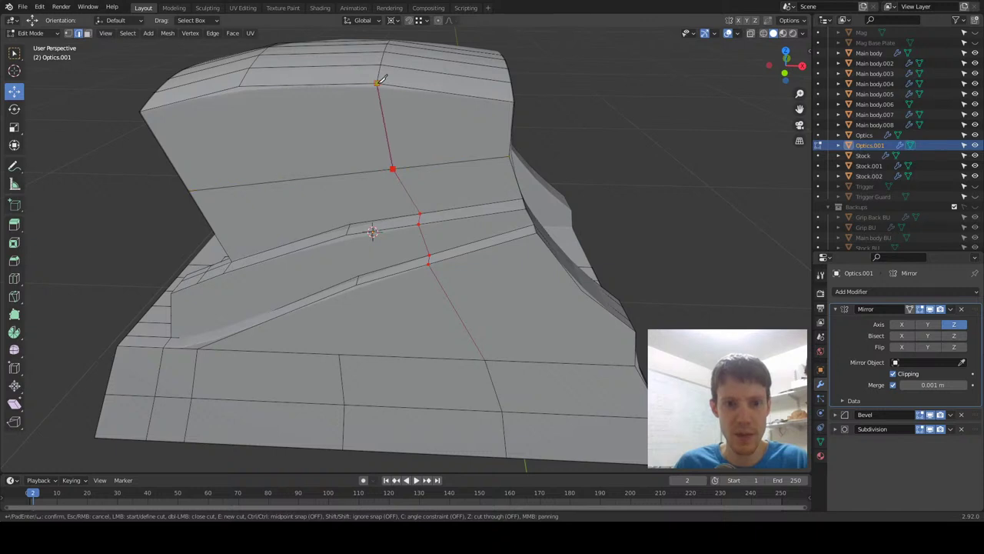
key("Return")
middle_click_drag(377, 230, 409, 340)
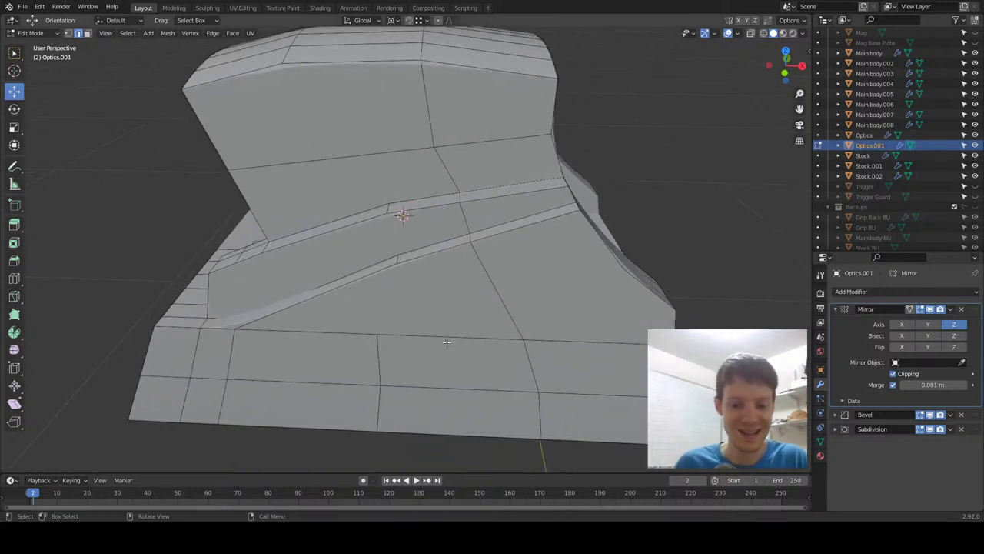
key("l")
key("alt+a")
Knife-cut from the rear base loop through the bends of both ledges and up the side wall to the roof rim.
key("k")
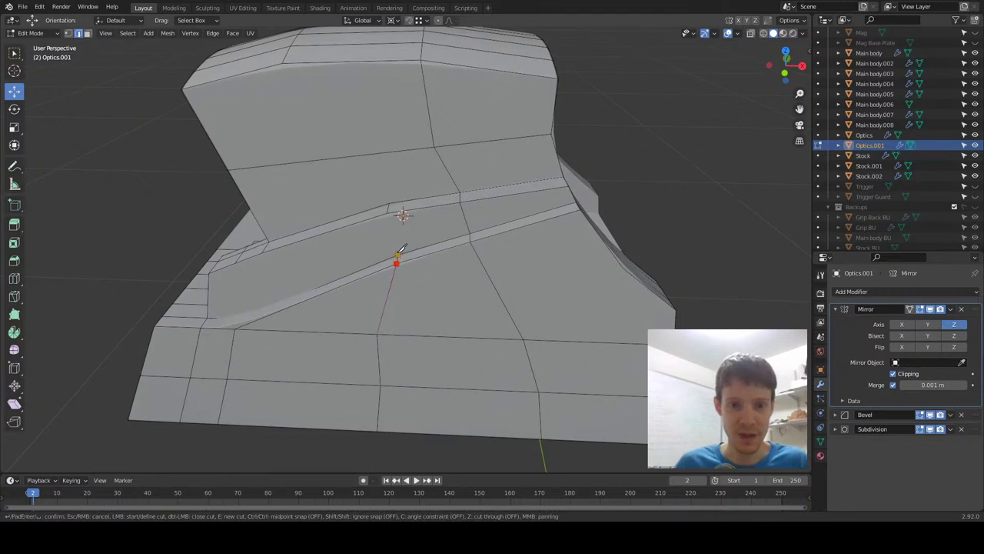
left_click(392, 315)
key("Return")
key("k")
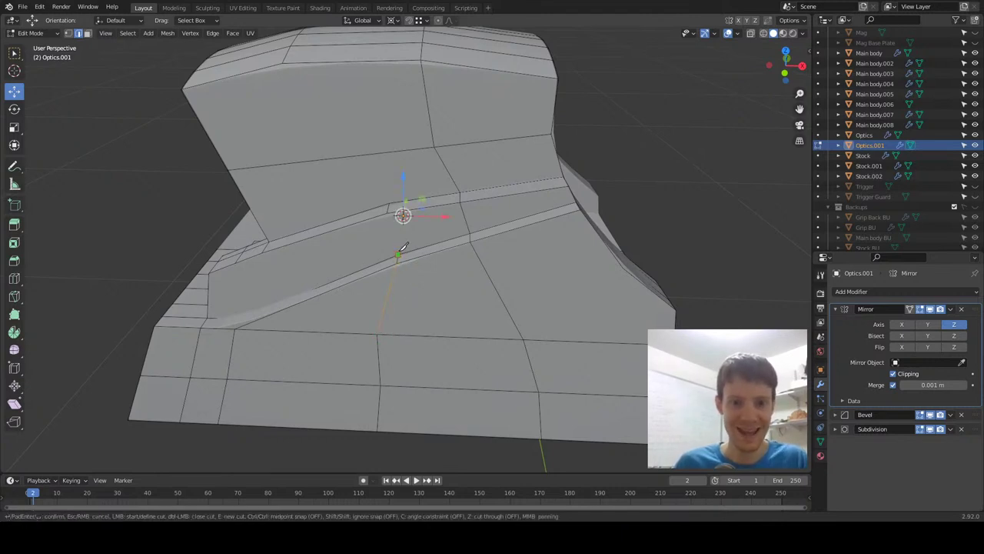
key("Escape")
key("k")
key("Return")
key("alt+a")
Turn off the Subdivision modifier's viewport display and knife-cut the recessed side face from the lower ledge's rear corner to the upper ledge.
middle_click_drag(696, 119, 671, 115)
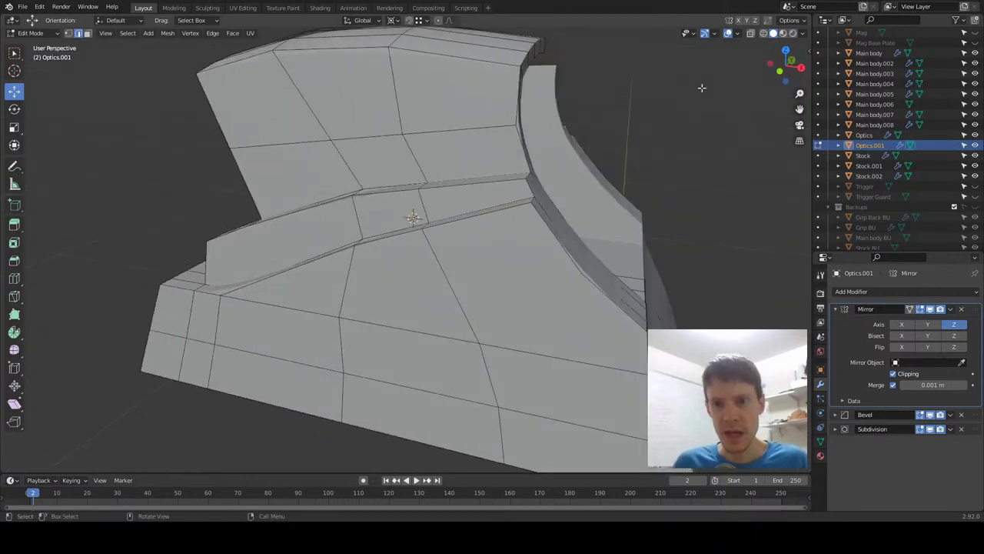
left_click(931, 429)
middle_click_drag(557, 335, 552, 352)
middle_click_drag(578, 316, 538, 260, "shift")
middle_click_drag(262, 262, 435, 260)
key("k")
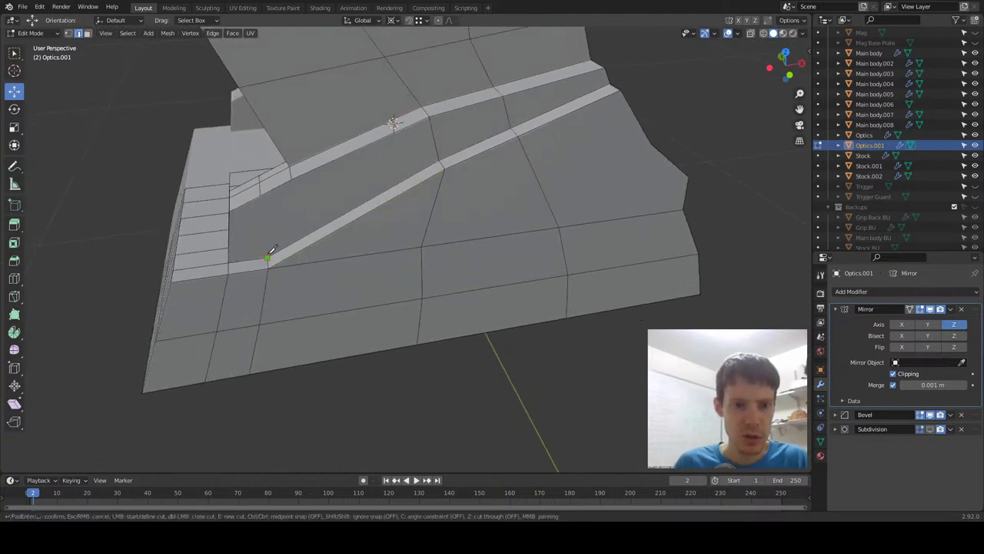
key("Return")
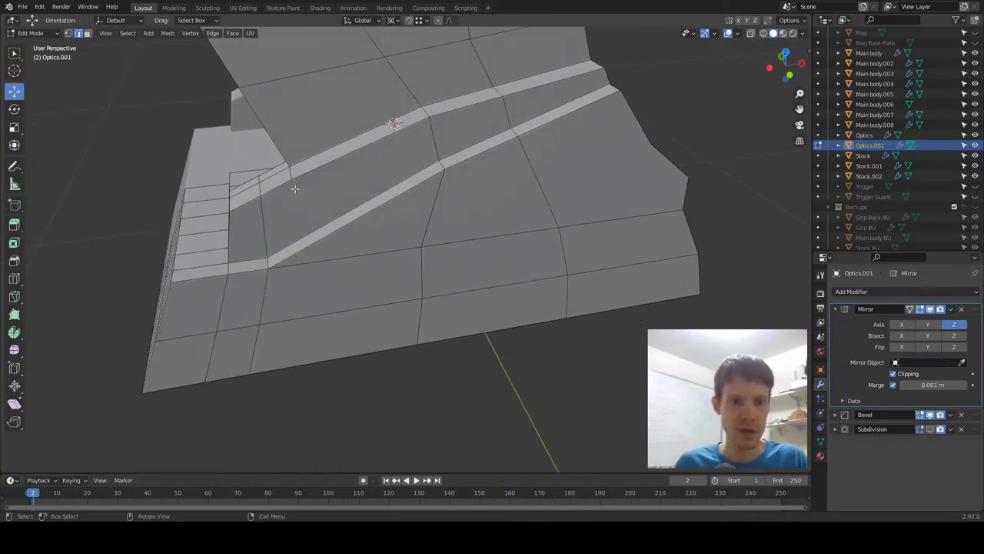
Knife-cut the recessed face down from the upper ledge's rear bend, and cut across the side panel from its front edge toward the rear.
key("k")
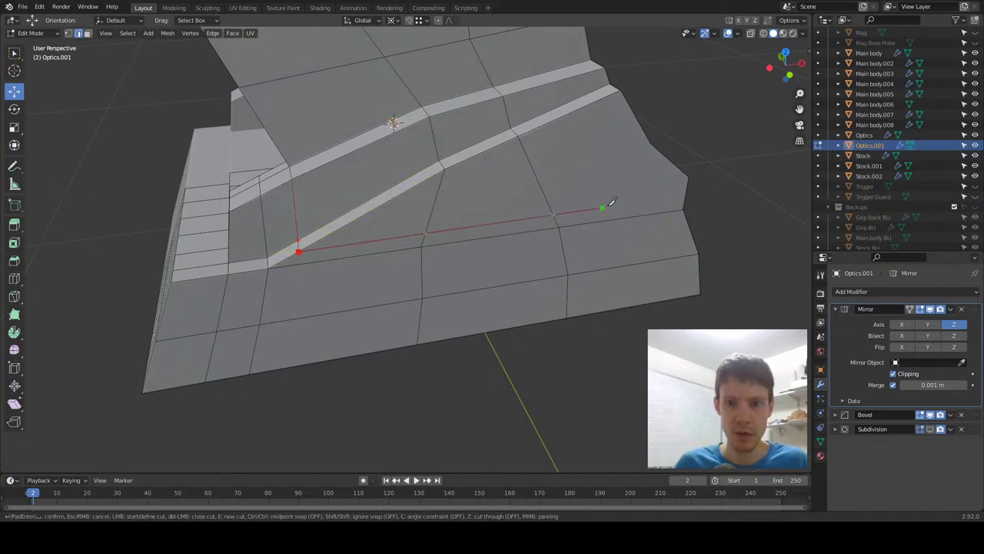
left_click(689, 176)
key("Return")
mouse_move(598, 231)
middle_mouse_down()
mouse_move(505, 238)
mouse_move(590, 247)
middle_mouse_up()
key("k")
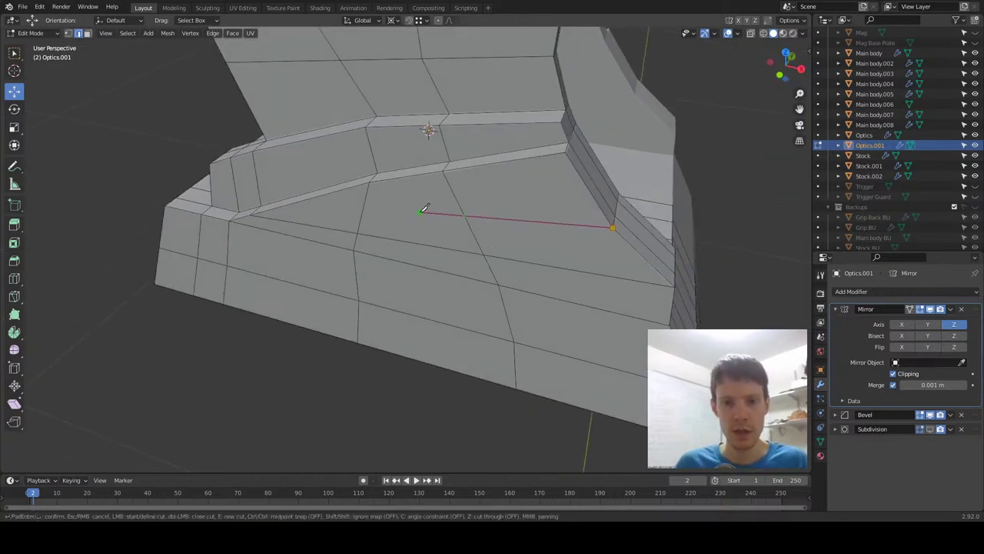
left_click(365, 205)
key("Return")
middle_click_drag(365, 205, 438, 254)
key("alt+a")
Save the weapon file and return the Optics copy to Object Mode.
scroll(315, 242, "down", 5)
scroll(376, 274, "up", 5)
key("ctrl+s")
scroll(375, 274, "down", 6)
key("Tab")
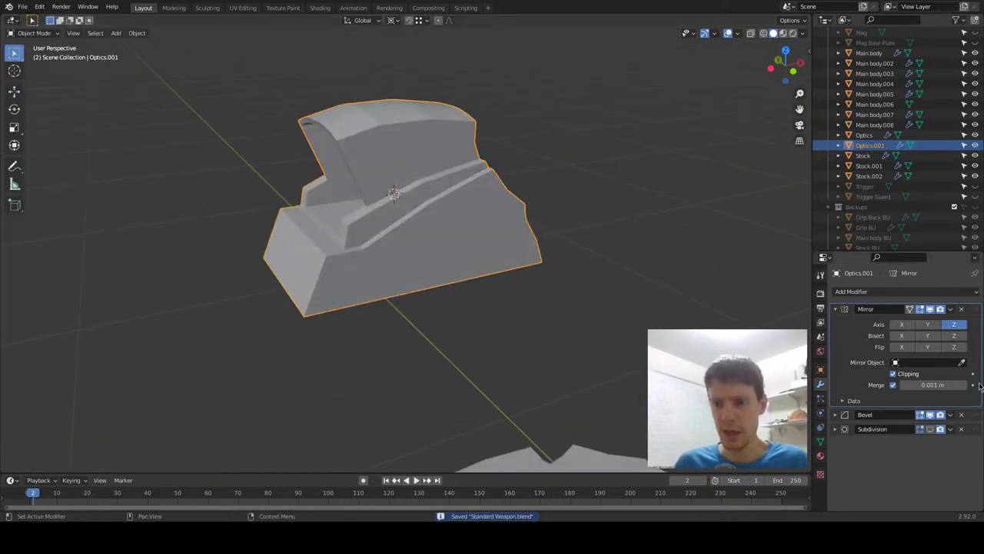
Examine the Optics copy's shading and new edge cuts up close in both object and edit modes.
scroll(515, 342, "up", 5)
middle_click_drag(514, 308, 475, 342)
scroll(619, 307, "down", 6)
scroll(374, 319, "up", 3)
key("Tab")
scroll(375, 319, "up", 5)
scroll(374, 319, "down", 5)
key("Tab")
key("Tab")
key("Tab")
scroll(500, 350, "down", 5)
Save the file and check the Optics copy beside the rifle body from several angles.
key("ctrl+s")
key("KP_Decimal")
middle_click_drag(363, 193, 469, 299)
middle_click_drag(466, 336, 395, 271)
middle_click_drag(200, 342, 303, 338)
key("ctrl+s")
middle_click_drag(457, 218, 374, 210)
middle_click_drag(379, 263, 403, 332, "shift")
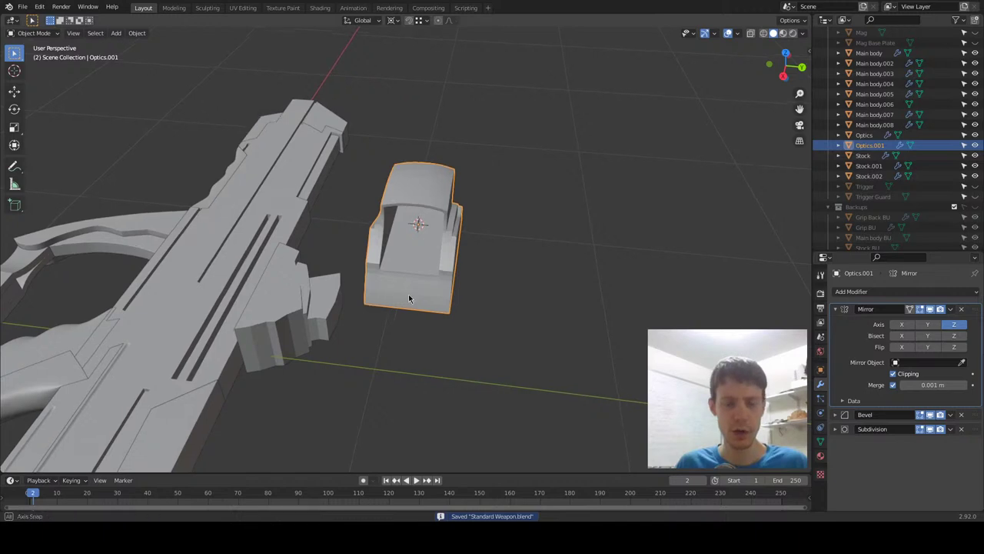
scroll(408, 300, "up", 5)
middle_click_drag(412, 288, 608, 303)
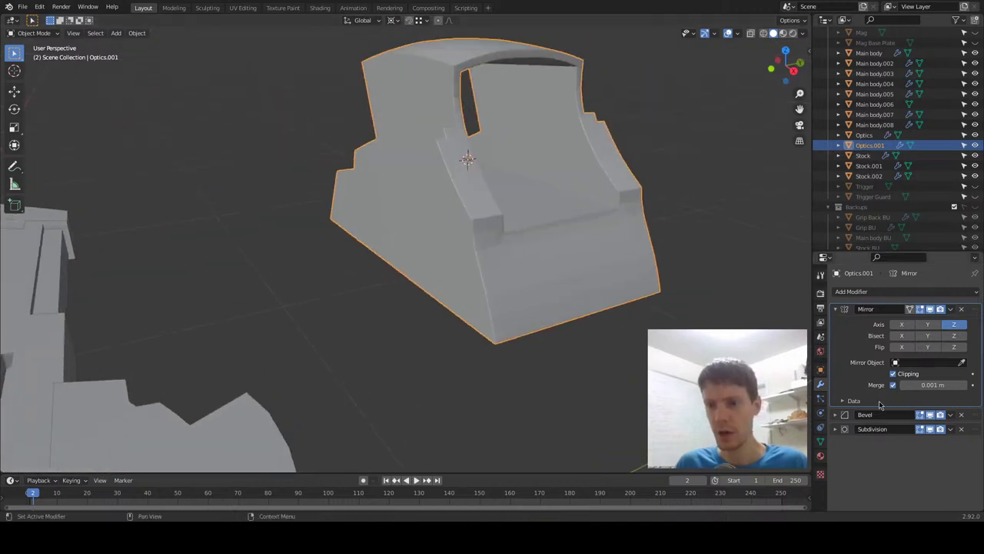
Set the Bevel modifier's width to 100 percent and open the Optics copy's mesh for editing.
left_click(836, 415)
left_click_drag(911, 453, 965, 454)
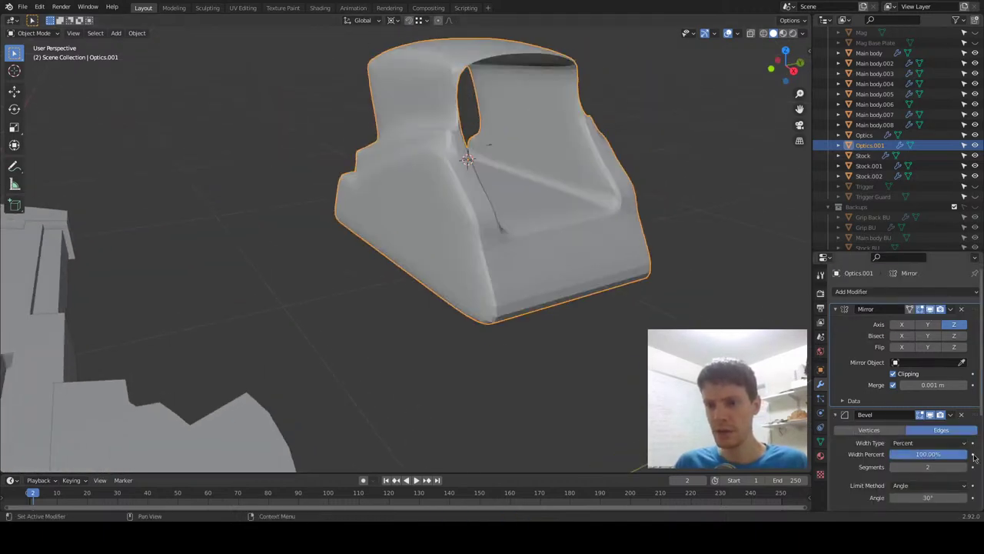
key("Tab")
middle_click_drag(566, 291, 520, 333)
Select a bottom side edge and extend the selection to all edges with similar face angles.
key("a")
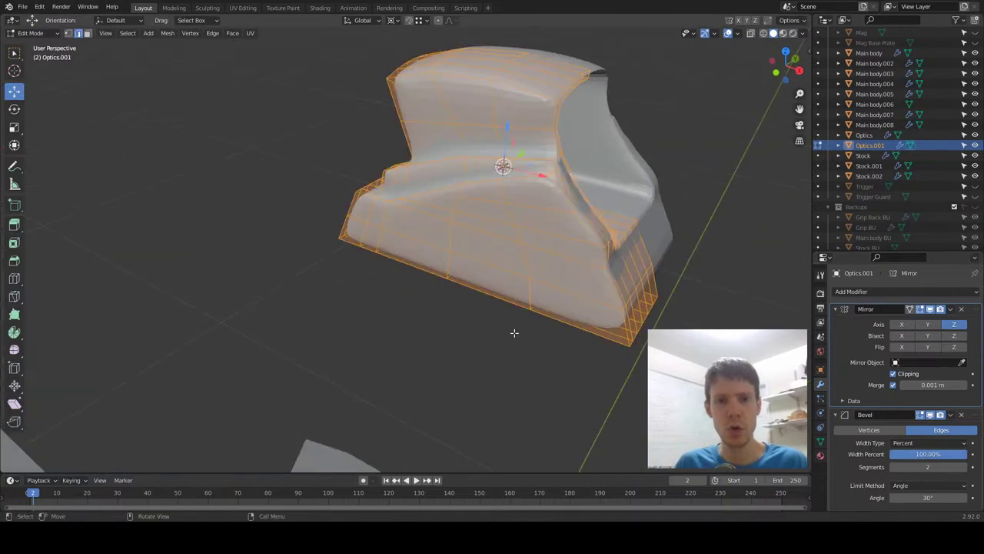
key("alt+a")
left_click(128, 33)
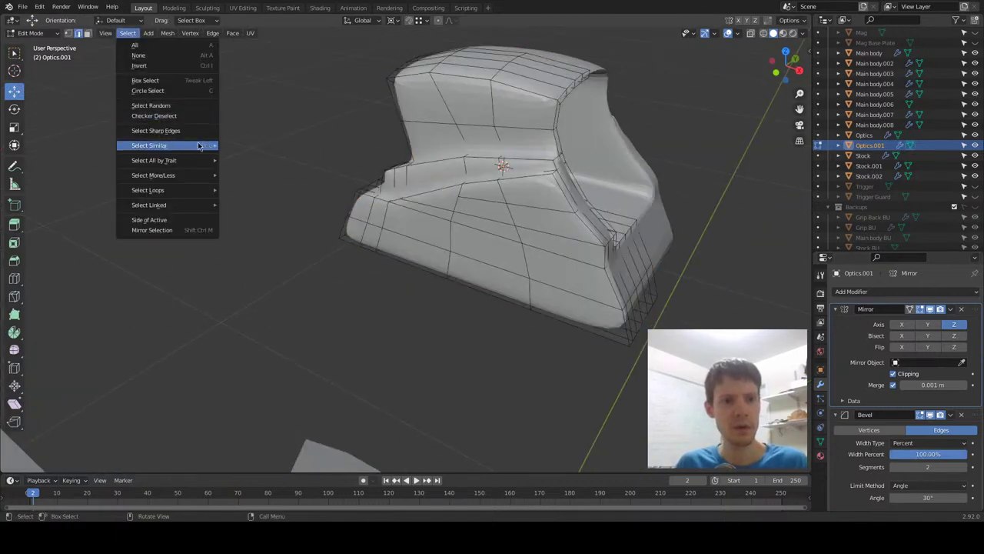
mouse_move(198, 143)
left_click(260, 180)
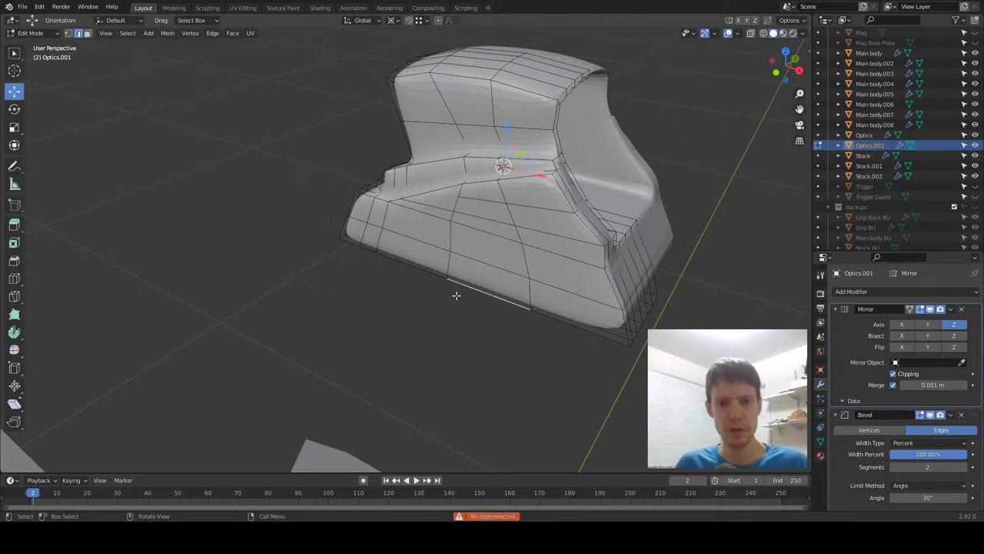
left_click(126, 33)
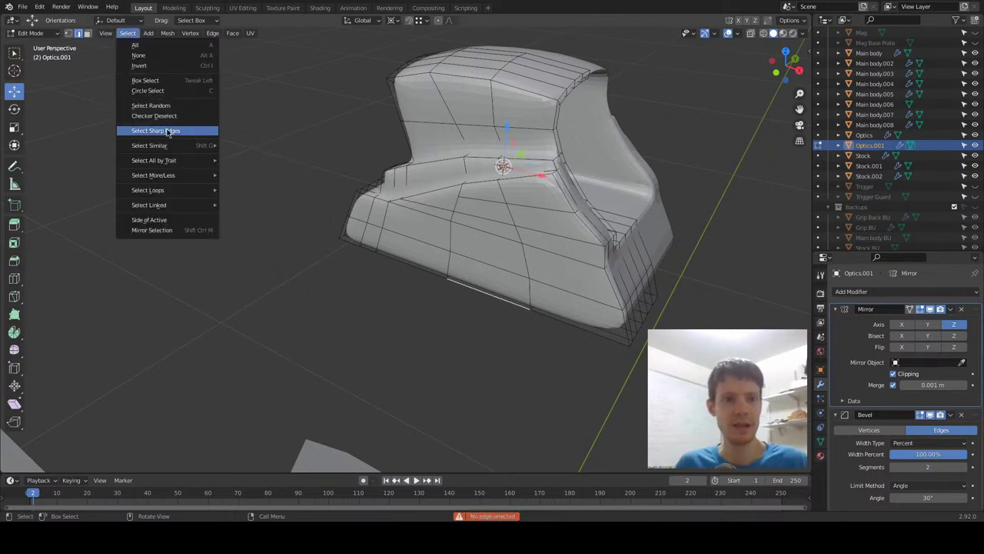
mouse_move(176, 146)
left_click(260, 179)
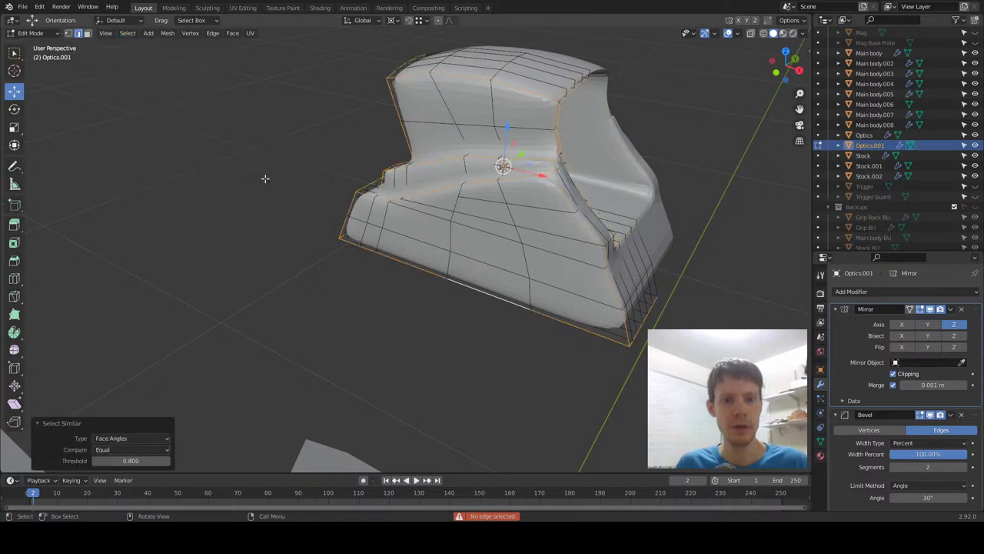
middle_click_drag(326, 217, 133, 445)
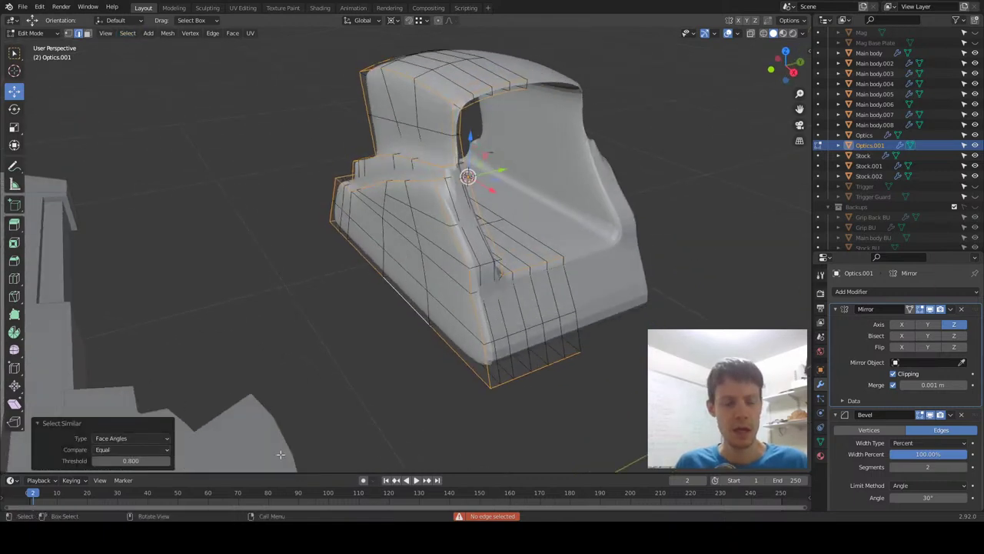
Set the selected edges' mean bevel weight to 0.02 and change the Bevel modifier's limit method to Weight.
key("n")
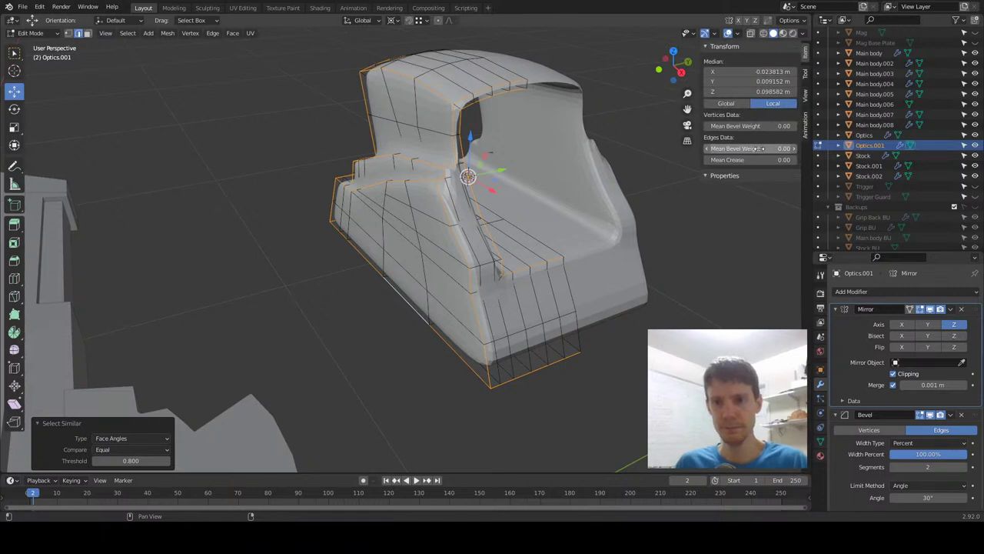
left_click(756, 148)
type(".02")
key("Return")
key("Tab")
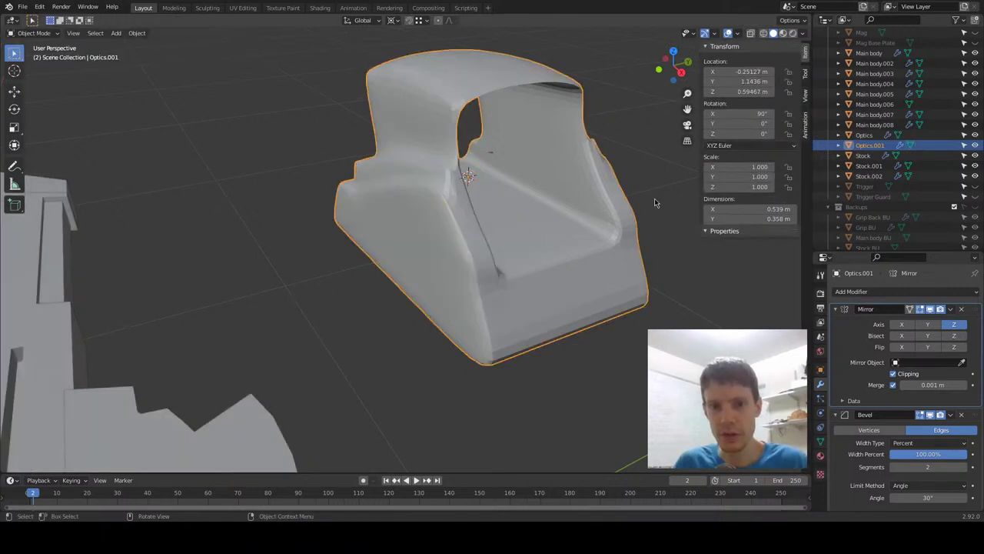
scroll(944, 469, "down", 3)
left_click(928, 424)
left_click(922, 454)
Examine the weighted bevels along the base, side ledges and front corner of the Optics copy from several angles.
middle_click_drag(577, 338, 617, 275)
key("Tab")
scroll(564, 280, "up", 4)
middle_click_drag(439, 141, 505, 223, "shift")
left_click(520, 266)
scroll(672, 79, "up", 1)
key("Tab")
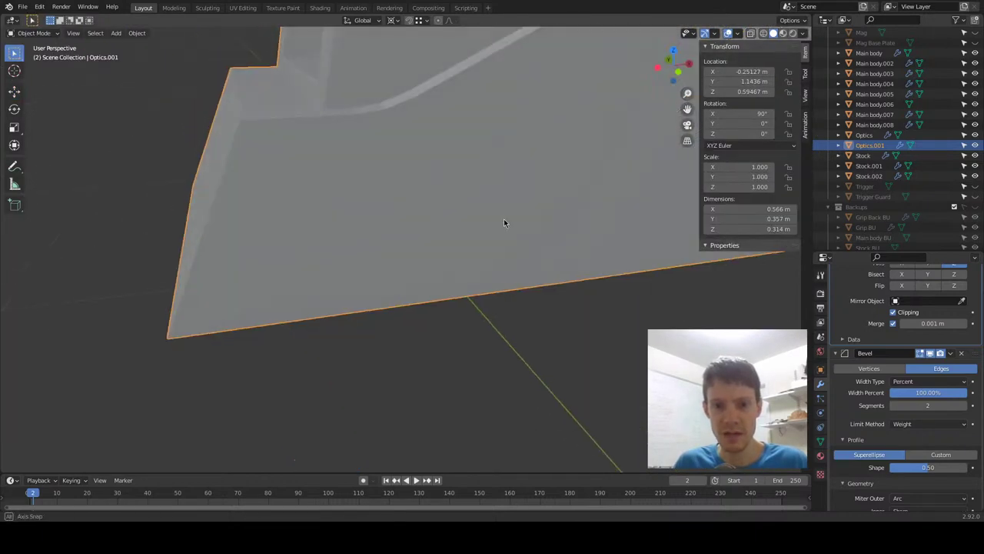
middle_click_drag(405, 117, 419, 158)
key("KP_7")
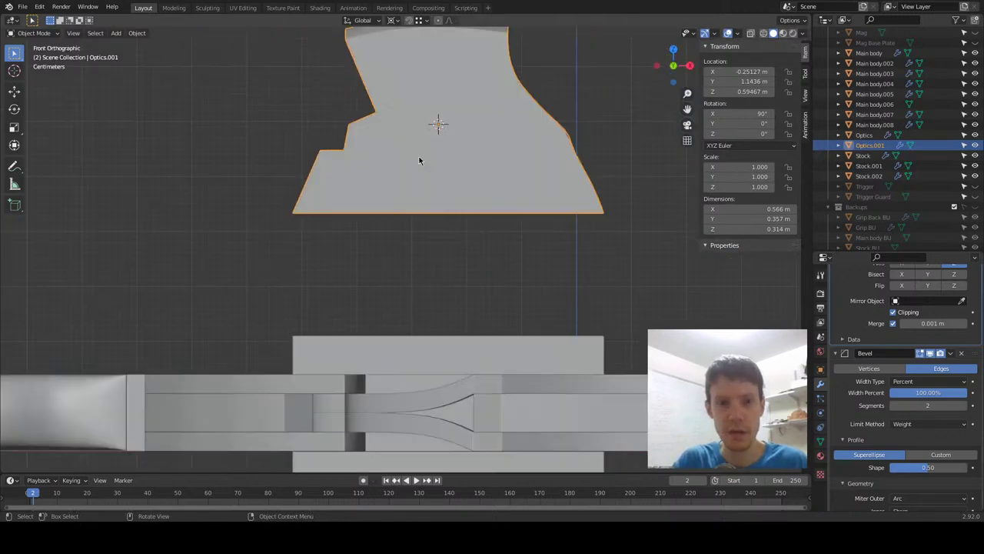
middle_click_drag(487, 295, 471, 261)
scroll(400, 314, "down", 2)
middle_click_drag(223, 304, 392, 297)
key("Tab")
middle_click_drag(503, 295, 488, 292)
scroll(487, 292, "up", 2)
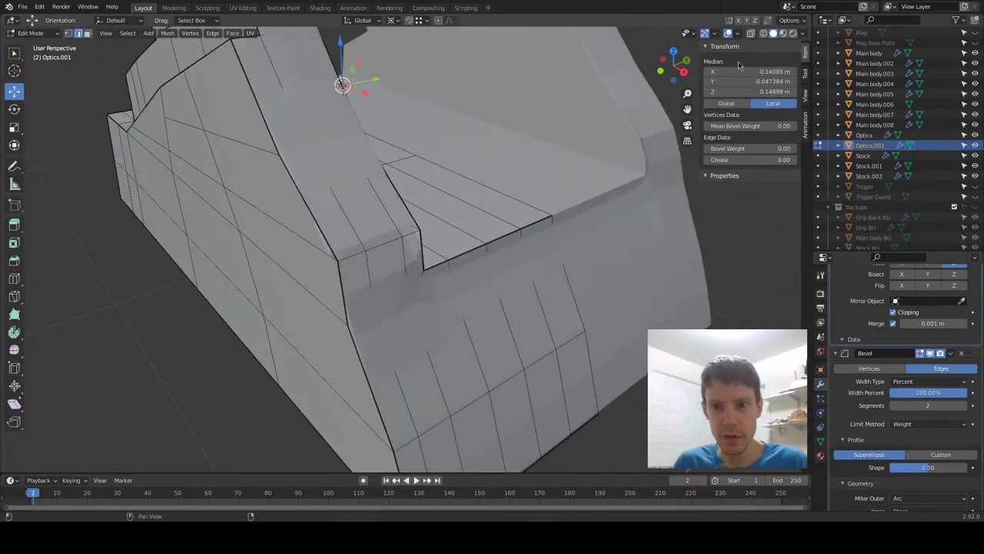
Set the mean bevel weight of the edges below the front lip to 0.02 with Subdivision hidden, and show Subdivision in the viewport again.
left_click(765, 34)
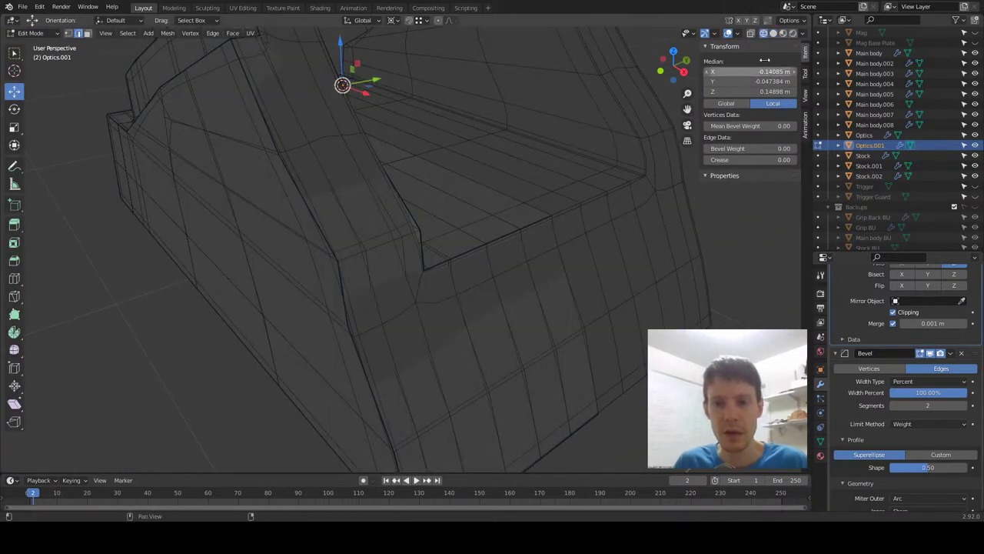
left_click(774, 34)
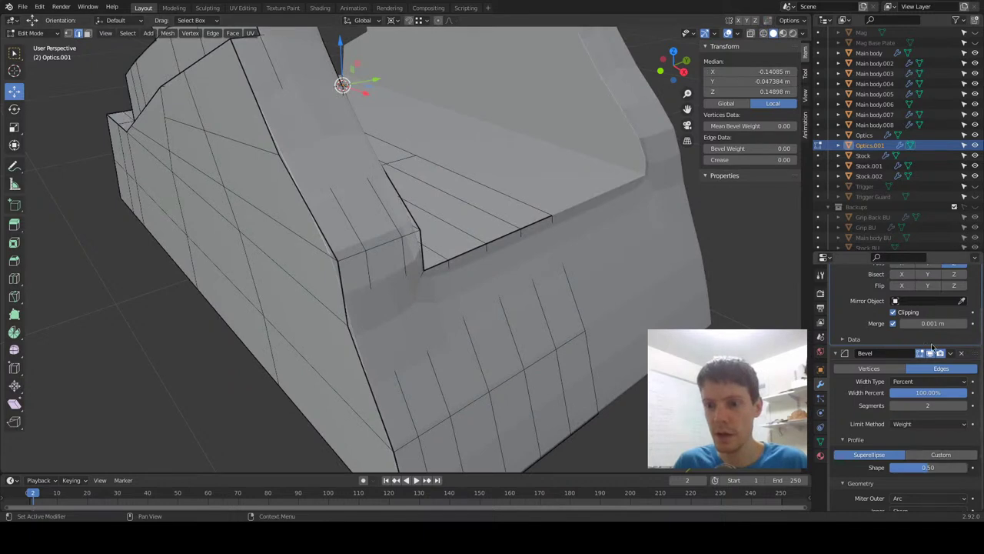
scroll(928, 382, "down", 3)
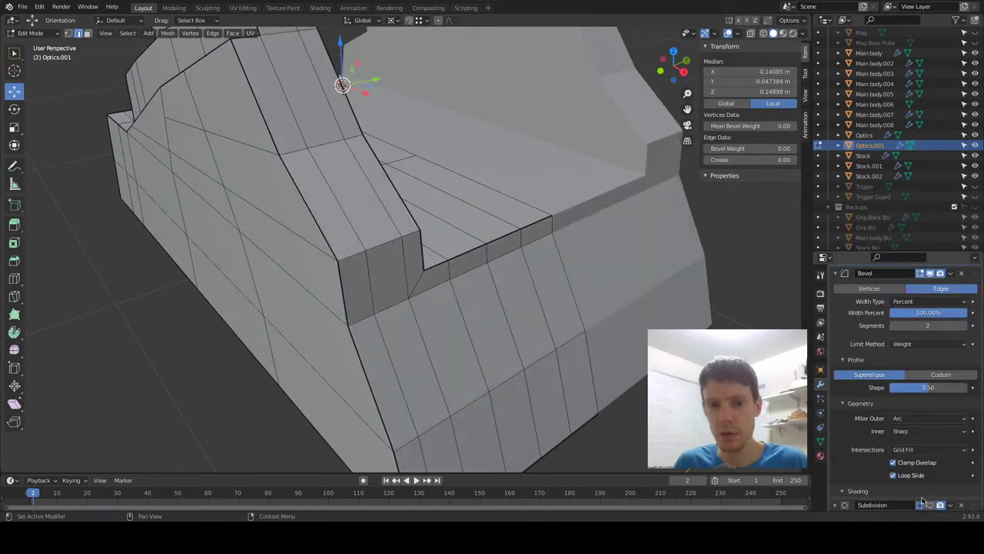
key("ctrl+z")
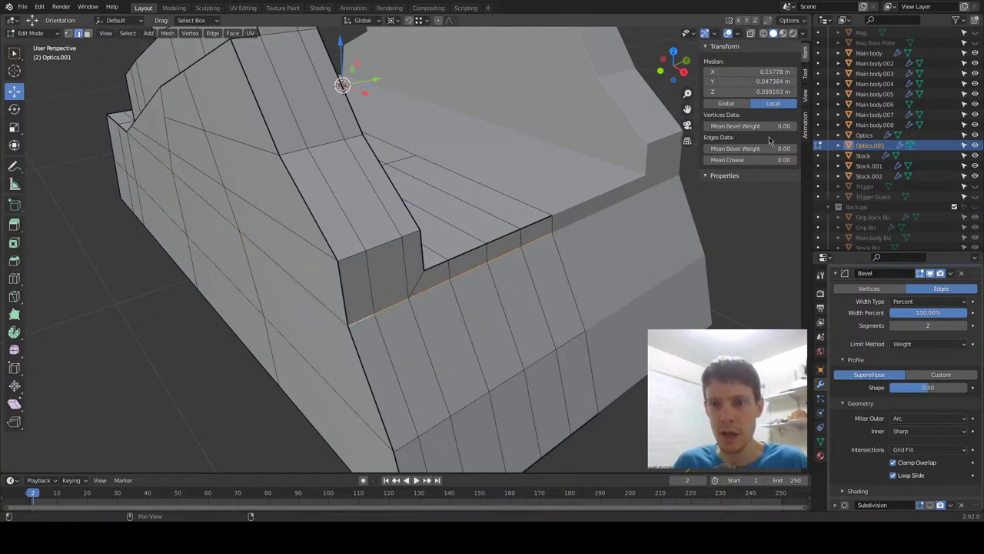
left_click(762, 148)
type(".02")
key("Return")
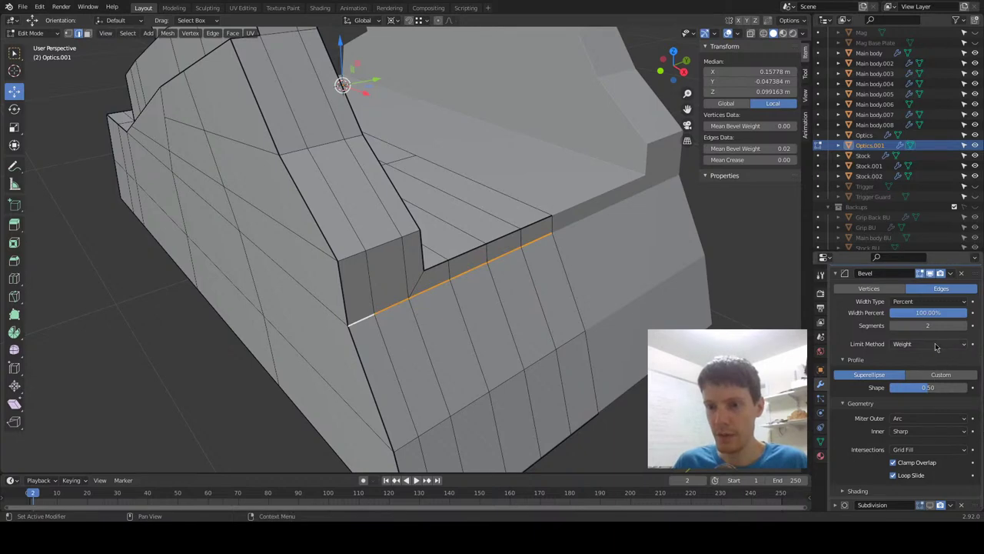
left_click(931, 505)
key("Tab")
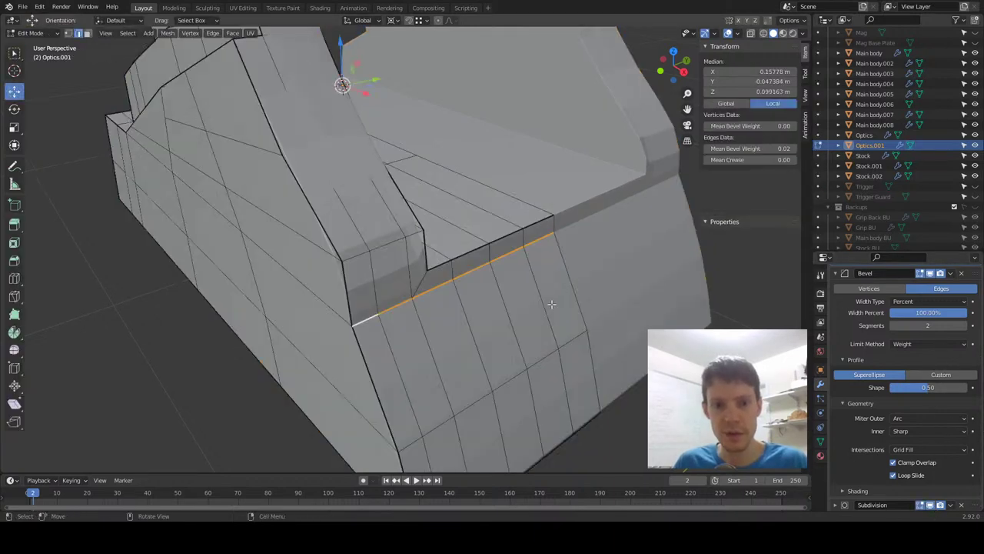
key("Tab")
Set the mean bevel weight of the edges across the top of the side arm's front end to 0.02.
left_click(405, 233)
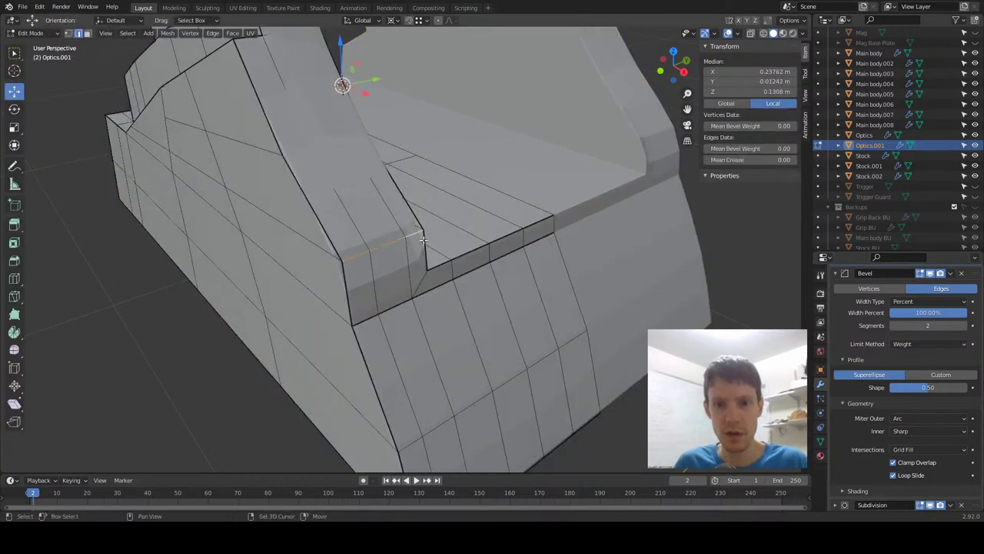
left_click(759, 149)
type(".02")
key("Return")
key("Tab")
Set the bevel weight of the short edge across the bend of the outer side ledge to 0.02.
middle_click_drag(537, 275, 565, 267)
scroll(417, 262, "down", 6)
middle_click_drag(415, 266, 522, 279)
scroll(456, 283, "up", 6)
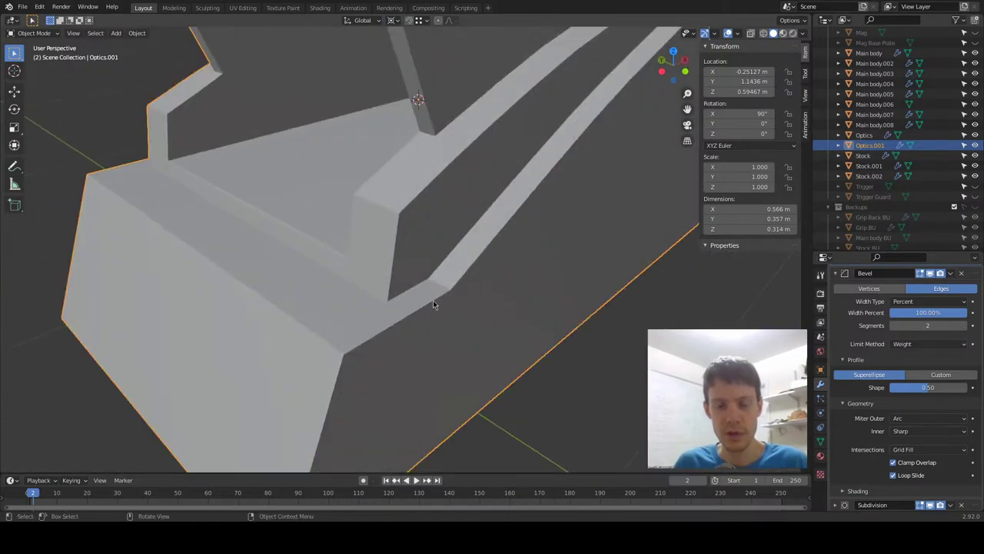
key("Tab")
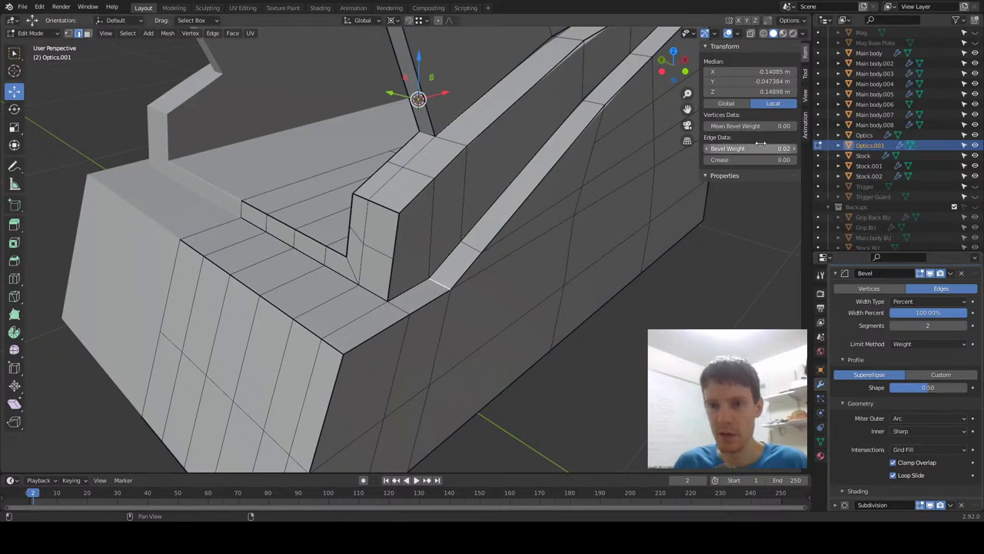
Apply smooth shading to the Optics copy in Object Mode.
key("Tab")
scroll(502, 261, "up", 3)
scroll(502, 261, "up", 2)
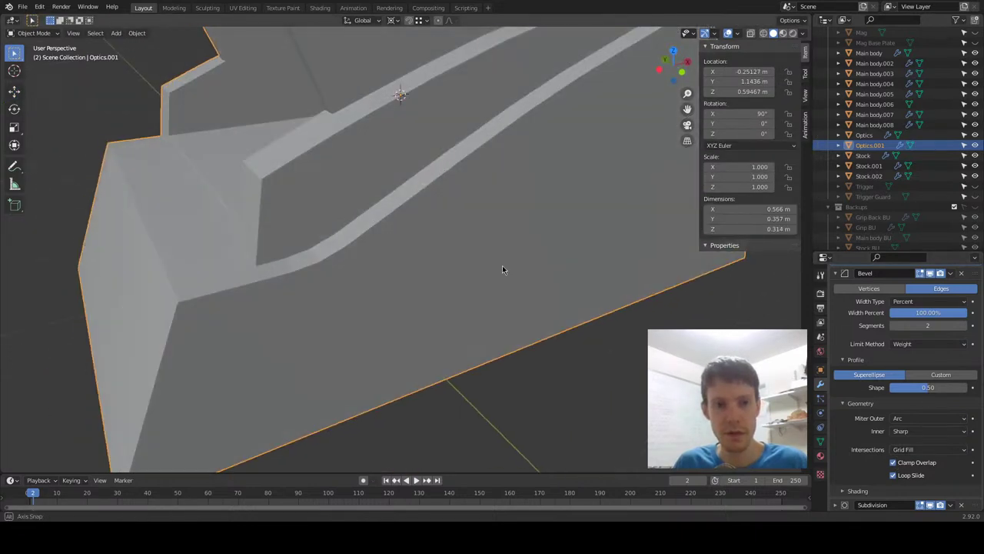
left_click(138, 35)
left_click(177, 237)
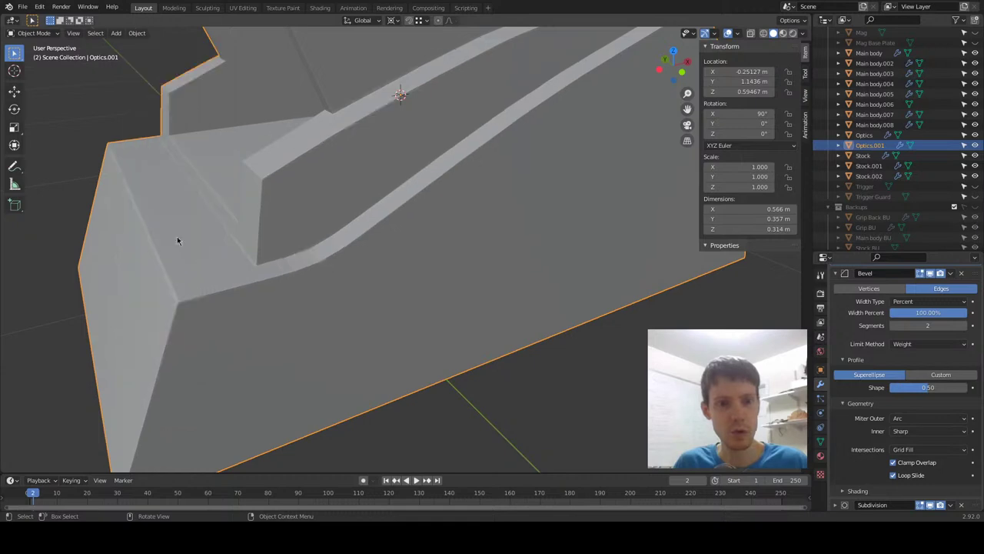
Examine the smooth shading around the side ledges from several angles, comparing the mesh with the Object Mode result.
scroll(466, 307, "down", 8)
middle_click_drag(500, 312, 485, 330)
scroll(485, 330, "up", 10)
key("Tab")
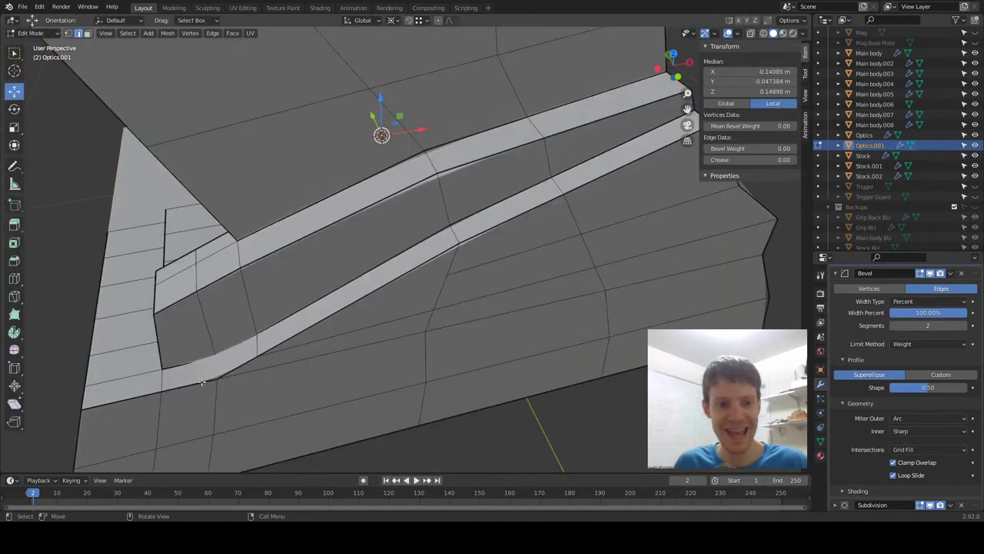
middle_click_drag(215, 368, 329, 295)
key("Tab")
scroll(540, 274, "down", 6)
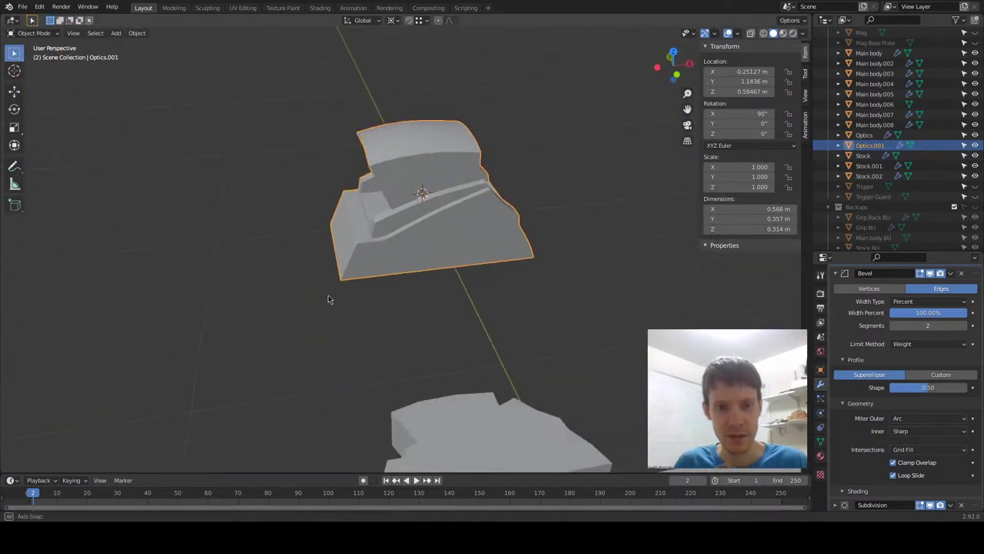
scroll(364, 287, "up", 8)
scroll(360, 286, "down", 3)
scroll(356, 281, "down", 3)
scroll(349, 282, "up", 5)
key("Tab")
key("Tab")
key("Tab")
Select the ledge edges and the short slanted edge below the ledge's end to inspect the shading there.
left_click(351, 199)
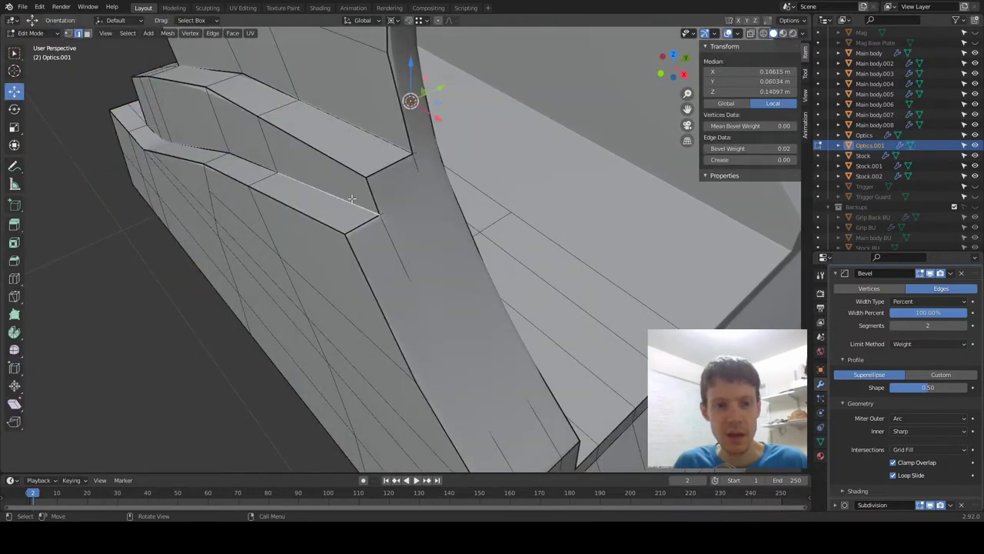
scroll(397, 233, "up", 3)
middle_click_drag(413, 227, 438, 193)
key("Tab")
key("Tab")
left_click(327, 211)
scroll(351, 224, "down", 5)
left_click(443, 190, "alt")
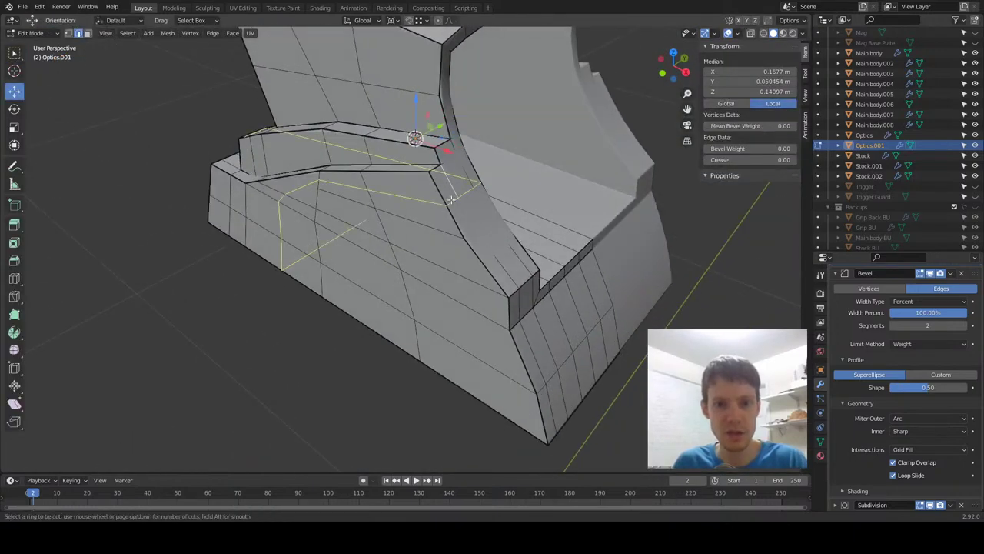
Try a loop cut around the side panel just below the ledge and inspect its effect on the shading.
key("g")
key("g")
left_click(439, 183)
key("Tab")
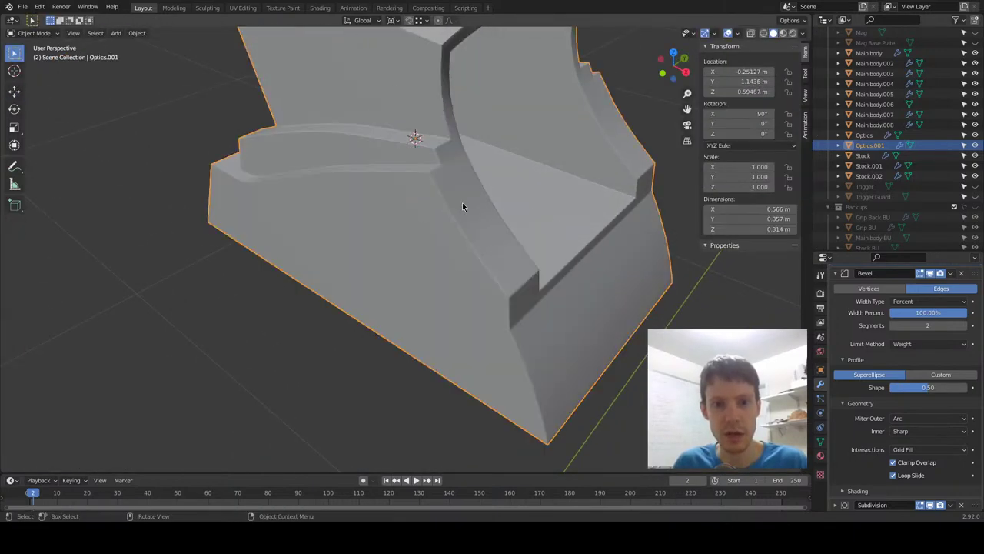
middle_click_drag(461, 205, 433, 218)
scroll(432, 218, "up", 4)
scroll(433, 217, "down", 1)
scroll(164, 146, "down", 8)
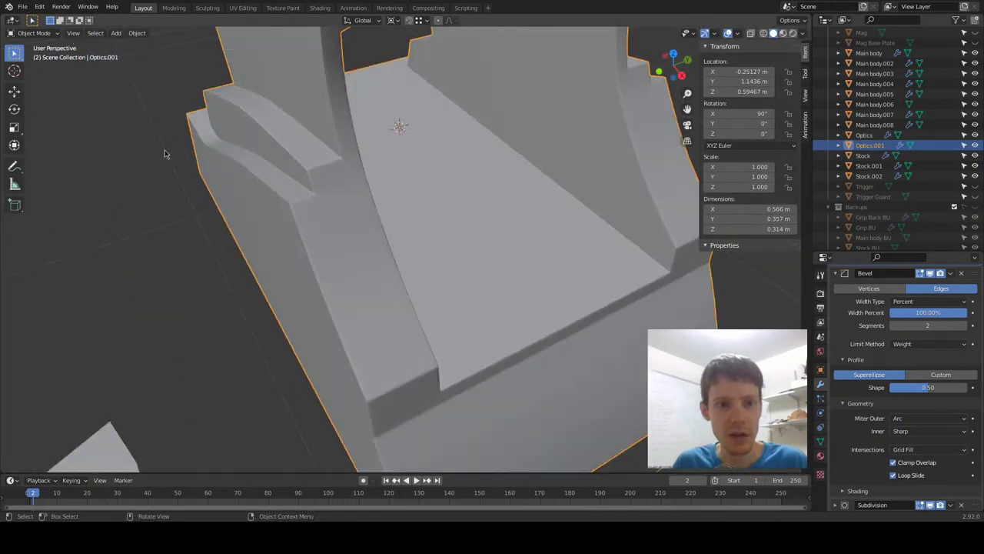
Select the trial edge loop running along the side panel and undo its loop cut.
key("Tab")
key("alt+a")
middle_click_drag(189, 169, 345, 265)
left_click(363, 202, "alt")
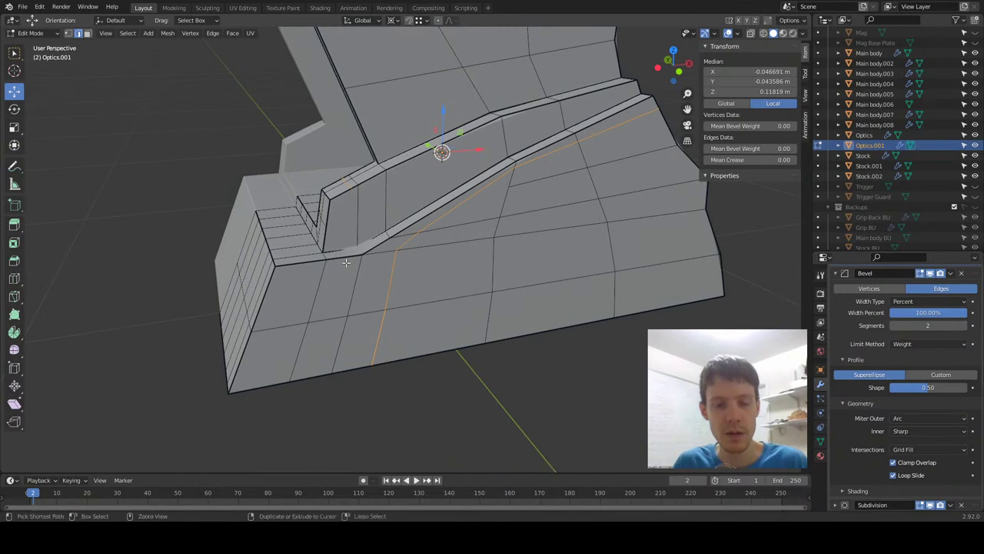
key("ctrl+z")
Try a knife cut along the ledge's vertical side wall from its short end to its far end.
key("ctrl+r")
right_click(416, 244)
middle_click_drag(362, 216, 390, 218)
key("k")
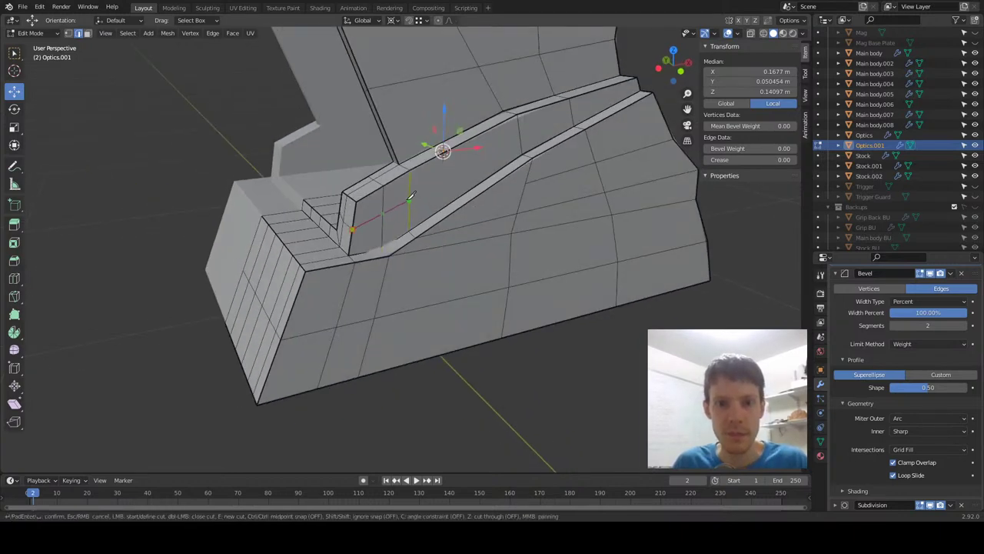
left_click(639, 83)
key("Return")
Inspect the slanted front face and undo the knife cut along the ledge wall.
middle_click_drag(610, 178, 435, 202)
key("l")
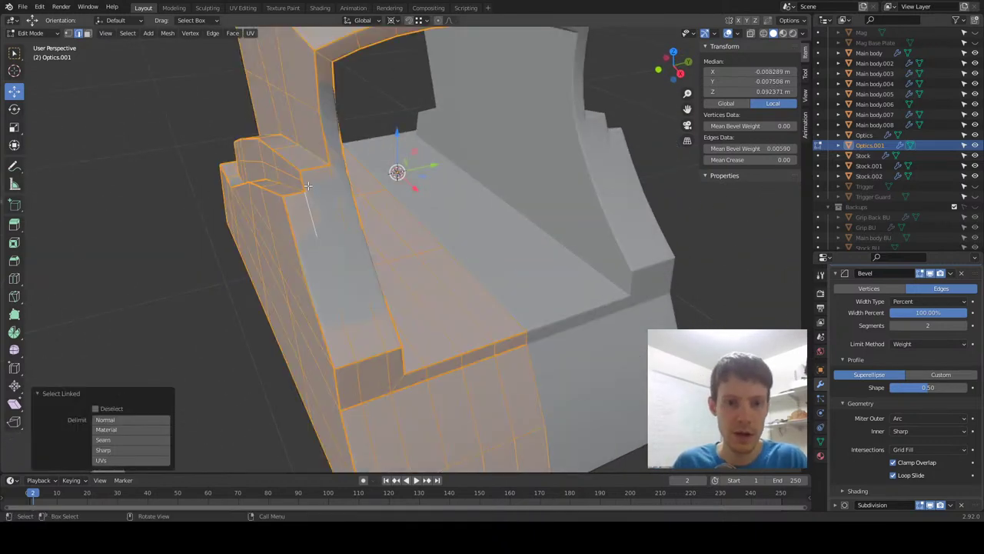
key("alt+a")
middle_click_drag(328, 201, 450, 201)
key("ctrl+z")
key("ctrl+z")
key("ctrl+z")
key("ctrl+z")
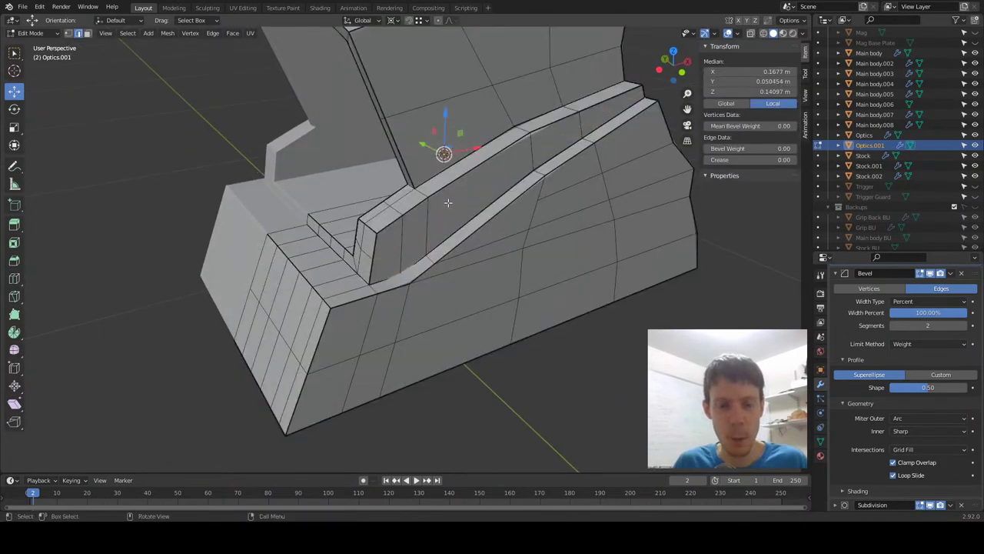
Insert one unslid loop cut around the side panel beneath the ledge and clear the selection.
key("ctrl+r")
left_click(450, 269)
right_click(412, 275)
key("alt+a")
Knife an L-shaped cut into the ledge wall's short end, switch to vertex selection and clear the selection.
key("k")
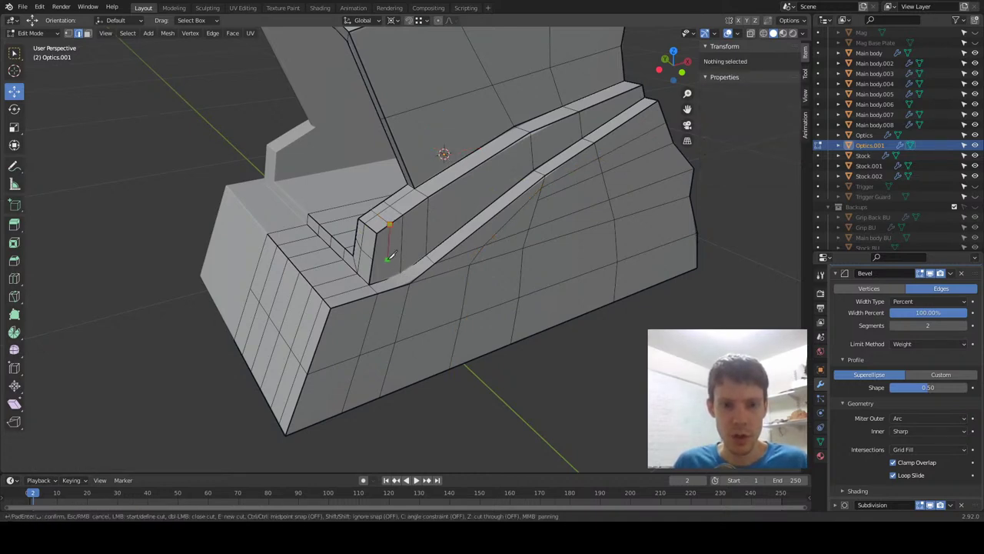
key("Return")
middle_click_drag(393, 265, 407, 269)
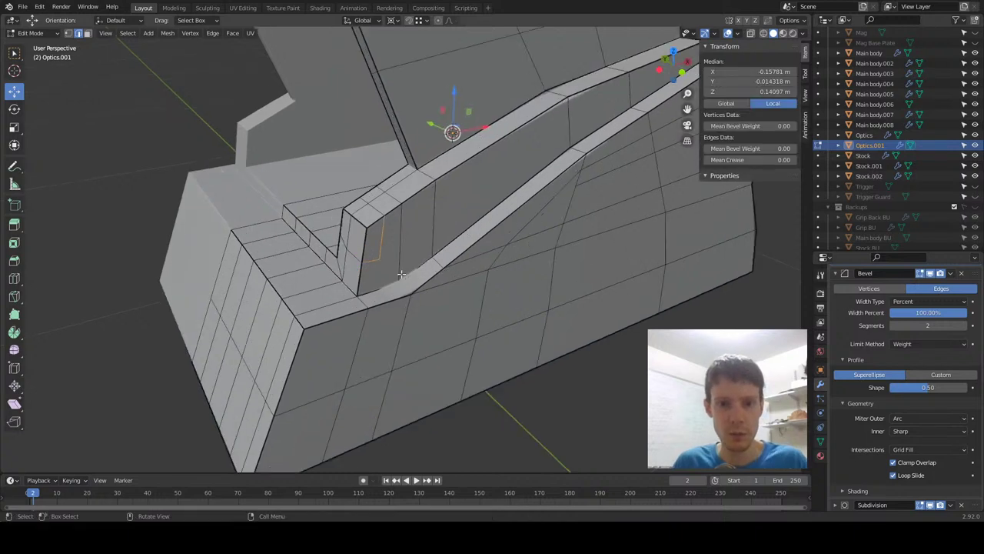
left_click(68, 33)
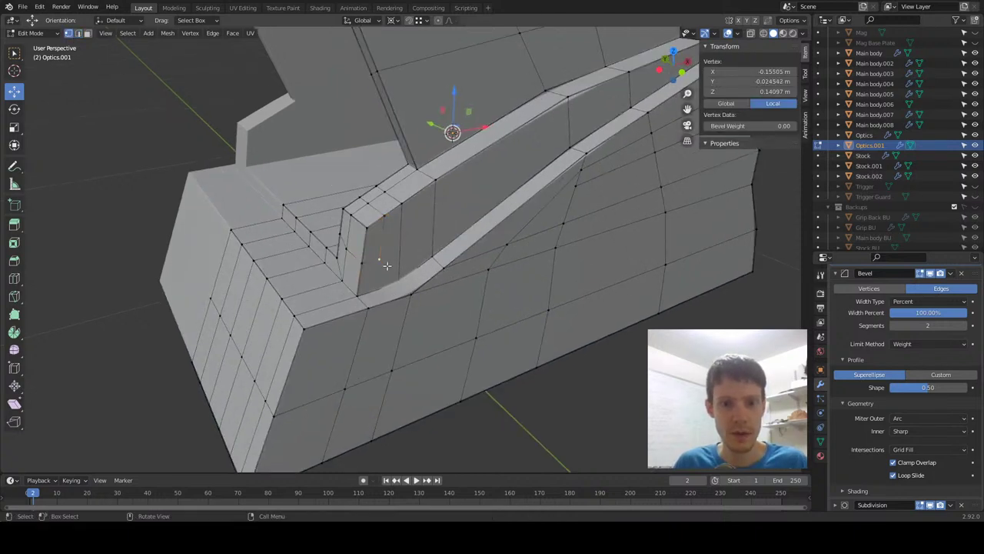
key("alt+a")
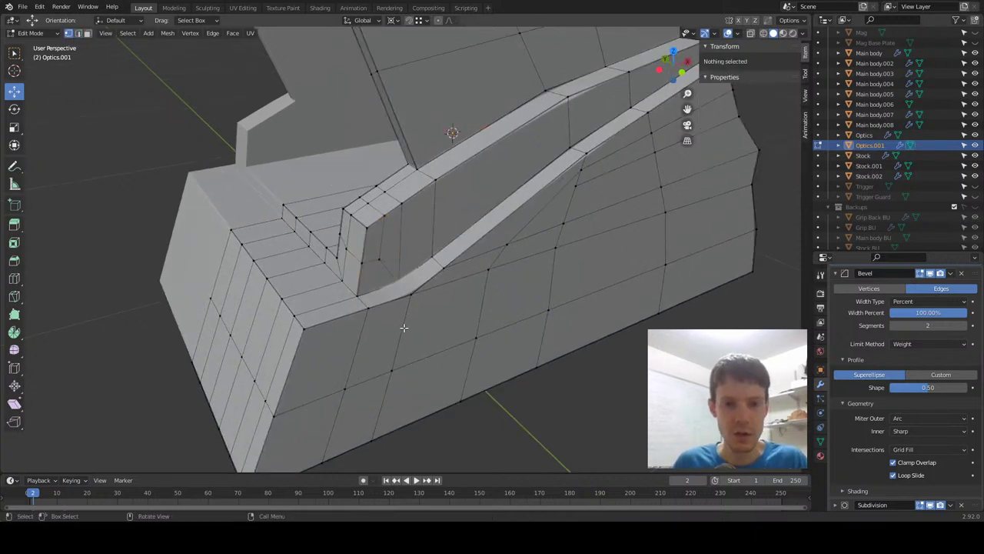
Check the recut corner in Object Mode, resume mesh editing and save the file.
key("Tab")
key("Tab")
middle_click_drag(420, 291, 382, 288)
key("ctrl+s")
Select the two vertices of the ledge's bend edge, set its bevel weight to 0.02 and save the file.
scroll(481, 262, "down", 5)
scroll(442, 280, "up", 3)
left_click(382, 287)
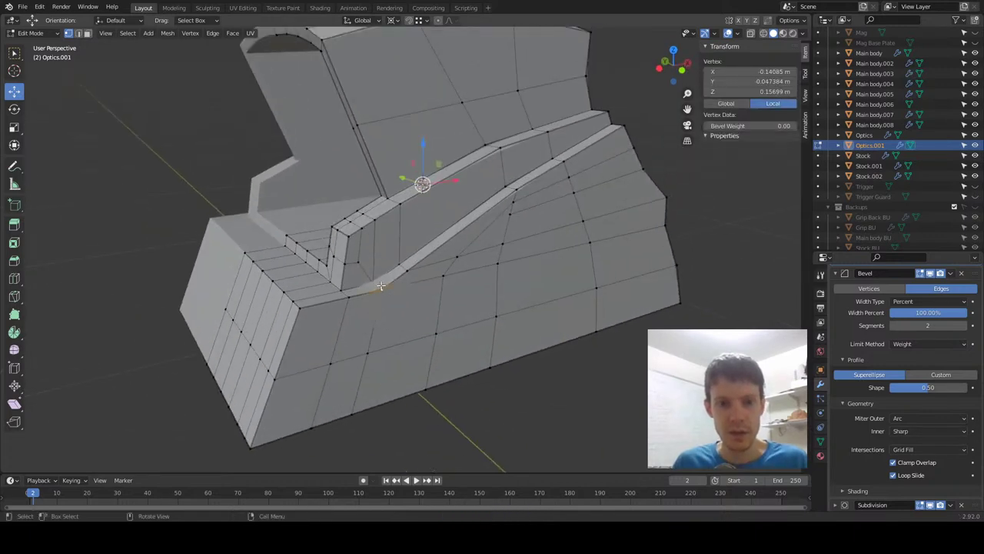
left_click(397, 293, "shift")
left_click(767, 147)
type("0.0")
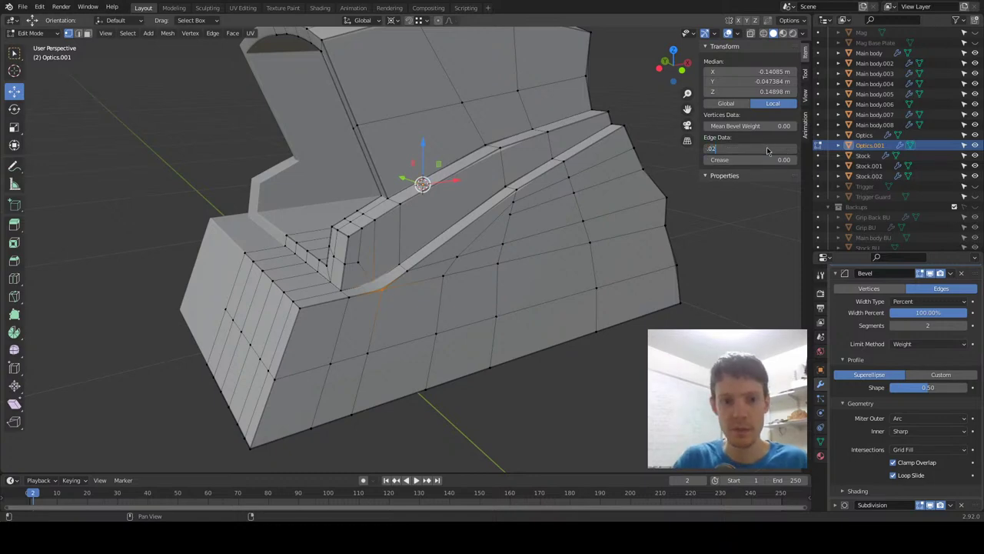
key("Return")
key("Tab")
key("ctrl+s")
Duplicate the Optics copy in the right orthographic view and rotate the duplicate by 90 degrees.
scroll(478, 353, "down", 4)
middle_click_drag(478, 352, 420, 302)
key("KP_3")
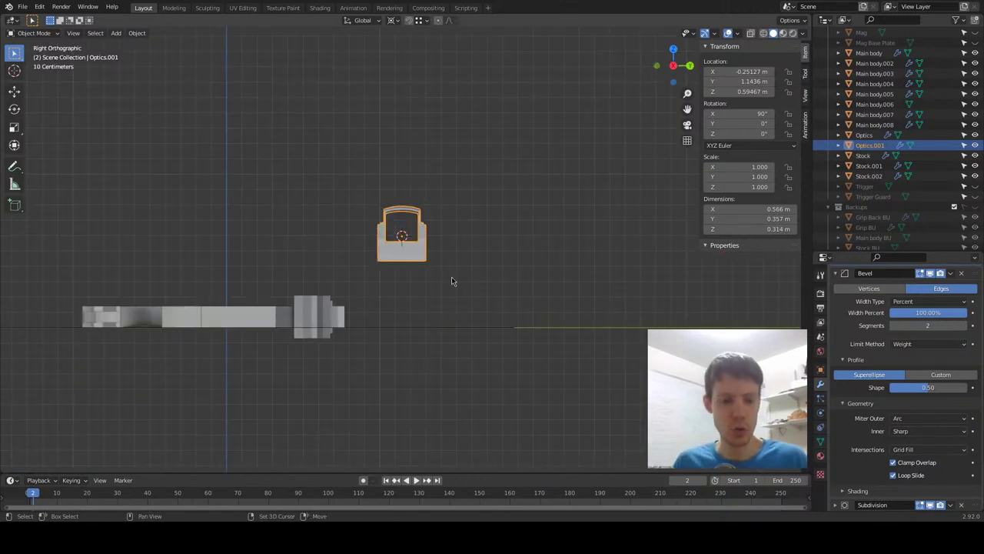
key("shift+d")
left_click(444, 367)
type("r90")
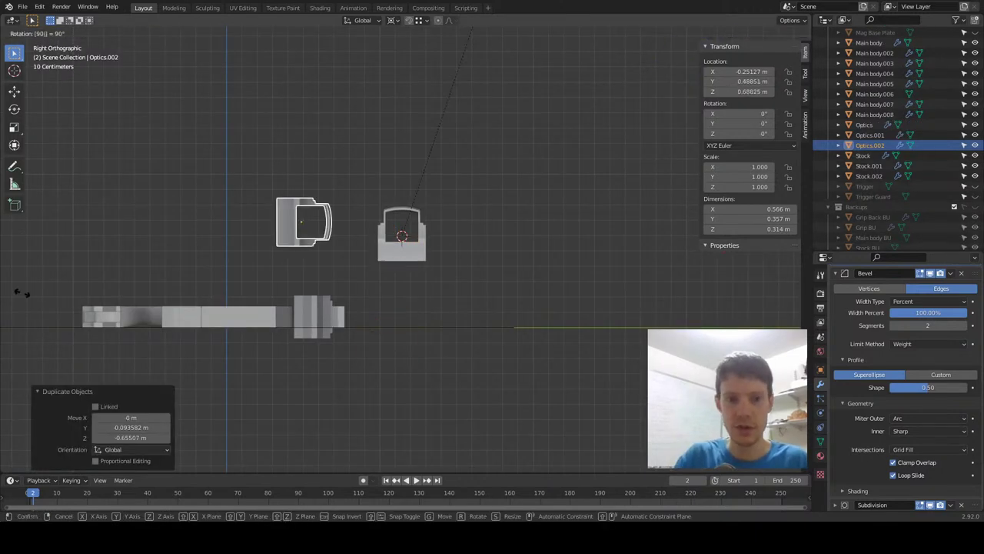
key("Return")
Move the duplicate over the original Optics on the rifle, hide the original and reselect the duplicate.
key("g")
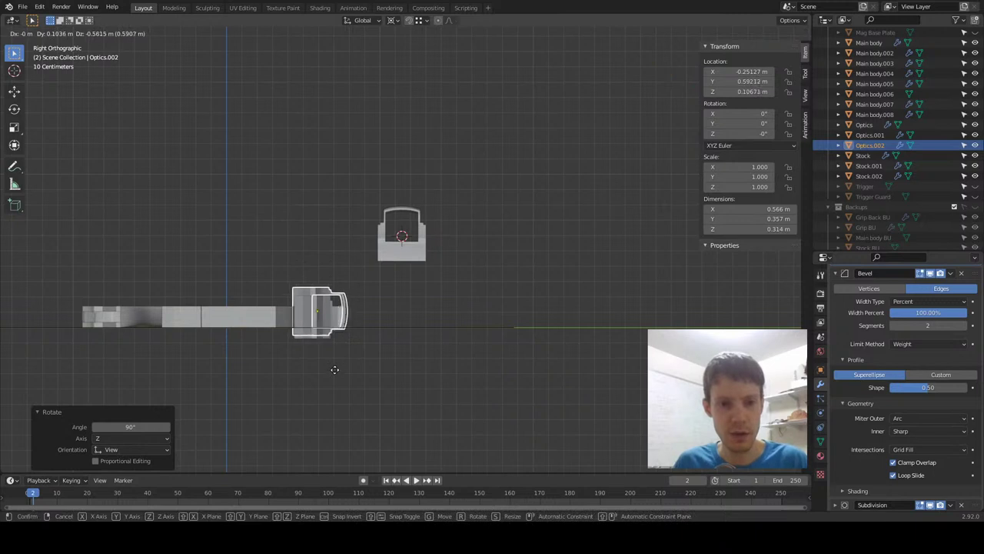
left_click(336, 373)
scroll(354, 388, "up", 4)
middle_click_drag(351, 389, 420, 313, "shift")
left_click(324, 313)
left_click(348, 347)
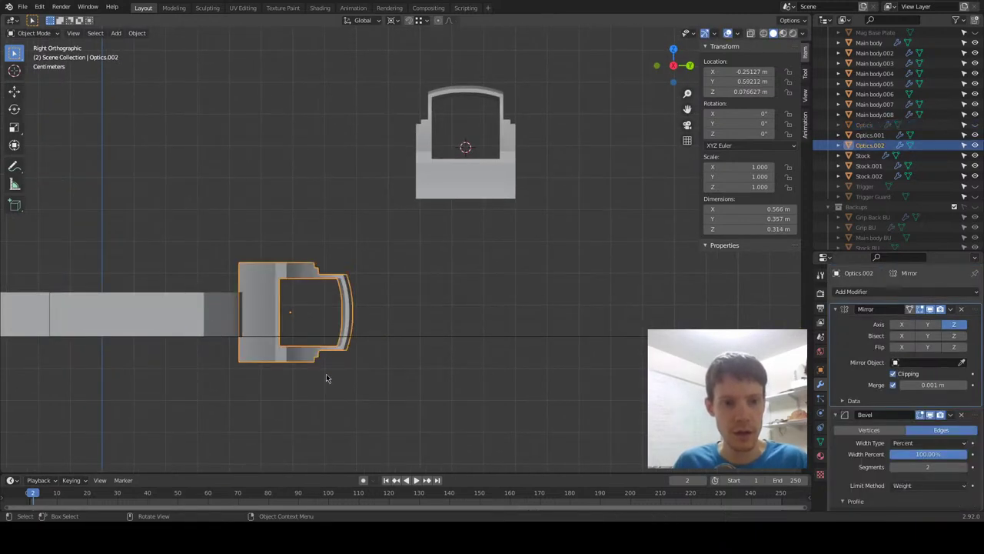
Scale the duplicate to about 0.553 and move it about -0.313 m in Y and -0.239 m in Z onto the rifle.
key("s")
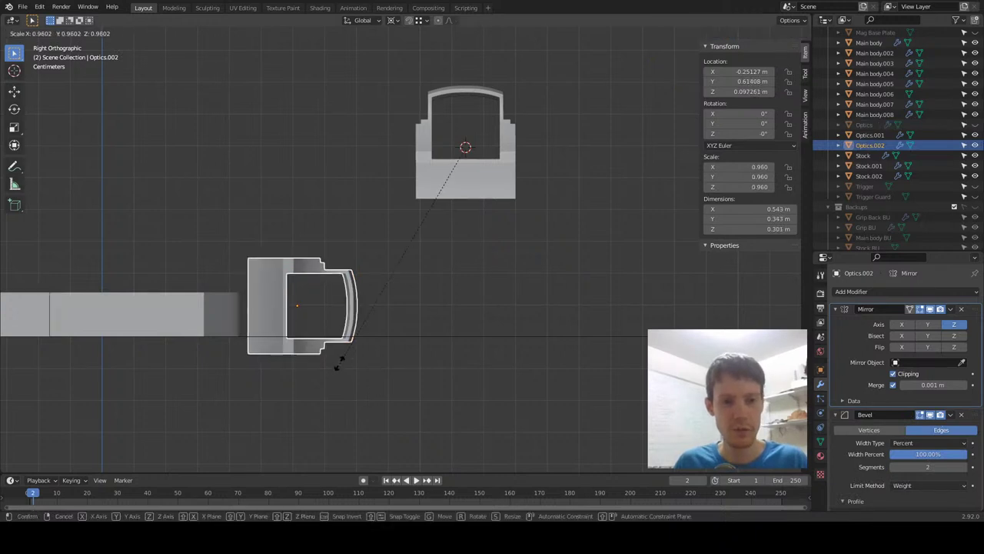
left_click(386, 267)
key("h")
key("alt+h")
key("g")
left_click(296, 348)
Turn off the floor grid and the X and Y axis lines in the viewport overlays.
middle_click_drag(296, 348, 399, 436)
middle_click_drag(378, 444, 398, 328, "shift")
key("KP_0")
key("KP_7")
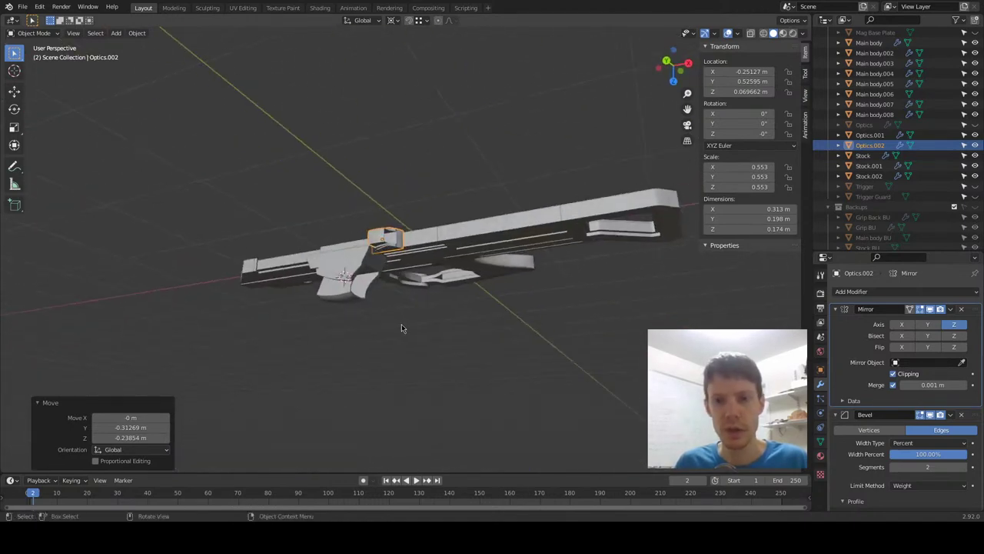
left_click(805, 93)
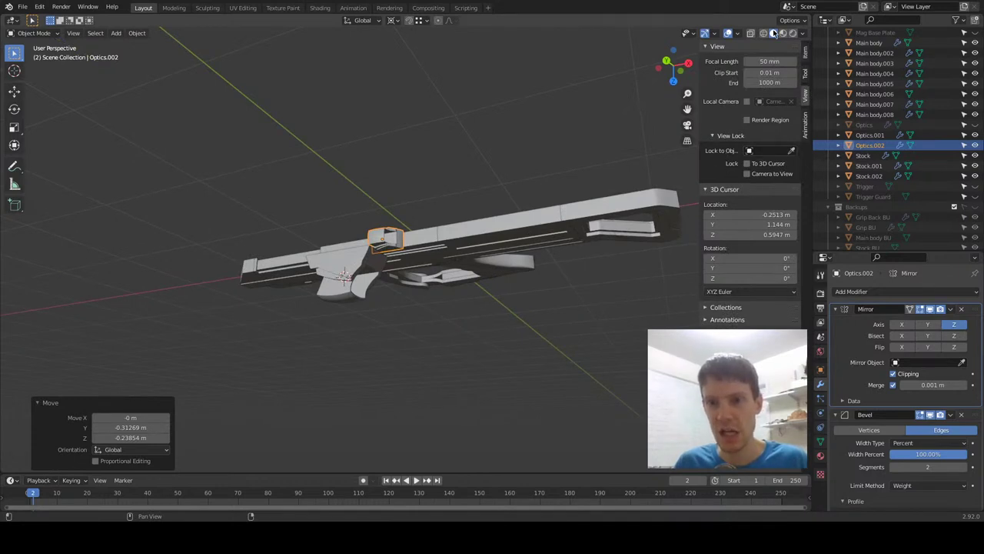
left_click(742, 36)
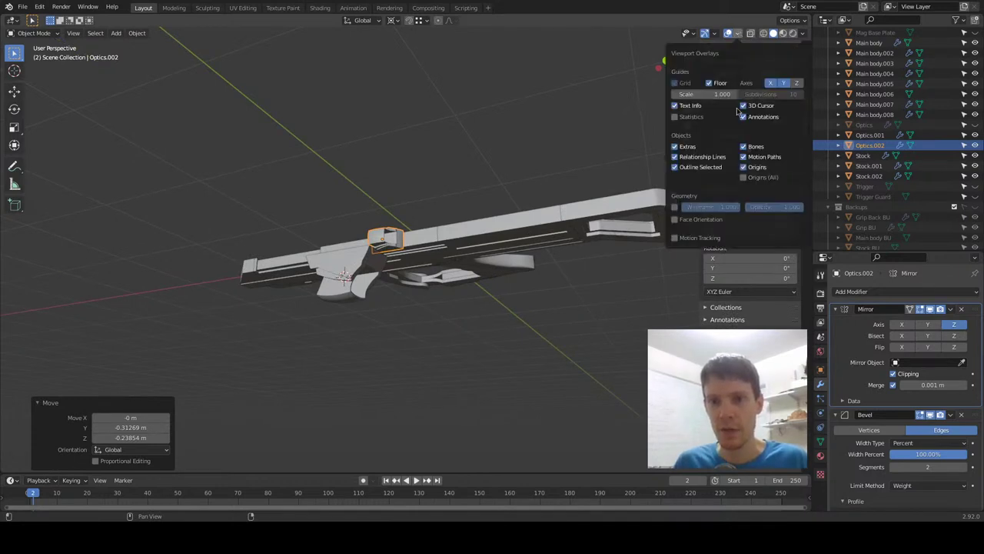
left_click(802, 34)
left_click(737, 33)
left_click(738, 31)
left_click(717, 34)
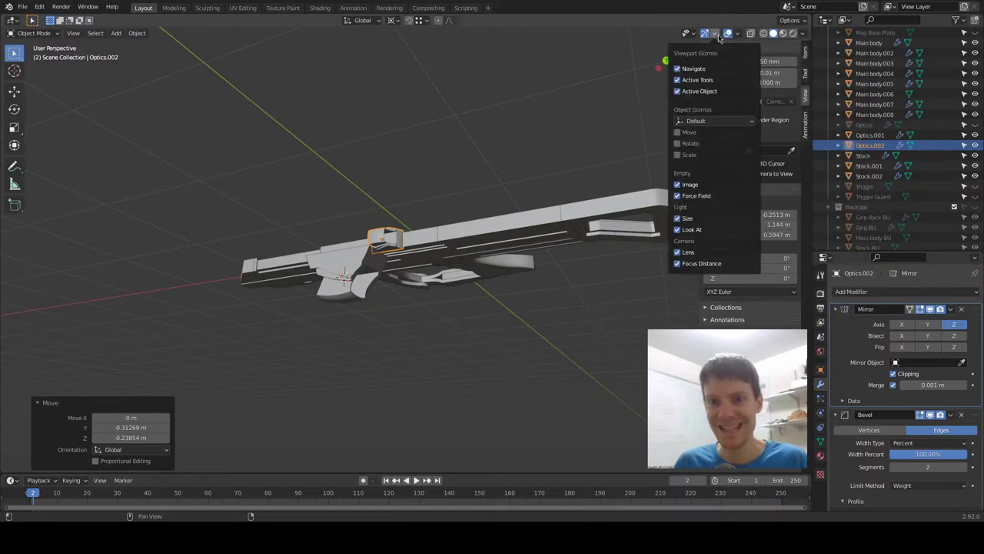
left_click(743, 35)
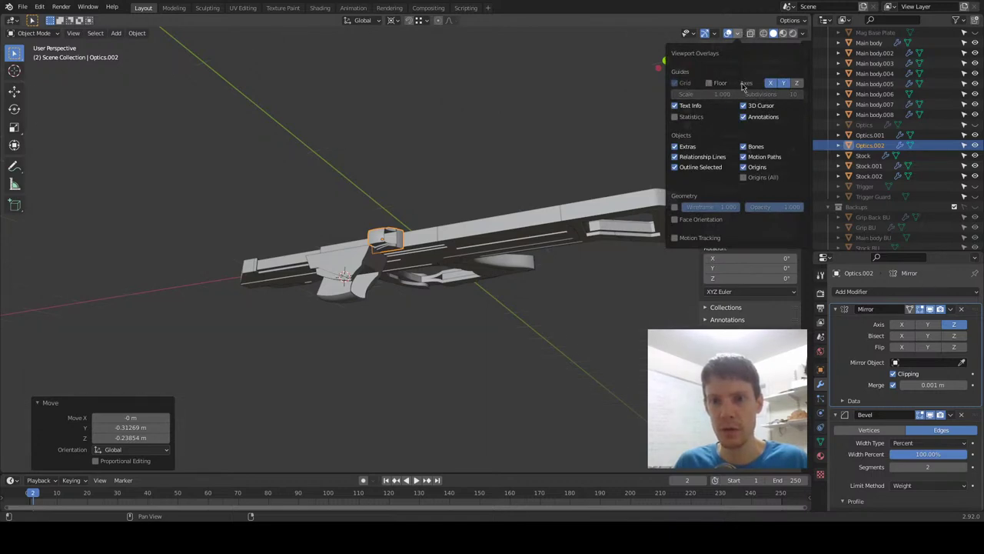
left_click(768, 85)
Hide the leftover Optics.001 copy and save the file.
middle_click_drag(678, 135, 496, 266)
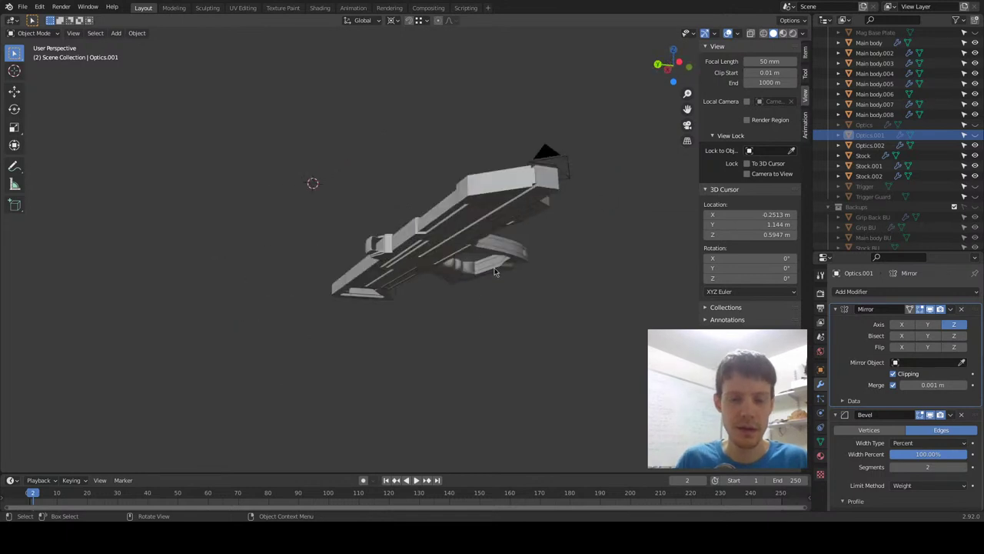
key("KP_7")
middle_click_drag(455, 307, 578, 365)
middle_click_drag(616, 419, 584, 379)
key("KP_3")
key("KP_3")
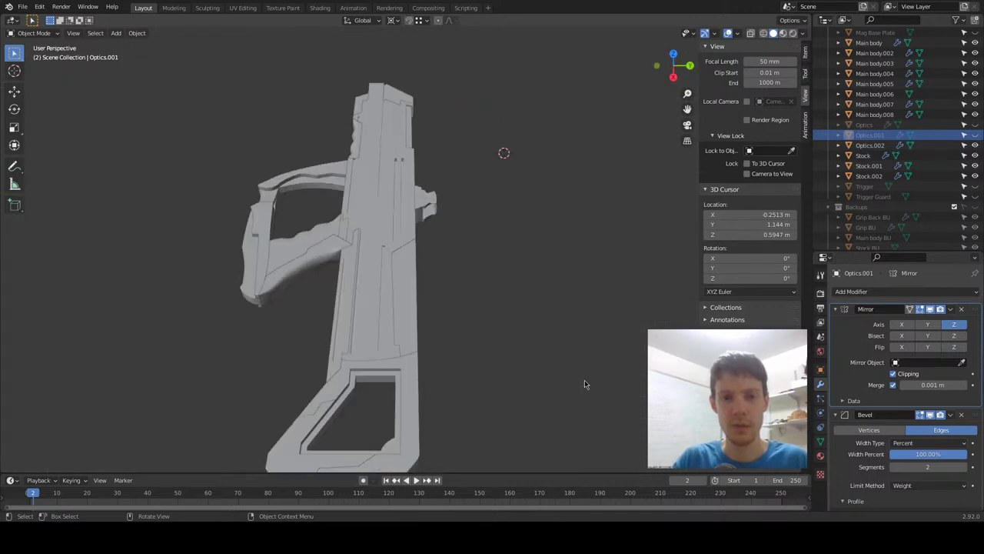
scroll(318, 168, "down", 1)
middle_click_drag(318, 167, 434, 326, "alt")
scroll(434, 327, "down", 5)
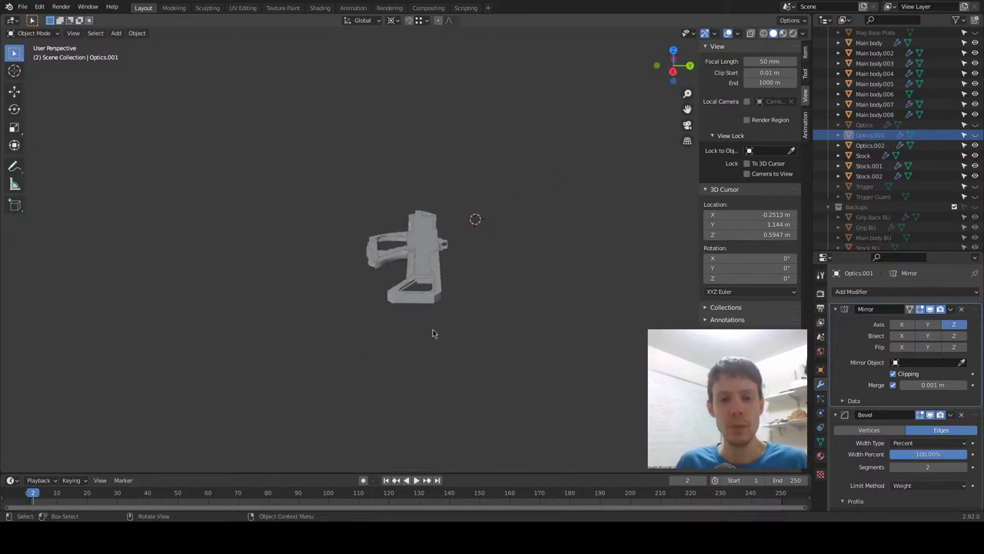
key("KP_3")
scroll(343, 345, "up", 5)
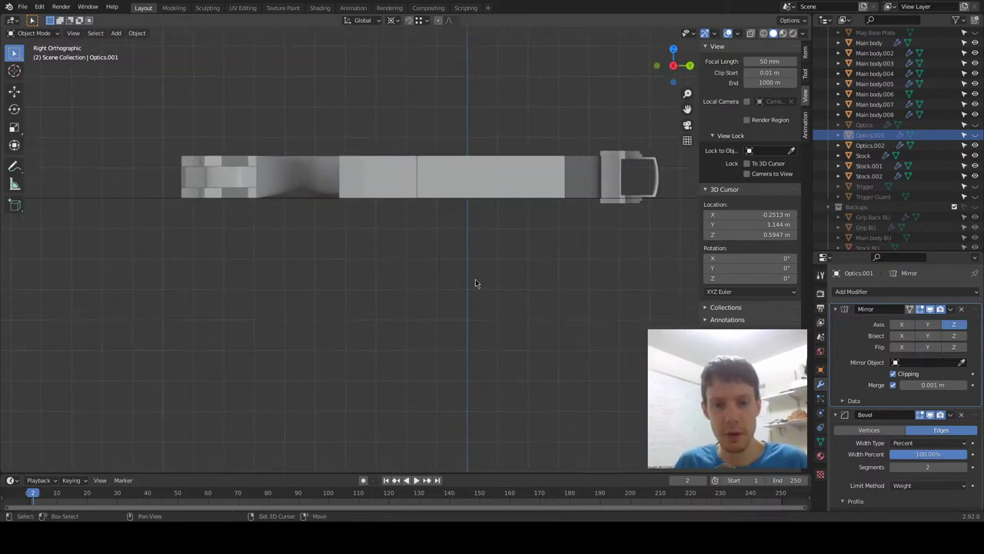
scroll(470, 297, "down", 3)
middle_click_drag(524, 253, 439, 325)
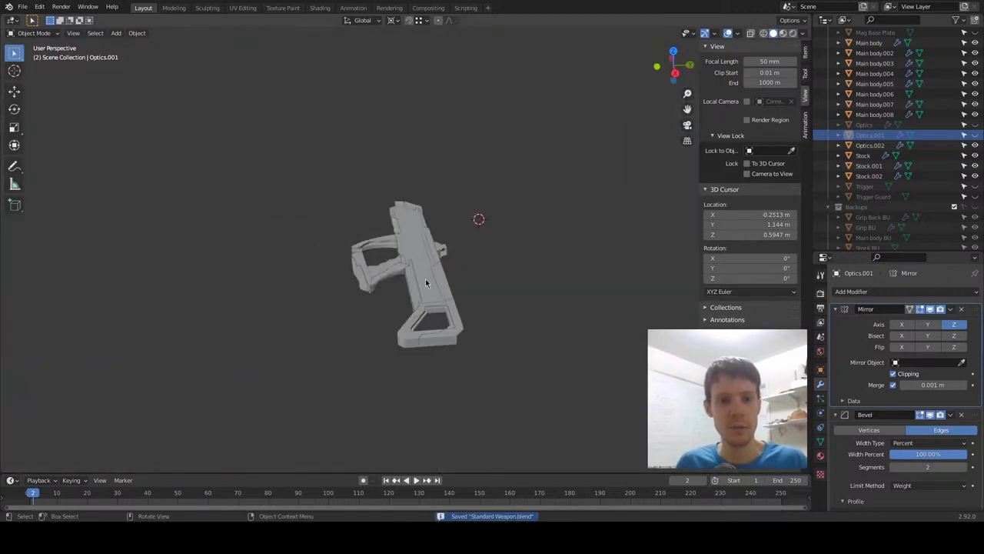
scroll(425, 283, "up", 4)
Add a plain-axes empty at the 3D cursor and parent all visible rifle parts to it.
key("a")
scroll(446, 307, "down", 5)
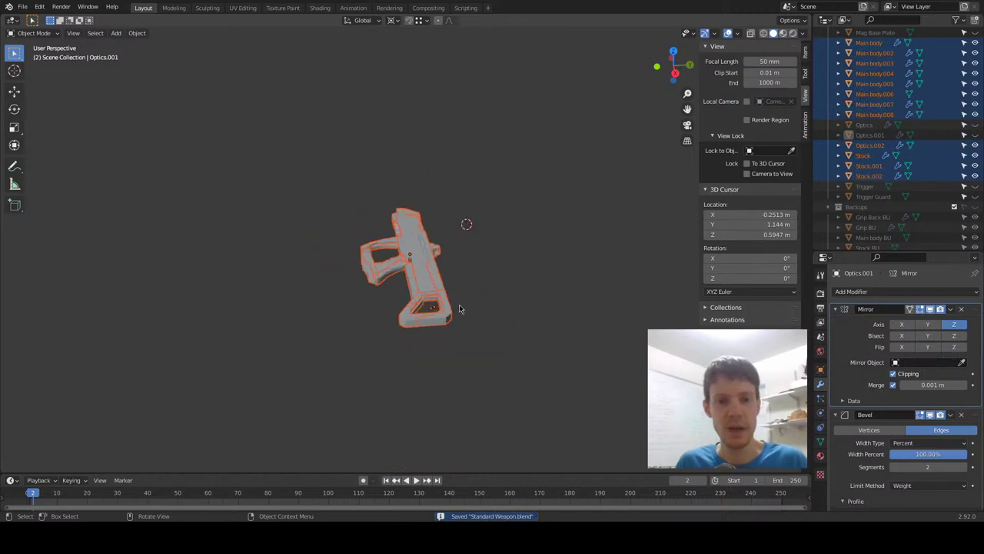
key("alt+a")
key("shift+a")
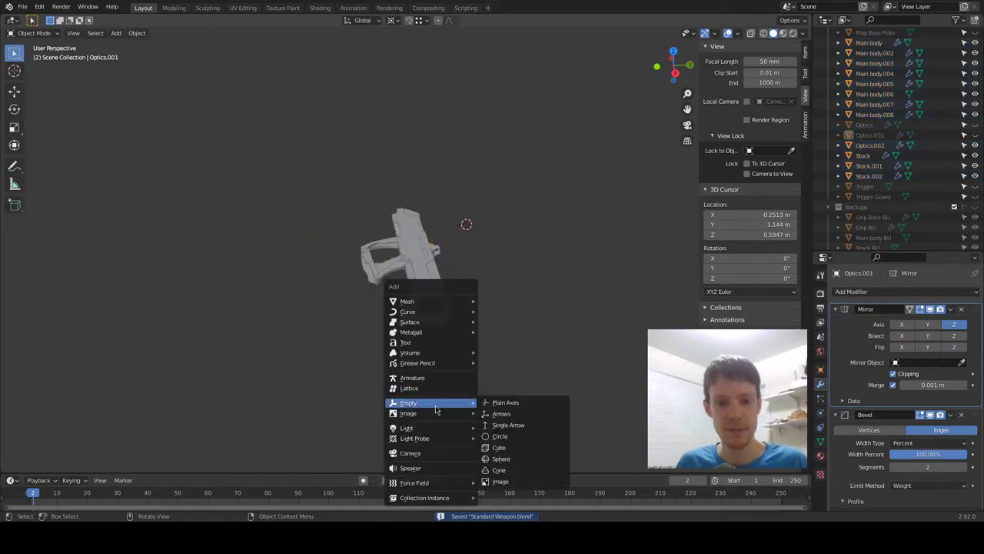
left_click(492, 403)
key("a")
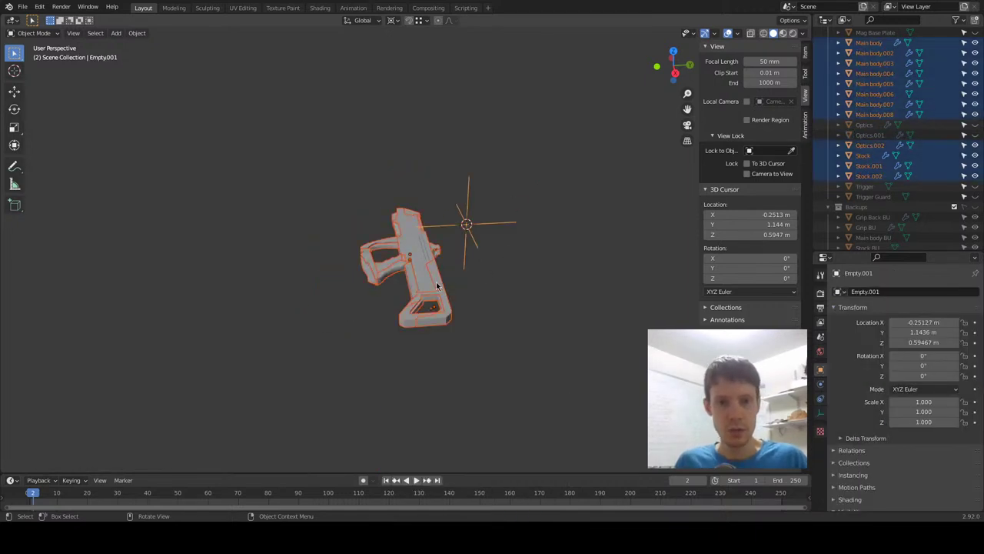
left_click(322, 293)
left_click(493, 247)
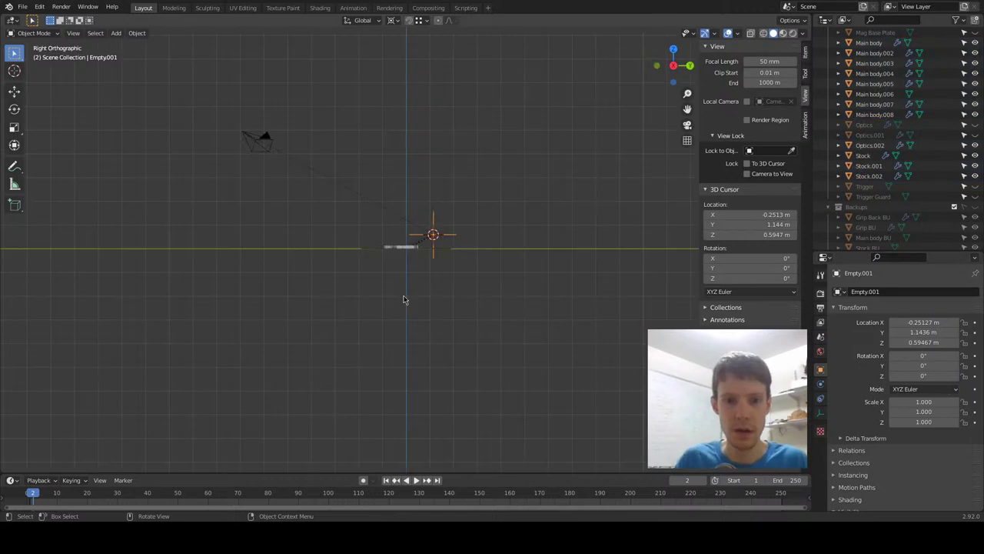
Rotate the empty with the rifle by about -89.2° in the right orthographic view and scale it to about 1.657 along global Y.
key("r")
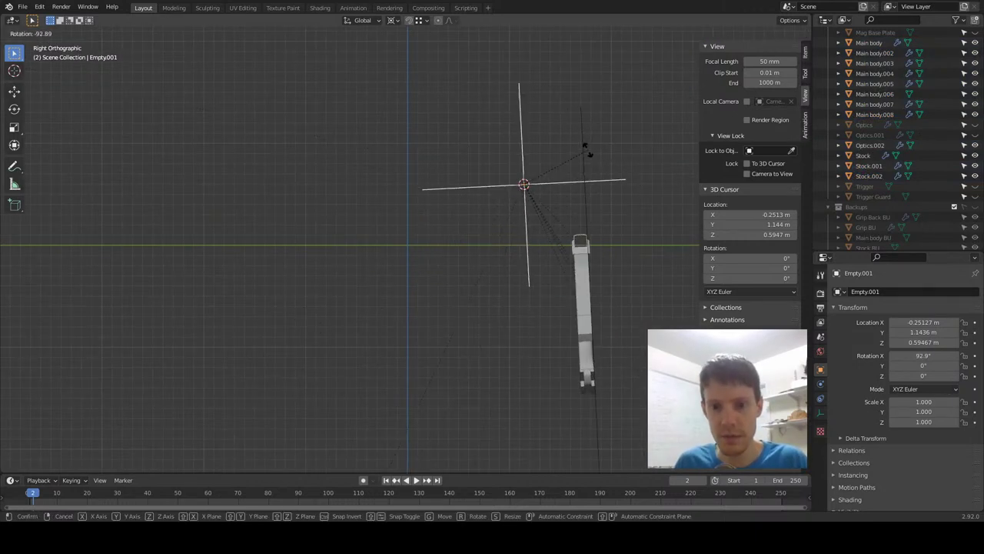
left_click(588, 156)
middle_click_drag(589, 159, 314, 338)
scroll(433, 317, "down", 7)
scroll(391, 315, "up", 4)
key("s")
key("x")
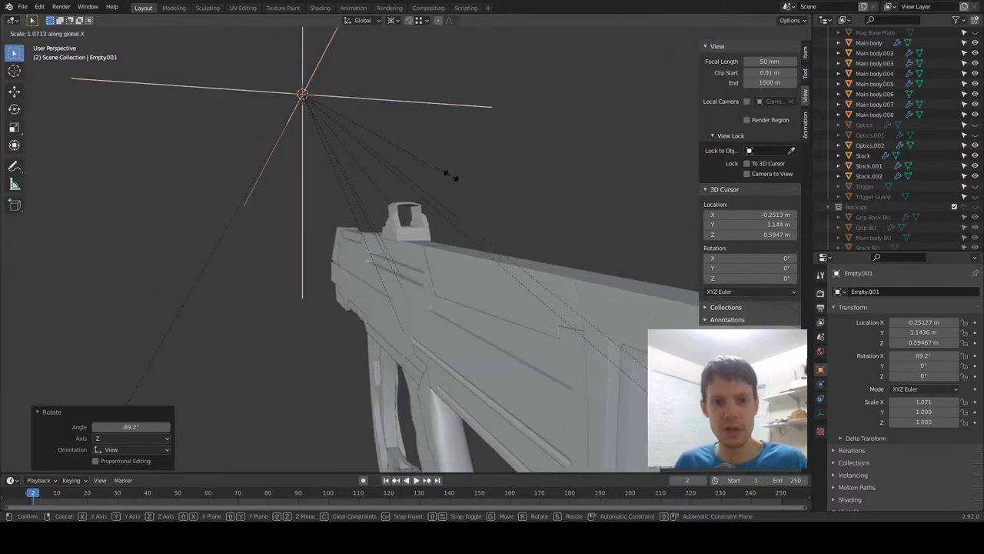
key("y")
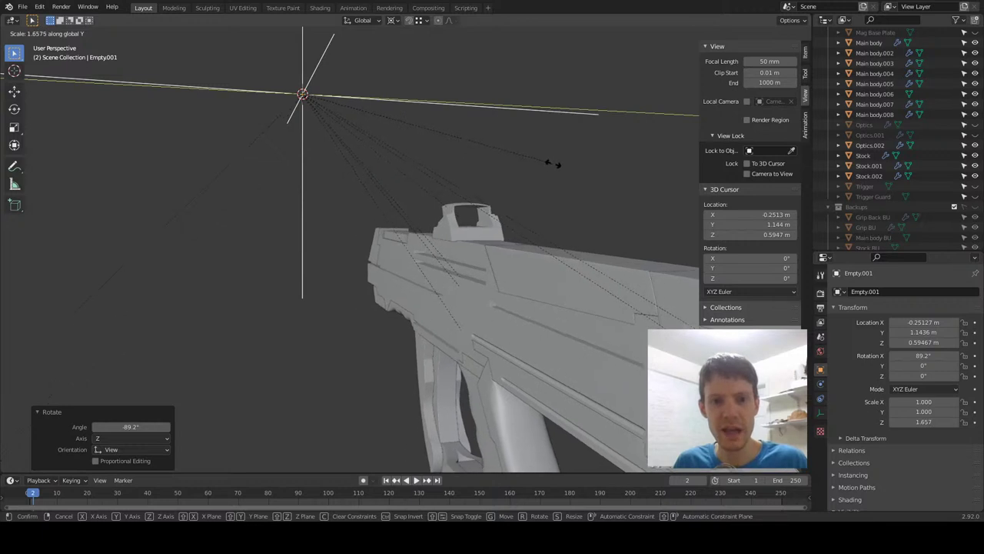
left_click(554, 164)
Clear the parent of the Optics on the rifle while keeping its transform, and set its scale to 1 on every axis.
middle_click_drag(534, 189, 454, 244)
left_click(446, 259)
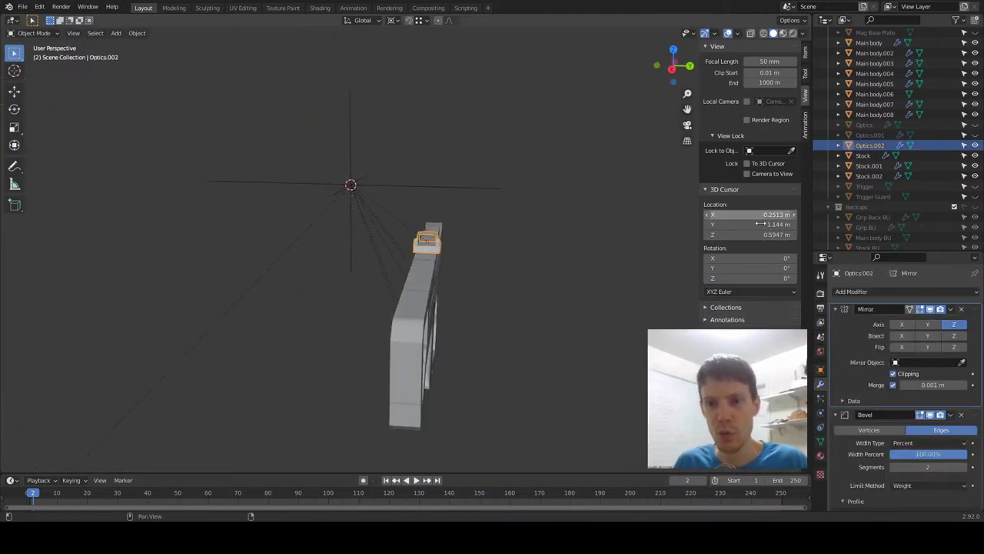
left_click(805, 54)
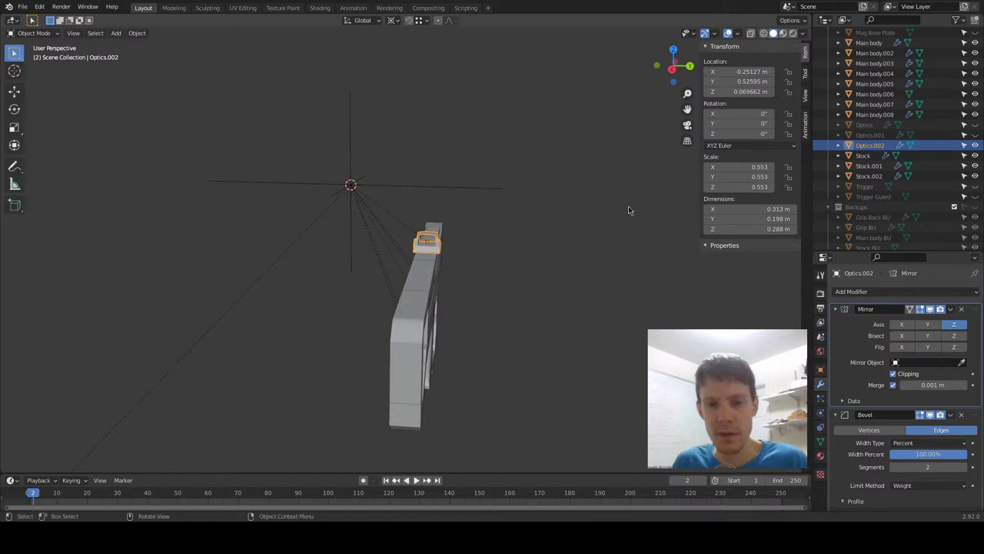
scroll(459, 245, "up", 2)
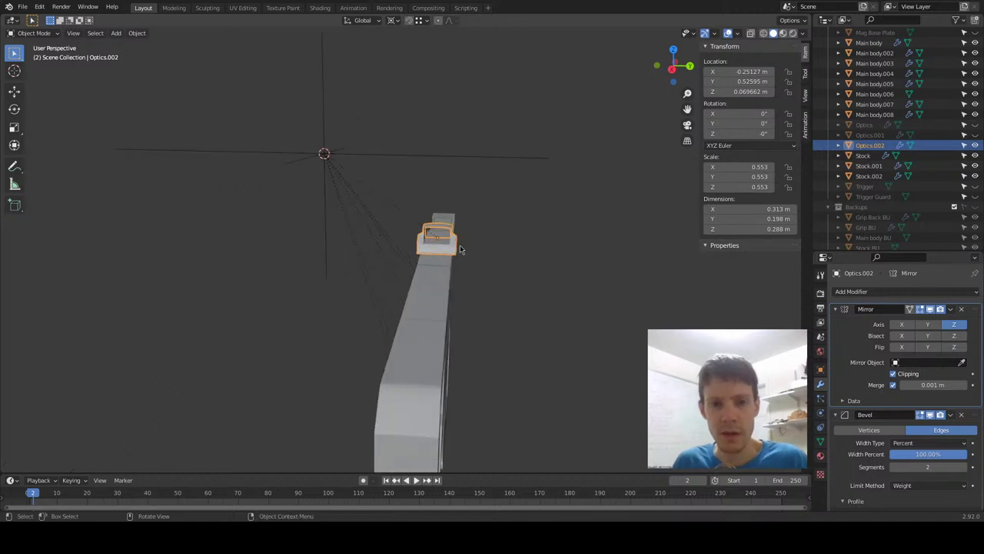
key("ctrl+p")
left_click(579, 139)
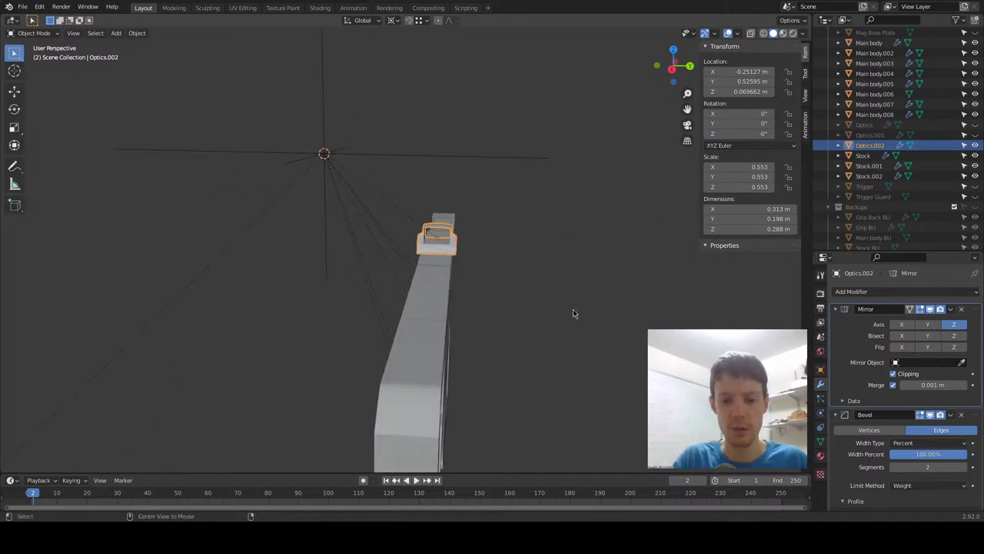
left_click(554, 321)
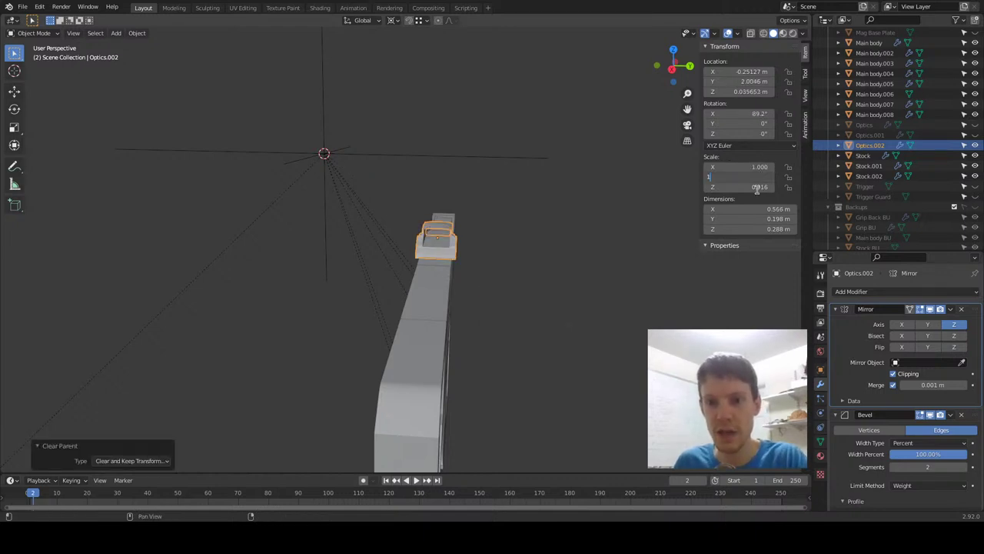
Scale the Optics to about 0.825 along the global Y axis.
middle_click_drag(600, 215, 497, 171)
middle_click_drag(446, 119, 474, 165)
key("s")
key("x")
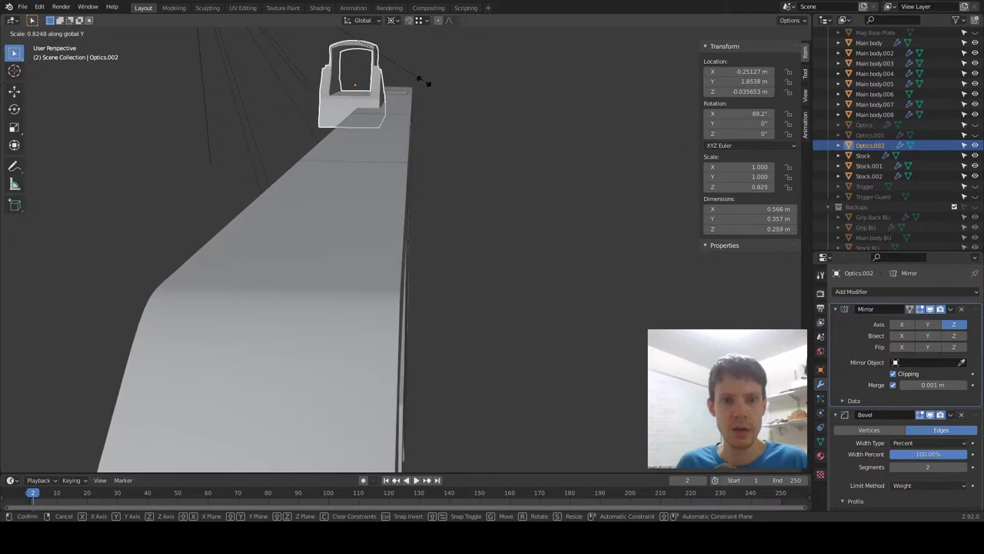
left_click(423, 81)
middle_click_drag(423, 81, 431, 214)
scroll(379, 167, "down", 3)
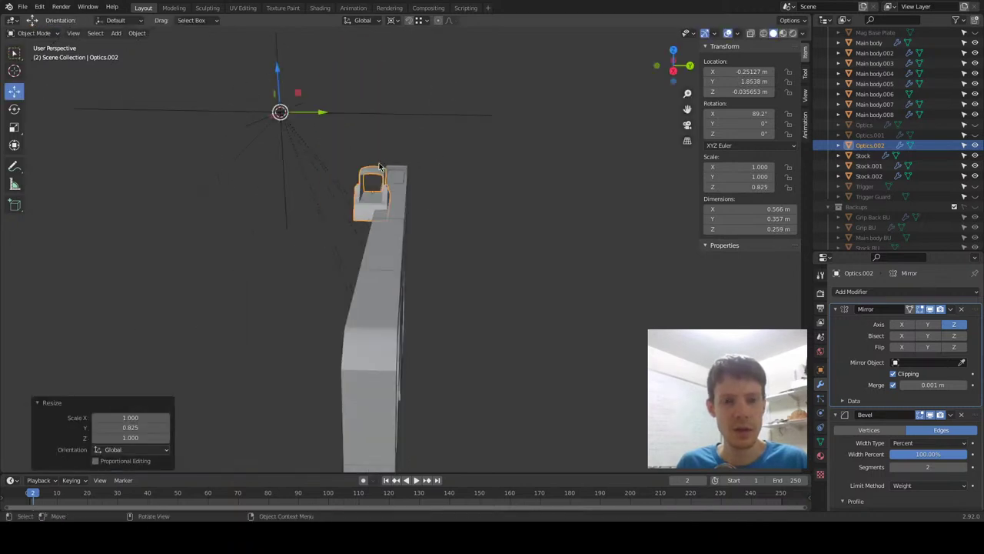
Scale the Optics uniformly to about 0.863 and move it about 0.012 m in X, 0.119 m in Y and -0.056 m in Z onto the rifle.
left_click(341, 115)
middle_click_drag(341, 114, 337, 277)
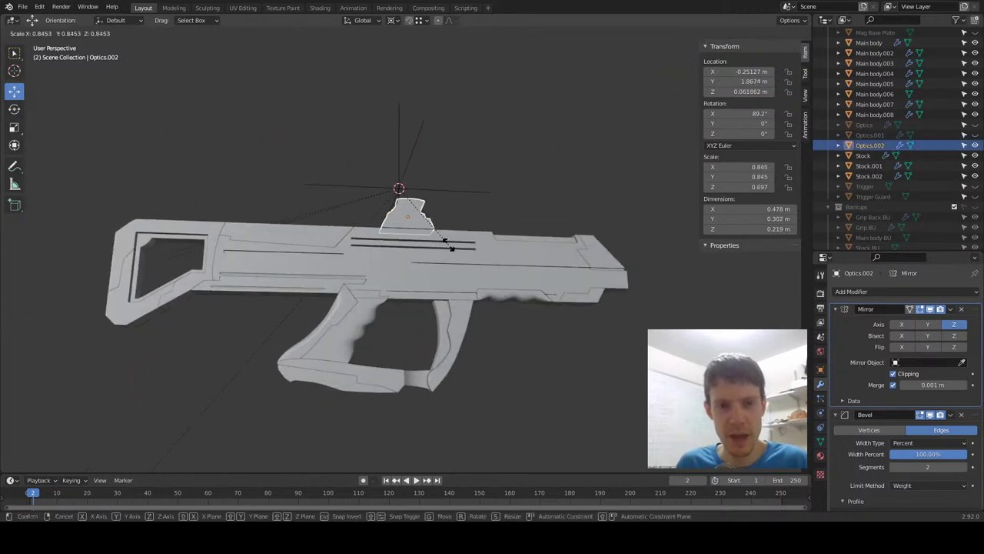
left_click(454, 249)
middle_click_drag(454, 249, 529, 286)
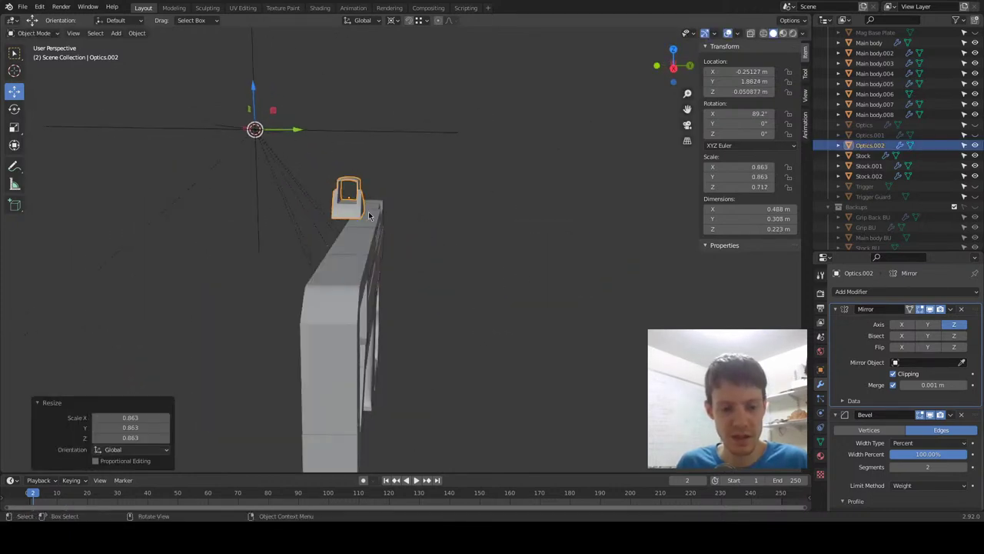
left_click(398, 217)
middle_click_drag(397, 217, 451, 305)
scroll(454, 311, "up", 5)
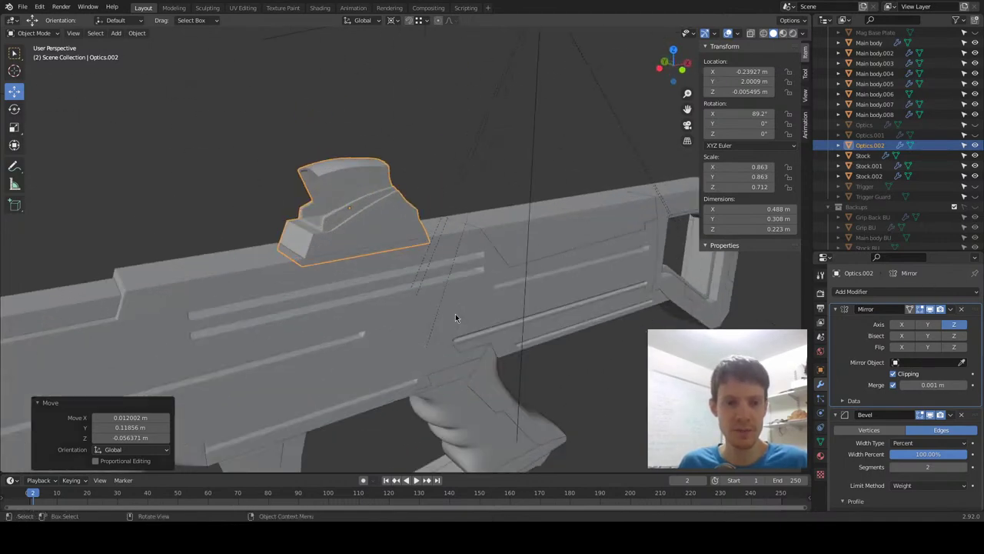
Examine the fit of the Optics on top of the rifle from the front, the side and above.
middle_click_drag(453, 249, 472, 280)
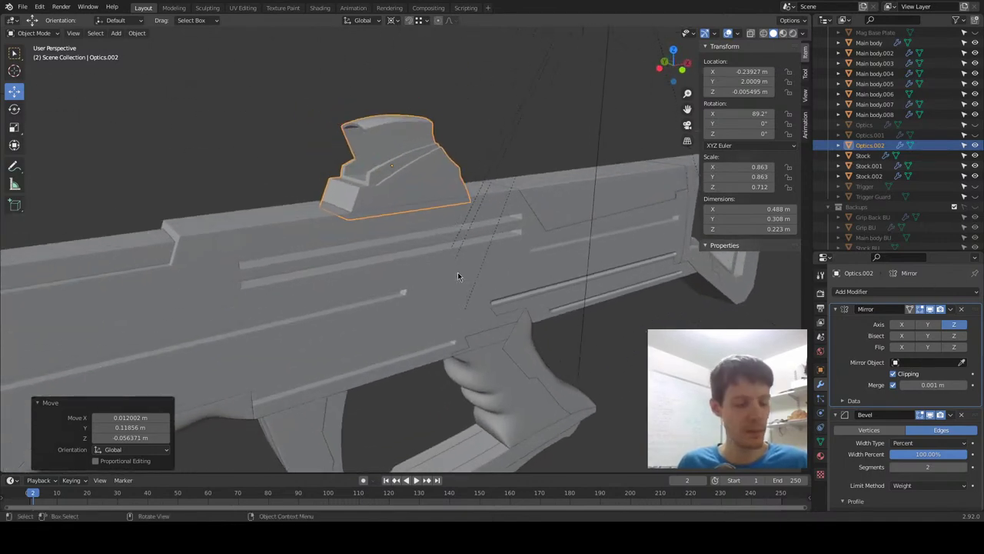
middle_click_drag(435, 320, 380, 339)
middle_click_drag(283, 384, 144, 353)
middle_click_drag(323, 300, 362, 304)
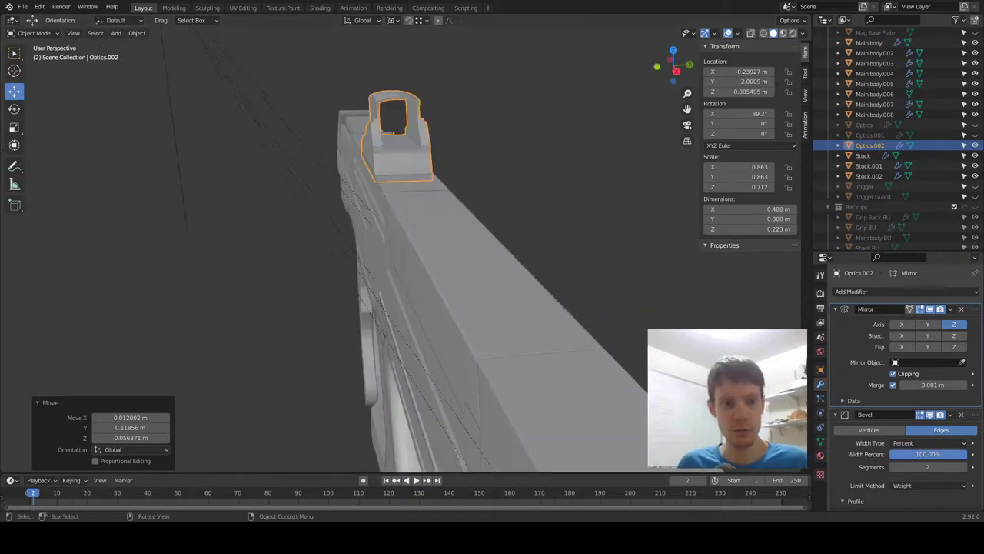
mouse_move(262, 377)
middle_mouse_down()
mouse_move(253, 345)
mouse_move(378, 318)
mouse_move(523, 323)
mouse_move(254, 361)
middle_mouse_up()
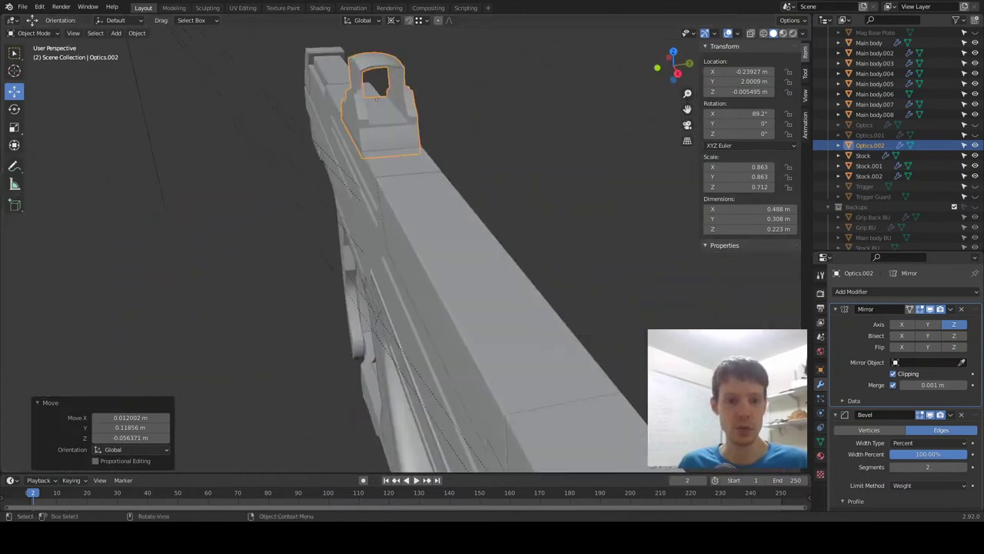
middle_click_drag(308, 338, 308, 361)
middle_click_drag(343, 351, 431, 332)
middle_click_drag(307, 346, 469, 333)
Select the main body and examine its side panels, grooves and grip.
left_click(406, 249)
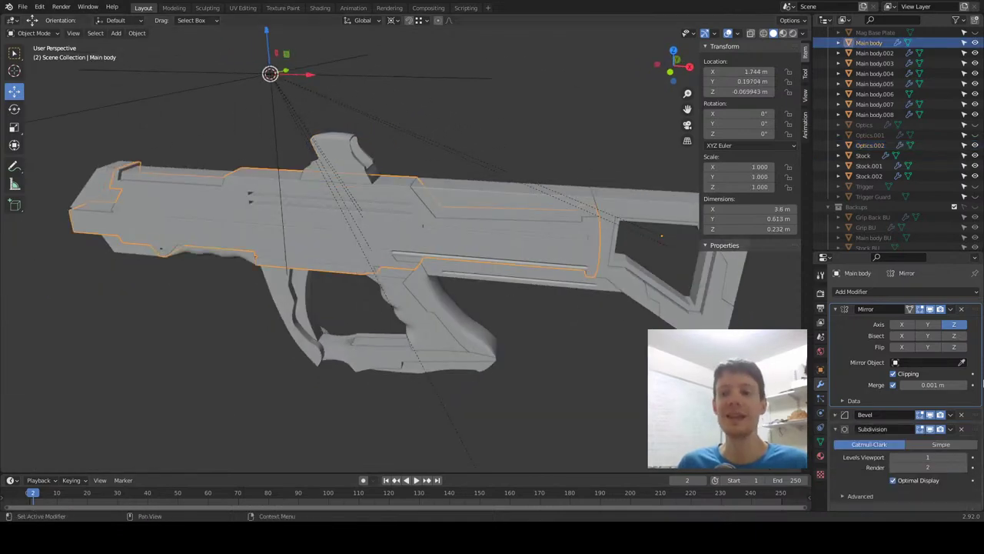
scroll(385, 284, "up", 2)
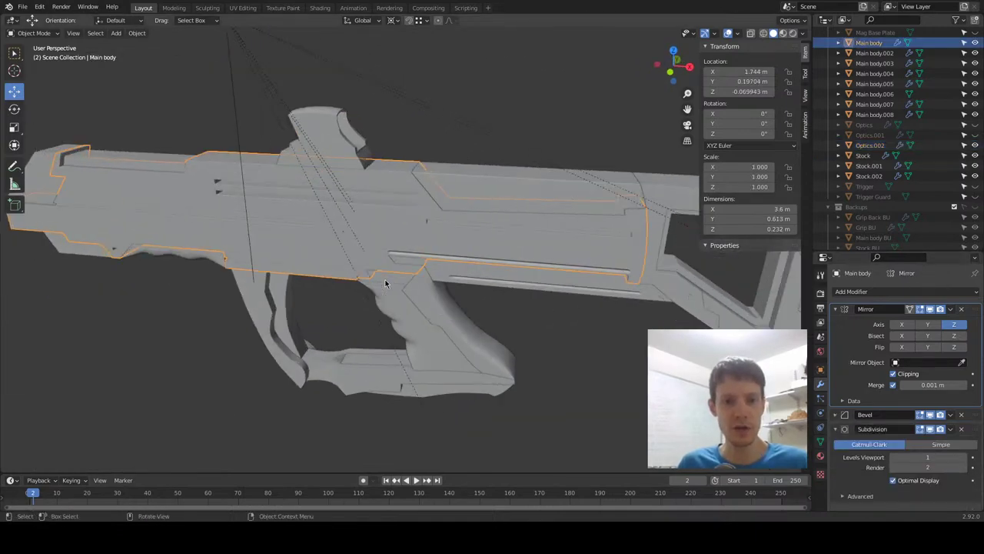
middle_click_drag(272, 358, 266, 332)
middle_click_drag(196, 380, 234, 375)
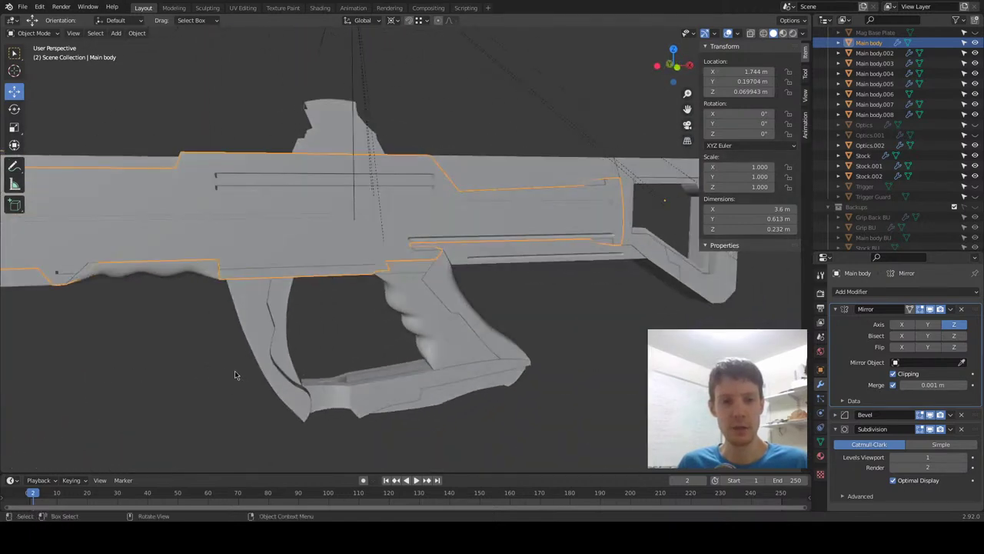
middle_click_drag(298, 342, 283, 382)
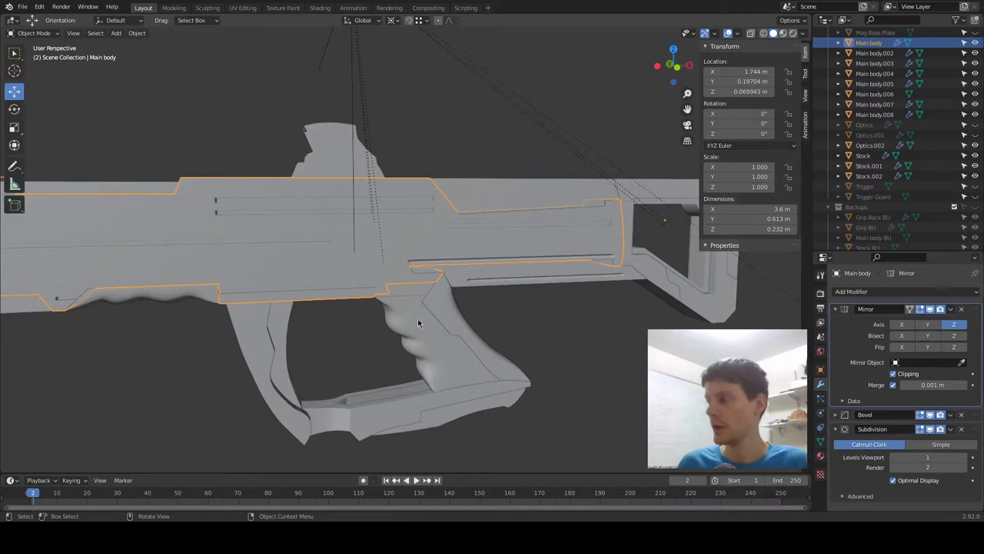
middle_click_drag(417, 320, 377, 318)
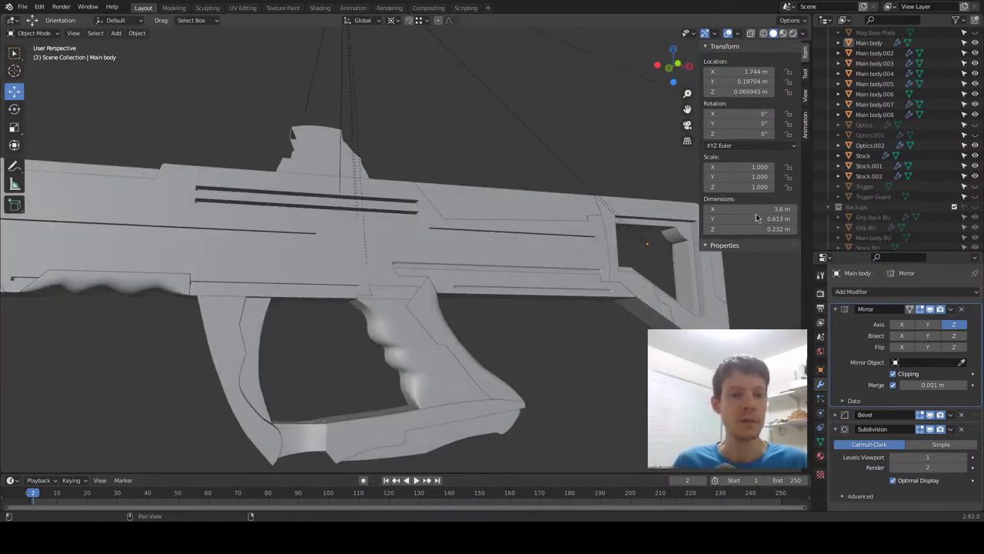
Switch the viewport to rendered shading and examine the rifle from the side and behind.
middle_click_drag(189, 353, 316, 321, "shift")
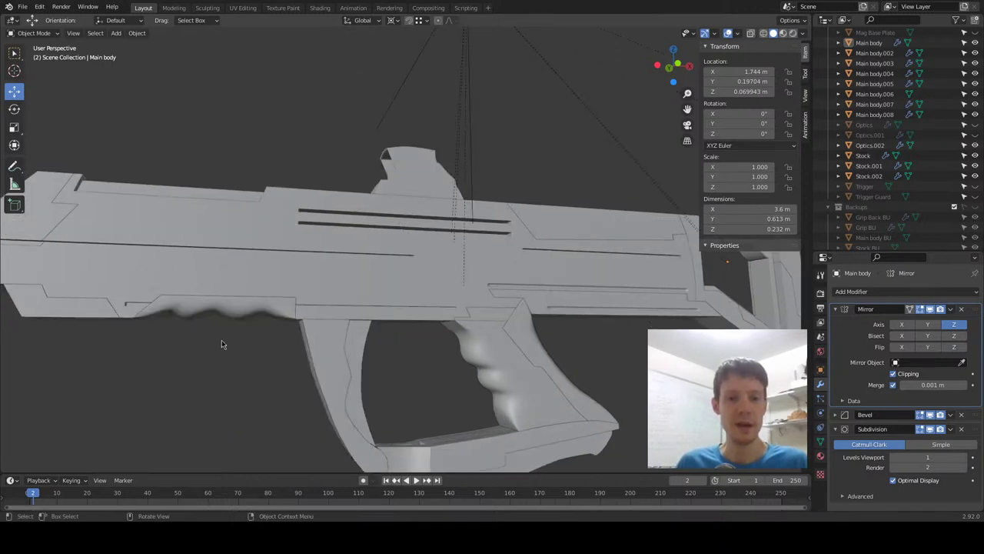
middle_click_drag(573, 378, 569, 373)
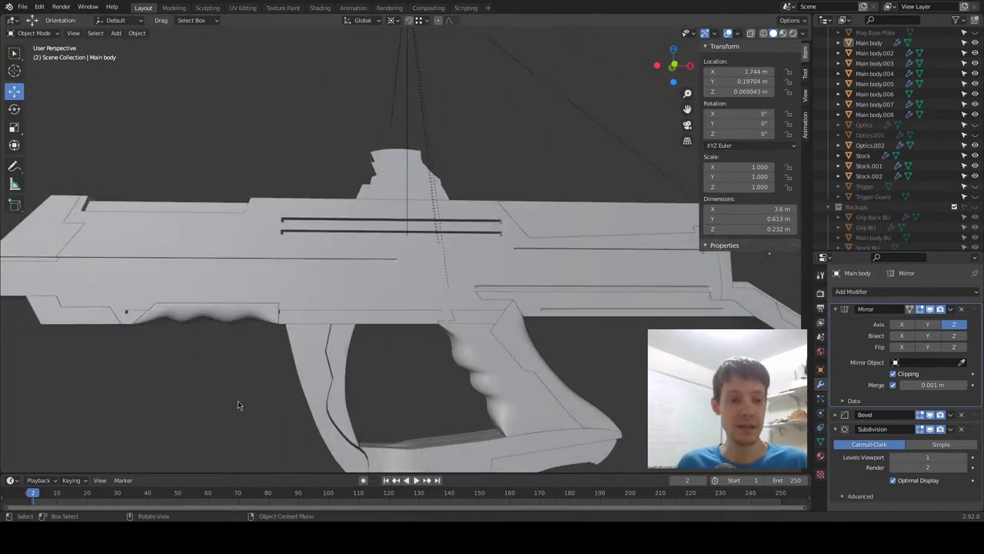
middle_click_drag(256, 432, 83, 346)
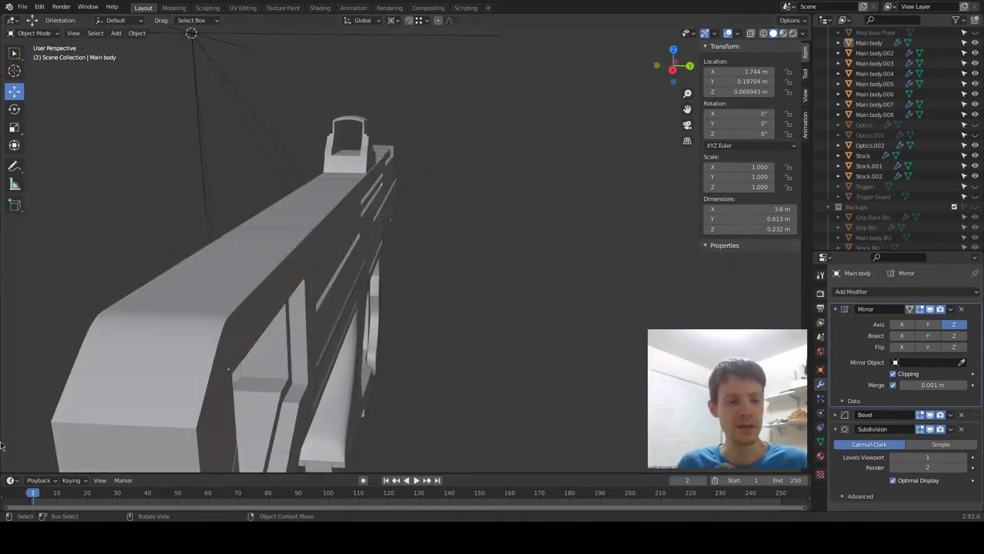
middle_click_drag(138, 225, 239, 211)
key("z")
key("8")
middle_click_drag(393, 252, 363, 226)
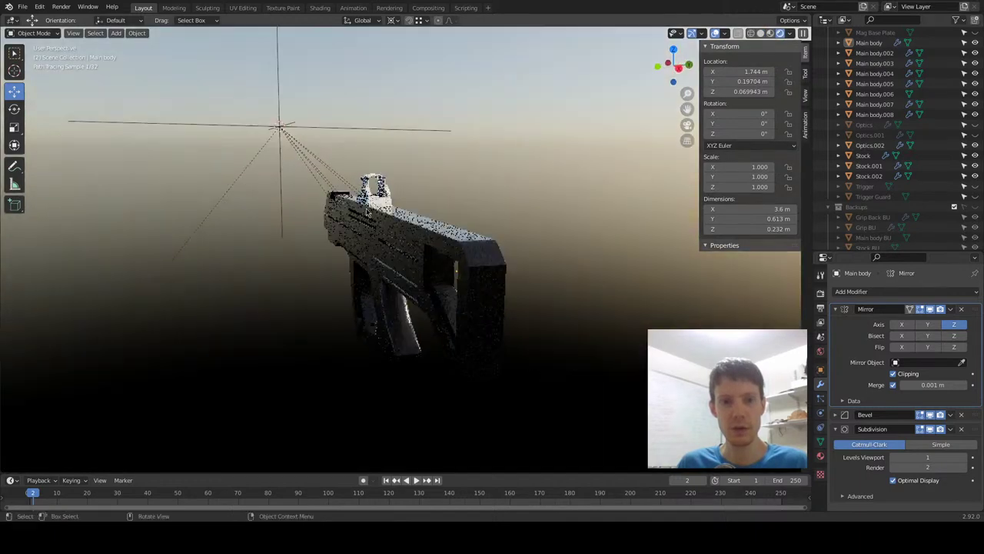
middle_click_drag(639, 373, 479, 338)
Assign the existing material named Material to the Optics copy on top of the rifle.
left_click(501, 372)
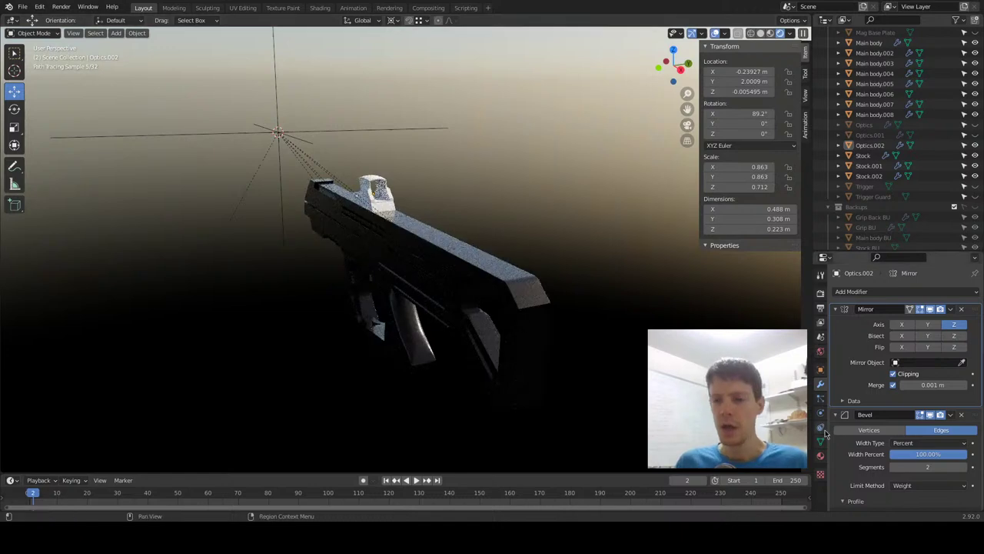
left_click(819, 458)
left_click(838, 325)
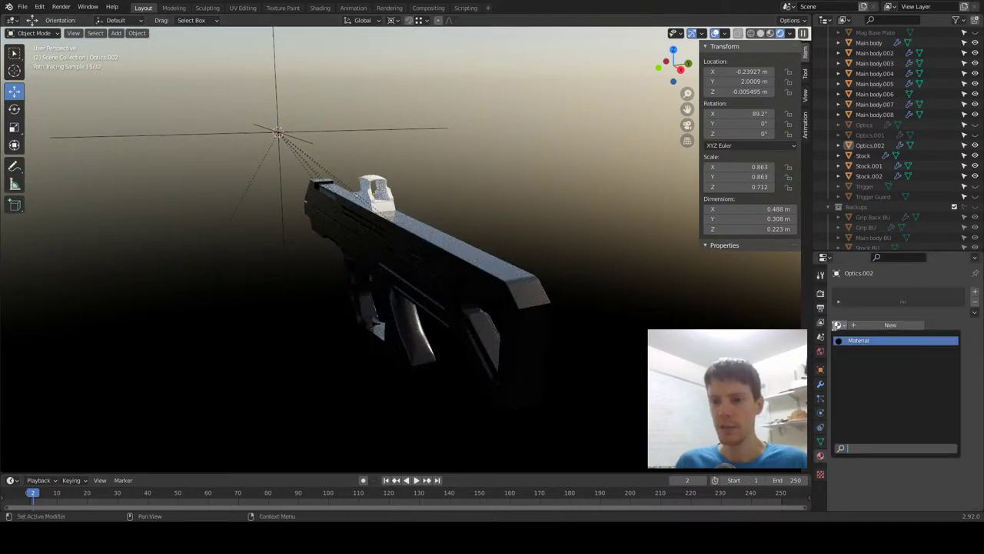
left_click(859, 340)
middle_click_drag(411, 315, 367, 273)
scroll(327, 313, "up", 5)
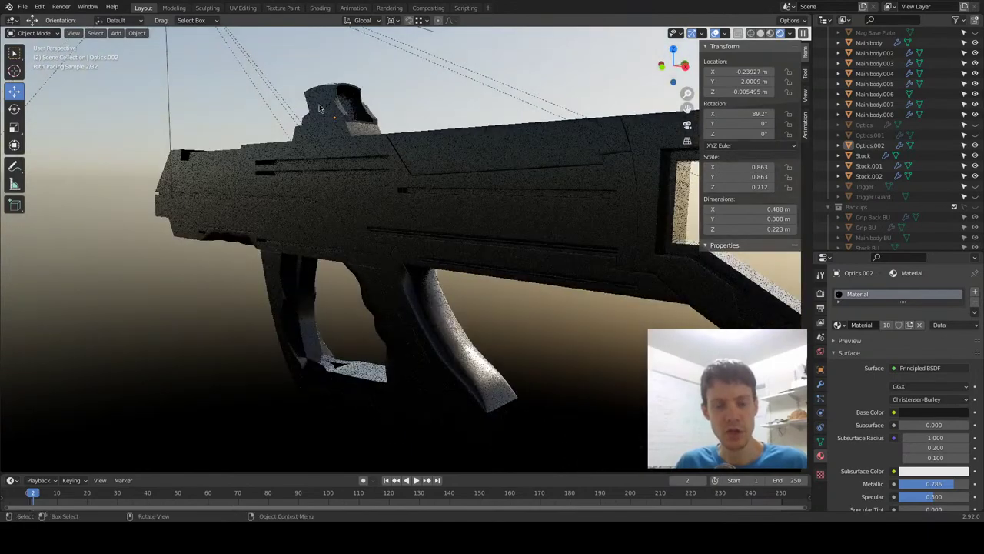
Open the main body's mesh for editing and return the viewport to solid shading.
middle_click_drag(349, 94, 329, 194)
middle_click_drag(405, 197, 296, 252)
left_click(246, 309)
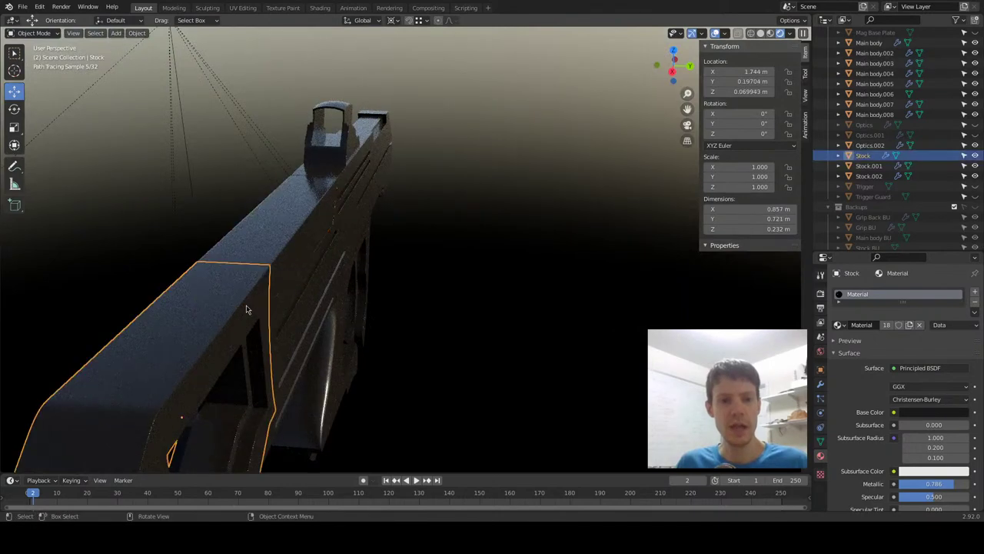
key("Tab")
scroll(361, 201, "up", 5)
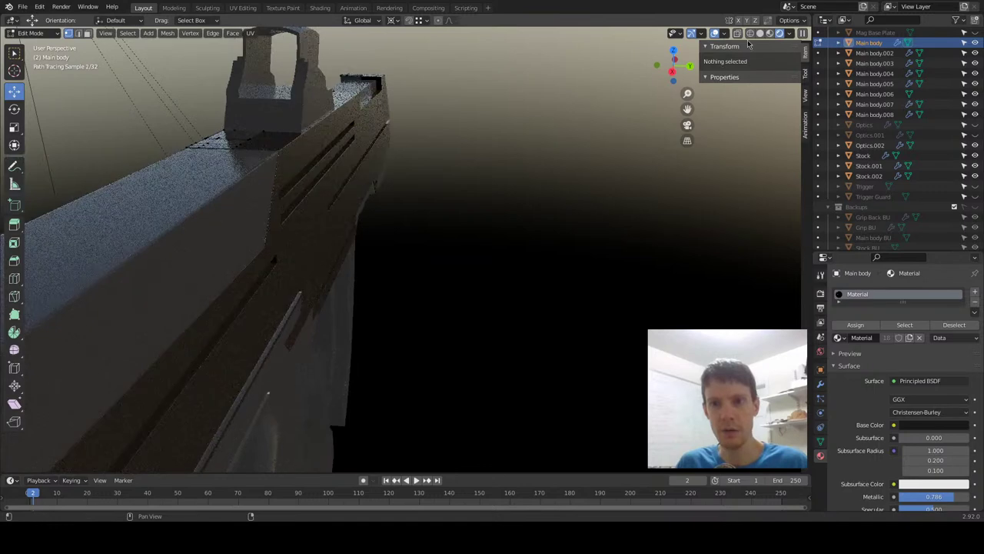
left_click(752, 34)
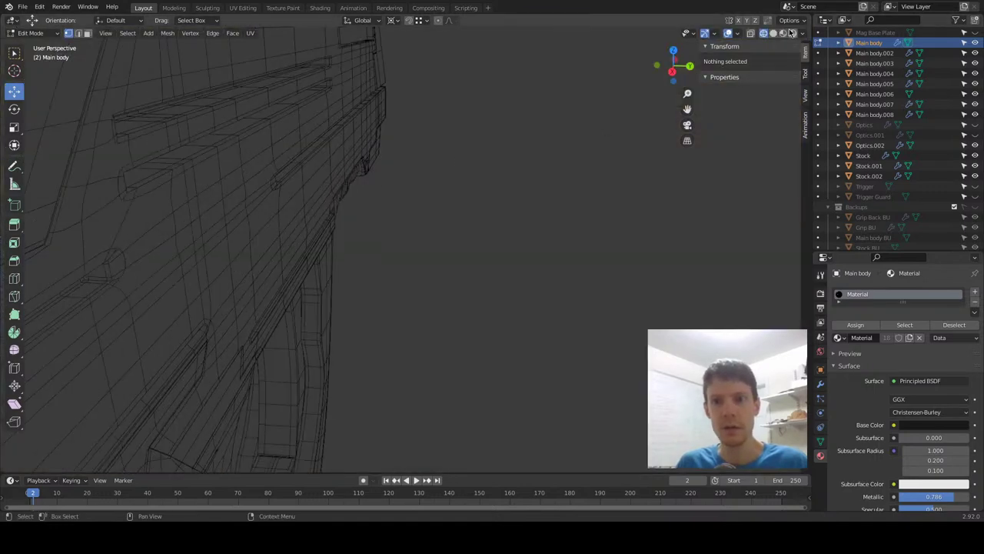
left_click(773, 33)
Set the mean bevel weight of the edge run along the main body's upper side to 0.61.
middle_click_drag(525, 109, 512, 203, "shift")
middle_click_drag(251, 136, 407, 151)
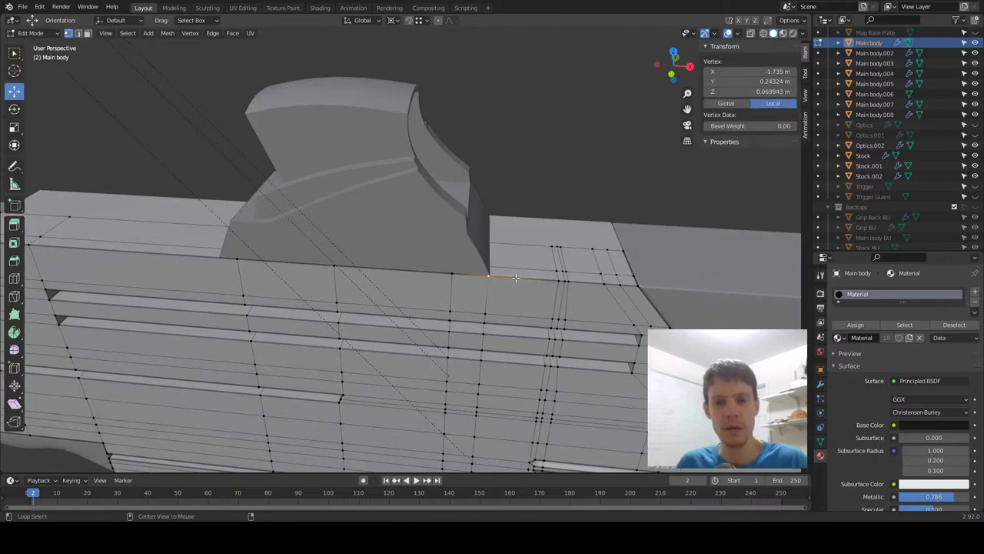
scroll(515, 278, "down", 2)
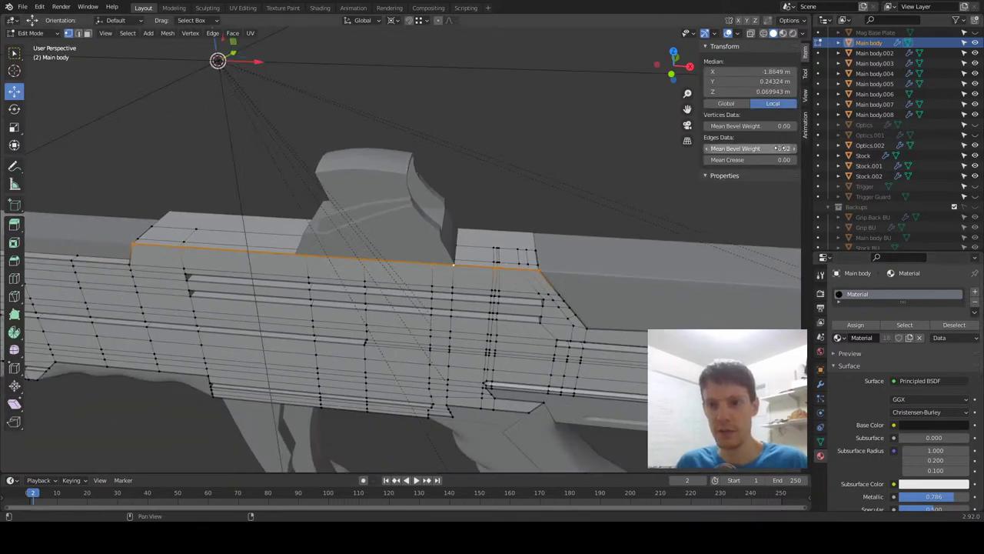
key("Tab")
key("ctrl+z")
key("ctrl+z")
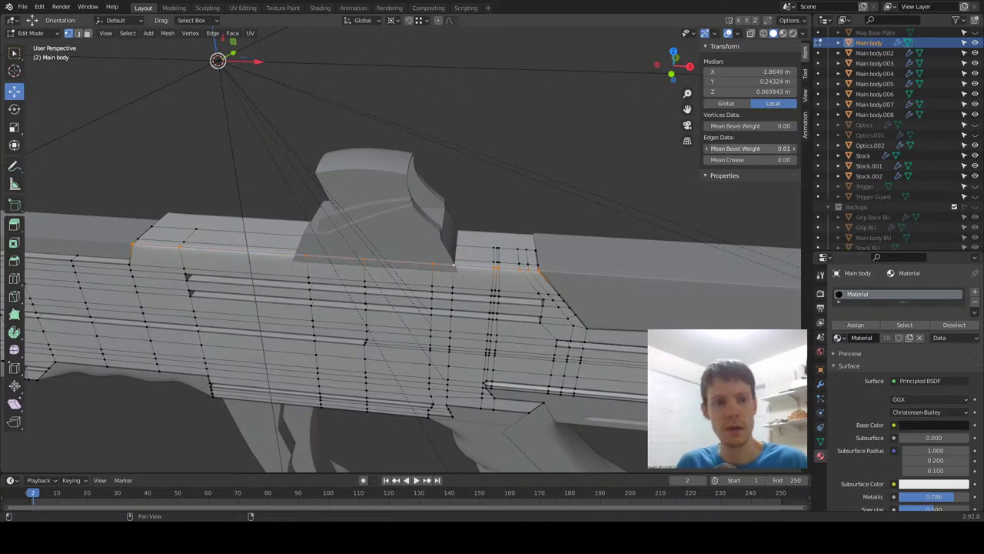
key("Tab")
Examine the main body's bevelled upper edge beside the Optics in rendered shading.
middle_click_drag(451, 285, 544, 339)
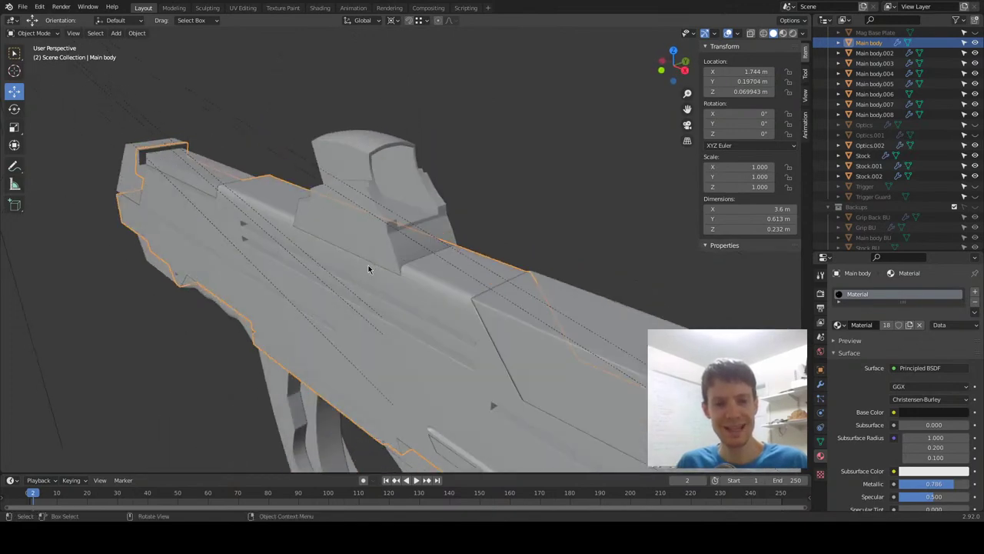
mouse_move(417, 311)
middle_mouse_down()
mouse_move(433, 256)
mouse_move(459, 293)
mouse_move(402, 298)
middle_mouse_up()
left_click(792, 34)
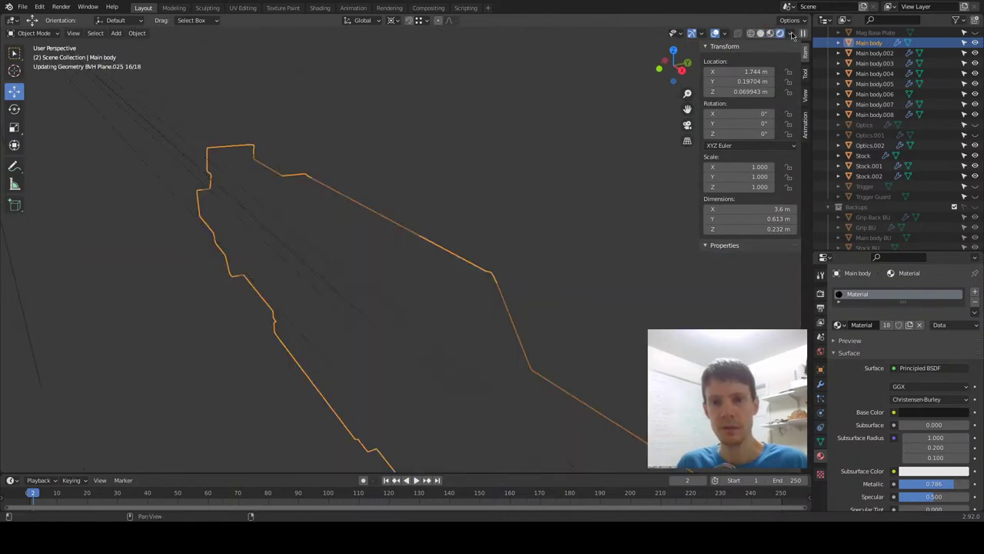
middle_click_drag(495, 263, 410, 244)
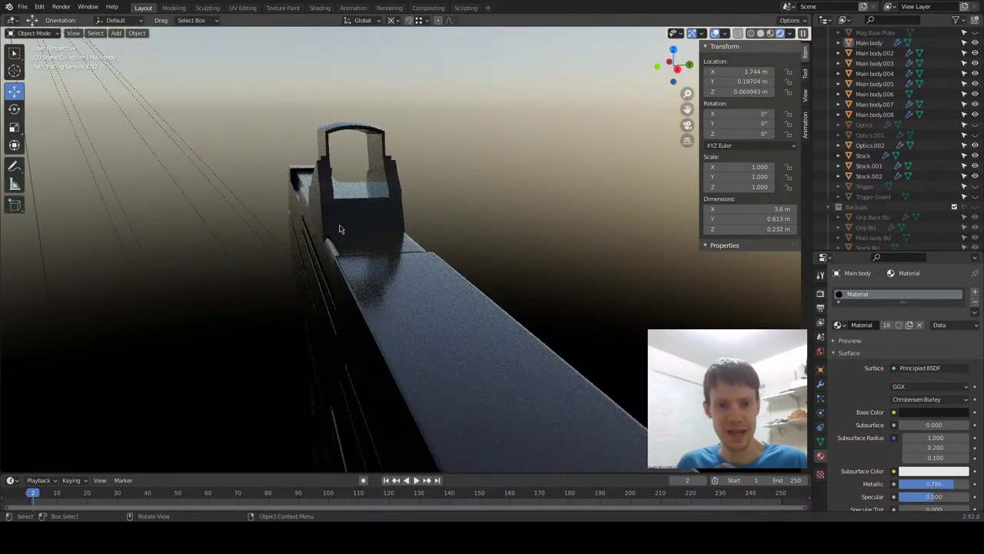
key("s")
key("y")
right_click(432, 222)
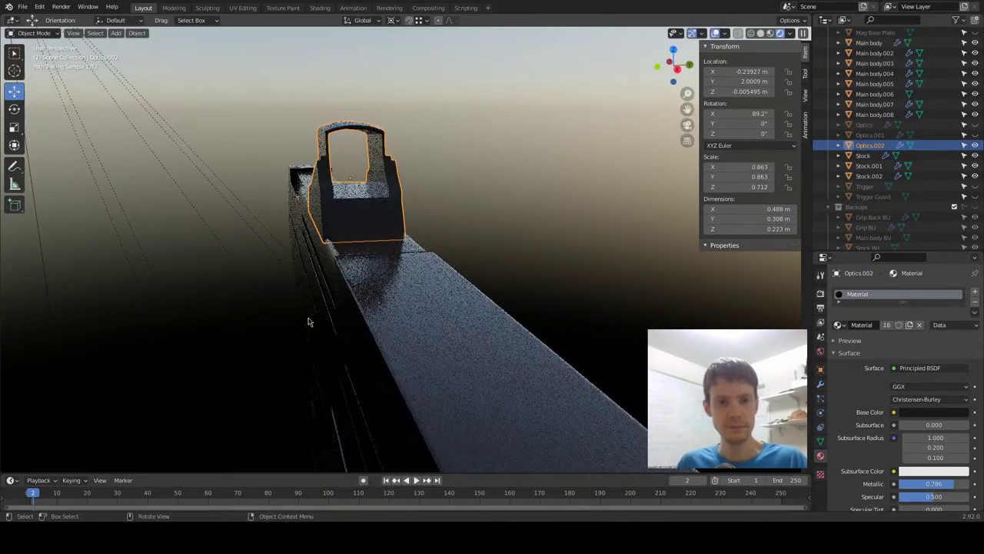
Hide the Optics copy that sits on top of the rifle.
middle_click_drag(309, 335, 406, 319)
middle_click_drag(340, 318, 207, 303)
middle_click_drag(438, 219, 356, 281)
scroll(409, 275, "up", 6)
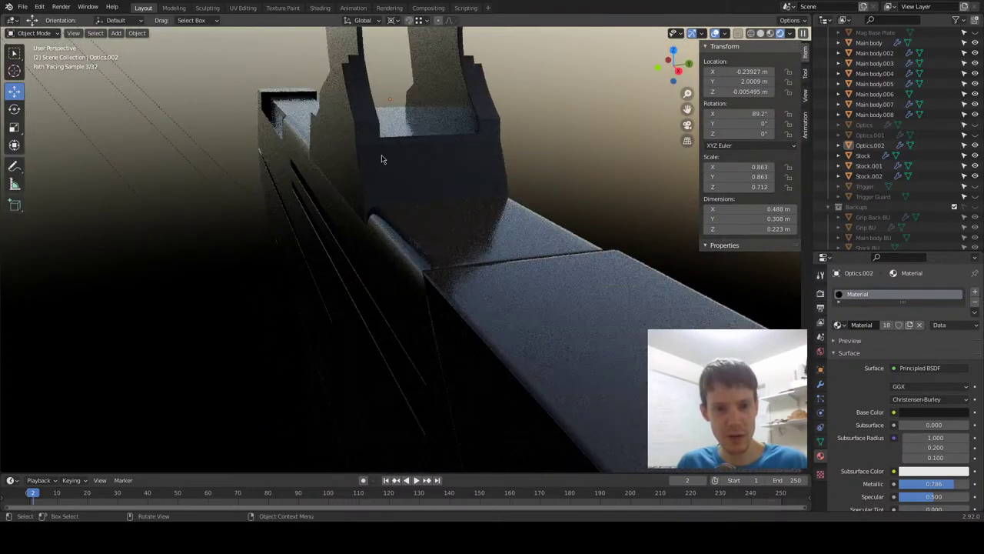
left_click(396, 171)
key("h")
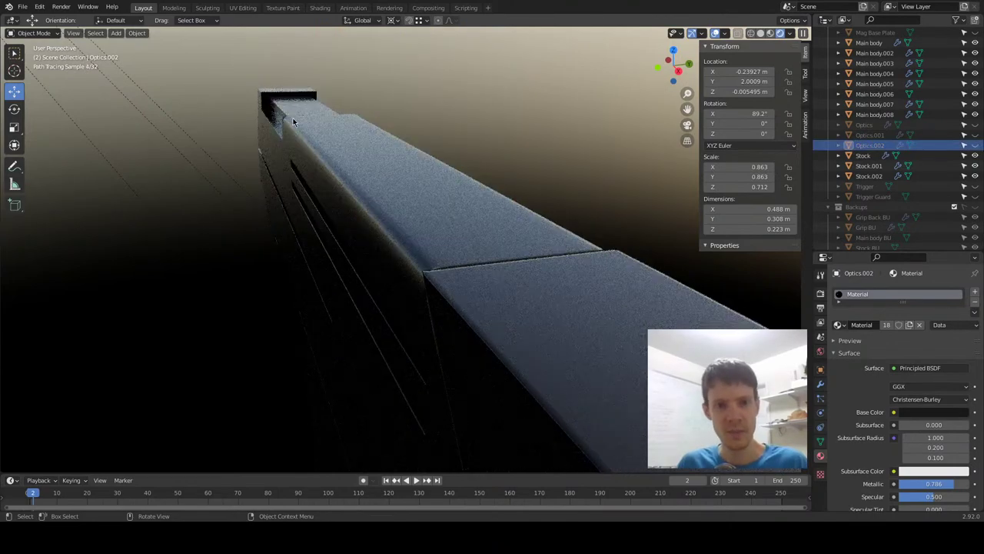
Examine the rendered rifle without its optics from both sides, checking the top edge, grooves and grip.
middle_click_drag(352, 168, 312, 227)
scroll(308, 308, "up", 4)
scroll(312, 225, "up", 2)
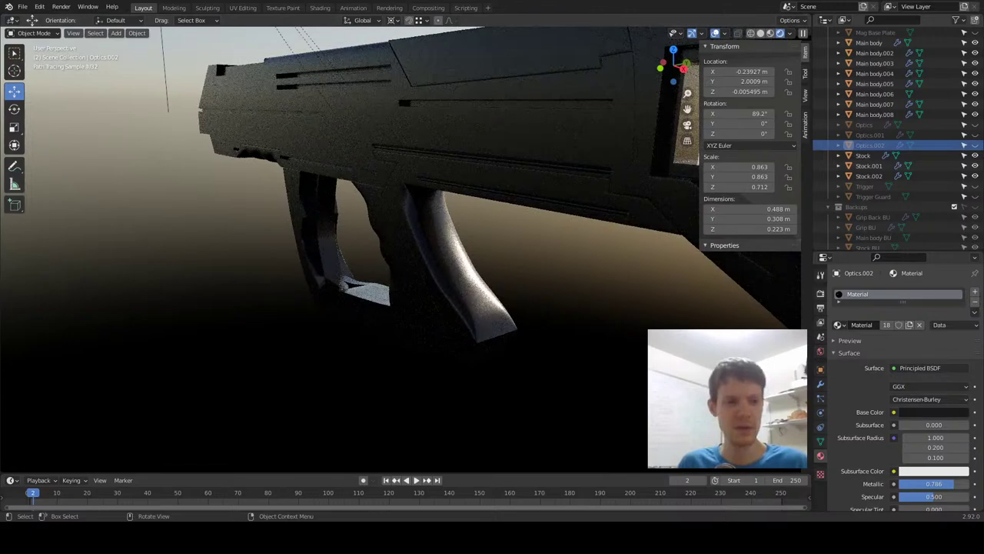
middle_click_drag(333, 307, 219, 327)
mouse_move(640, 332)
middle_mouse_down()
mouse_move(387, 348)
mouse_move(389, 323)
mouse_move(414, 318)
middle_mouse_up()
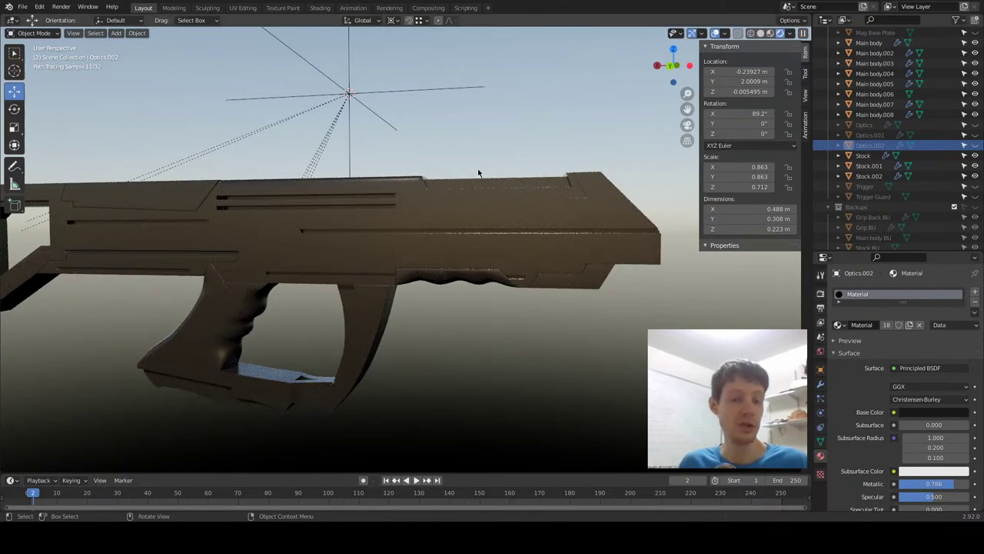
mouse_move(350, 321)
middle_mouse_down()
mouse_move(247, 306)
mouse_move(240, 332)
mouse_move(386, 335)
middle_mouse_up()
middle_click_drag(380, 322, 396, 300)
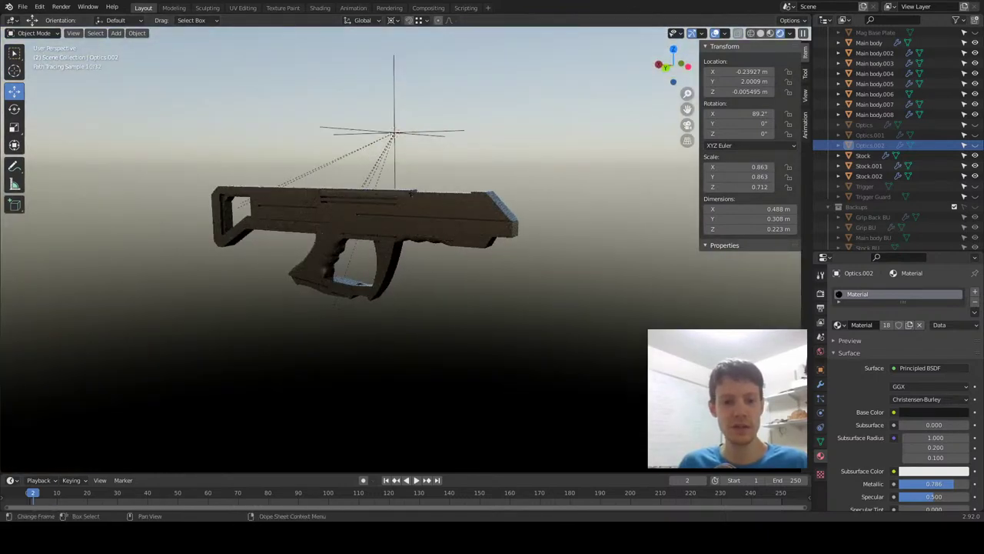